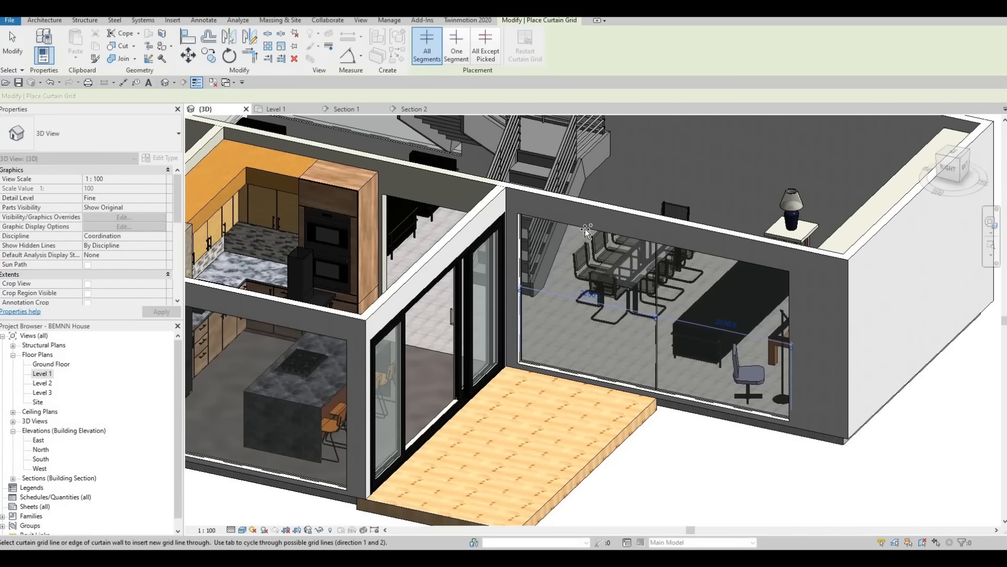
Step: Add vertical curtain grid lines midway through both halves of the dining-room curtain wall, spaced 1725 mm apart
left_click(586, 231)
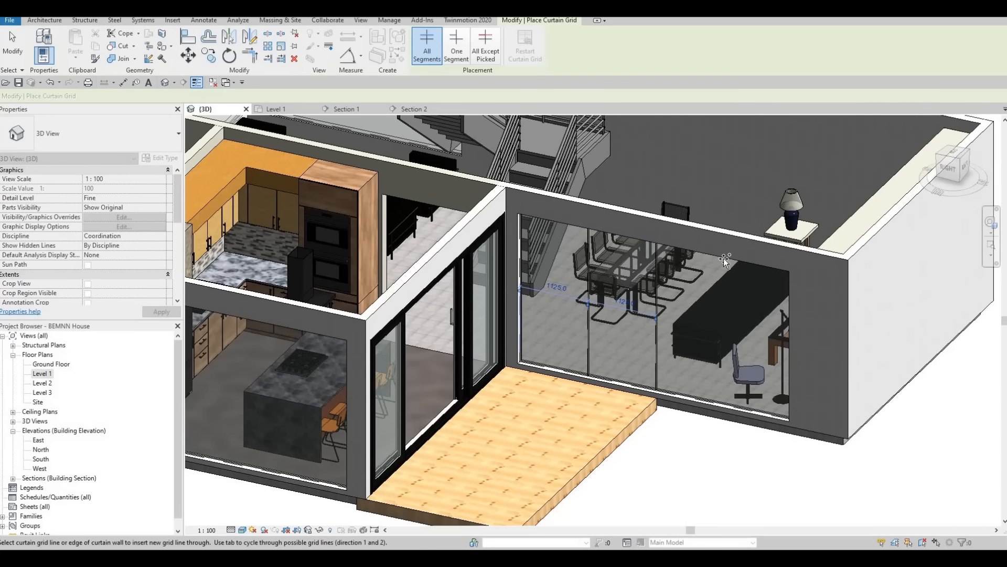
middle_click_drag(253, 288, 552, 278)
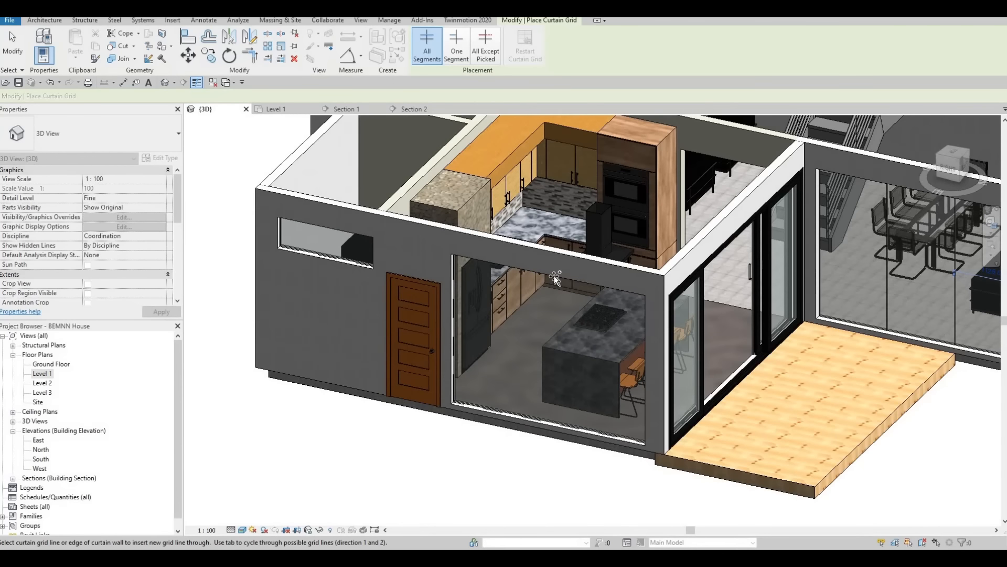
Step: Place two vertical grid lines on the kitchen curtain wall beside the brown door
left_click(593, 285)
left_click(569, 278)
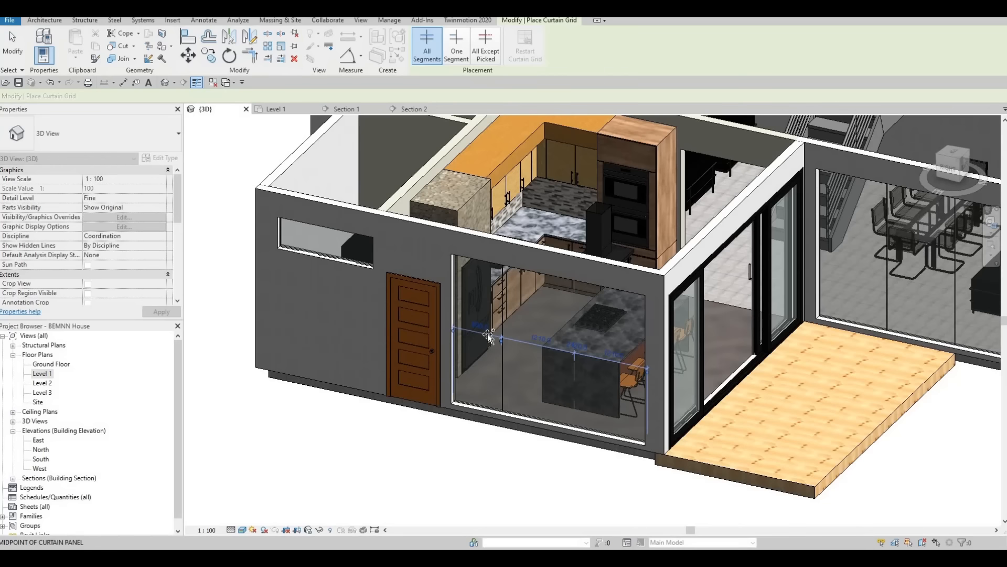
scroll(504, 346, "up", 4)
key("Escape")
key("Escape")
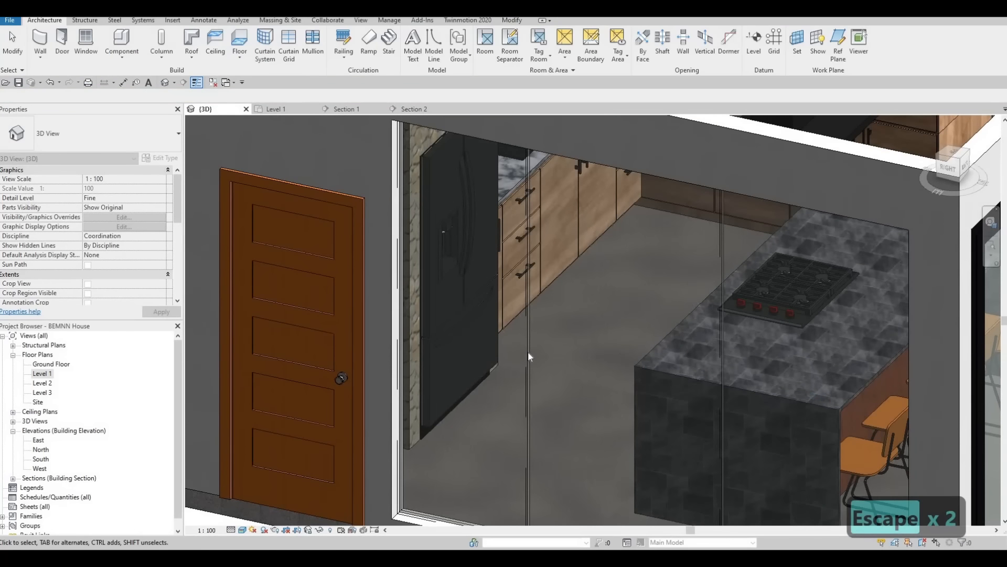
Step: Examine the position and spacing of the kitchen curtain wall's vertical grid lines
left_click(525, 336)
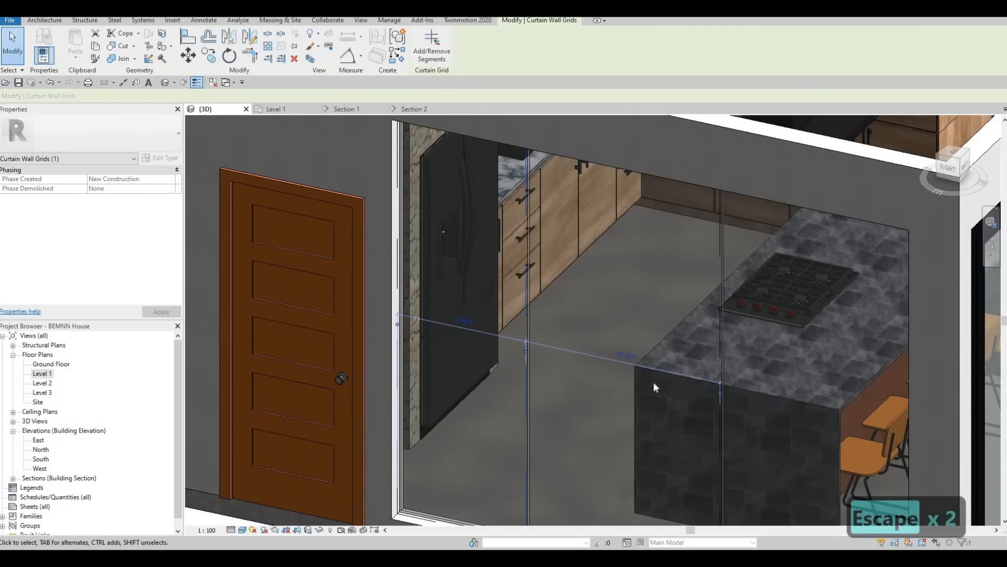
scroll(652, 379, "up", 2)
key("Escape")
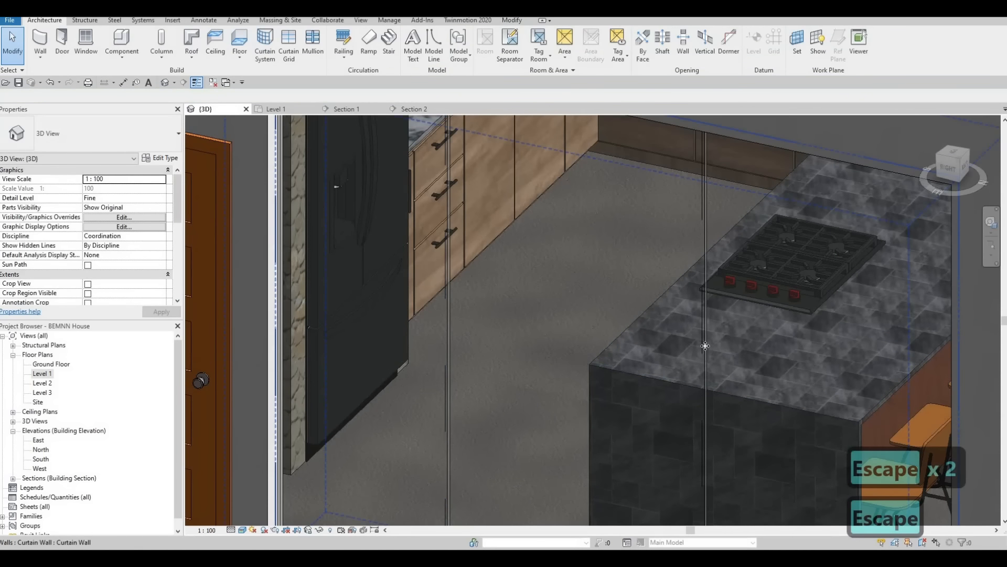
left_click(475, 282)
middle_click_drag(506, 354, 433, 288)
scroll(434, 287, "down", 2)
key("Escape")
scroll(493, 288, "down", 5)
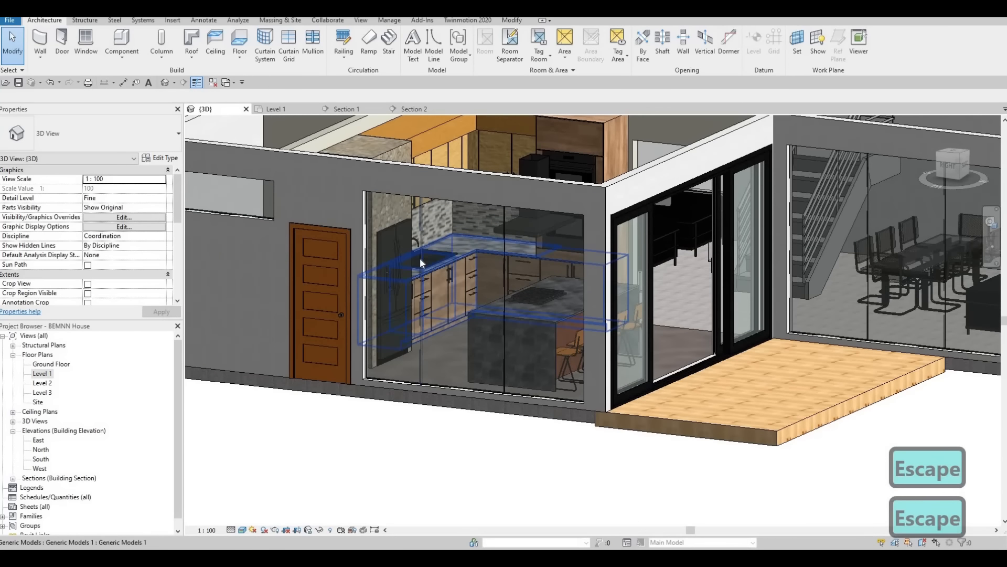
Step: Delete both vertical grid lines from the kitchen curtain wall
left_click(420, 257)
key("Delete")
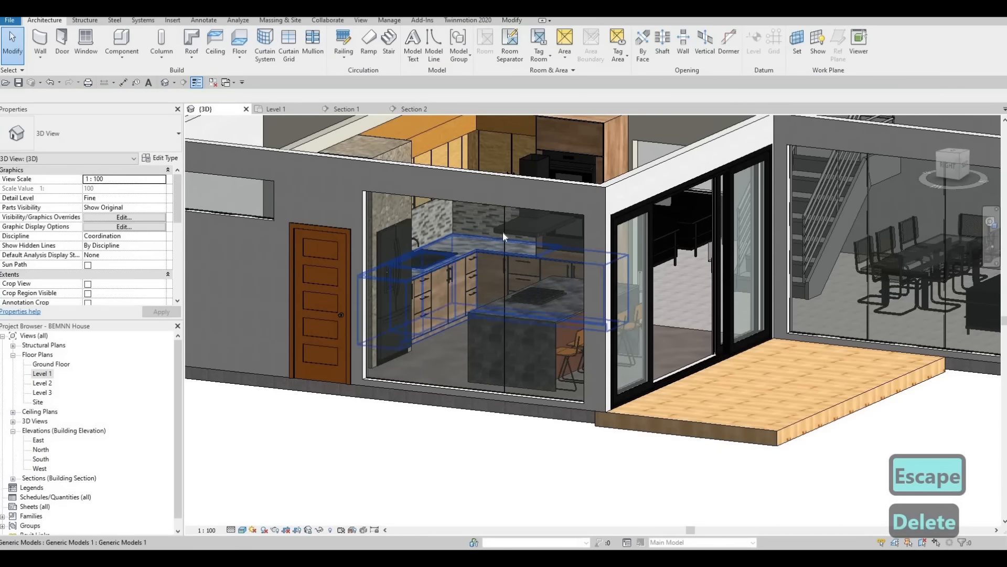
left_click(504, 219)
key("Delete")
Step: Place two new vertical curtain grid lines on the kitchen curtain wall, dividing it into three panels
key("c")
key("g")
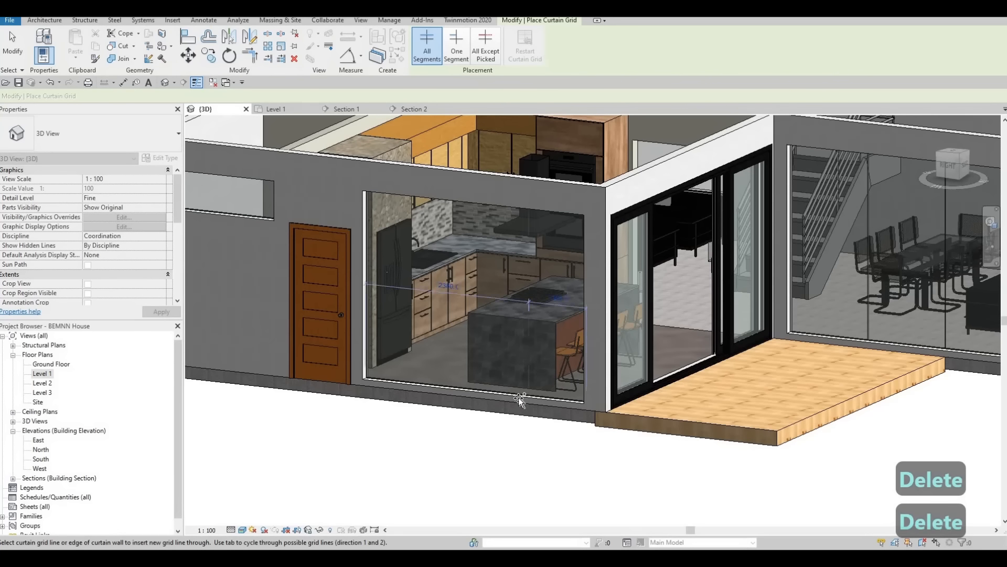
left_click(431, 387)
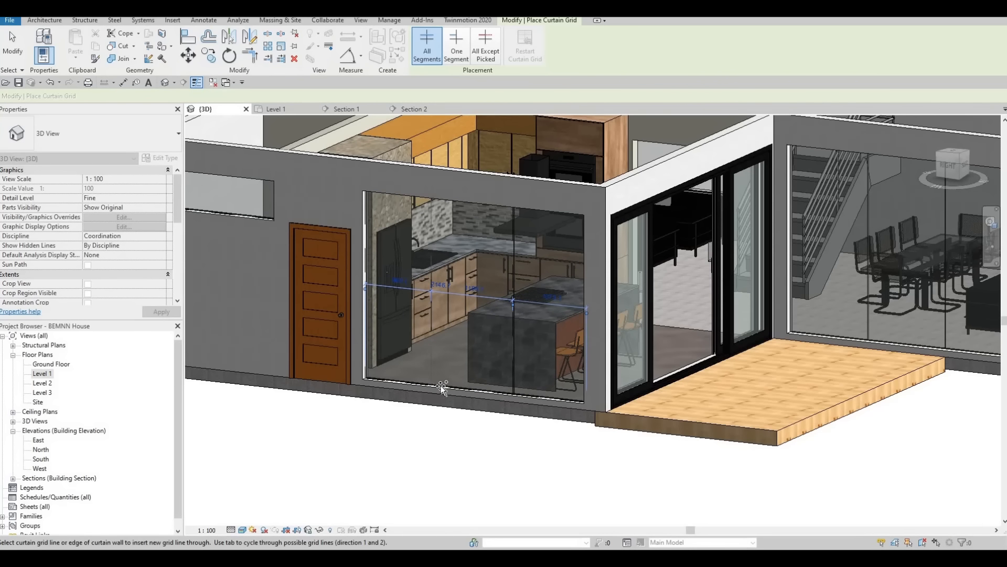
key("Escape")
scroll(456, 362, "up", 4)
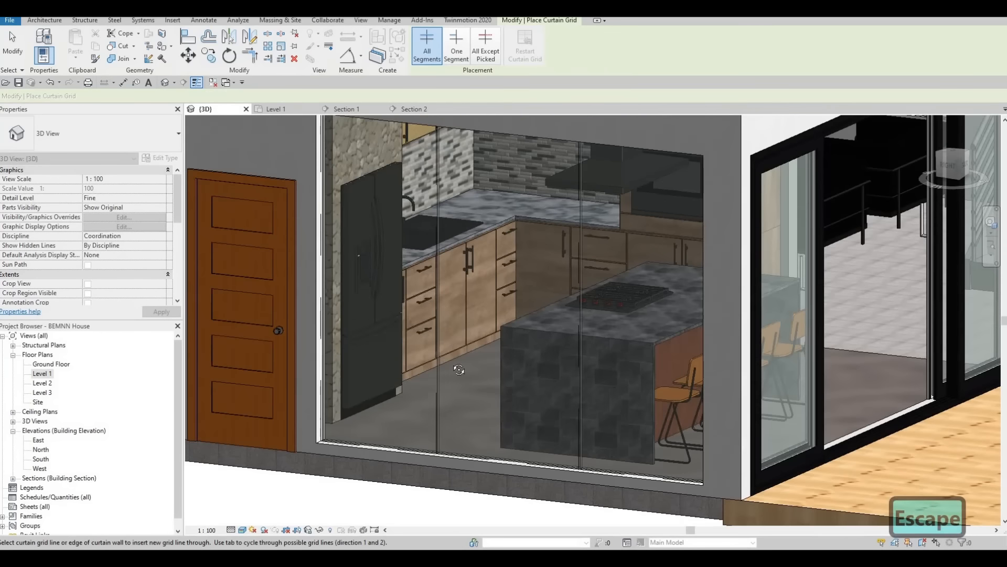
Step: Add a vertical grid line at the middle of the living room's front curtain wall, 1230 mm from each side
scroll(582, 383, "down", 3)
middle_click_drag(459, 370, 563, 374, "shift")
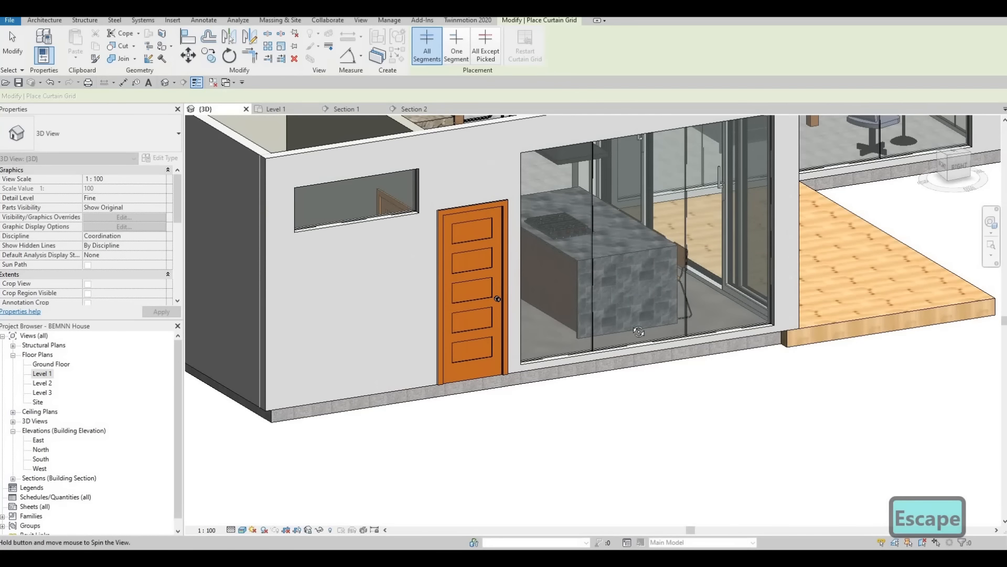
middle_click_drag(639, 332, 658, 350, "shift")
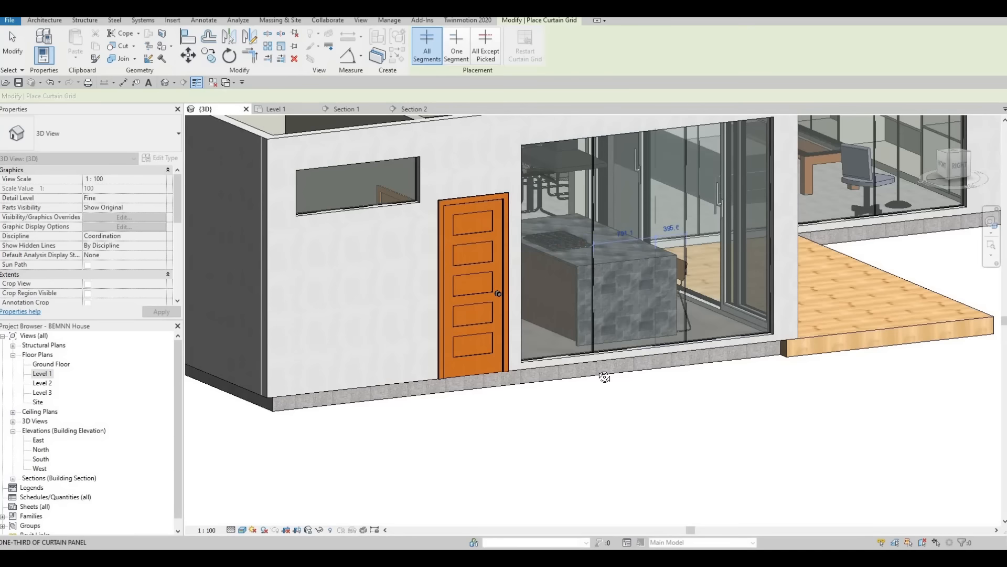
middle_click_drag(533, 361, 293, 310, "shift")
scroll(475, 317, "up", 3)
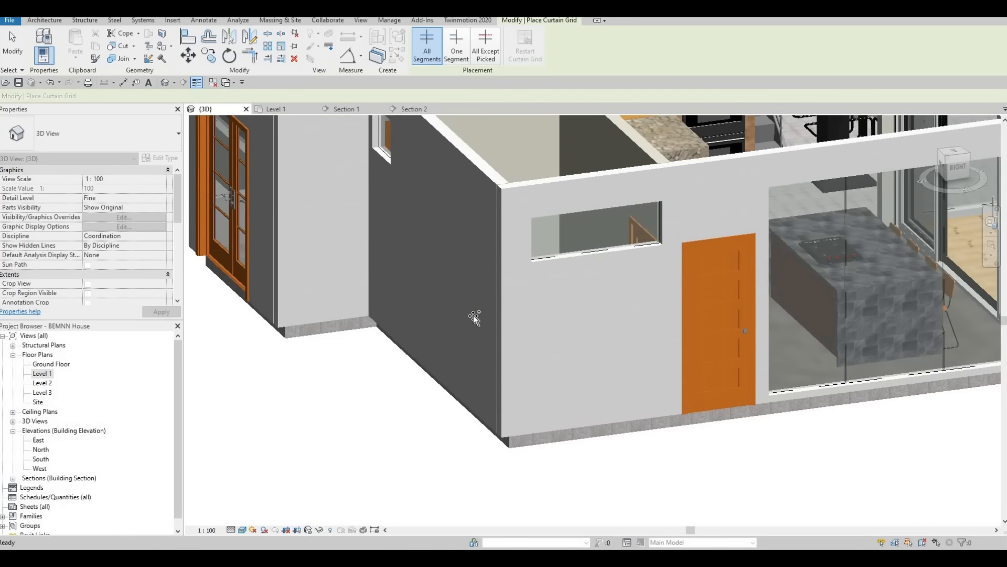
scroll(475, 317, "down", 1)
middle_click_drag(475, 317, 319, 392, "shift")
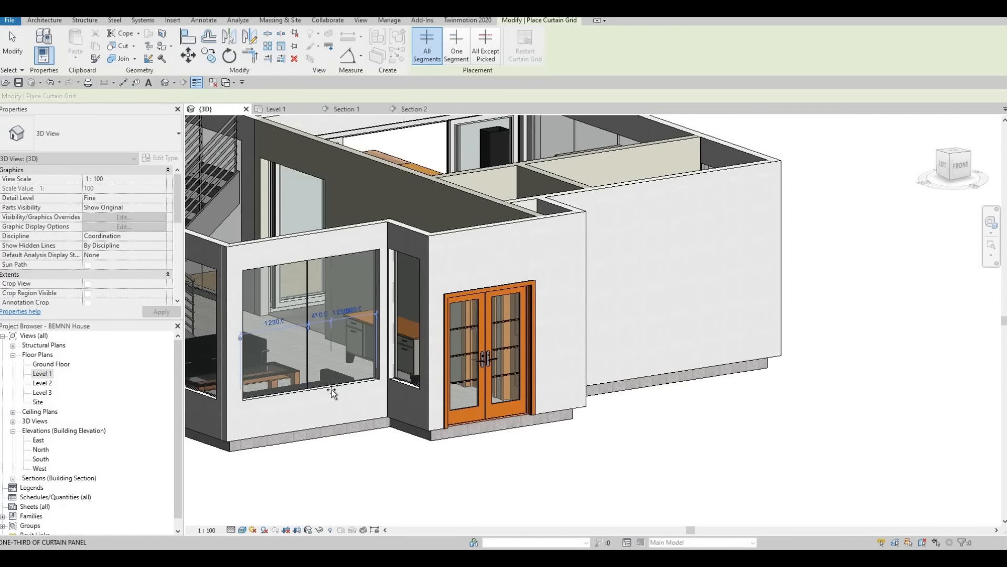
Step: Divide the living room's side curtain wall into three panels with two vertical grid lines, the first 1540 mm from the edge
middle_click_drag(332, 387, 439, 350, "shift")
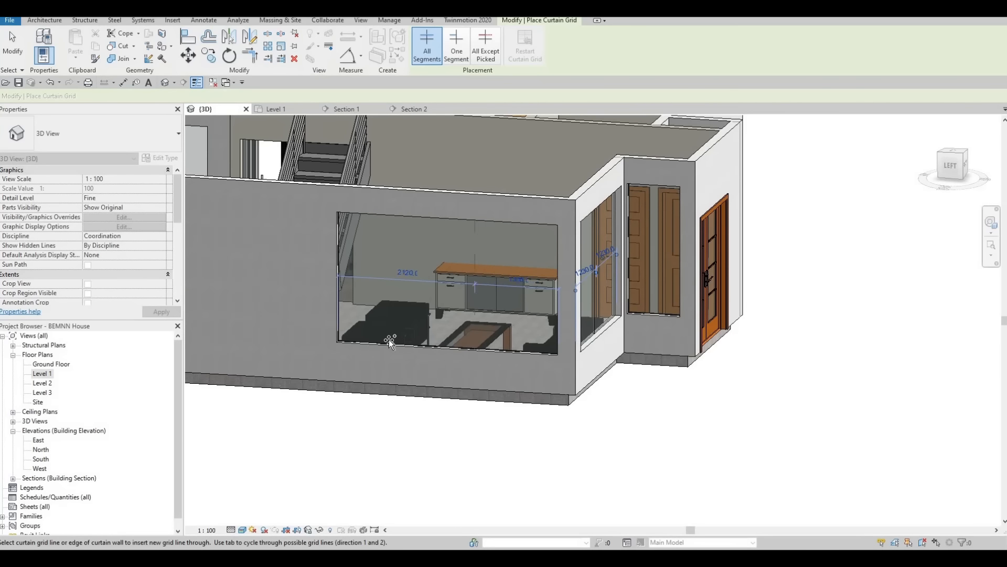
left_click(410, 344)
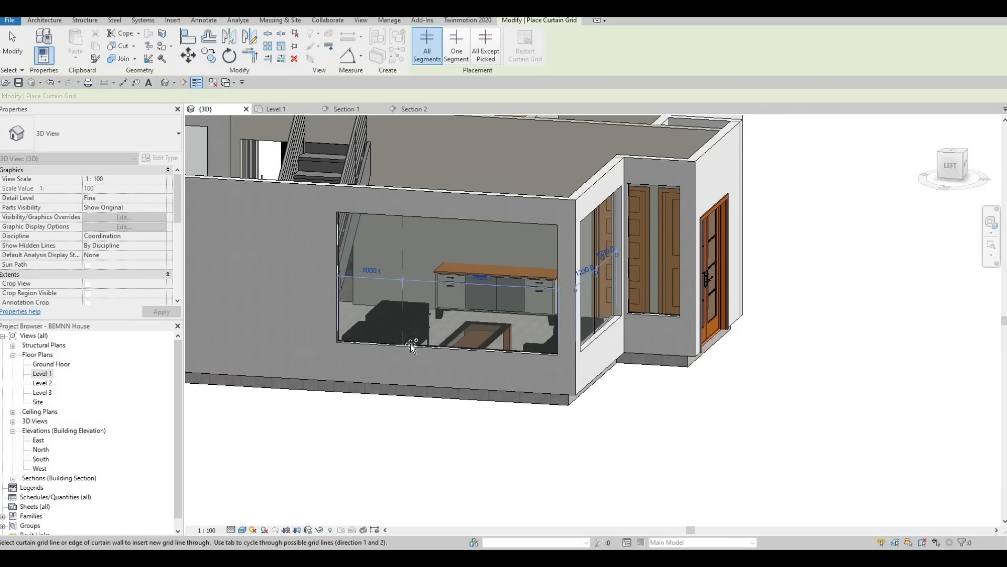
left_click(484, 351)
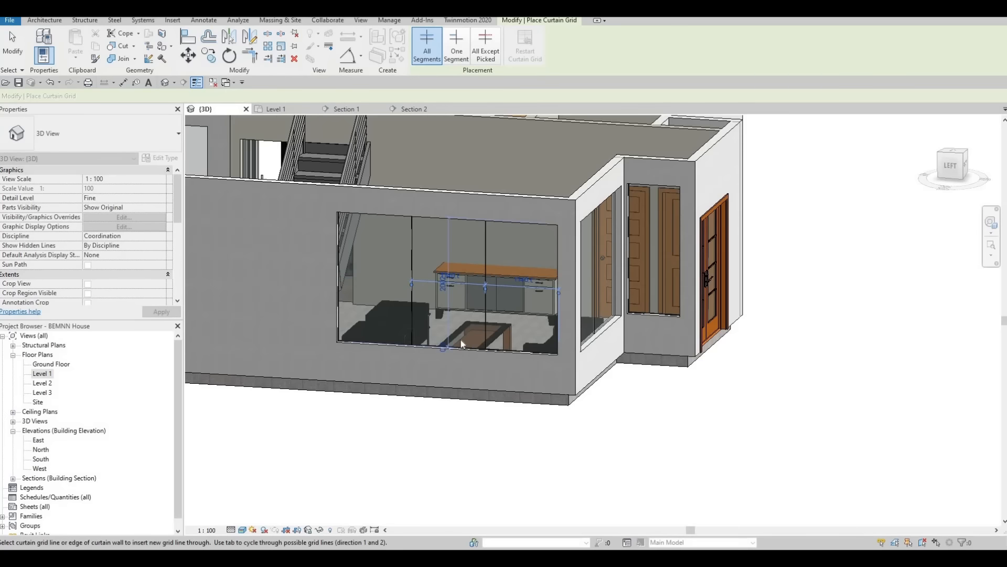
key("Escape")
key("Escape")
Step: Place 50mm x 65mm rectangular mullions along the outer edges of the dining-room curtain wall, one grid line at a time
middle_click_drag(462, 344, 808, 315, "shift")
middle_click_drag(819, 309, 404, 304)
scroll(506, 302, "up", 1)
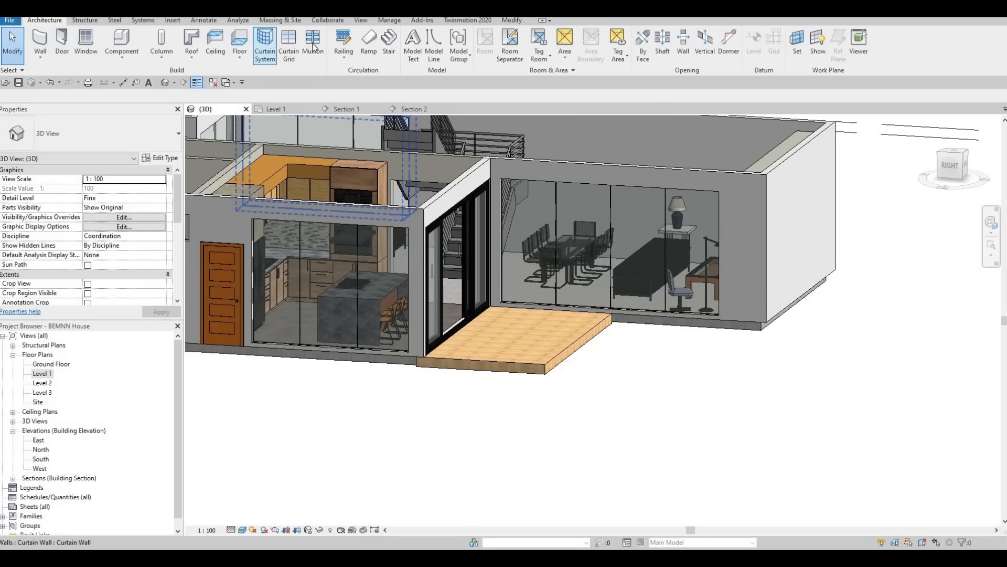
left_click(314, 42)
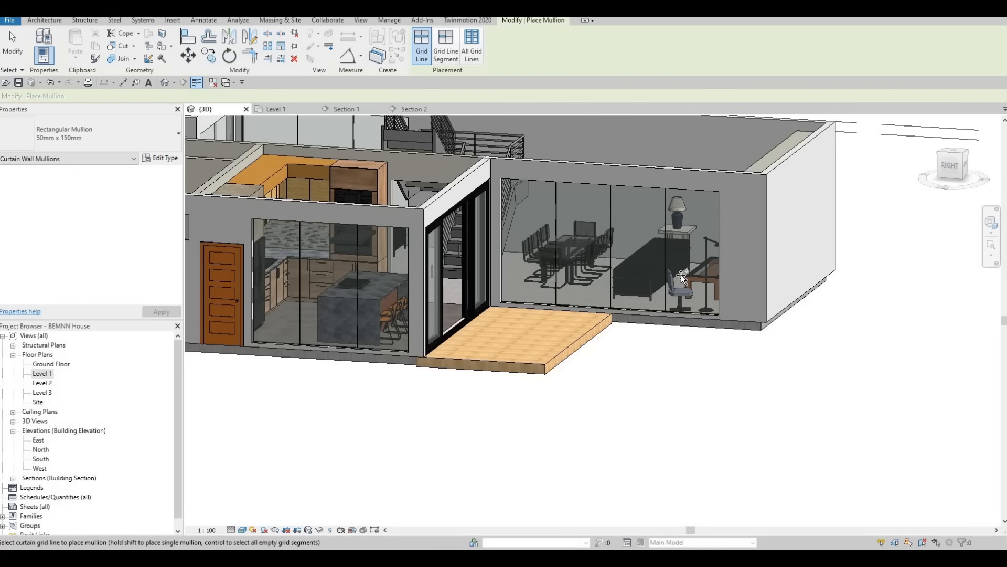
scroll(555, 322, "up", 2)
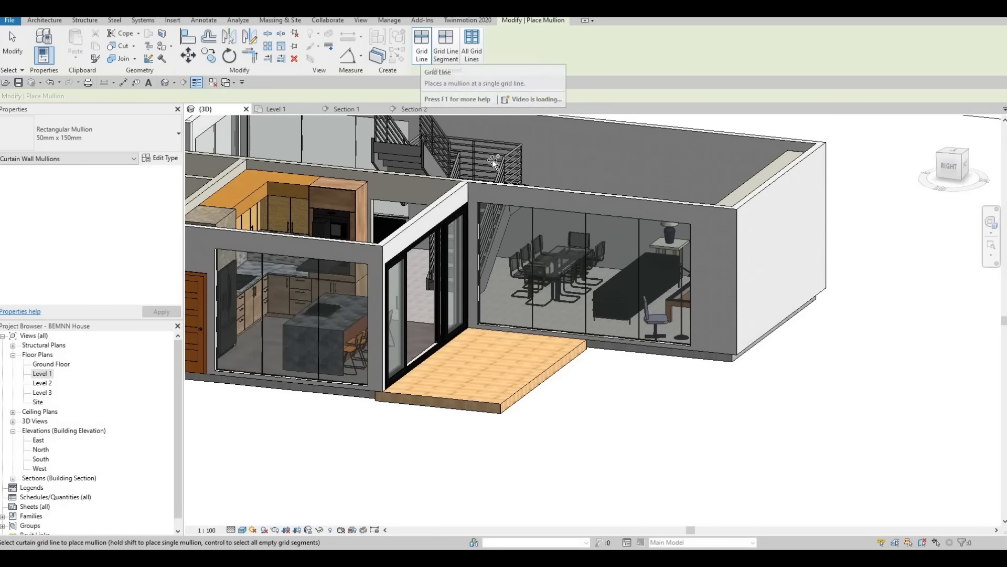
left_click(109, 148)
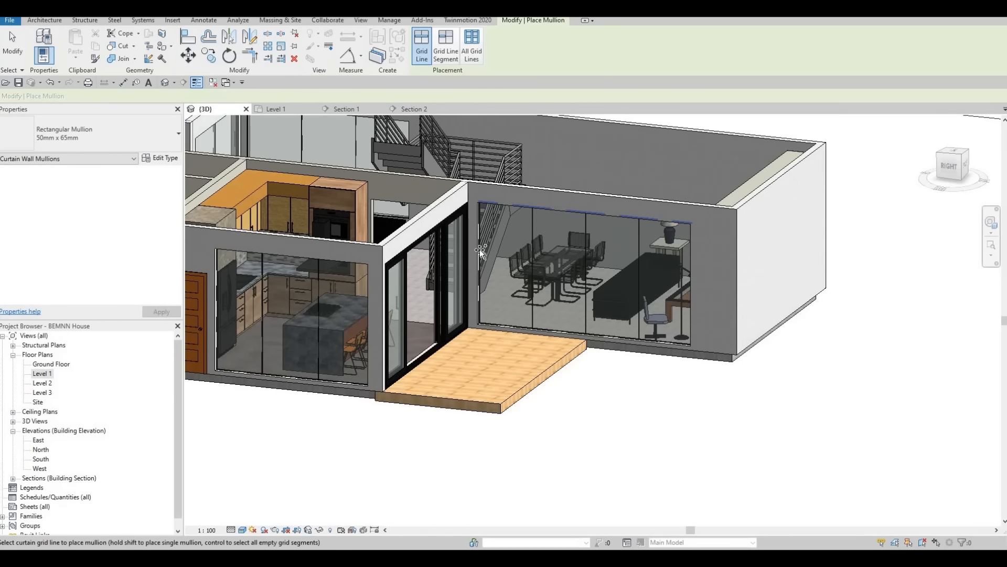
left_click(537, 322)
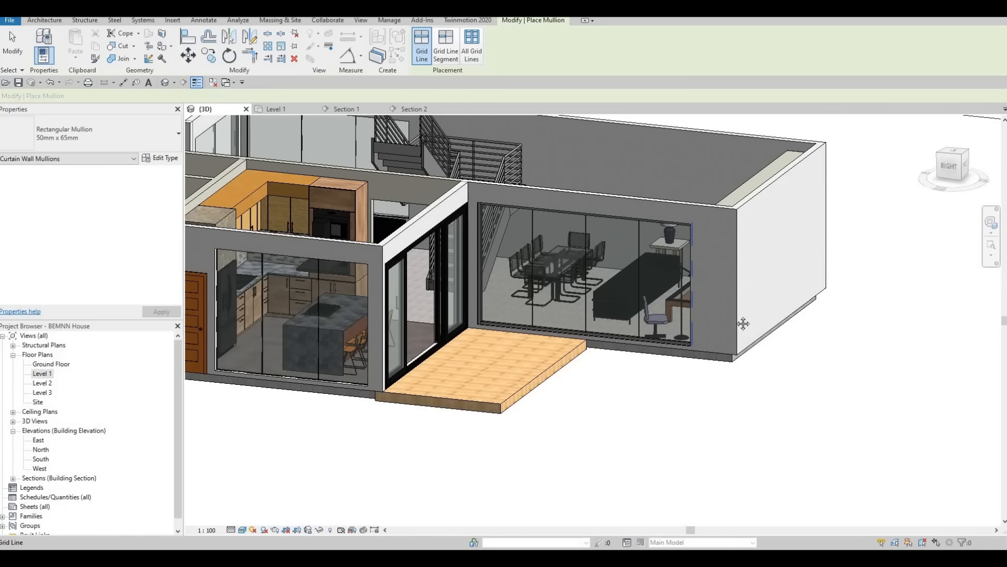
left_click(690, 291)
Step: Place 50mm x 65mm rectangular mullions along the outer edges of the kitchen curtain wall
middle_click_drag(743, 323, 880, 311)
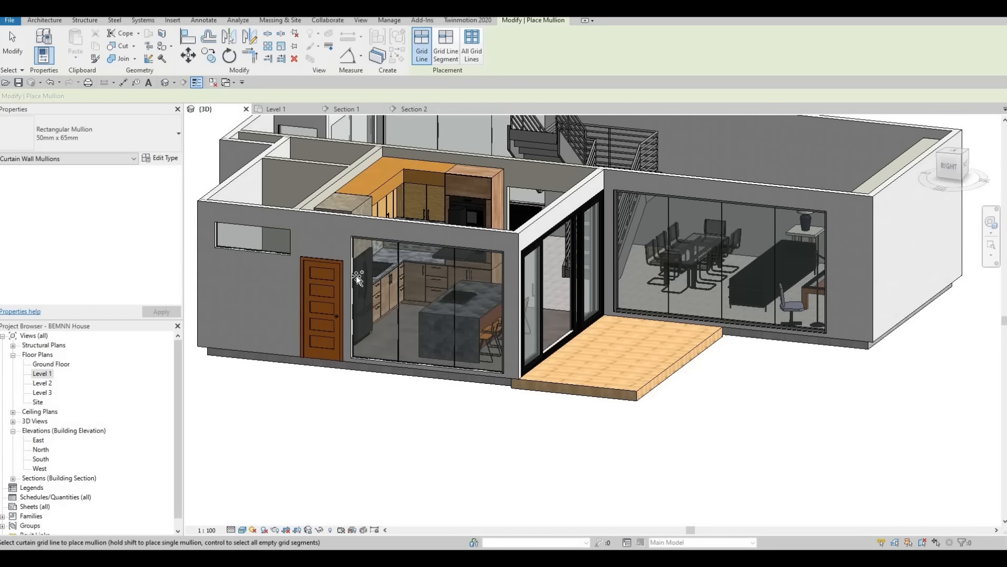
left_click(389, 360)
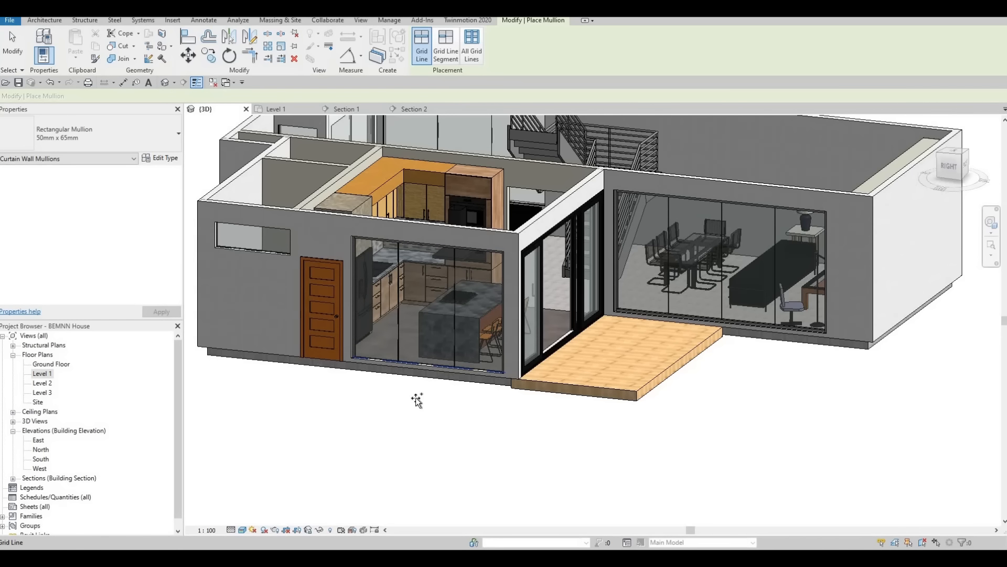
scroll(384, 374, "up", 3)
Step: Place 50mm x 65mm rectangular mullions with the All Grid Lines option on the entrance, front and side curtain walls of the living room
middle_click_drag(731, 360, 620, 158, "shift")
scroll(556, 222, "up", 4)
scroll(515, 362, "down", 6)
scroll(521, 209, "down", 2)
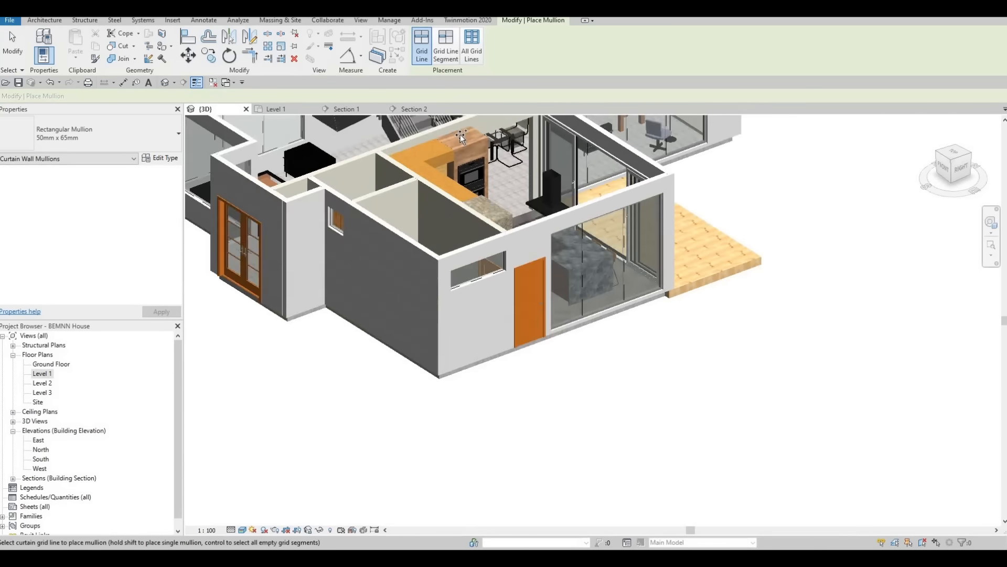
left_click(472, 53)
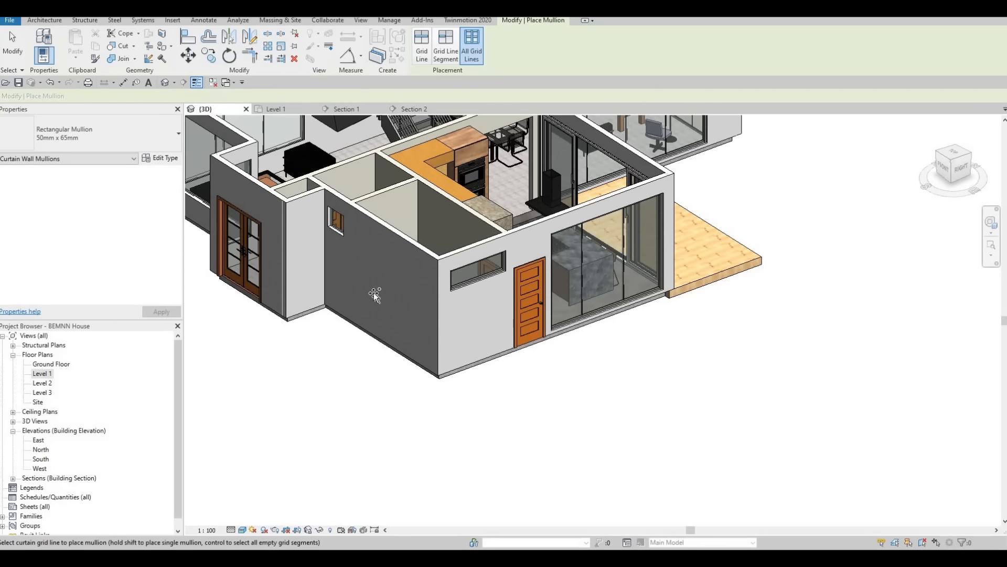
middle_click_drag(418, 206, 495, 258, "shift")
middle_click_drag(270, 189, 493, 249)
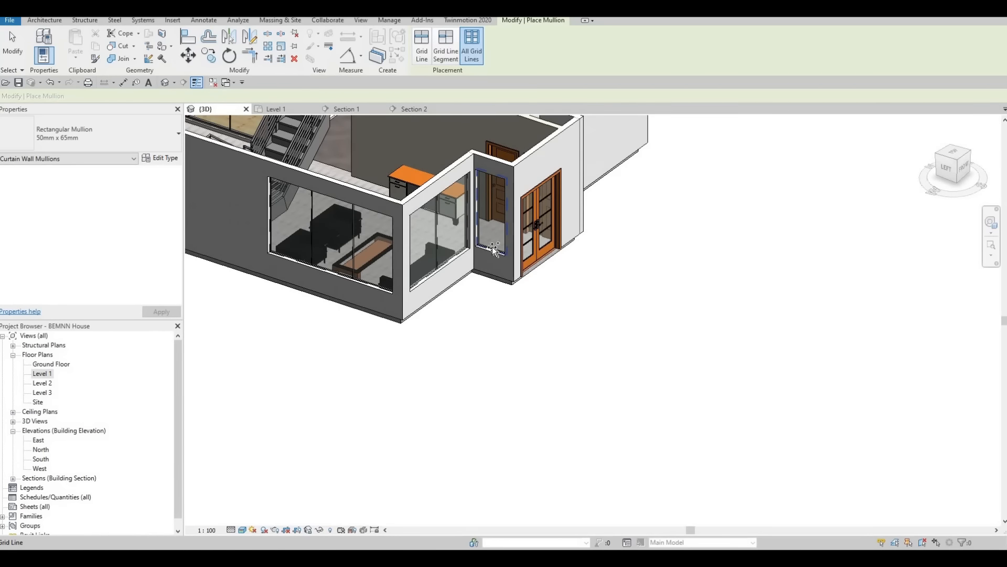
left_click(437, 254)
scroll(357, 274, "up", 1)
middle_click_drag(357, 275, 442, 285)
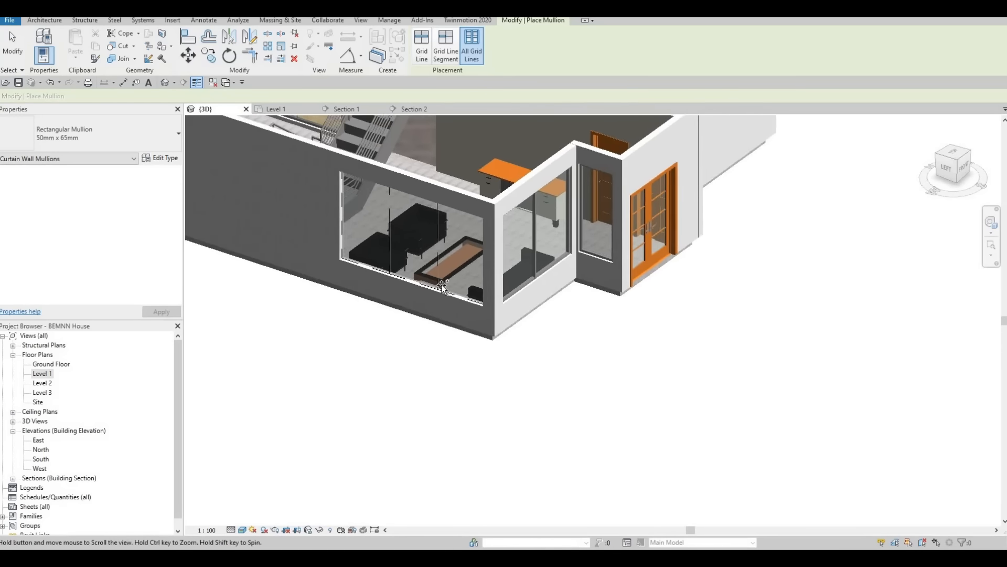
scroll(442, 286, "down", 2)
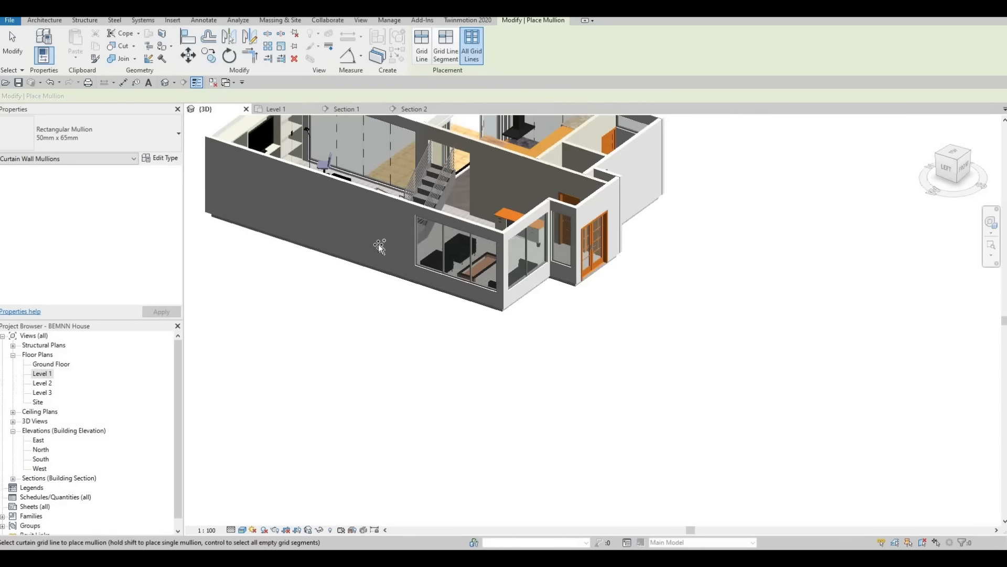
Step: End mullion placement and examine the curtain walls and the terrace sliding door from several sides of the house
middle_click_drag(379, 244, 626, 277, "shift")
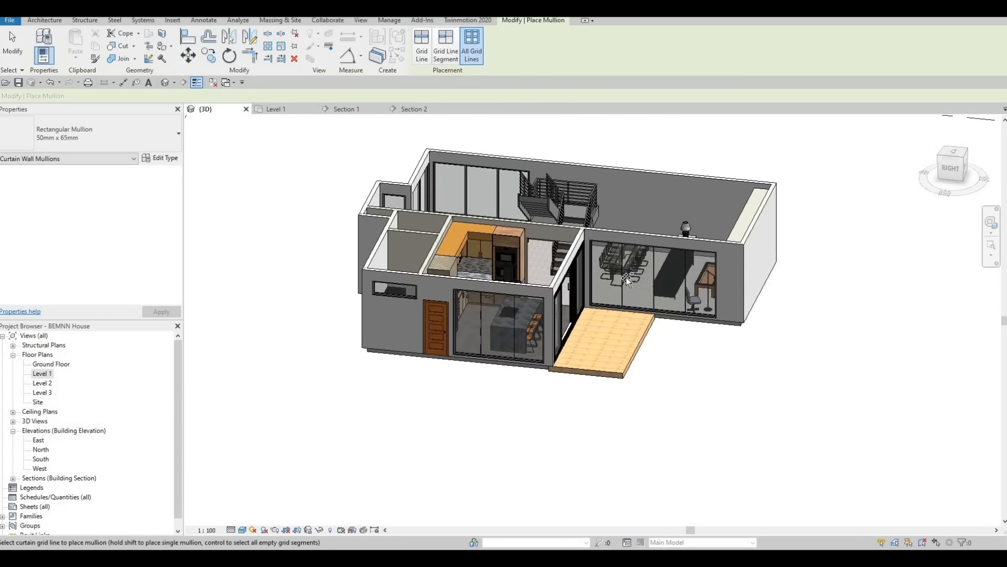
scroll(626, 277, "up", 2)
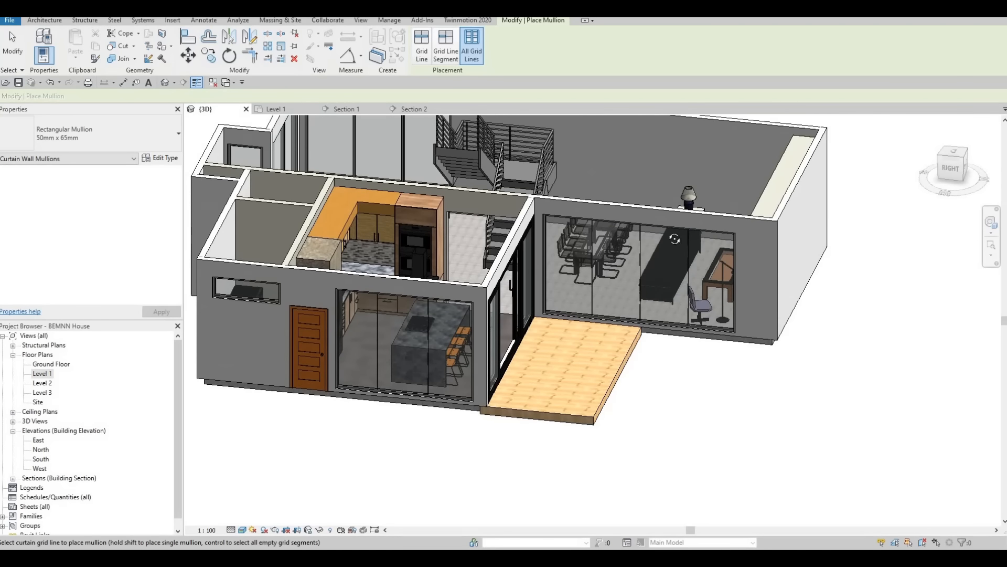
middle_click_drag(643, 214, 556, 295, "shift")
middle_click_drag(624, 301, 858, 335, "shift")
key("Escape")
key("Escape")
middle_click_drag(574, 315, 578, 205)
scroll(578, 205, "up", 2)
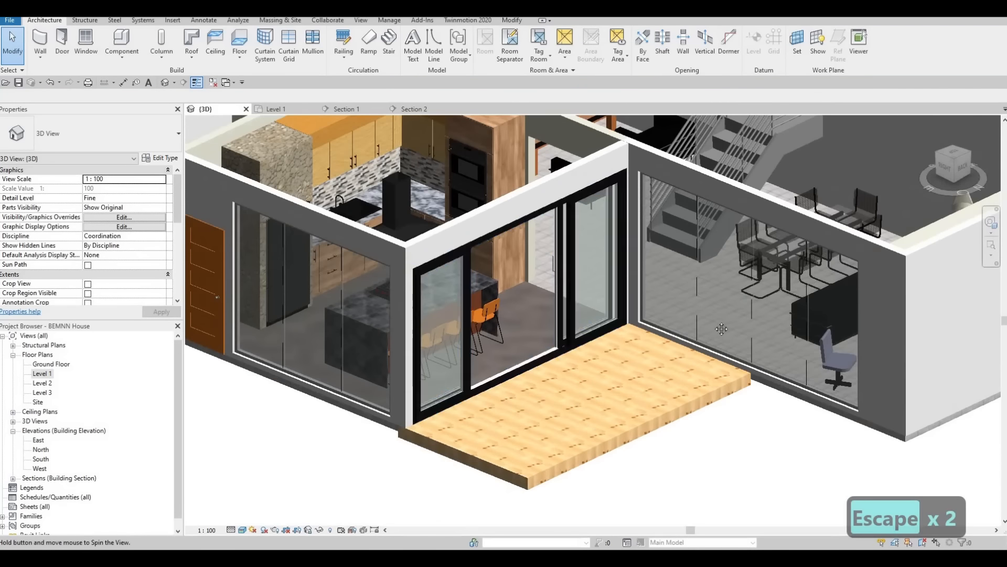
middle_click_drag(722, 328, 355, 153, "shift")
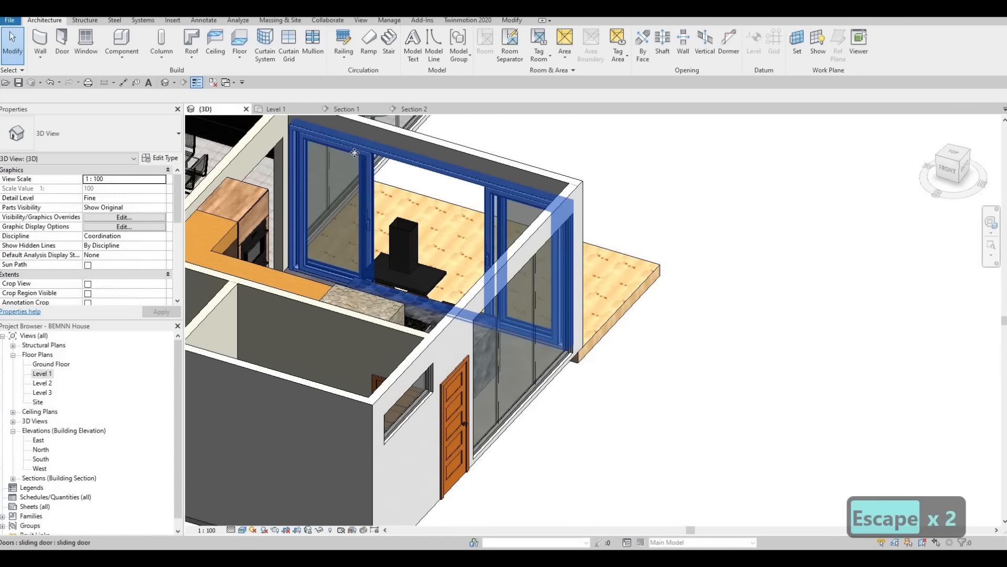
Step: Set the terrace sliding door type's Interior Material Color to Color_Gealan_RAL-9005-Deep Black_Exterior, matching its exterior colour
left_click(355, 152)
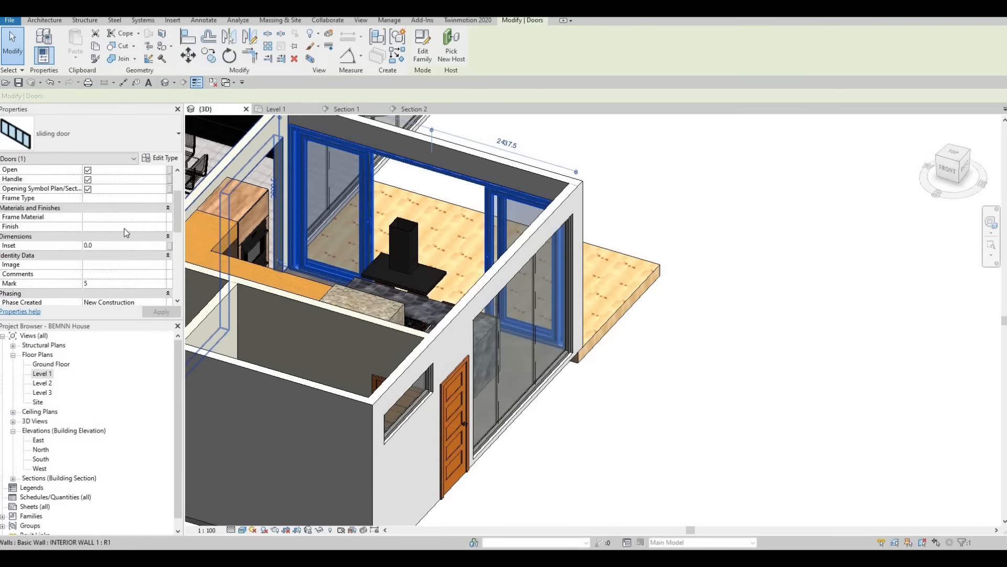
scroll(126, 233, "down", 6)
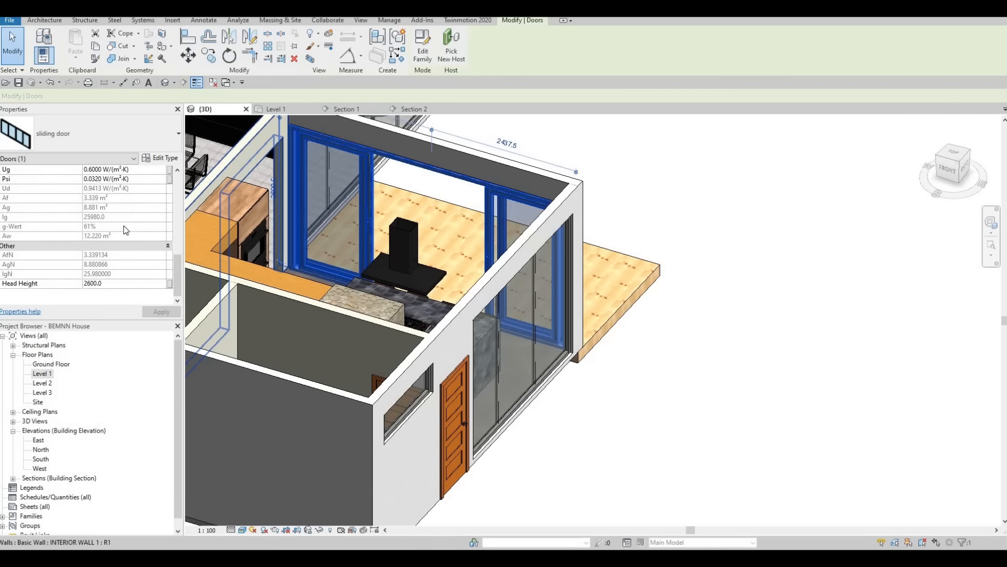
scroll(126, 229, "up", 6)
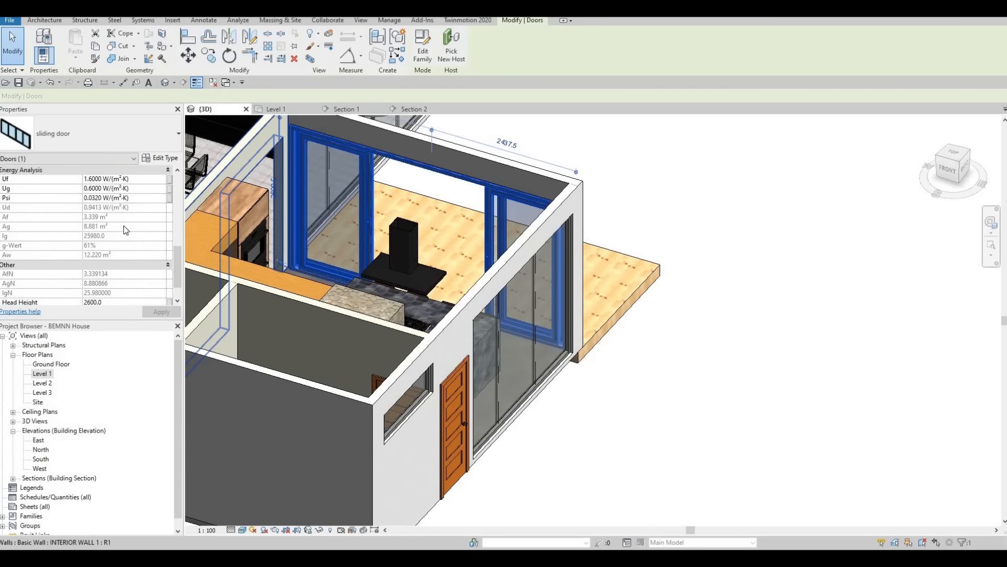
left_click(161, 156)
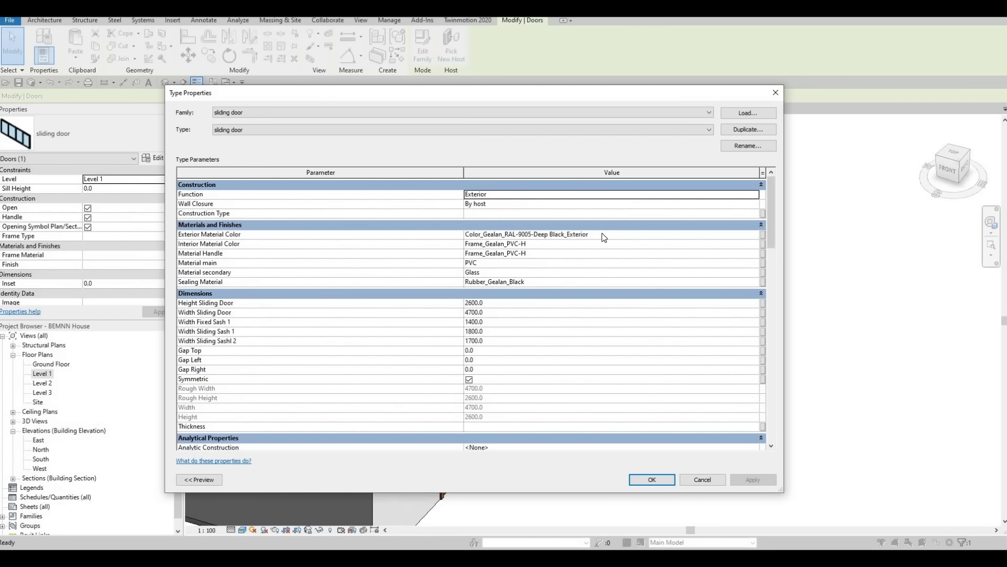
left_click(603, 233)
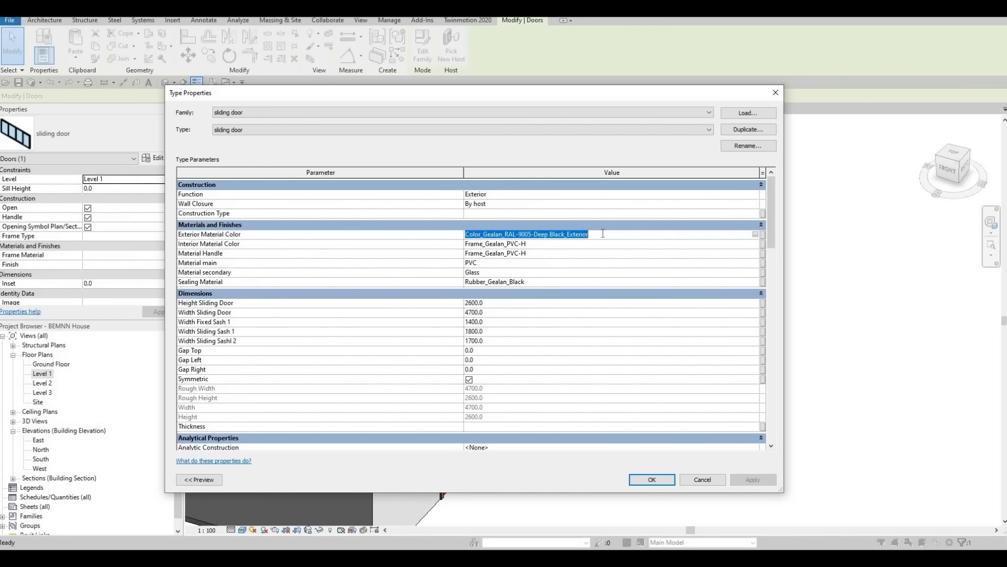
key("ctrl+c")
left_click(560, 245)
key("ctrl+v")
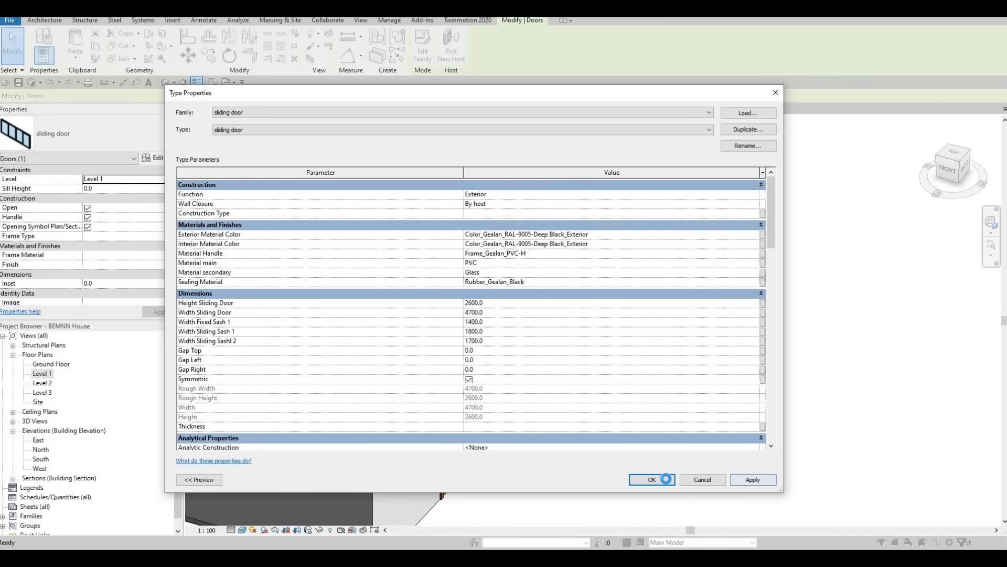
left_click(666, 478)
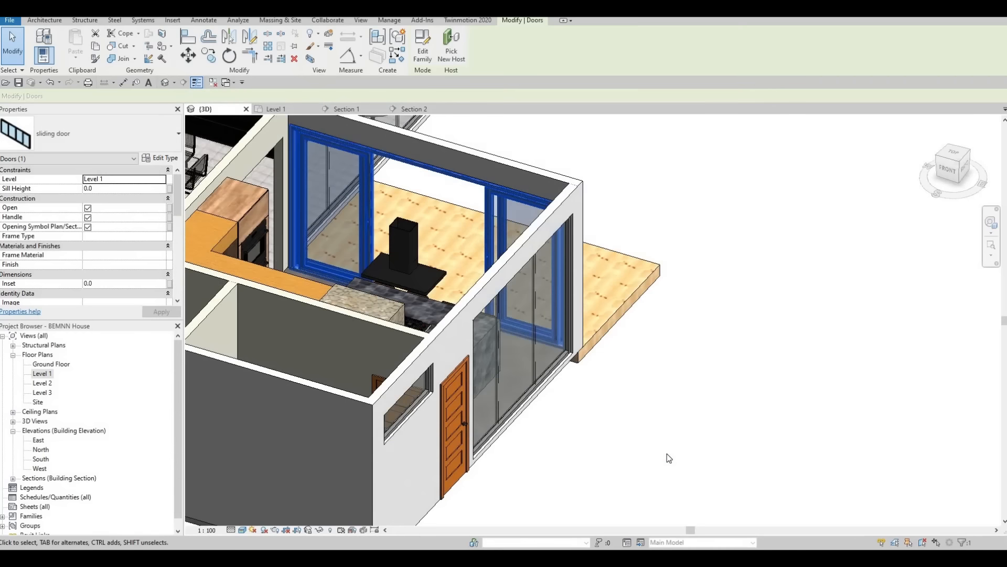
key("Escape")
key("Escape")
Step: Examine the sliding door's frame up close and the staircase between the living and dining areas
scroll(430, 217, "up", 8)
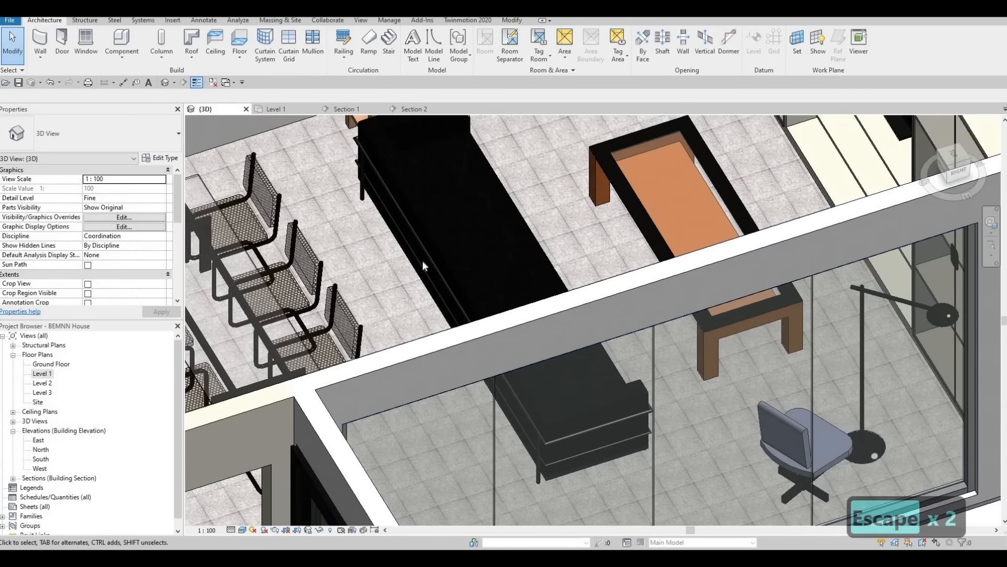
scroll(422, 263, "down", 2)
middle_click_drag(423, 262, 231, 262, "shift")
middle_click_drag(388, 226, 315, 225)
scroll(674, 254, "down", 1)
middle_click_drag(237, 347, 667, 257)
middle_click_drag(641, 391, 675, 345)
scroll(677, 341, "down", 2)
scroll(678, 227, "up", 6)
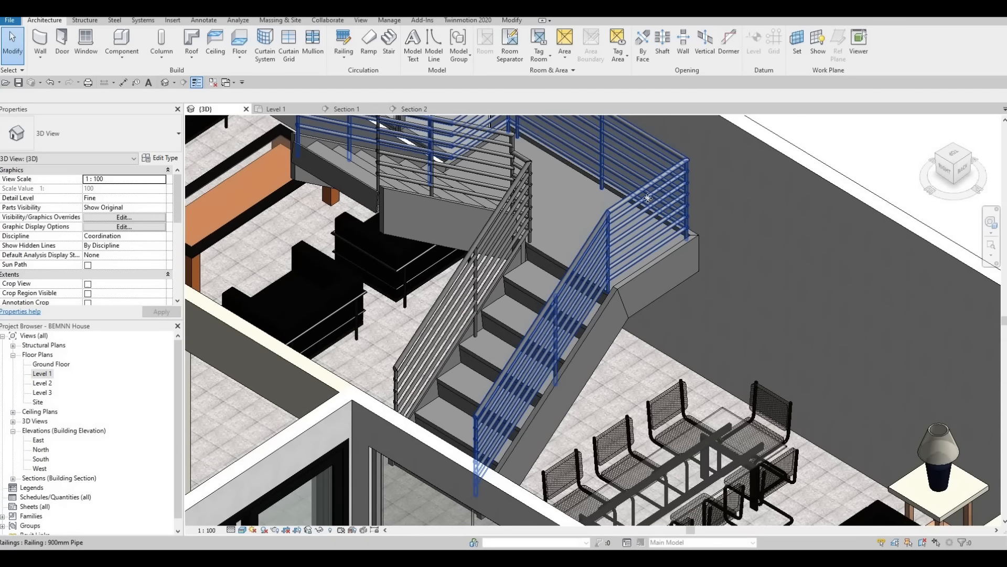
Step: Delete the outer 900mm Pipe railing running around the staircase landing
left_click(648, 198)
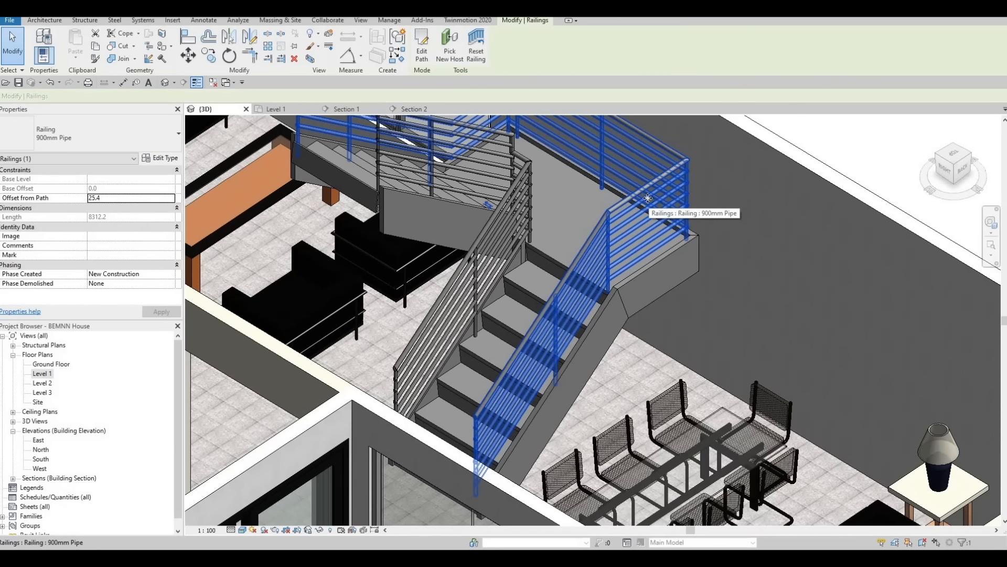
key("Delete")
key("Delete")
scroll(656, 260, "down", 3)
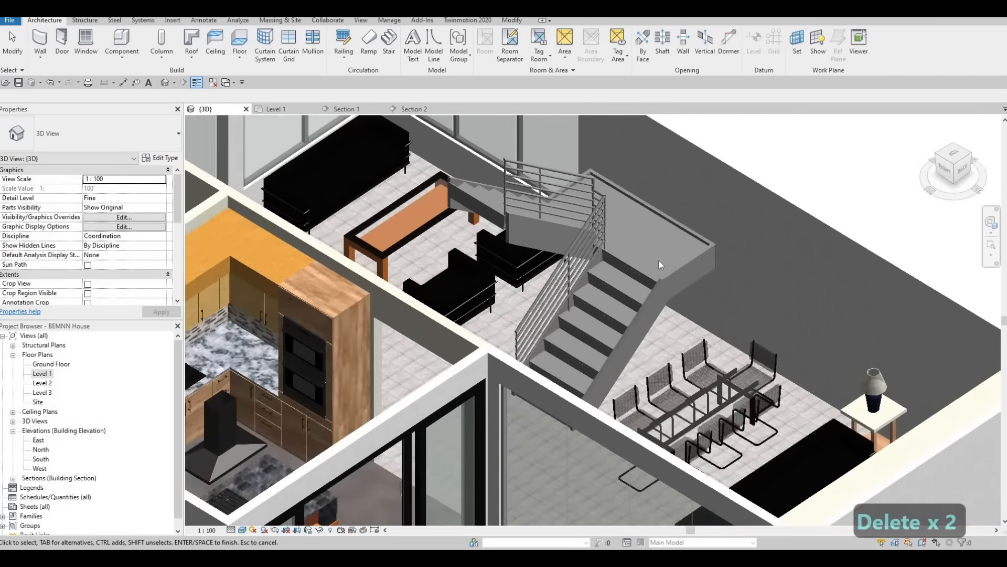
key("Escape")
key("Escape")
Step: Undo the deletion of the staircase's outer railing and clear the selection
scroll(622, 269, "up", 3)
left_click(622, 268)
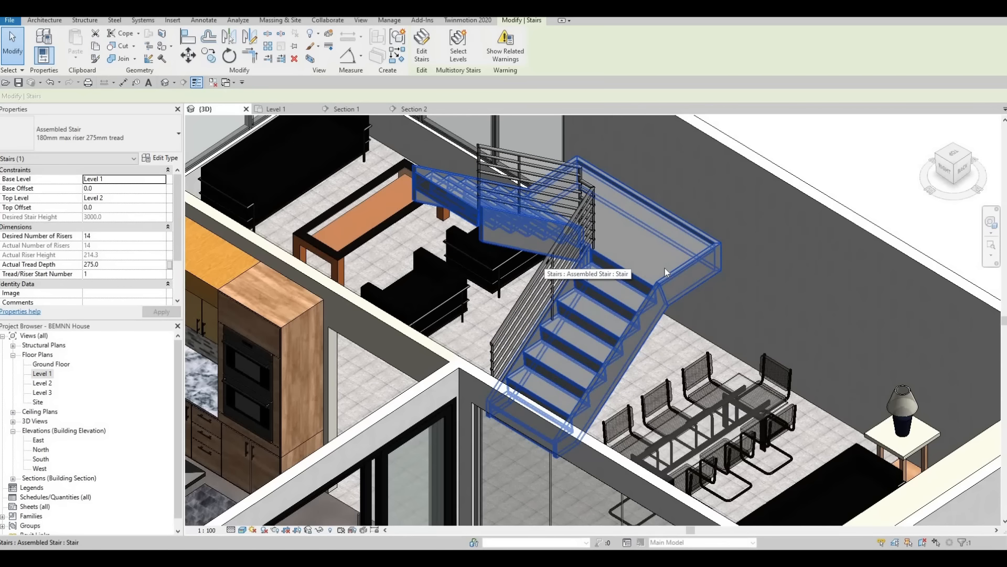
key("Escape")
key("Escape")
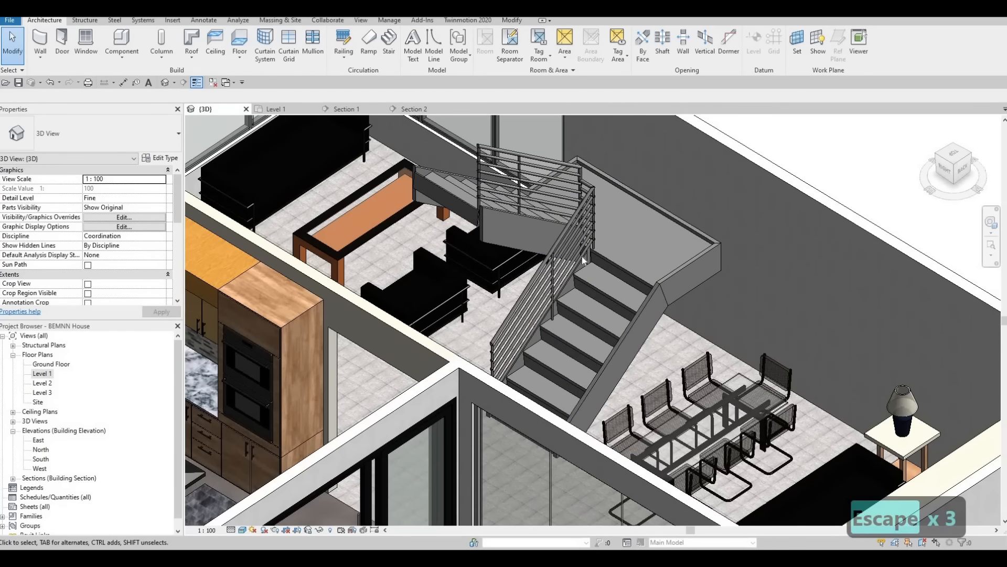
key("ctrl+z")
key("Escape")
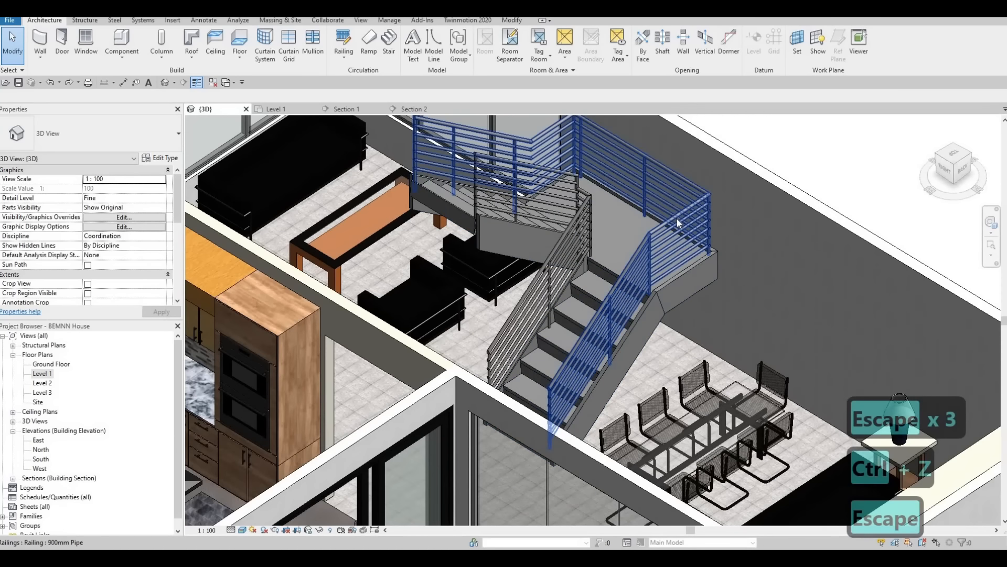
Step: Try to remove the landing segment along the wall from the outer stair railing's path sketch
left_click(548, 142)
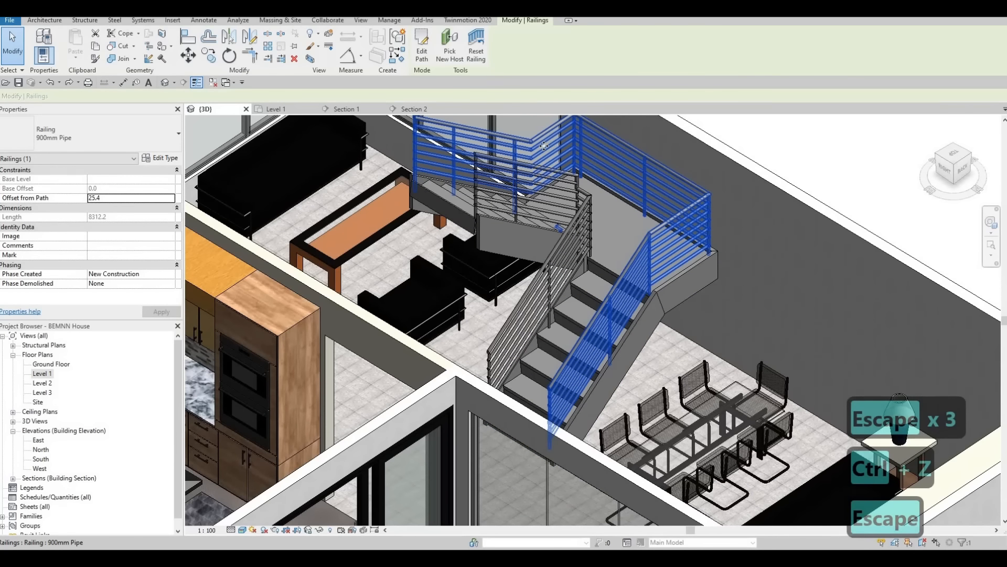
left_click(423, 56)
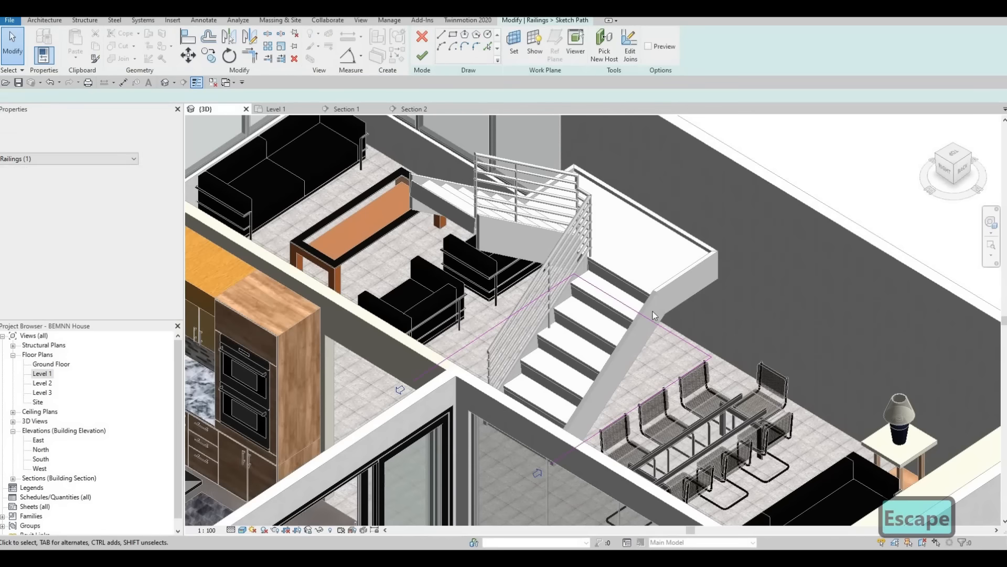
left_click(681, 339)
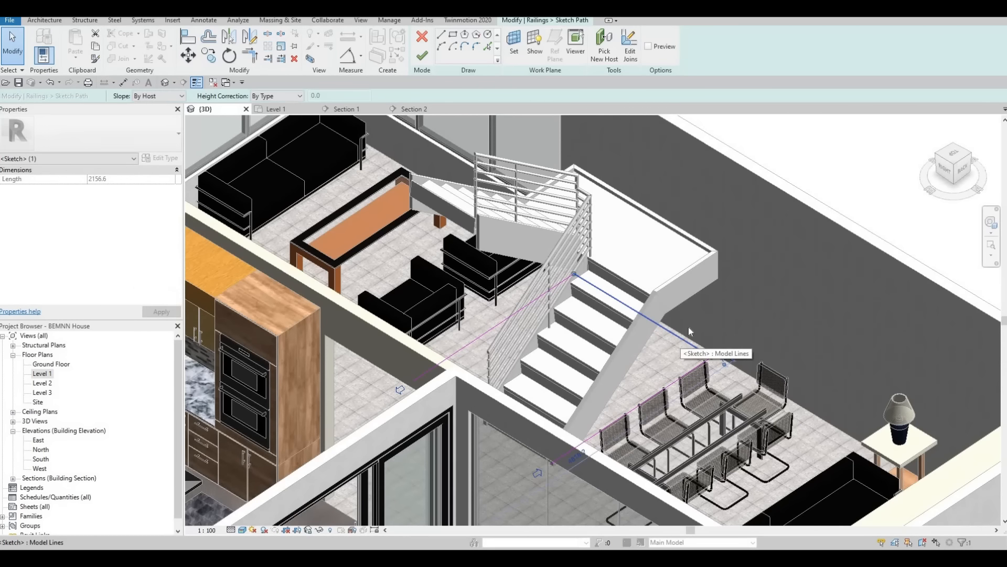
key("Delete")
scroll(681, 302, "down", 2)
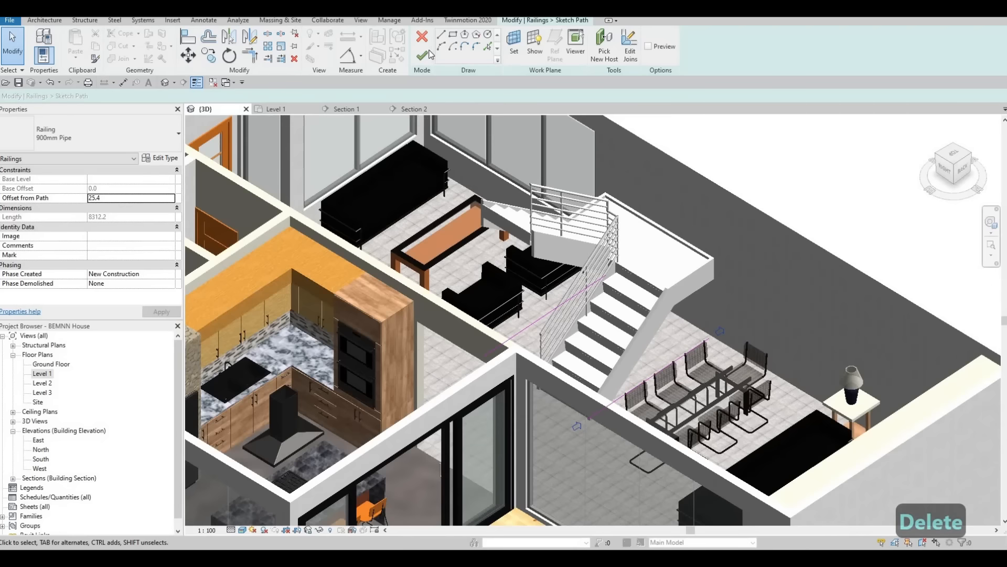
left_click(423, 55)
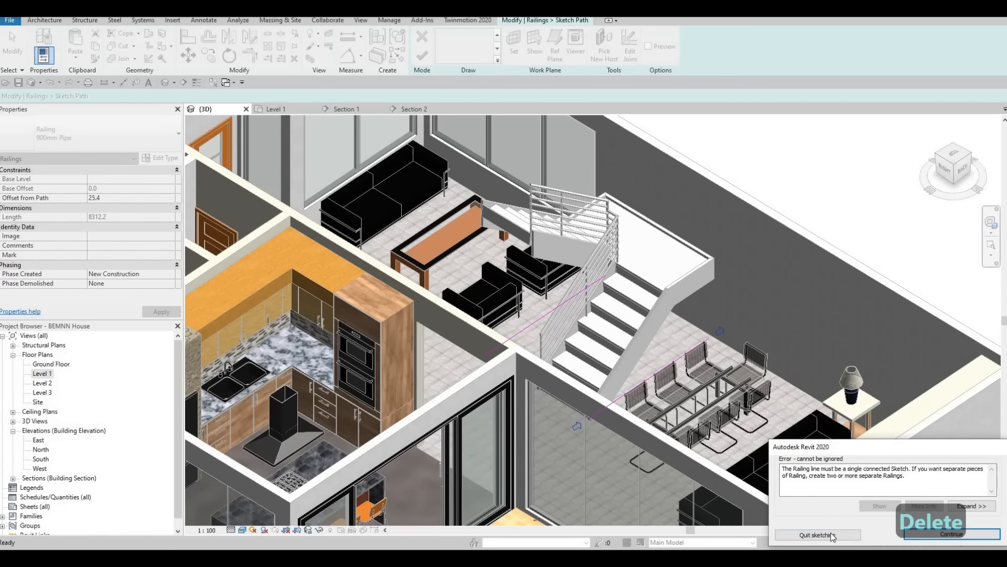
Step: Quit the railing path sketch and discard its edits
middle_click_drag(644, 422, 658, 357)
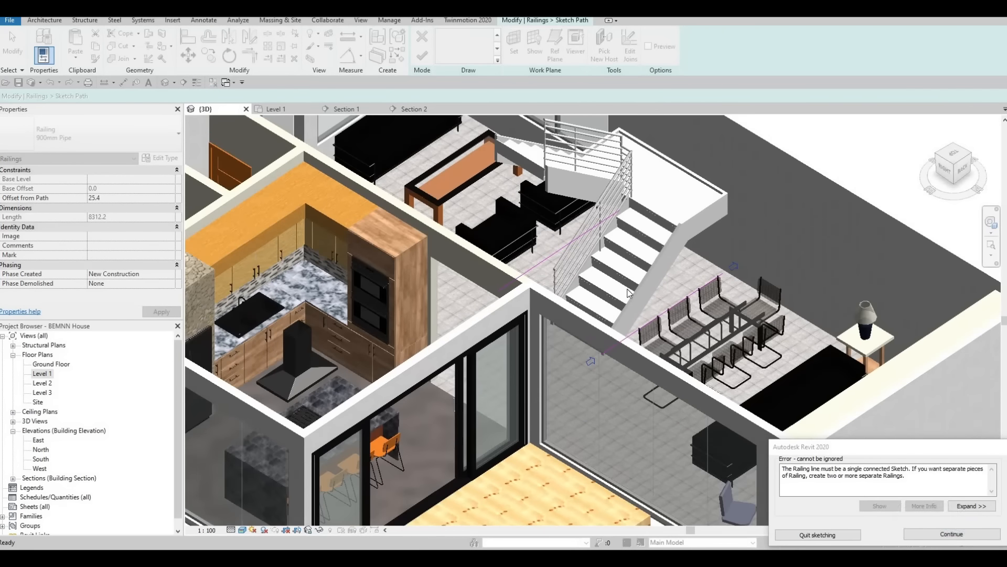
key("Escape")
middle_click_drag(620, 283, 579, 233, "shift")
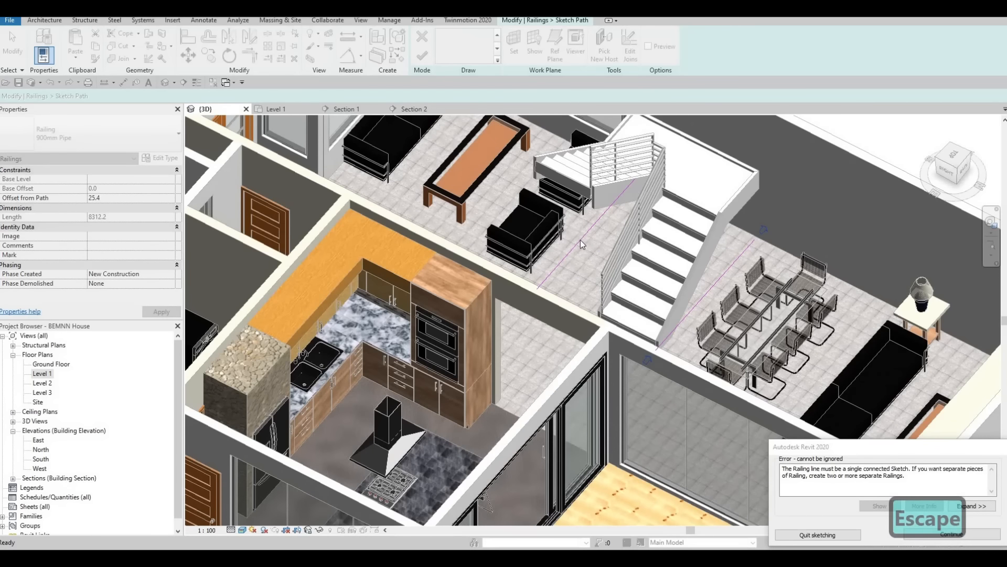
key("Escape")
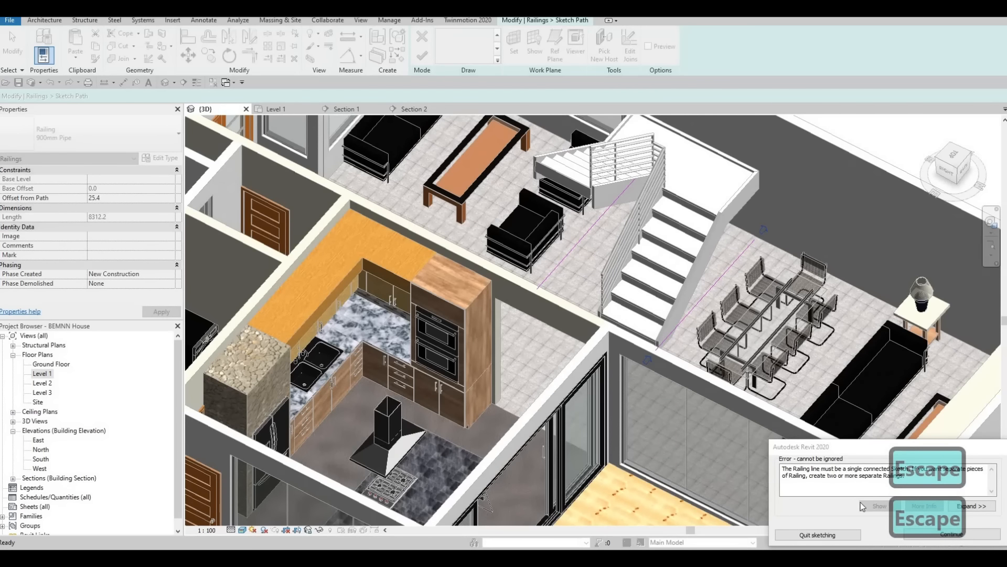
middle_click_drag(861, 502, 824, 528)
key("Escape")
left_click(817, 532)
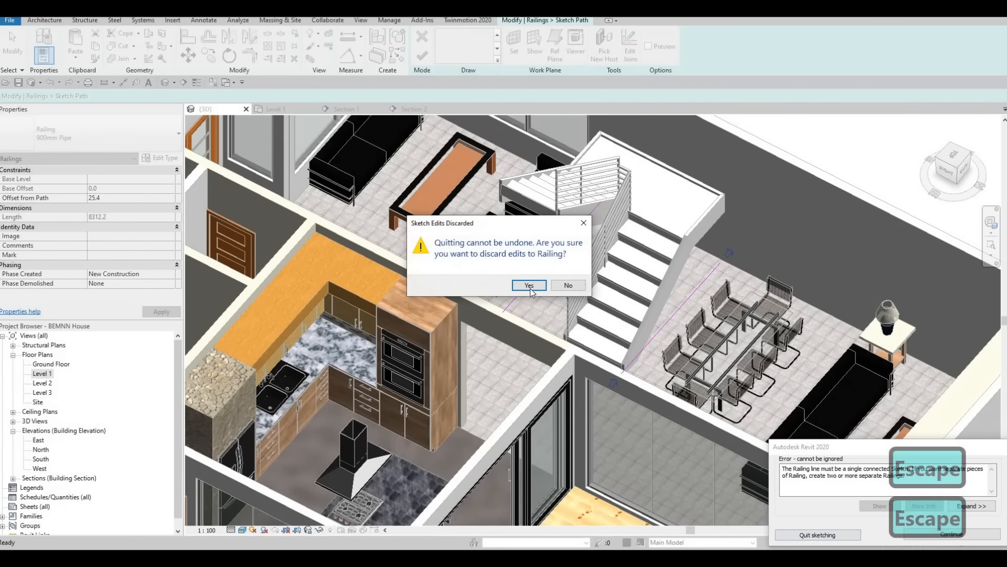
left_click(528, 285)
key("Escape")
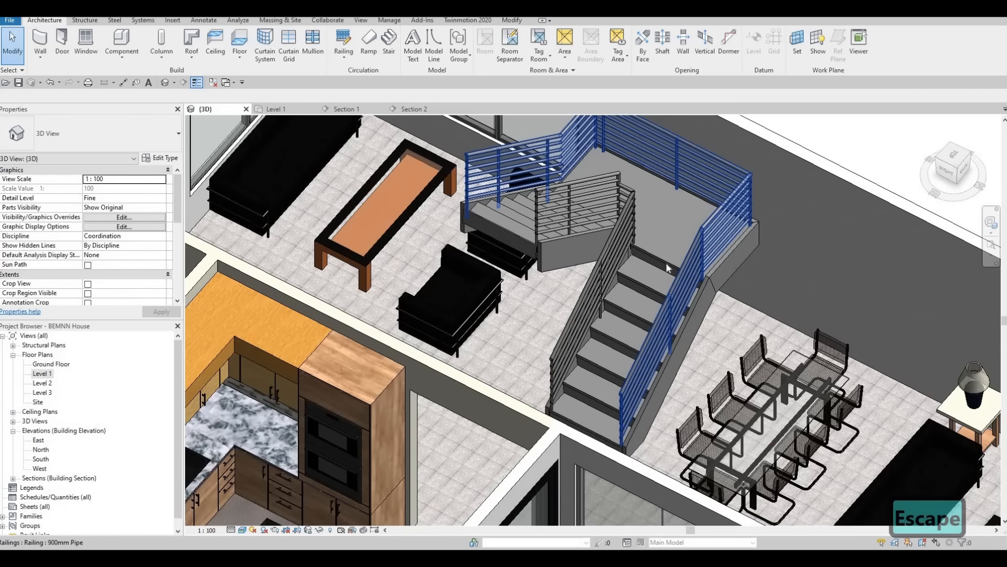
Step: Delete both the outer and inner 900mm Pipe railings from the staircase
left_click(619, 227)
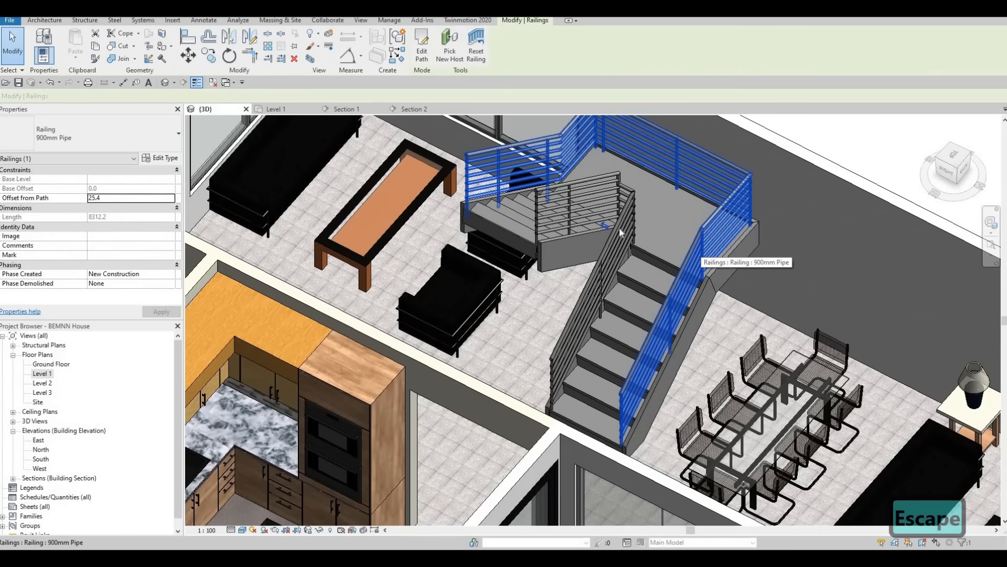
key("Delete")
left_click(633, 214)
key("Delete")
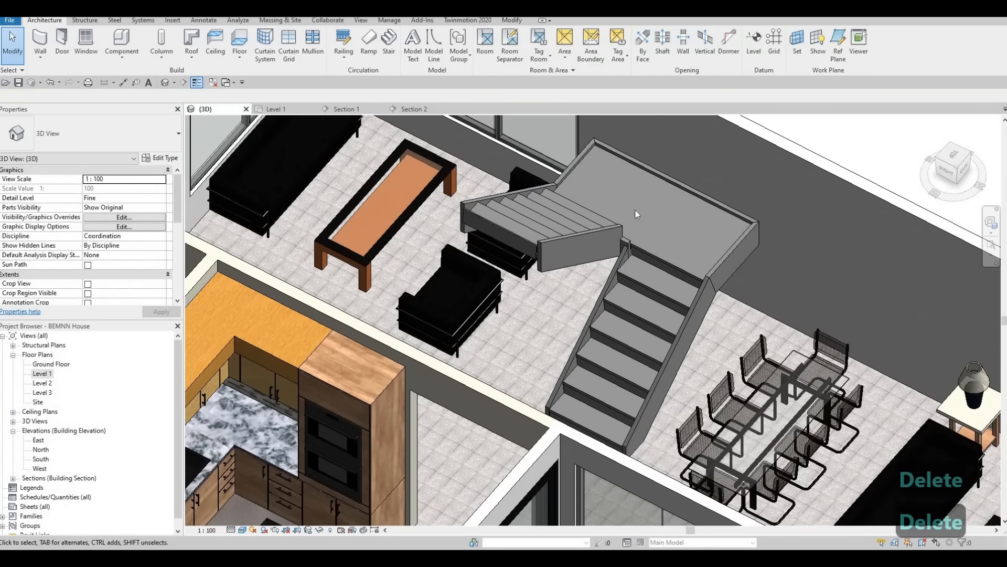
Step: Select the staircase and open its type properties
left_click(662, 262)
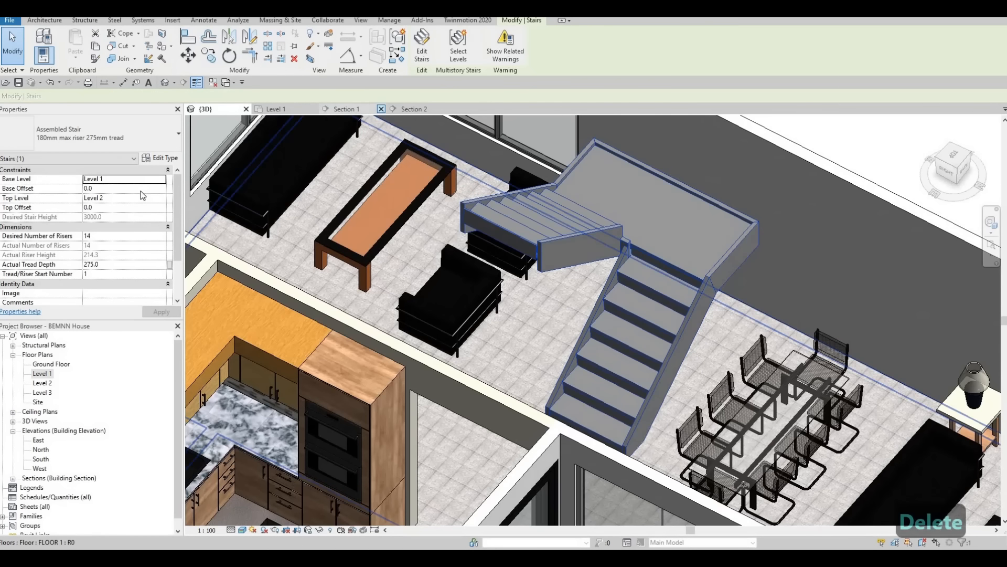
scroll(159, 161, "down", 1)
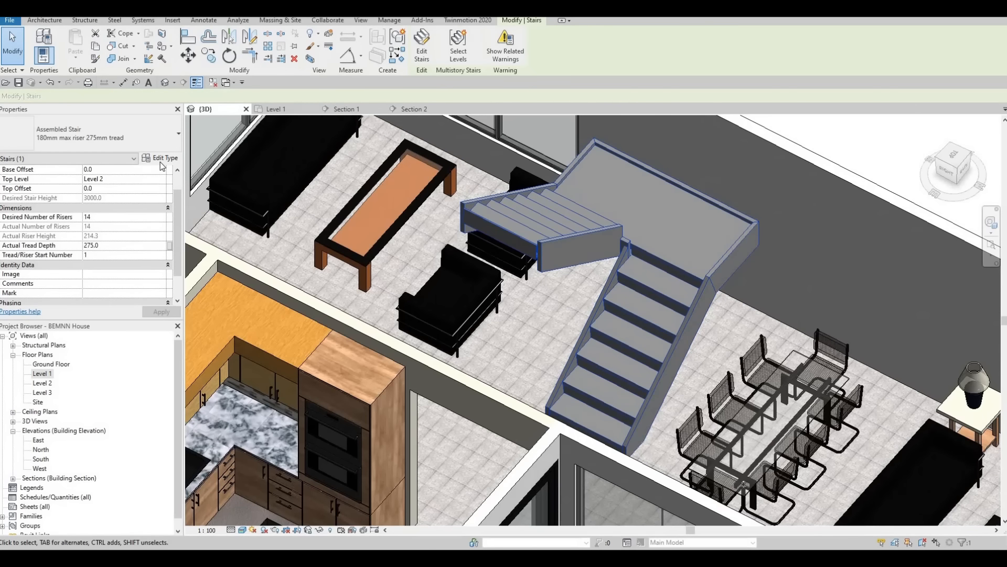
left_click(162, 159)
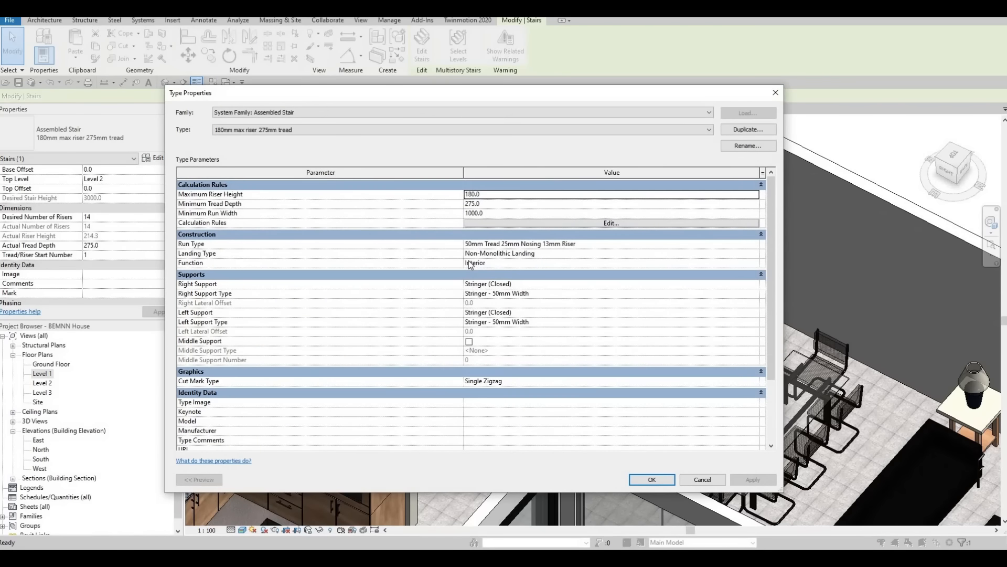
left_click(652, 283)
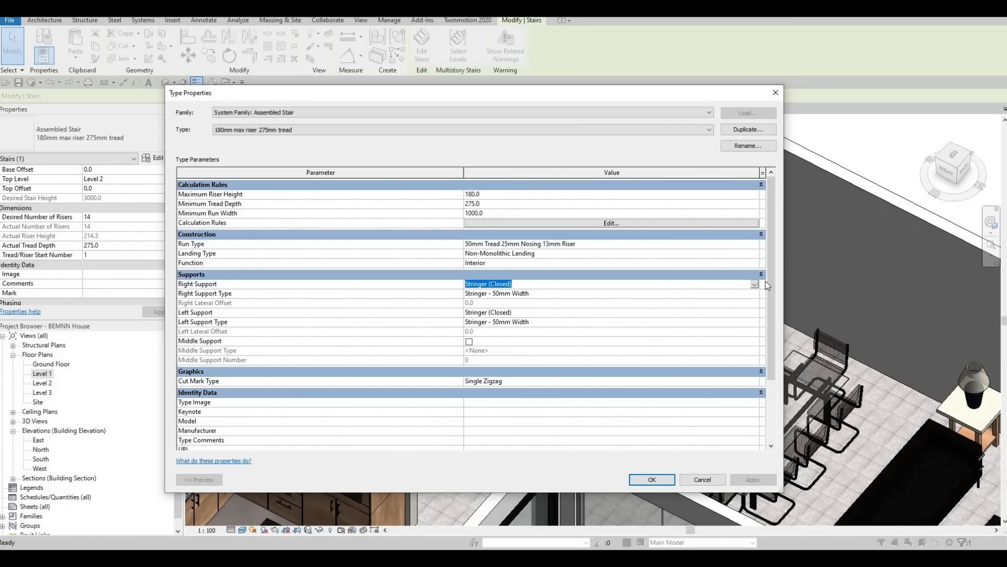
left_click(497, 286)
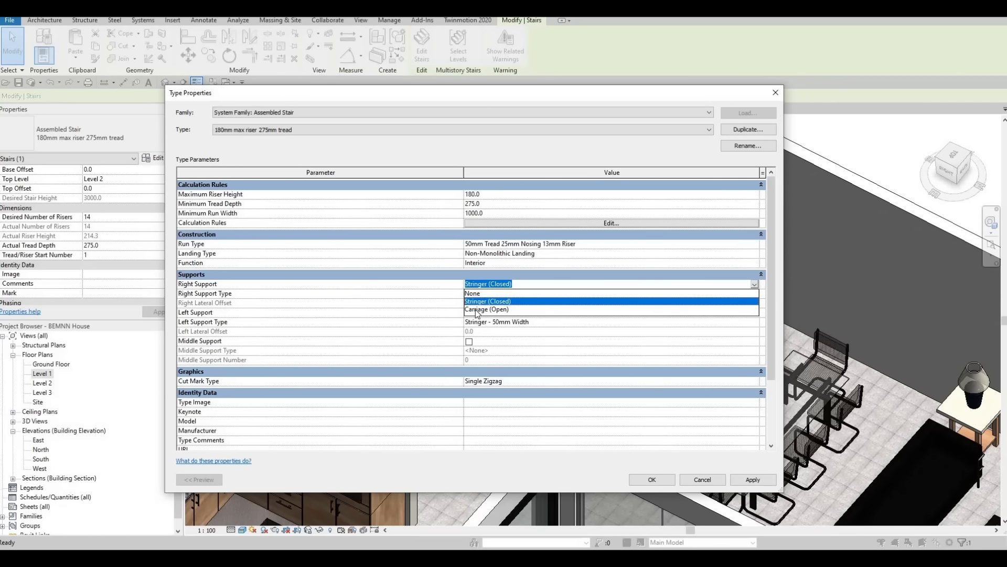
key("Escape")
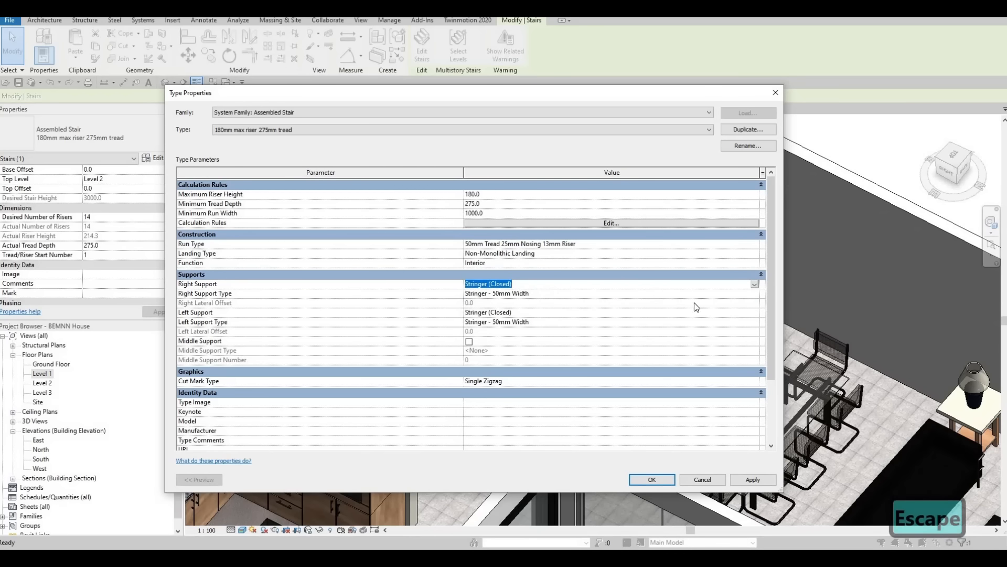
Step: Assign the library material Glass, Bronze Glazing to the stringer type used as the staircase's right support
left_click(694, 296)
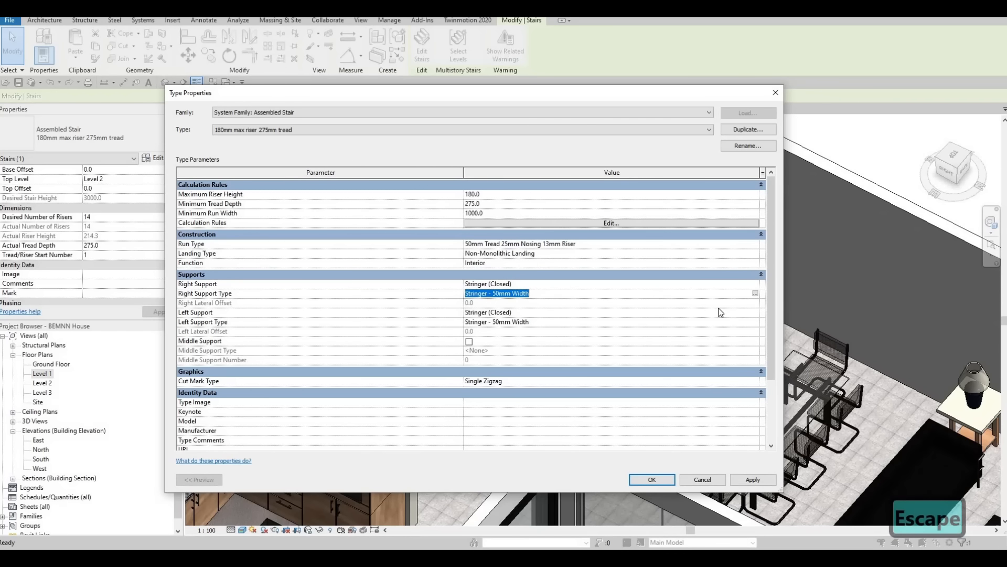
left_click(755, 293)
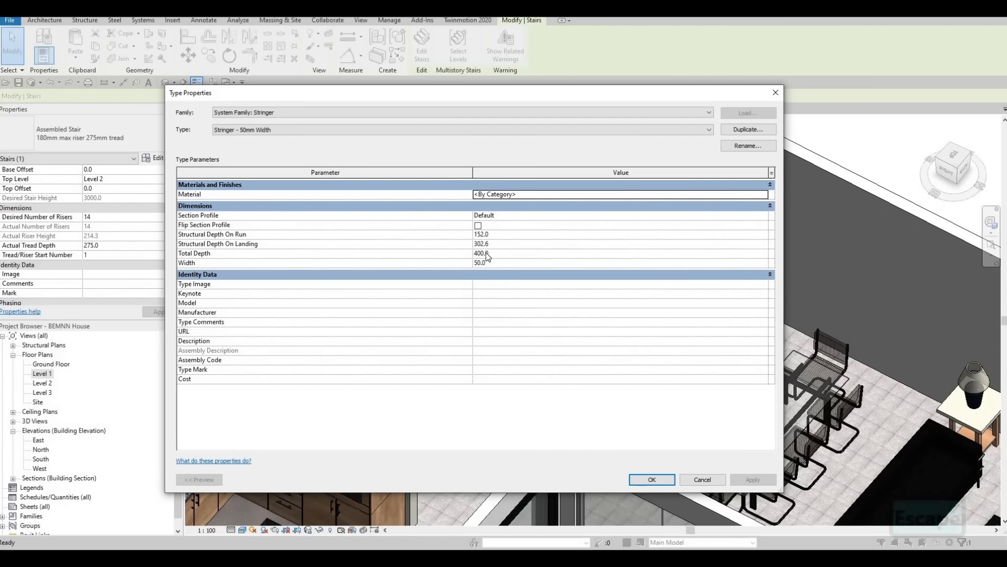
left_click(766, 198)
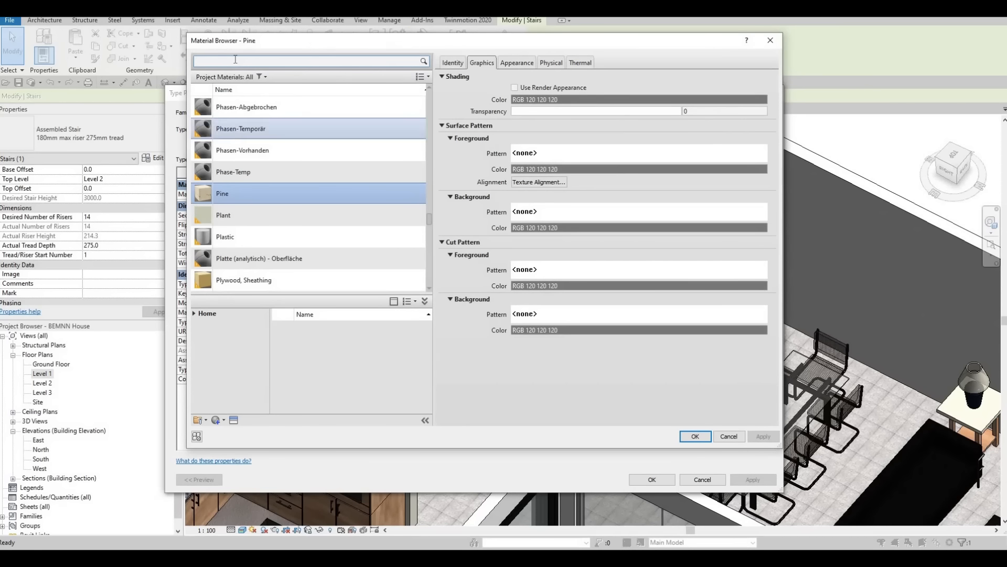
type("glass")
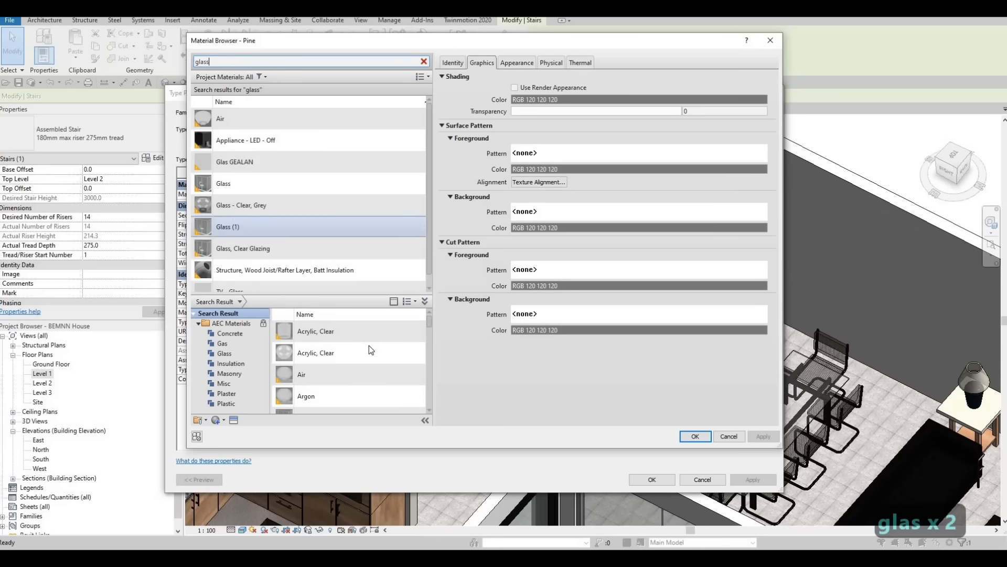
scroll(369, 370, "down", 5)
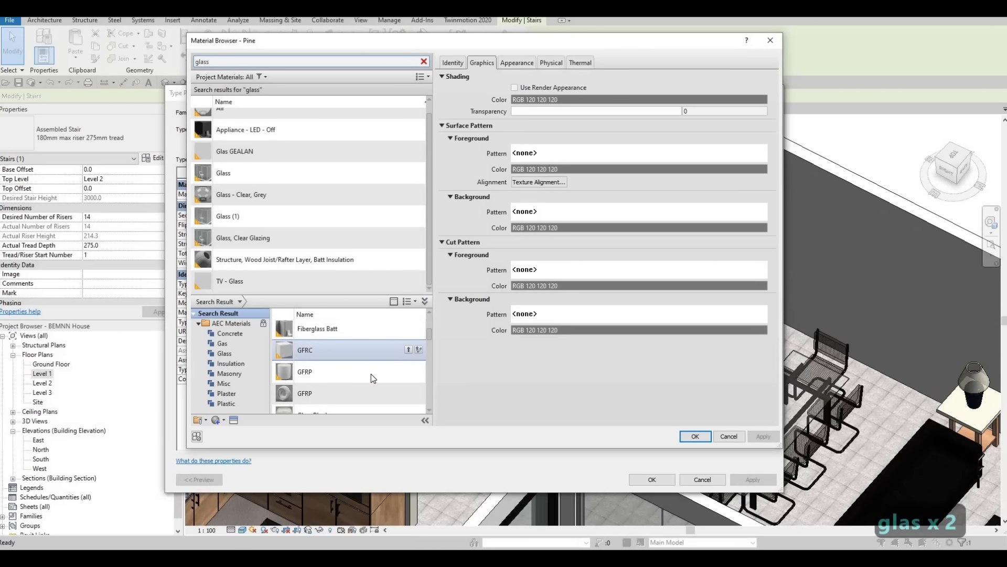
scroll(359, 341, "up", 3)
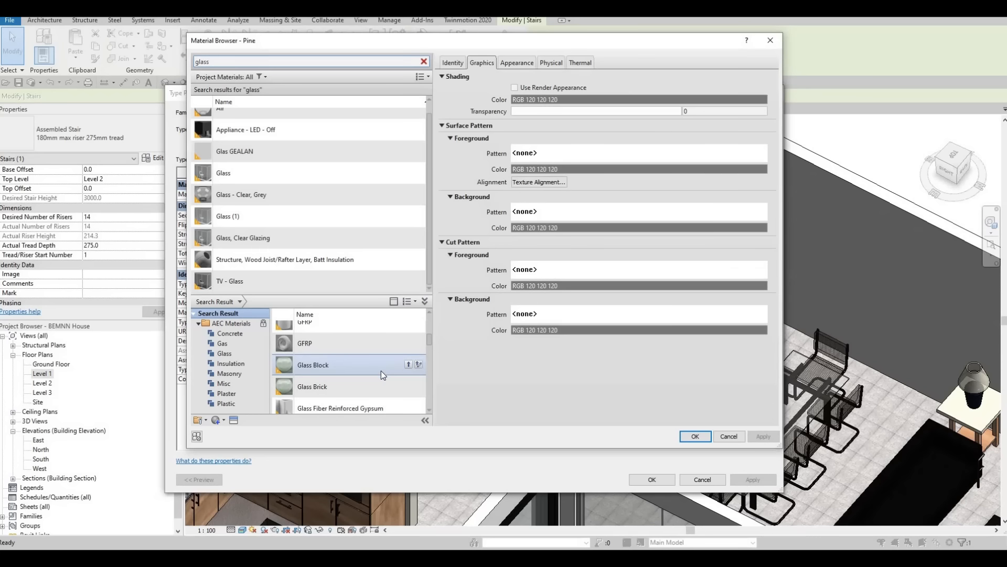
scroll(381, 371, "down", 2)
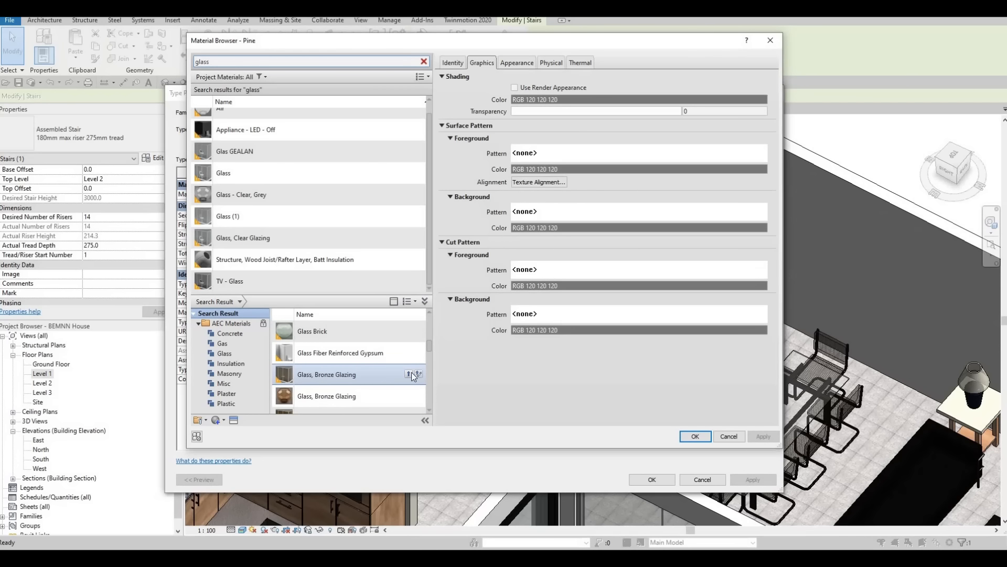
left_click(410, 373)
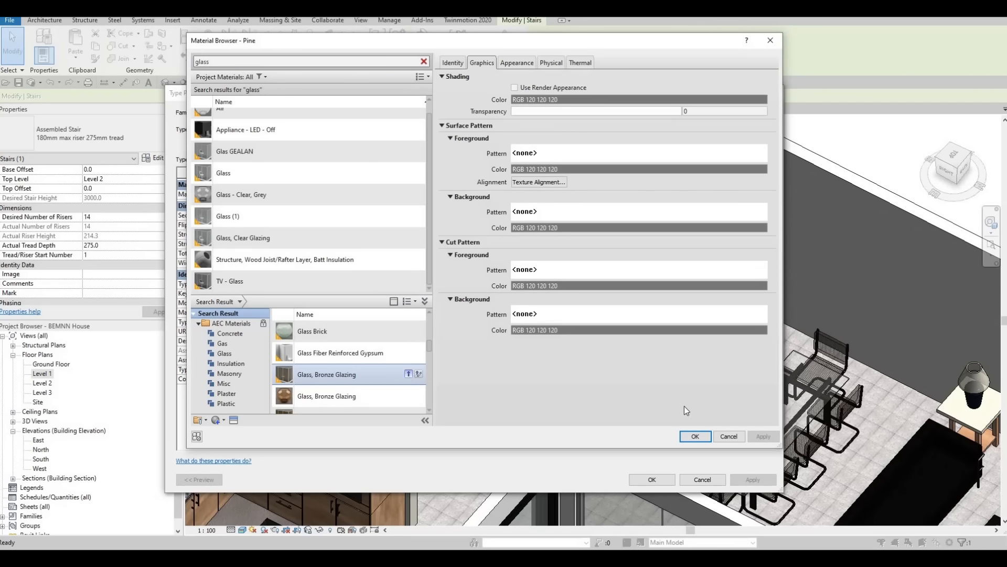
left_click(694, 436)
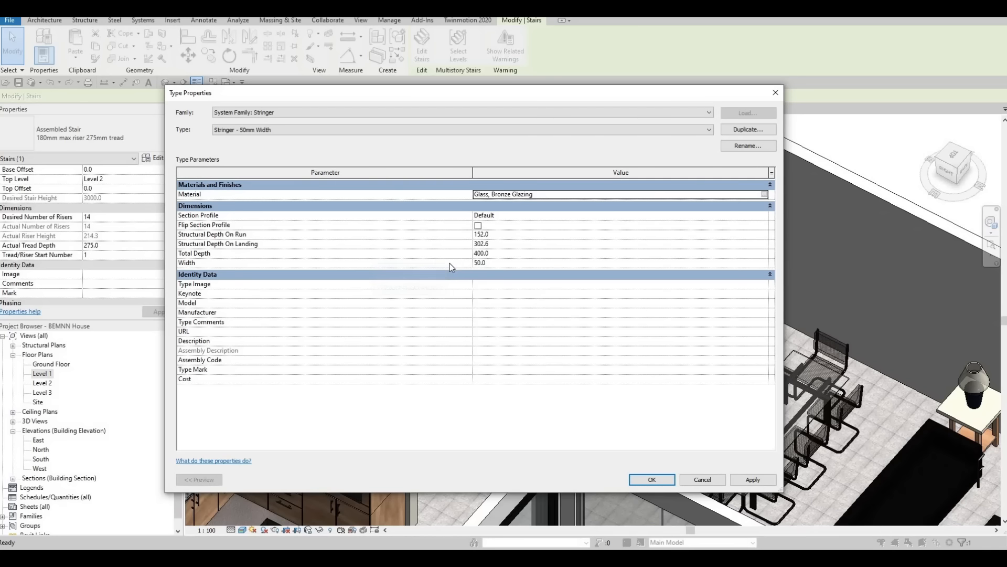
Step: Set the stringer type's width to 25 and its total depth to 900, and apply the changes
left_click(497, 263)
type("25")
key("Return")
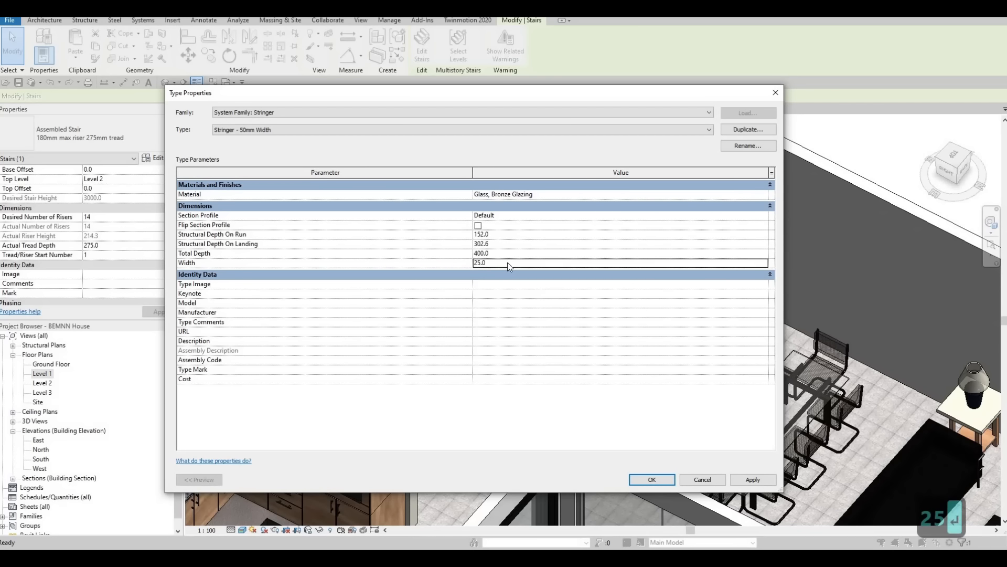
left_click(511, 254)
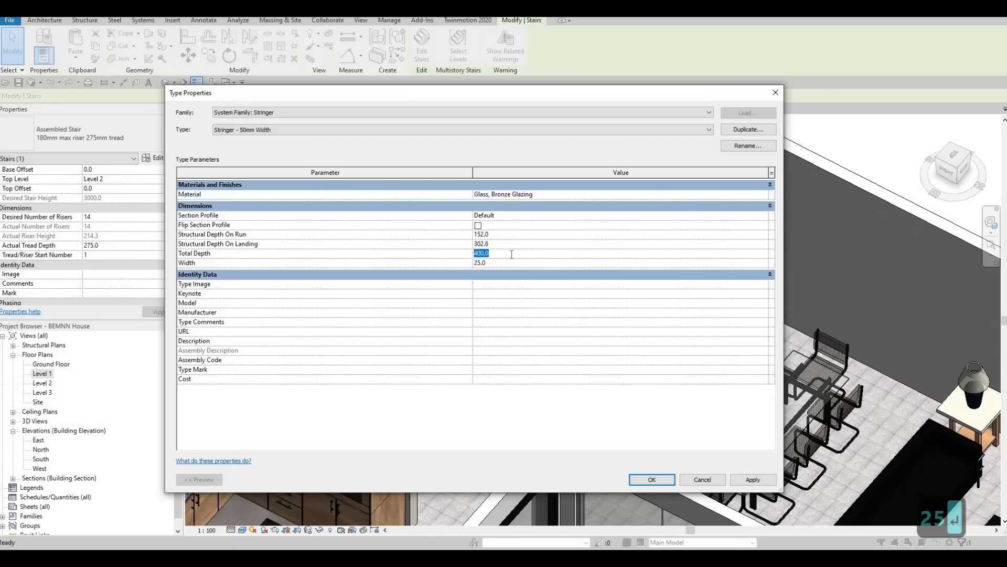
type("900")
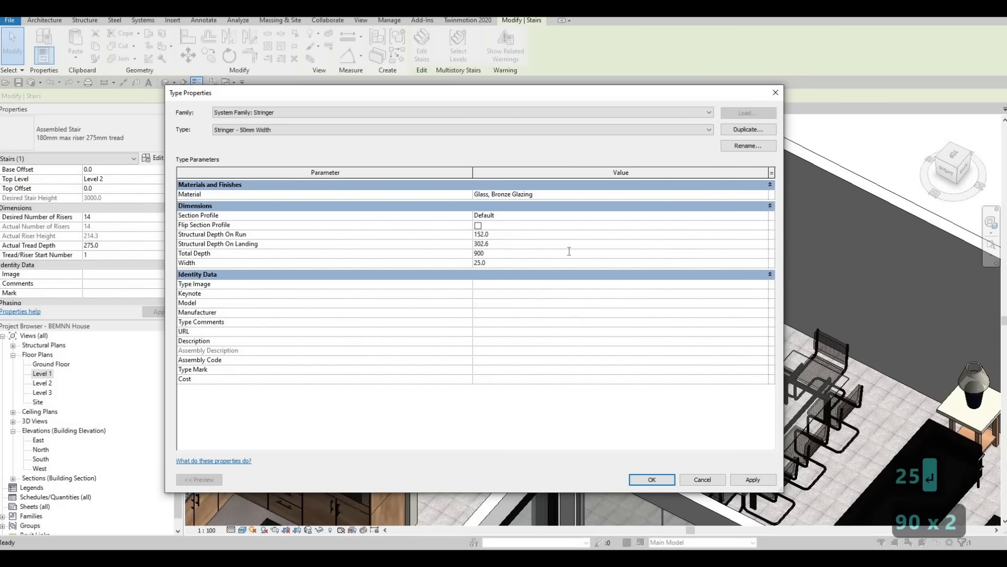
left_click(556, 188)
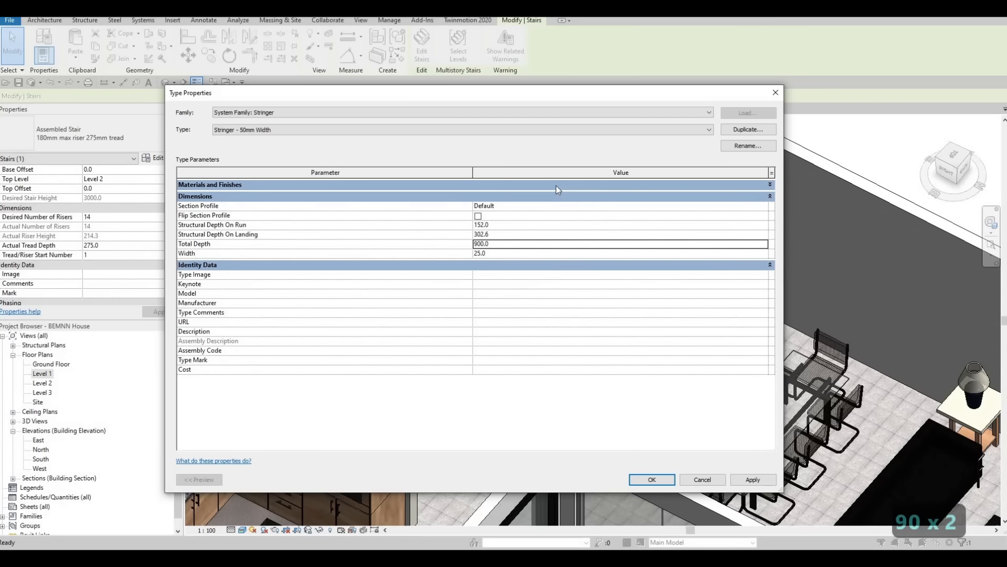
left_click(551, 185)
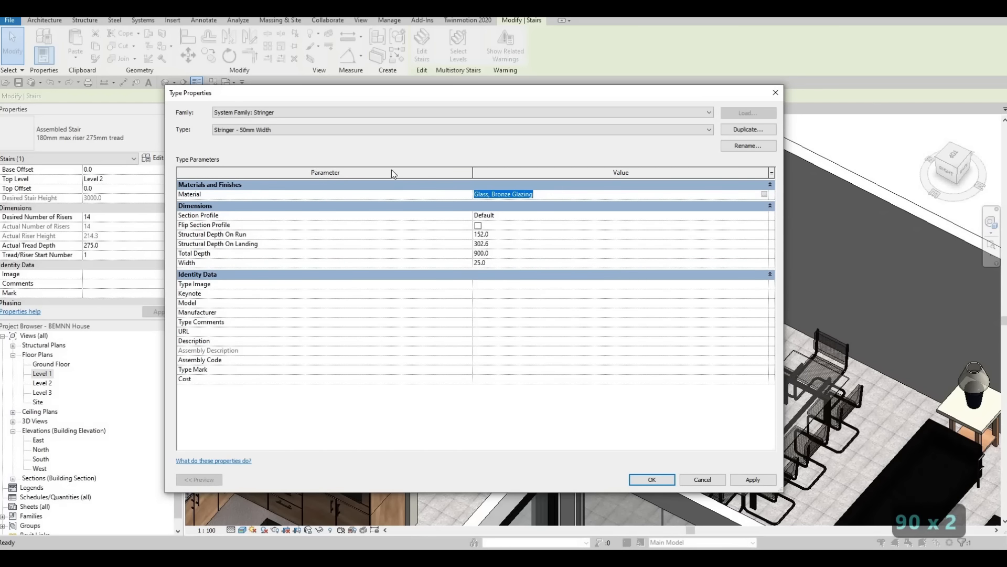
key("ctrl+c")
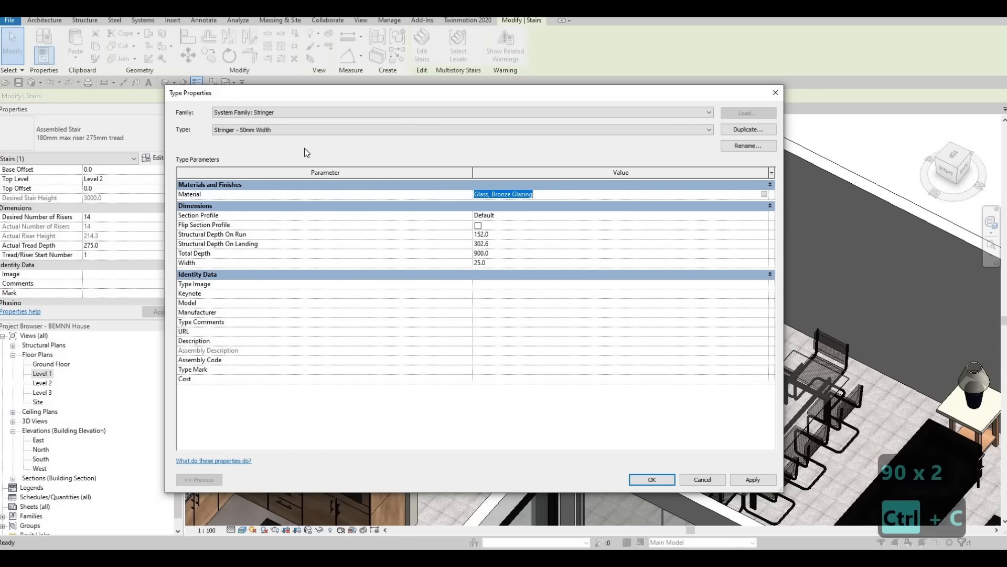
left_click(750, 479)
left_click(652, 479)
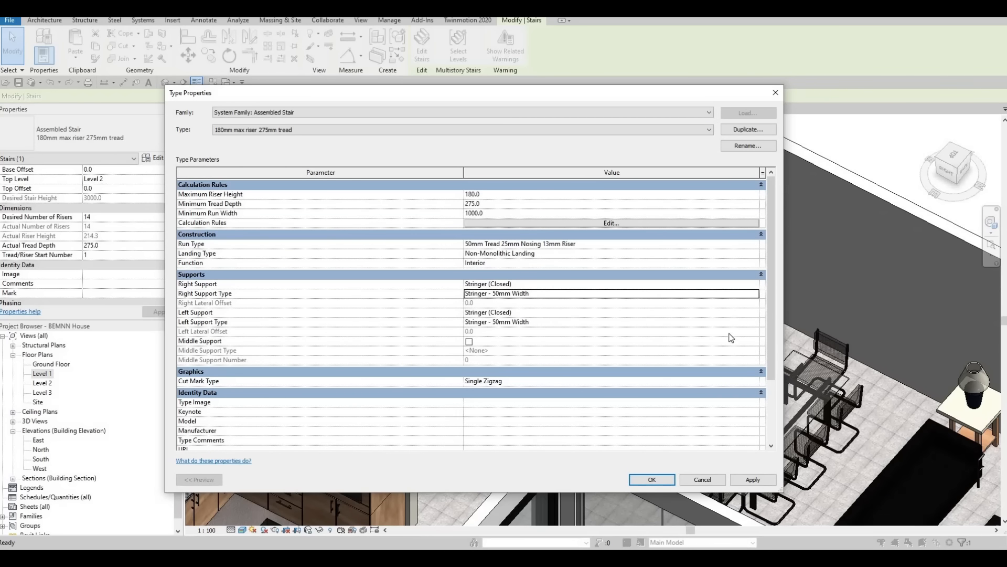
Step: Check the left support's stringer type, and accept the staircase's type changes
left_click(754, 324)
left_click(755, 322)
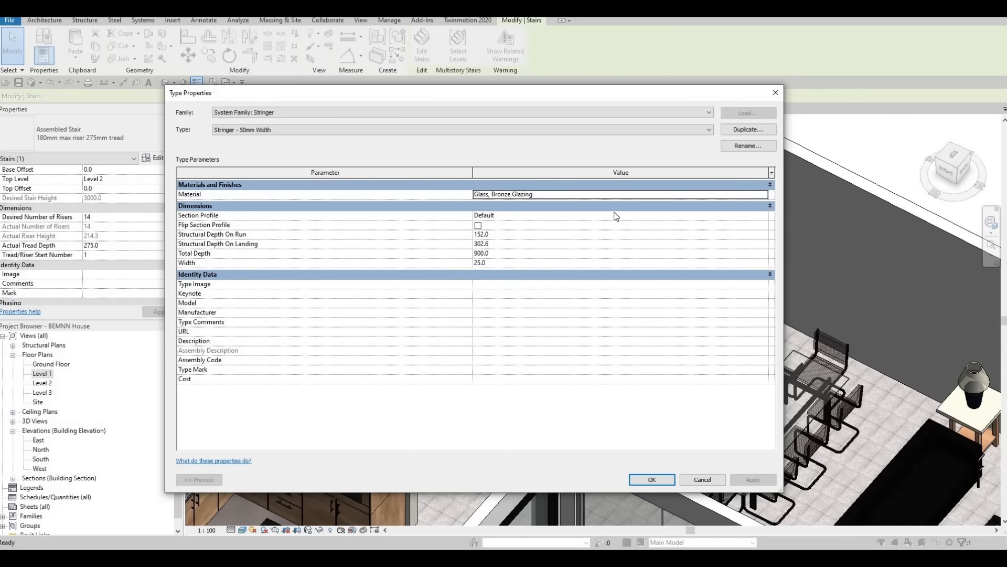
left_click(775, 92)
left_click(652, 479)
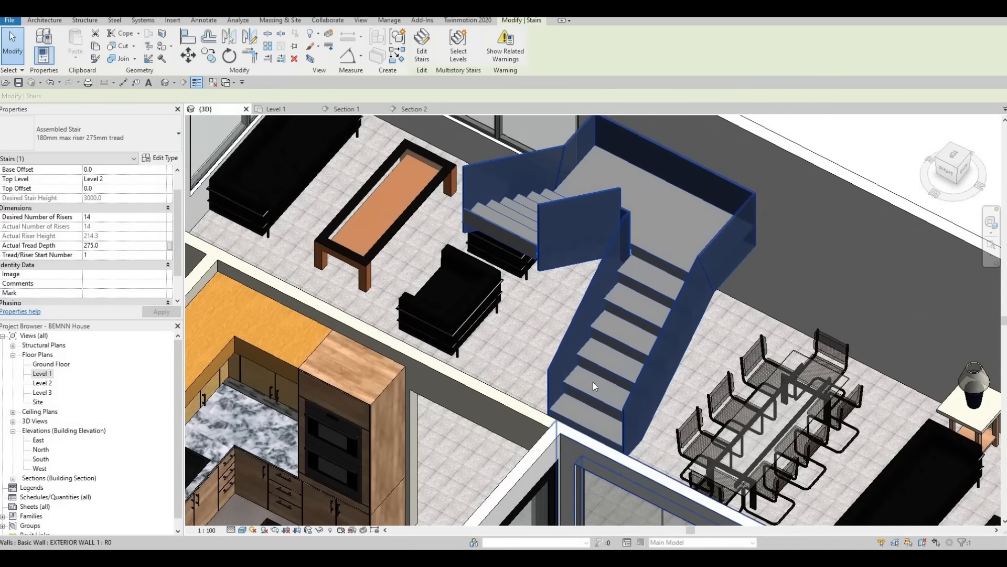
Step: Clear the selection and inspect the staircase's stringers from a lower viewing angle
key("Escape")
key("Escape")
key("Escape")
middle_click_drag(586, 354, 624, 265, "shift")
middle_click_drag(665, 166, 634, 258)
scroll(599, 294, "up", 1)
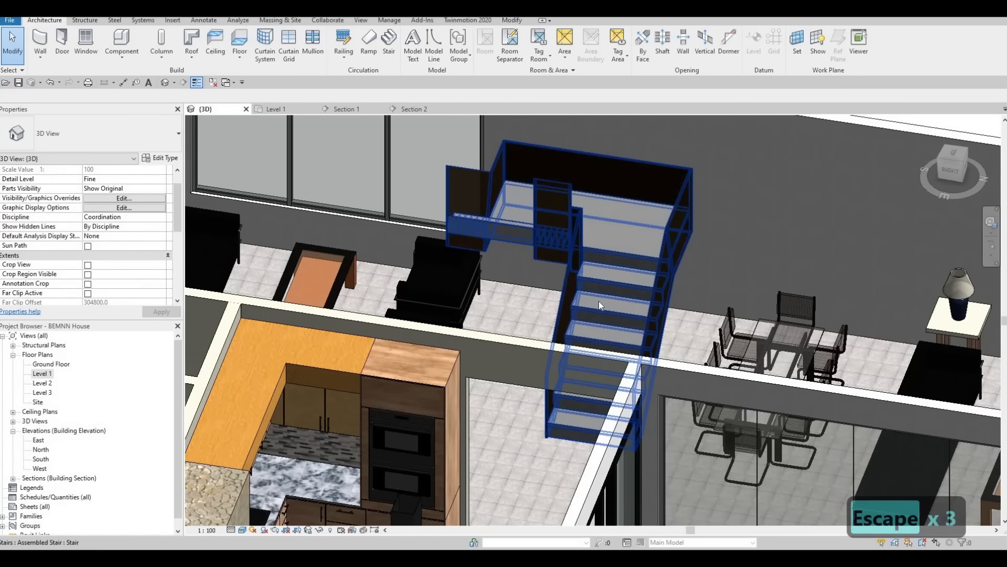
Step: Reselect the staircase and reopen its type properties
left_click(614, 257)
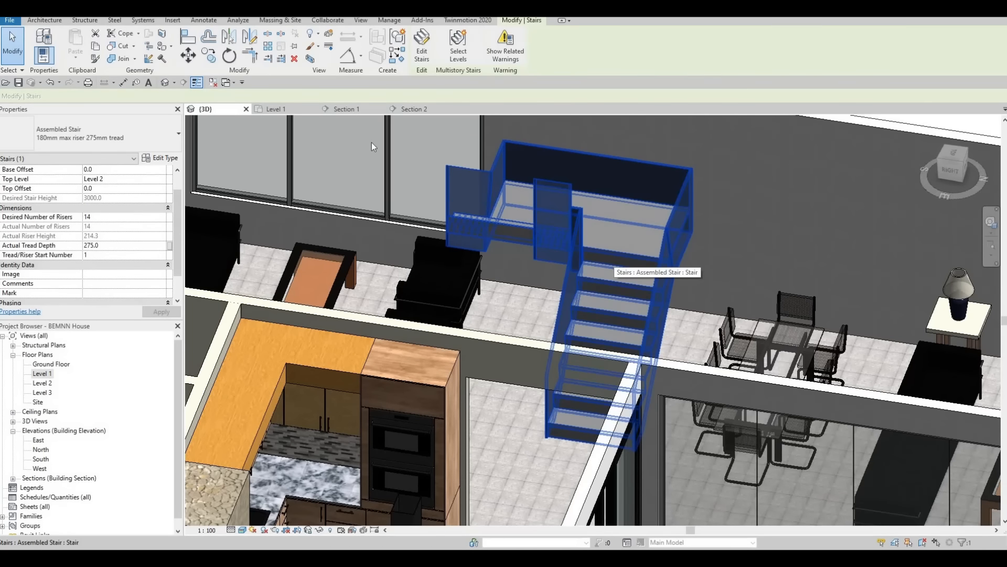
left_click(168, 162)
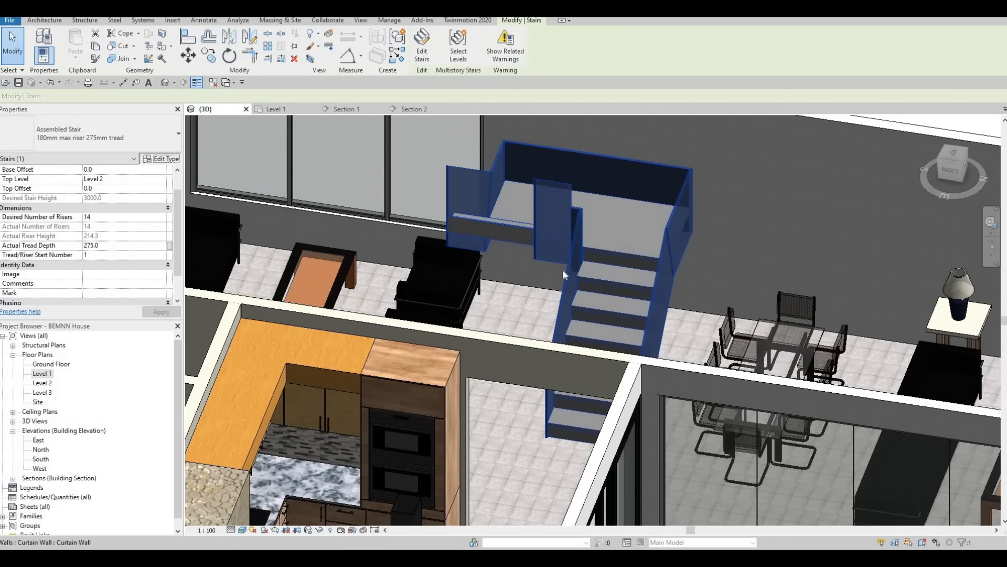
scroll(537, 344, "down", 1)
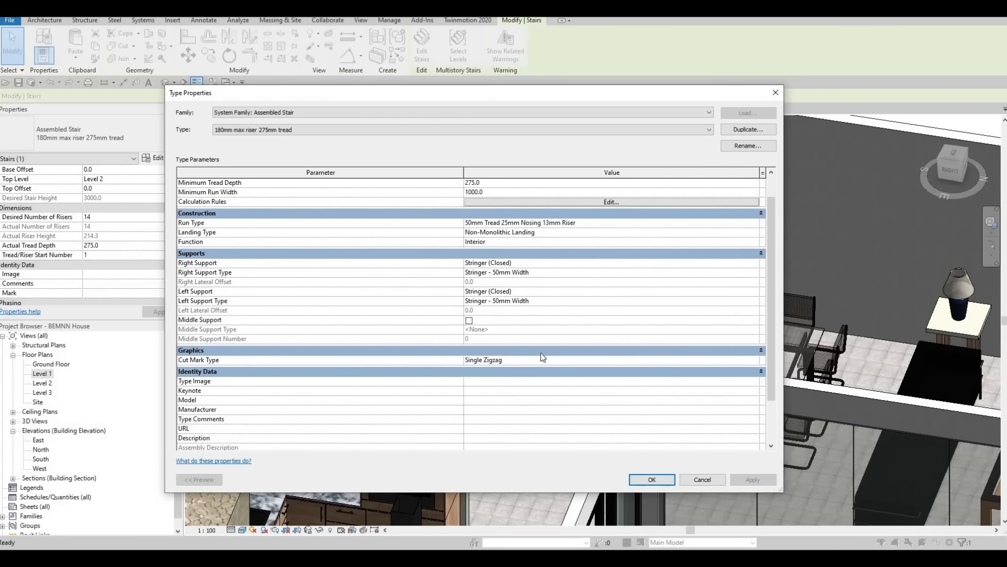
left_click(741, 360)
left_click(756, 361)
key("Escape")
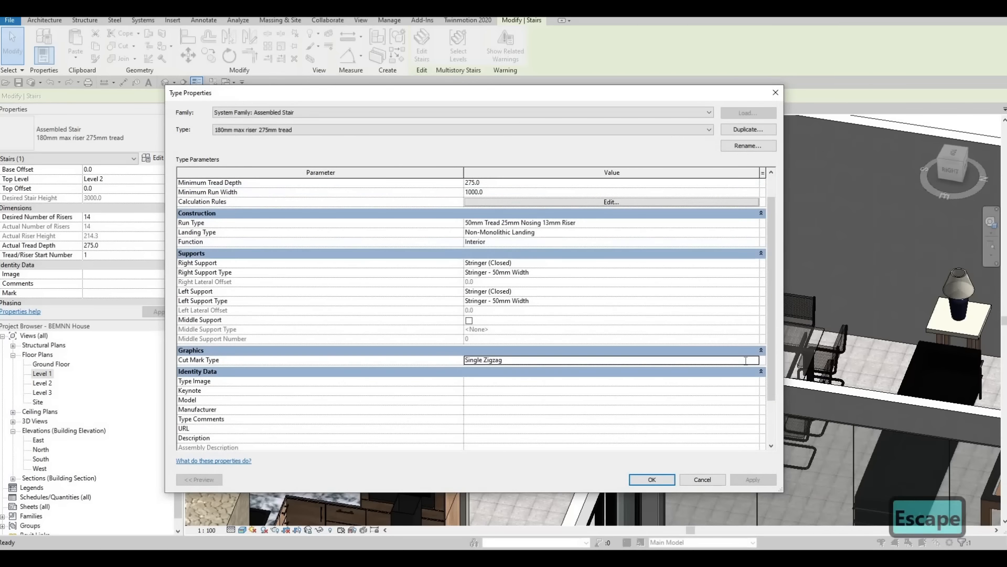
key("Escape")
scroll(527, 297, "down", 2)
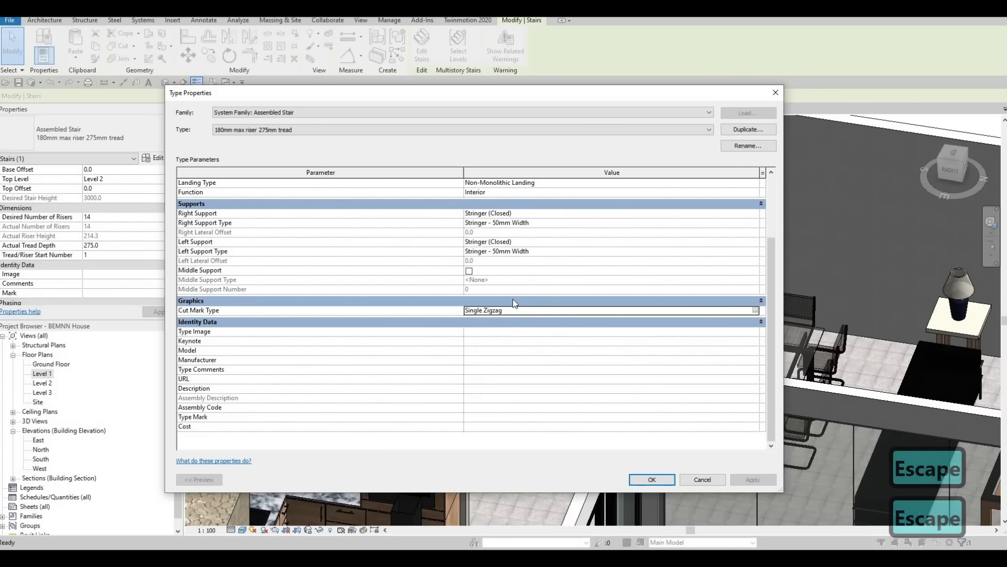
scroll(515, 300, "up", 2)
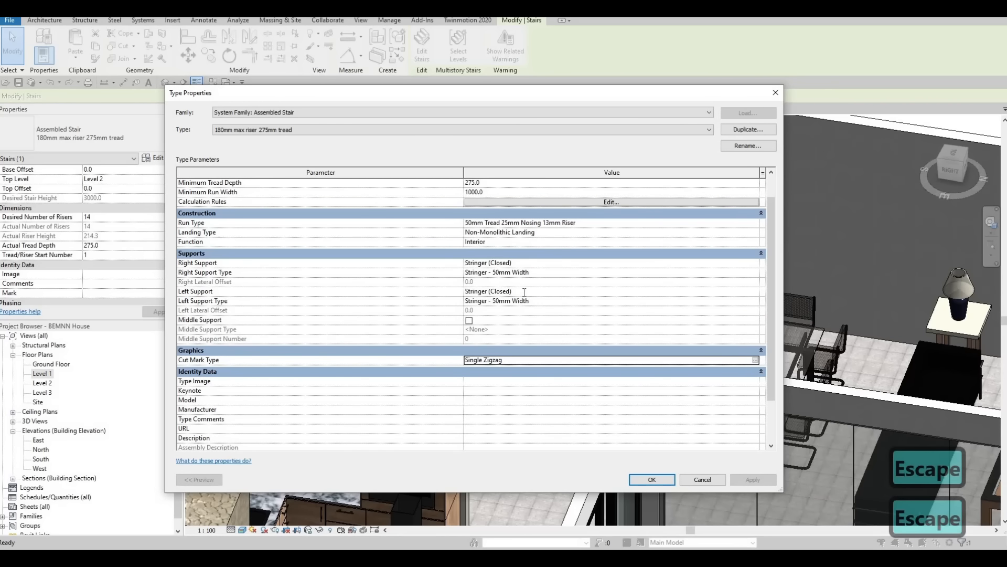
left_click(754, 292)
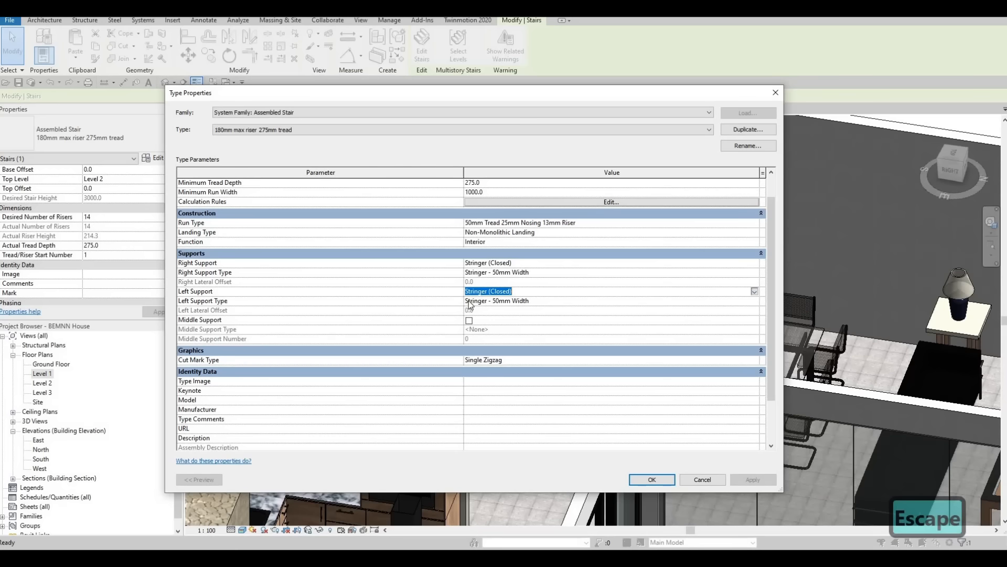
key("Escape")
key("Escape")
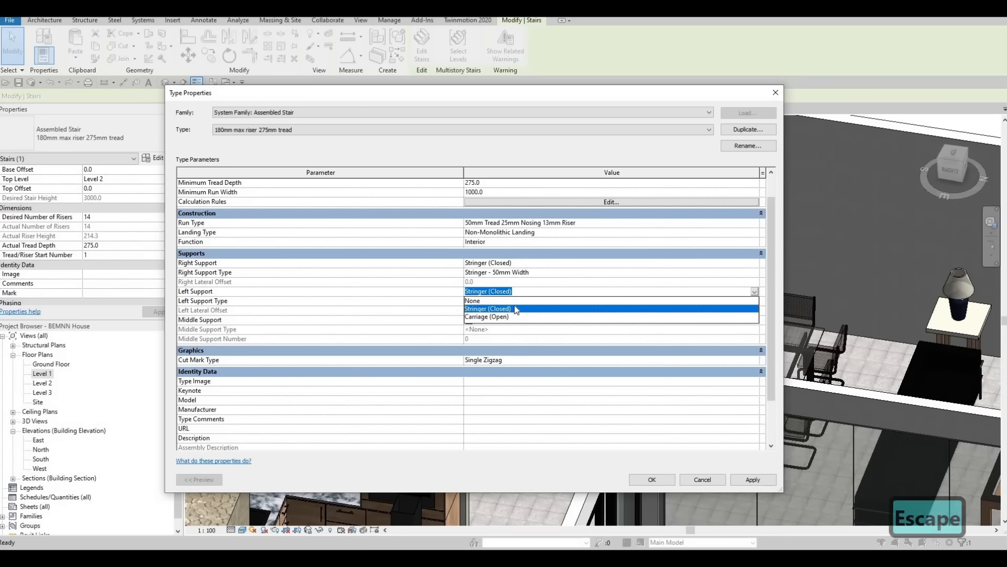
Step: Examine the landing and run type settings of the staircase, and close the type properties without changes
scroll(632, 264, "up", 1)
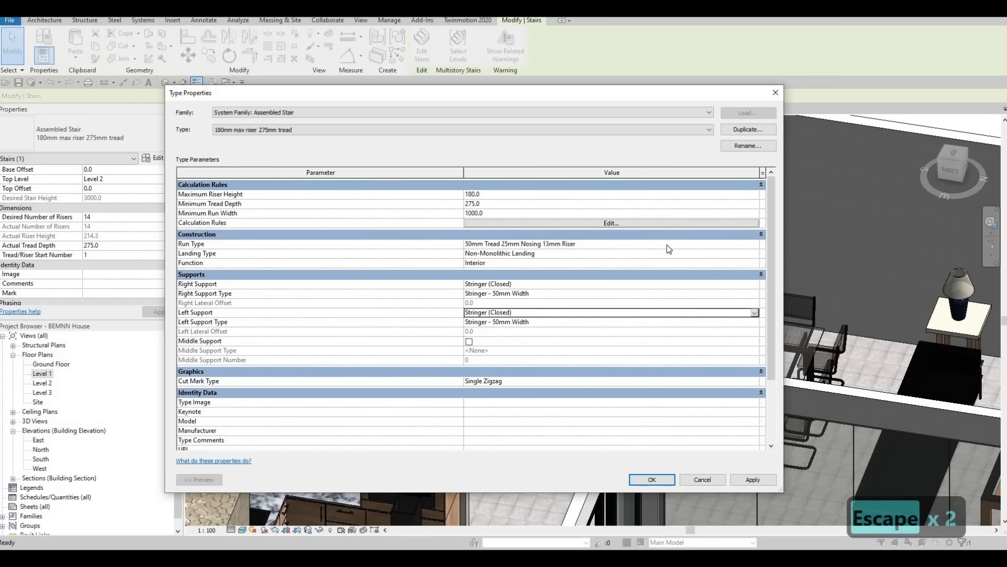
left_click(749, 253)
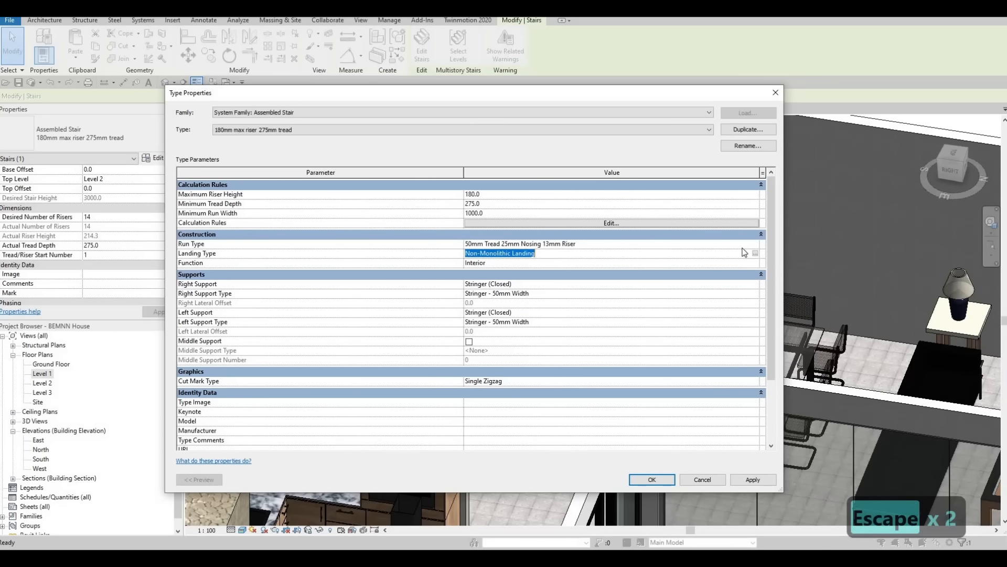
left_click(747, 243)
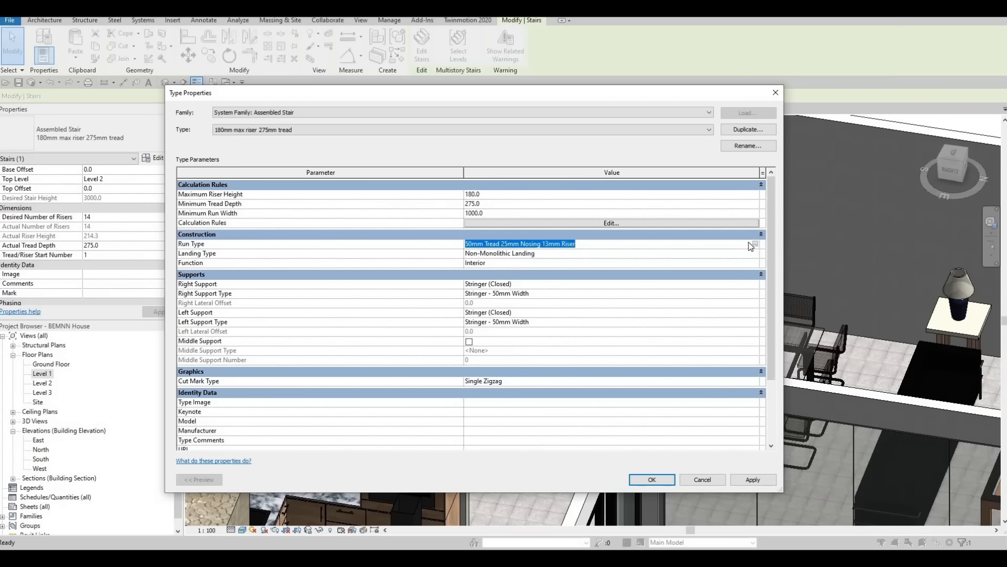
left_click(755, 244)
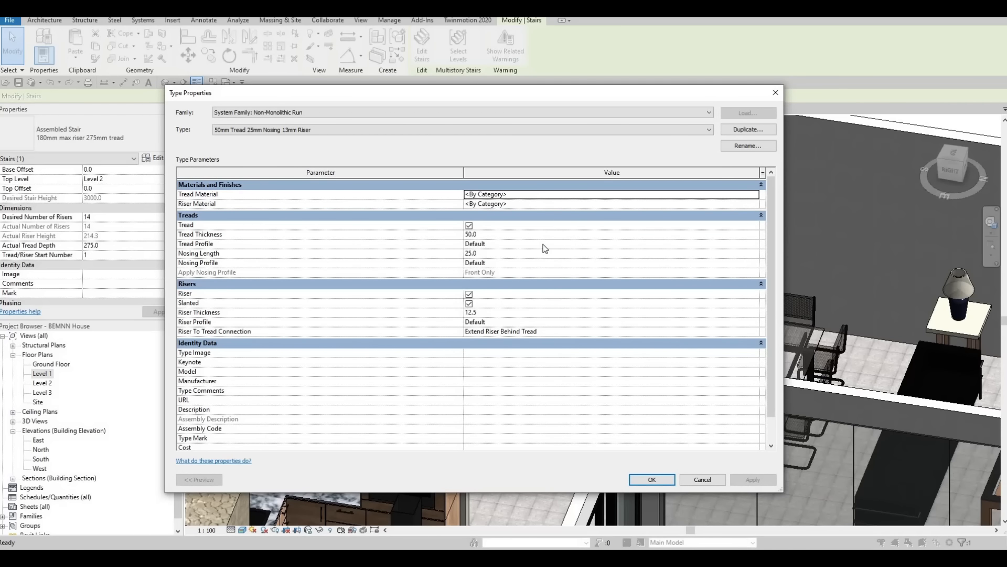
key("Escape")
key("Escape")
key("Escape")
key("Escape")
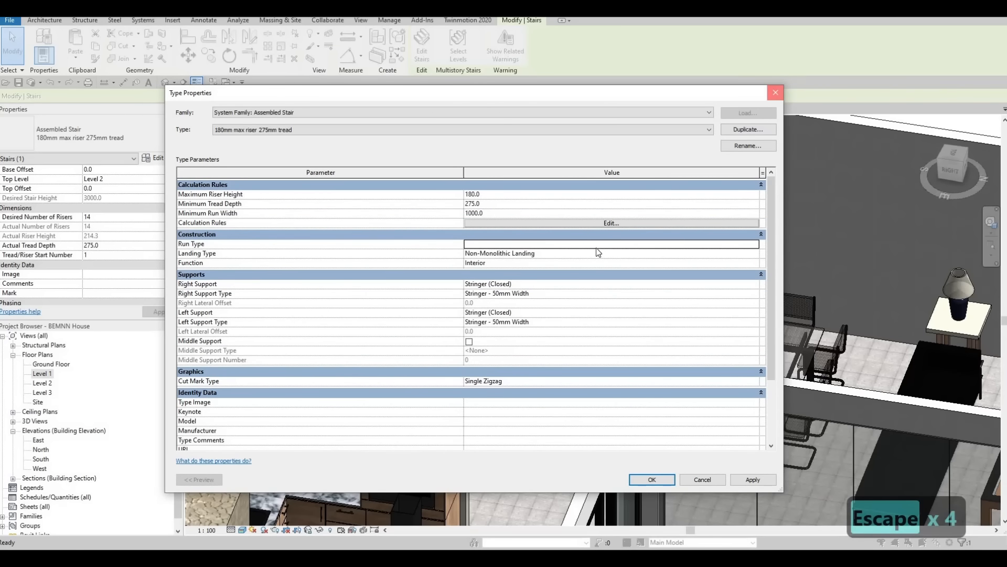
key("Escape")
Step: Reselect the staircase and enable the middle support in its type properties
scroll(629, 308, "up", 5)
scroll(632, 308, "up", 2)
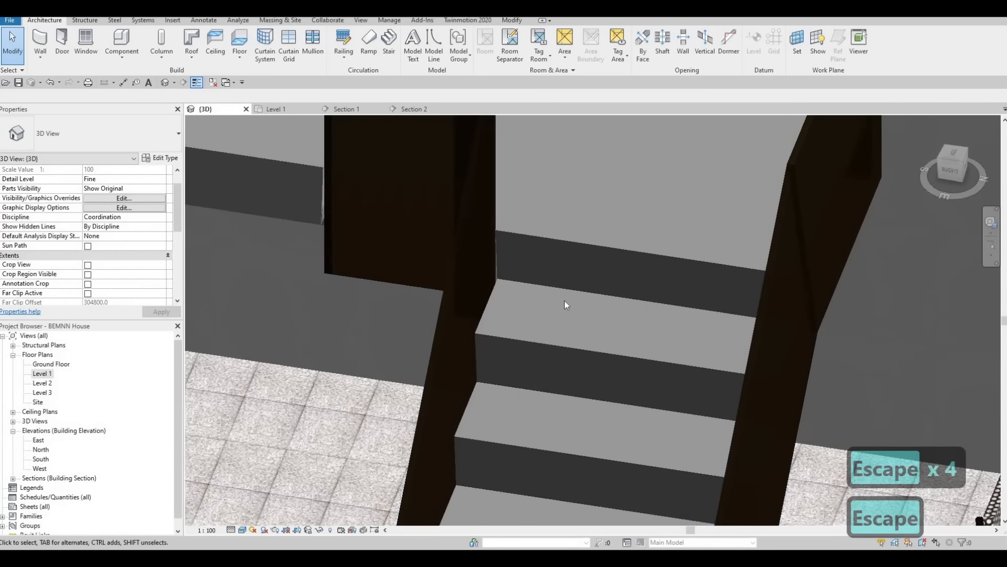
middle_click_drag(566, 304, 556, 251, "shift")
scroll(554, 247, "down", 4)
middle_click_drag(511, 223, 687, 425, "shift")
scroll(633, 225, "down", 2)
middle_click_drag(650, 121, 634, 231)
left_click(634, 243)
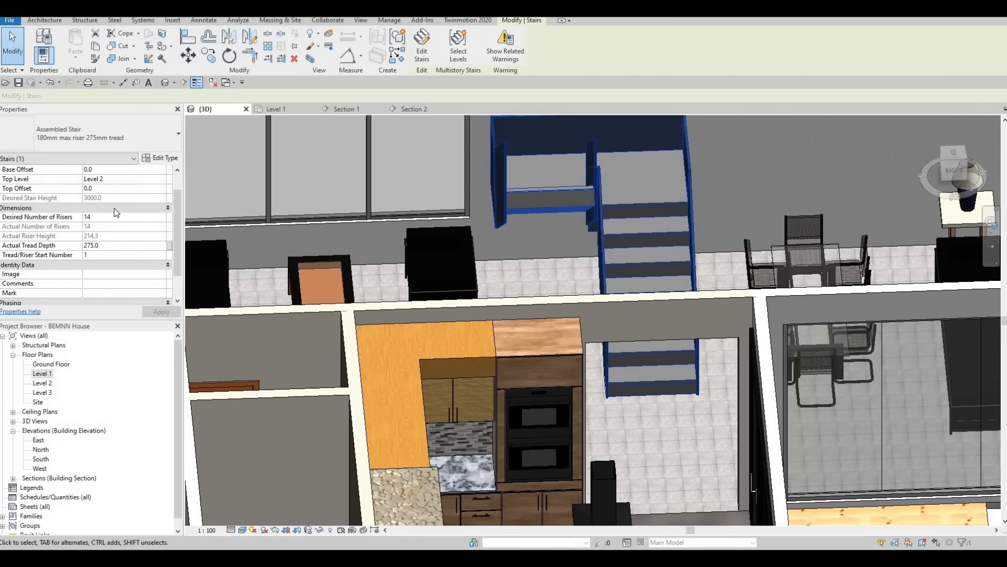
scroll(118, 215, "down", 2)
left_click(160, 157)
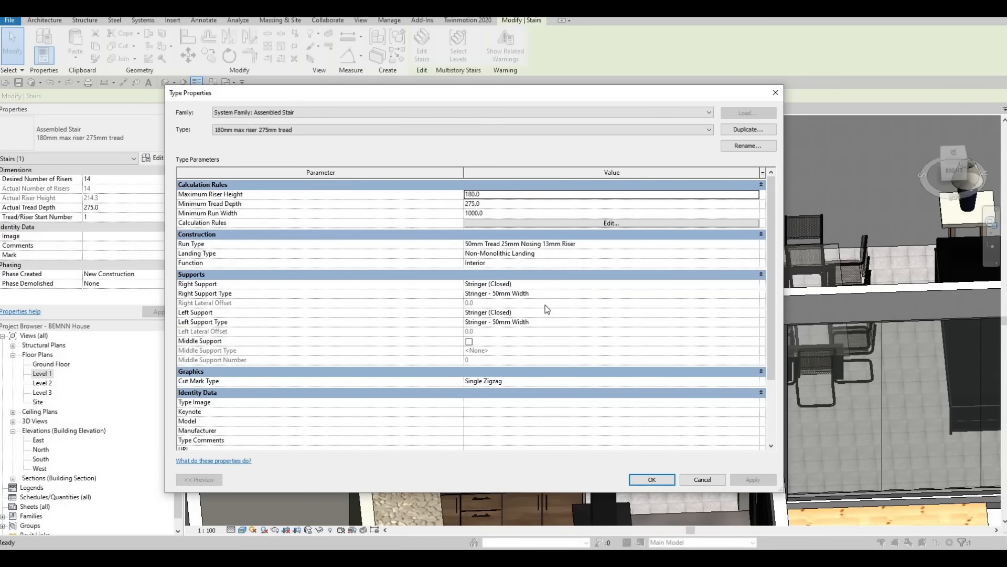
left_click(469, 341)
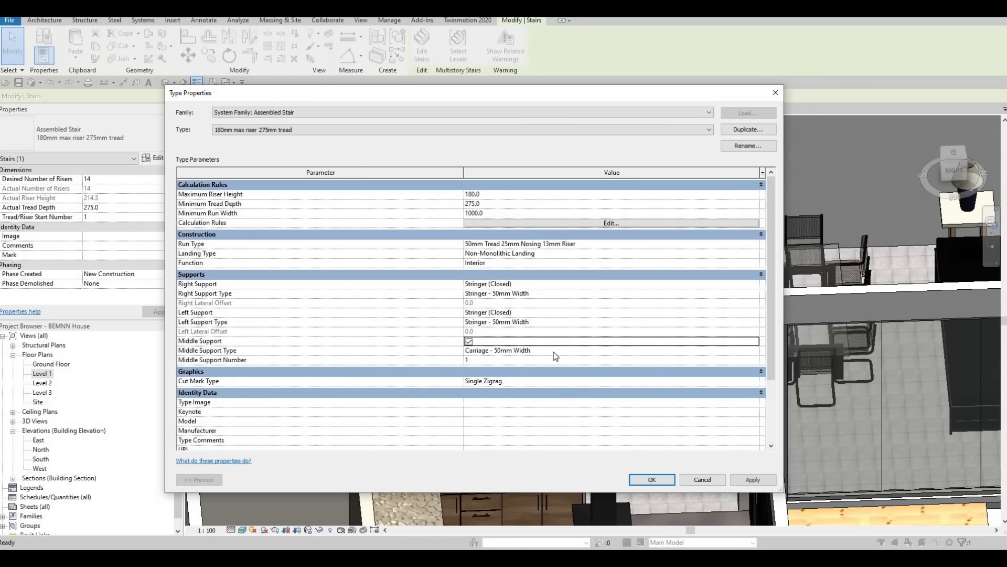
Step: Set the middle carriage type's structural depth to 600 on landing and 300 on run, and accept the staircase changes
left_click(757, 353)
left_click(755, 350)
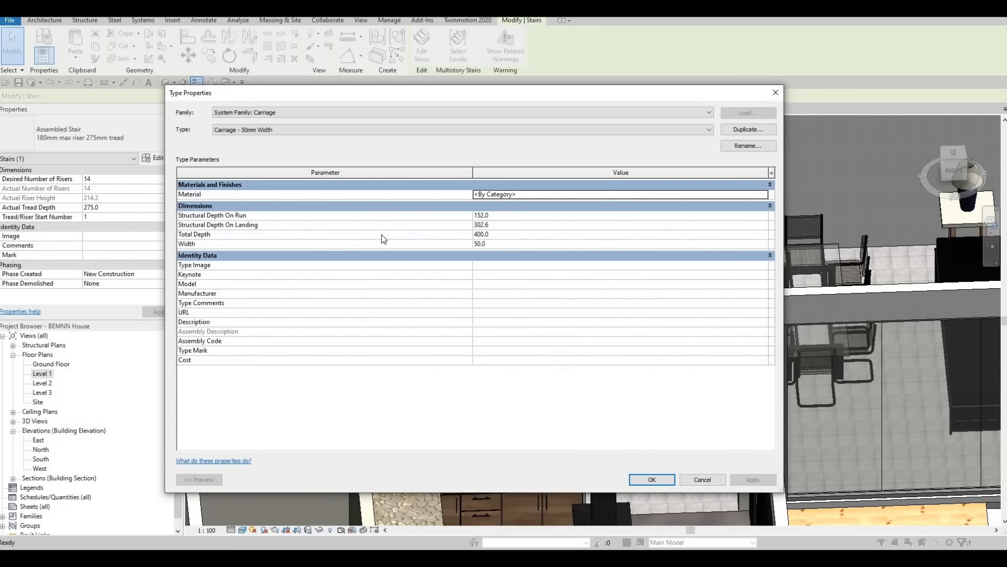
left_click(497, 225)
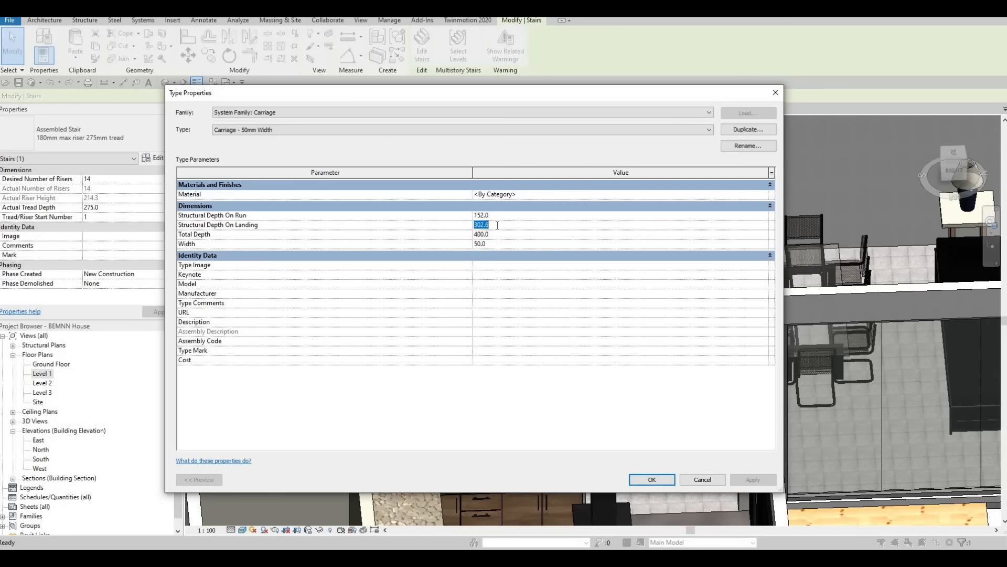
type("600")
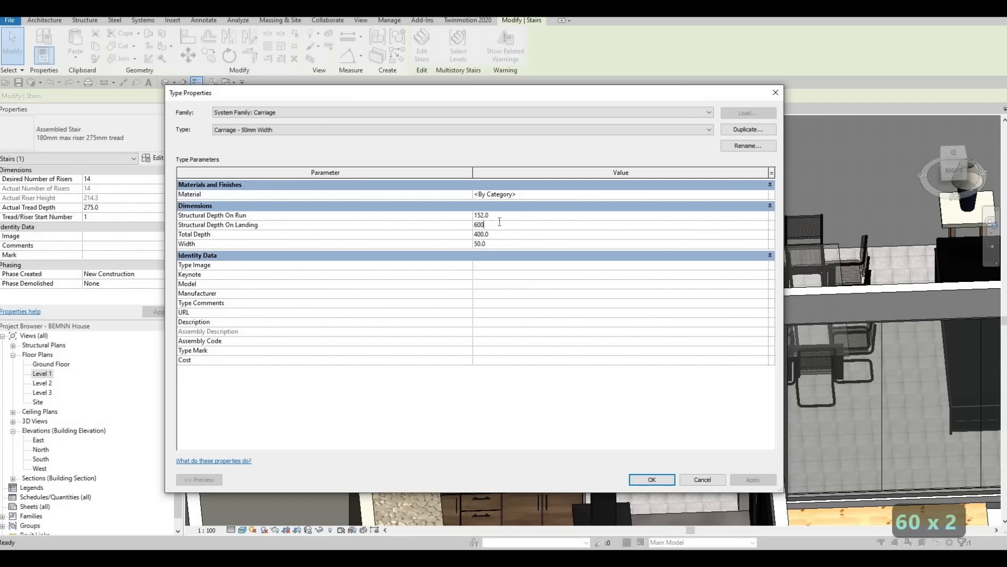
left_click(502, 217)
type("300")
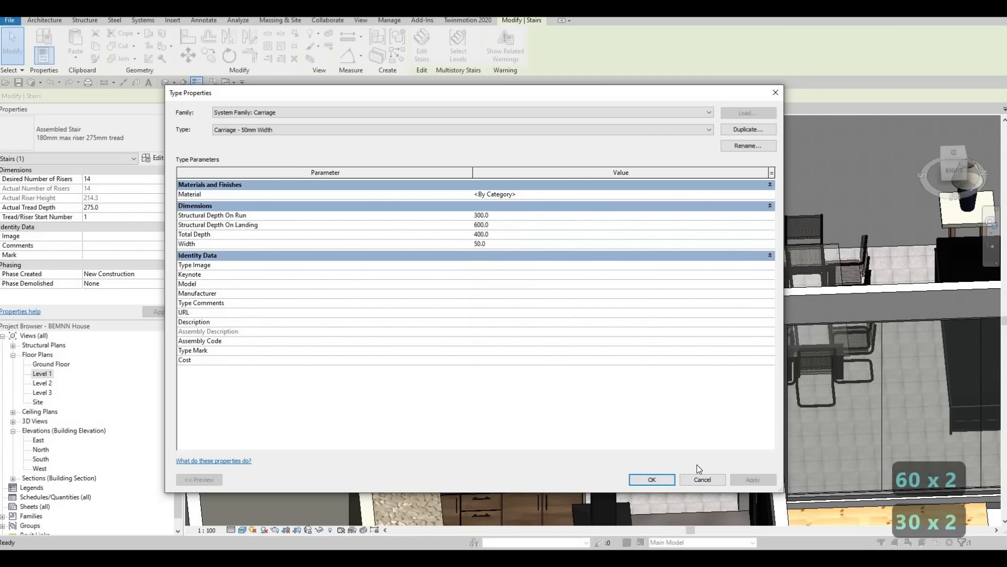
left_click(662, 484)
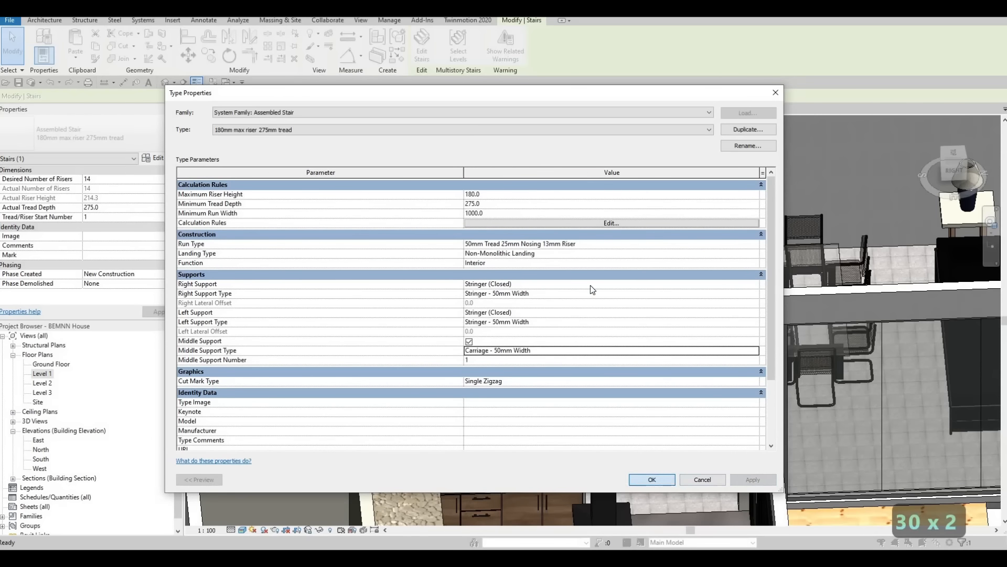
left_click(653, 479)
middle_click_drag(725, 247, 638, 218, "shift")
key("Escape")
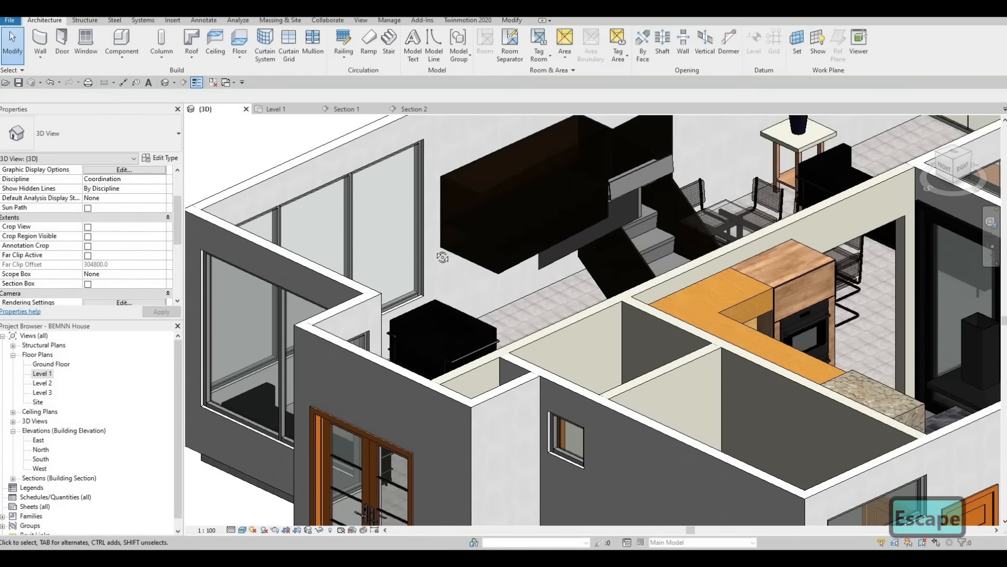
Step: Turn off the Riser and Slanted options in the staircase's run type, and accept the changes
middle_click_drag(430, 260, 627, 250, "shift")
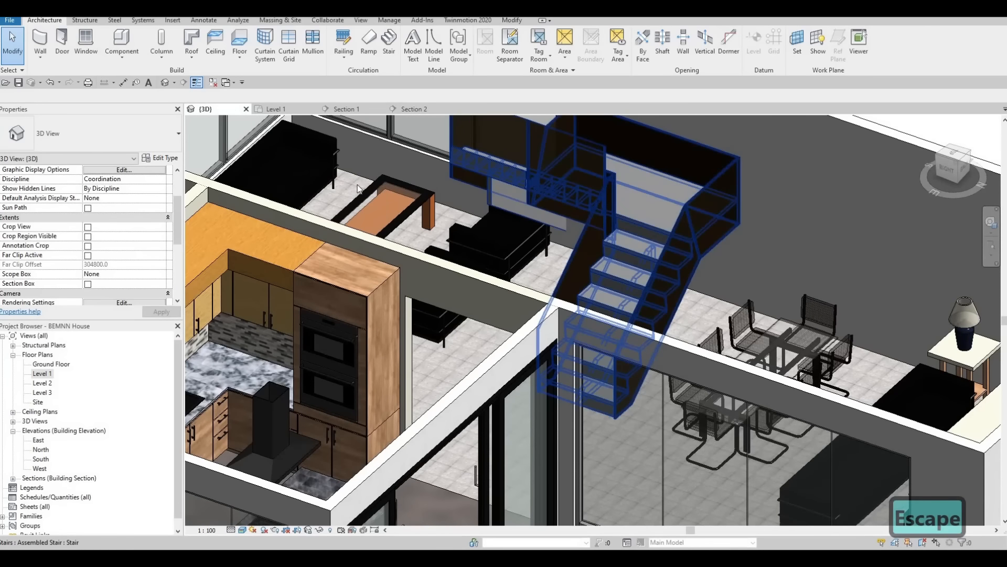
left_click(627, 249)
left_click(157, 158)
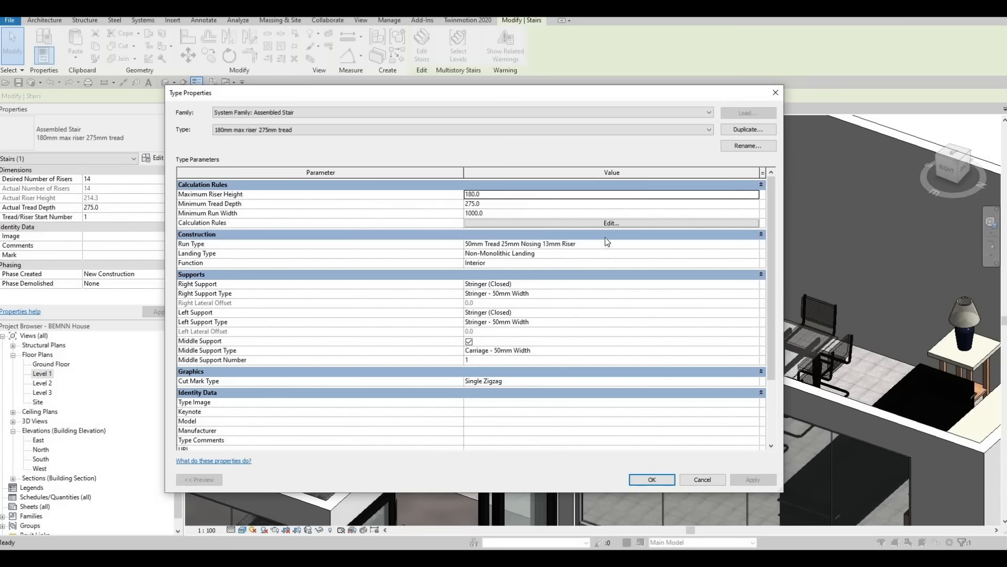
left_click(759, 244)
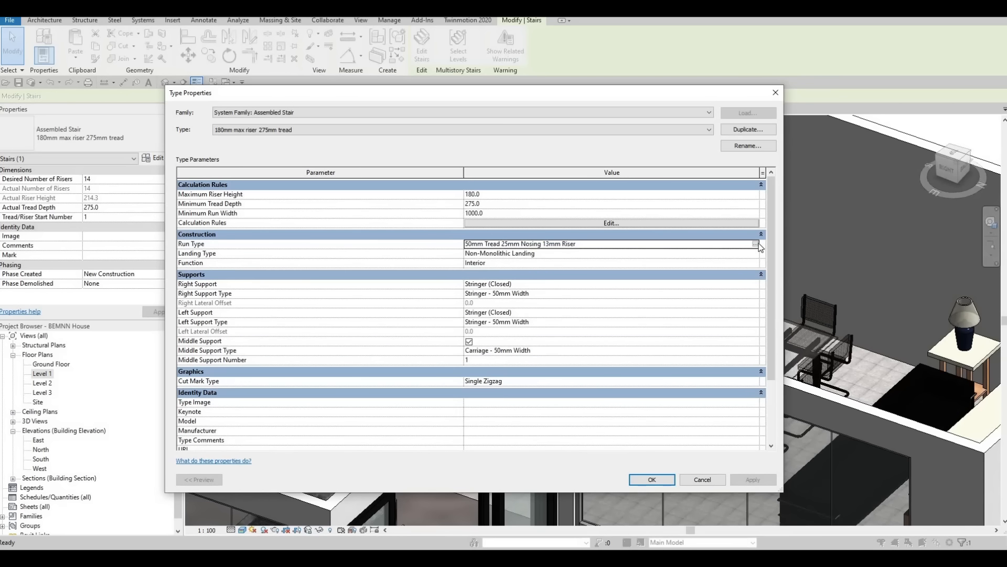
left_click(756, 244)
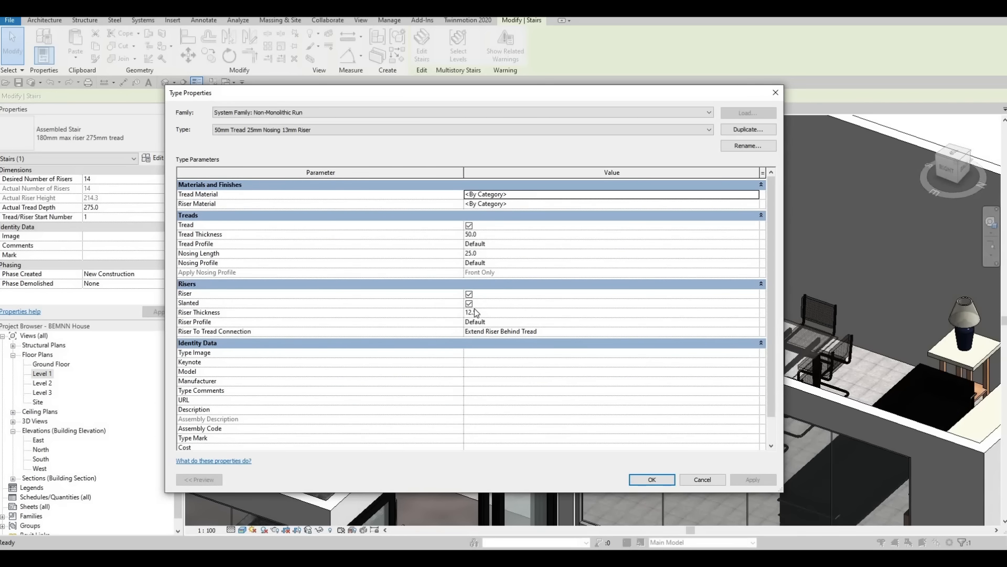
left_click(469, 294)
left_click(469, 304)
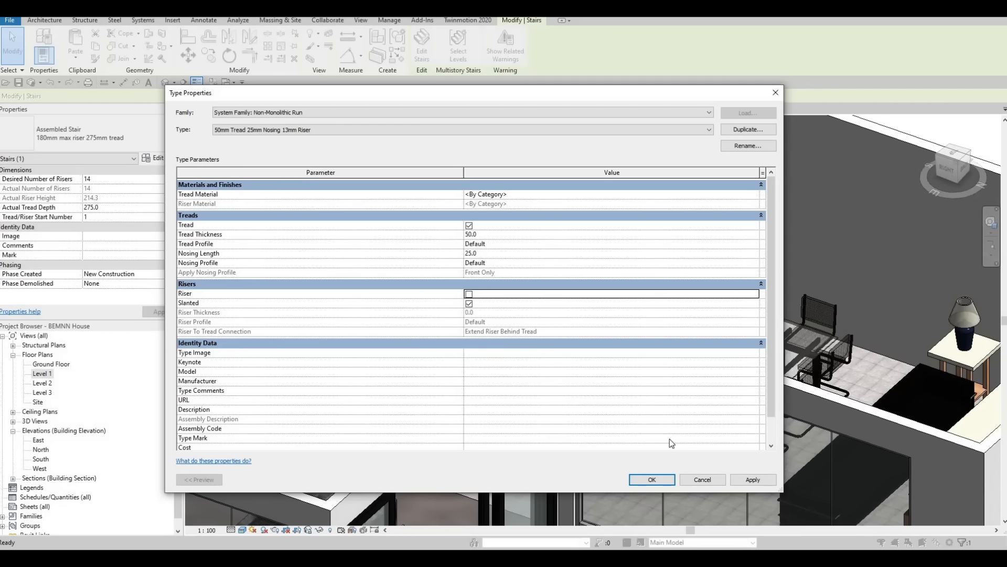
left_click(651, 482)
left_click(652, 483)
key("Escape")
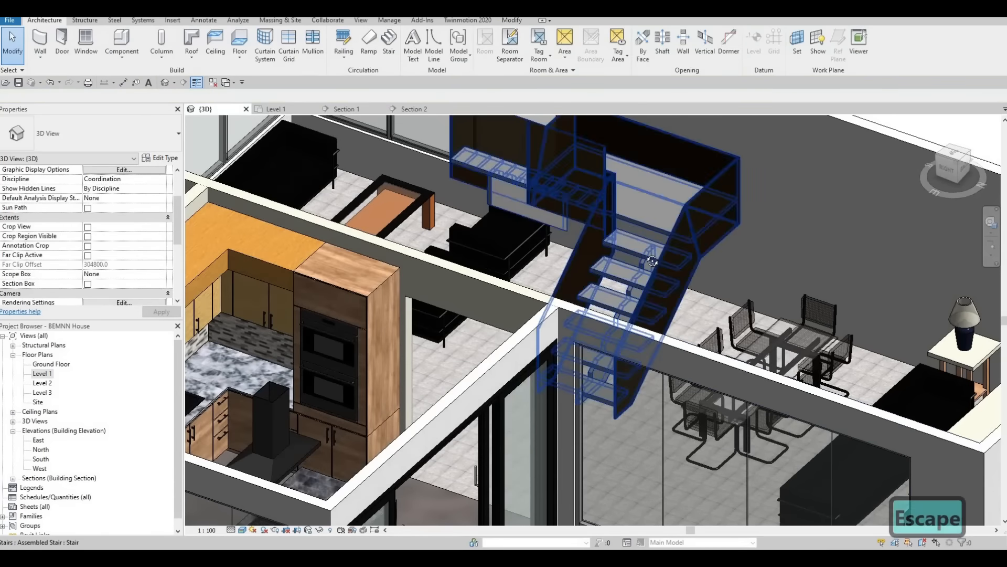
Step: Turn off Same as Run in the staircase's landing type and set the landing's tread thickness to 900
scroll(596, 246, "up", 2)
middle_click_drag(677, 233, 603, 236, "shift")
left_click(668, 251)
left_click(161, 158)
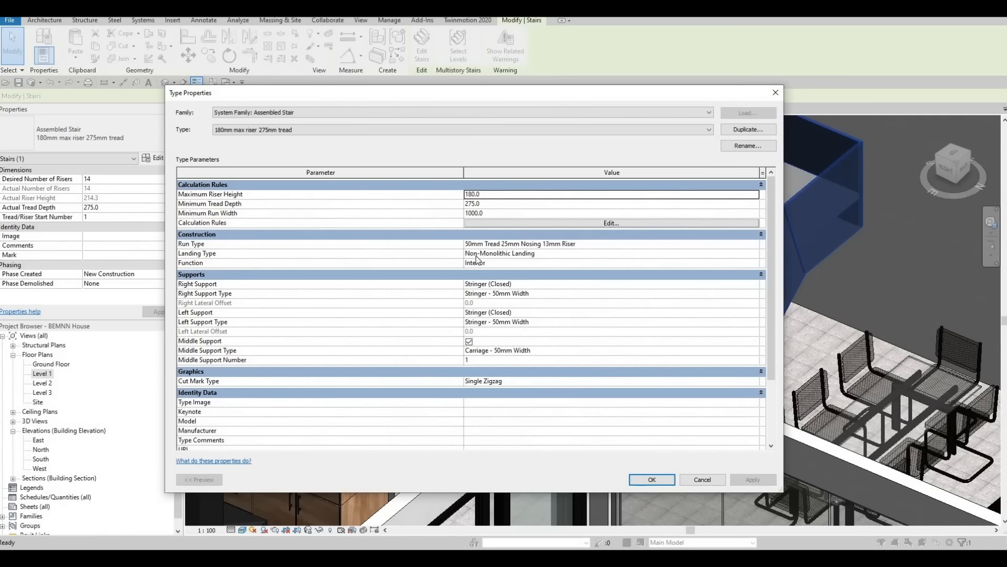
left_click(592, 254)
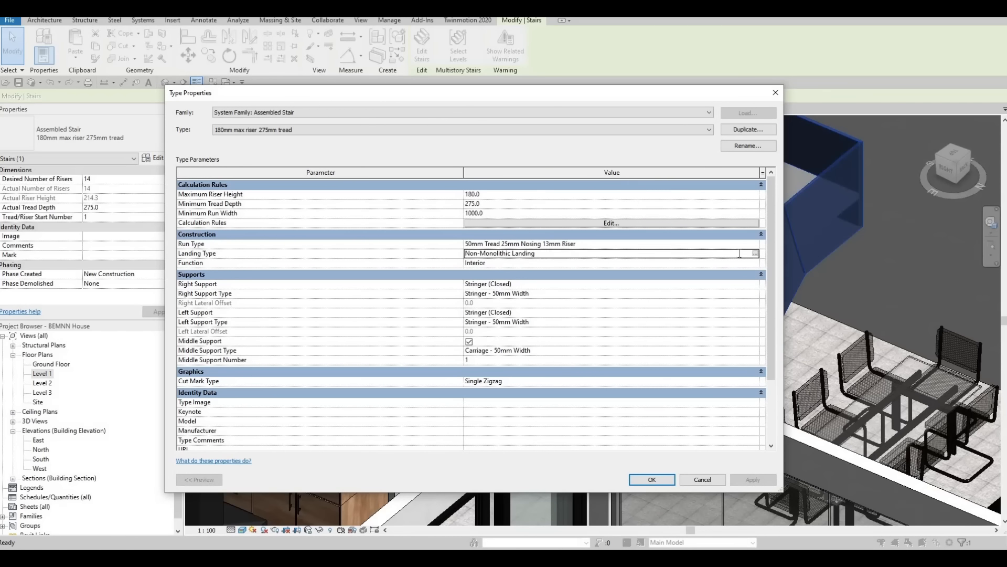
left_click(755, 253)
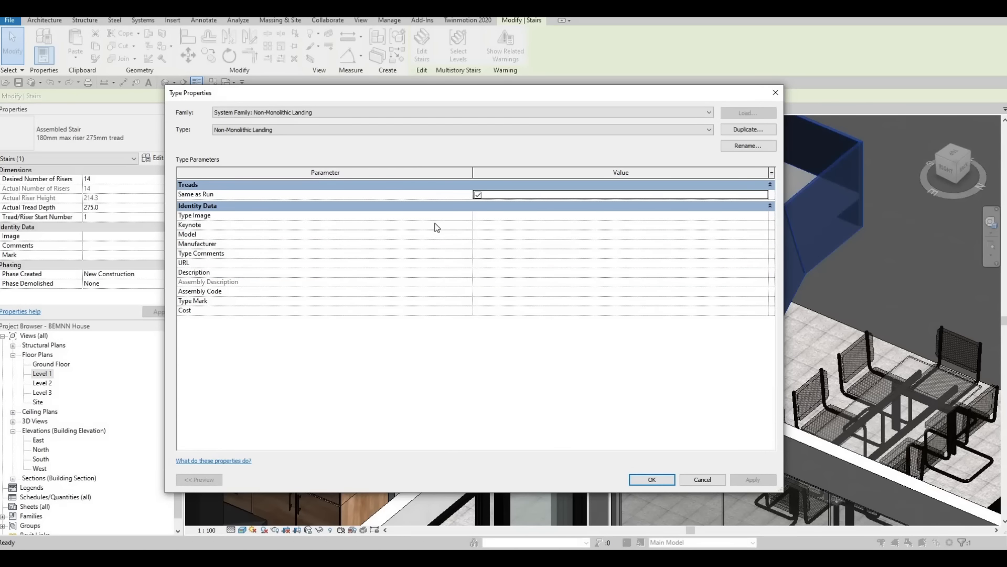
left_click(477, 195)
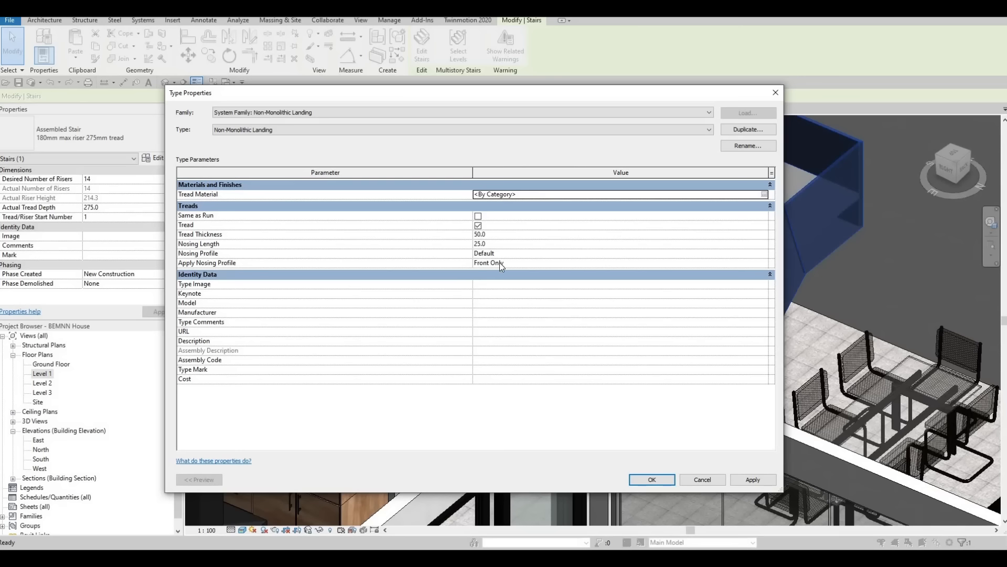
left_click(506, 234)
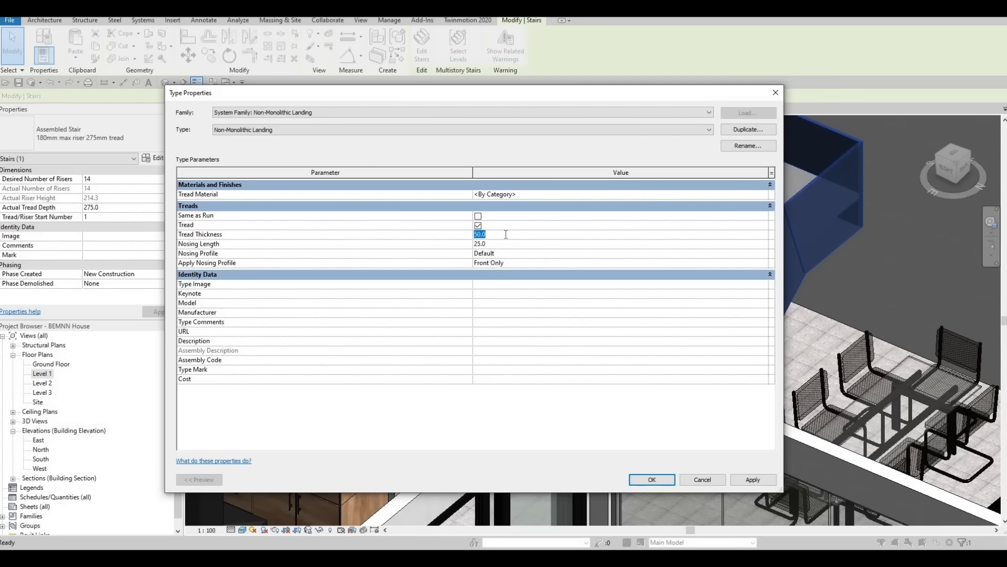
type("900")
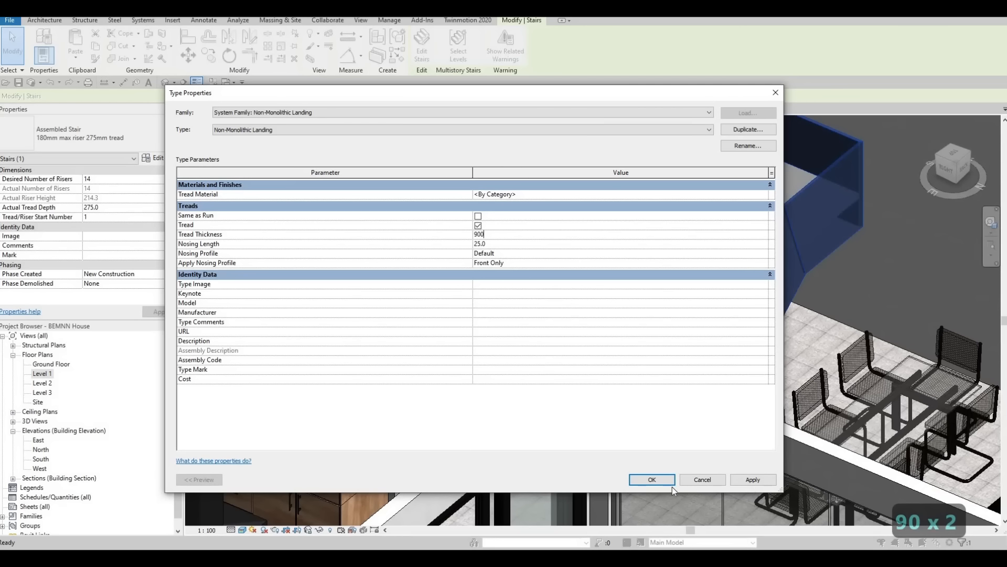
left_click(754, 479)
left_click(651, 479)
key("Escape")
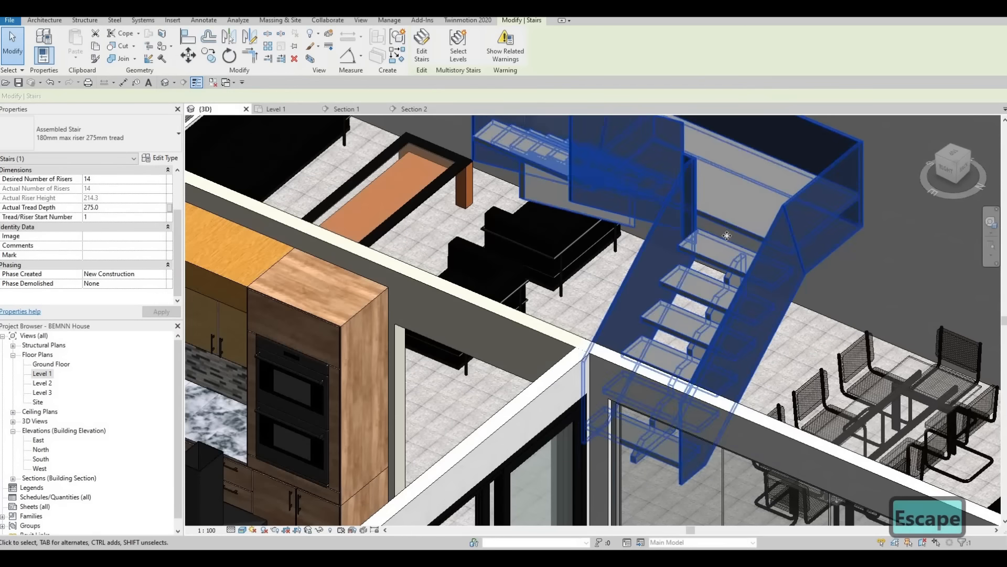
Step: Assign the AEC library material Concrete, C12/15 to the treads of the staircase's run type, and apply the change
left_click(160, 158)
left_click(732, 244)
left_click(754, 244)
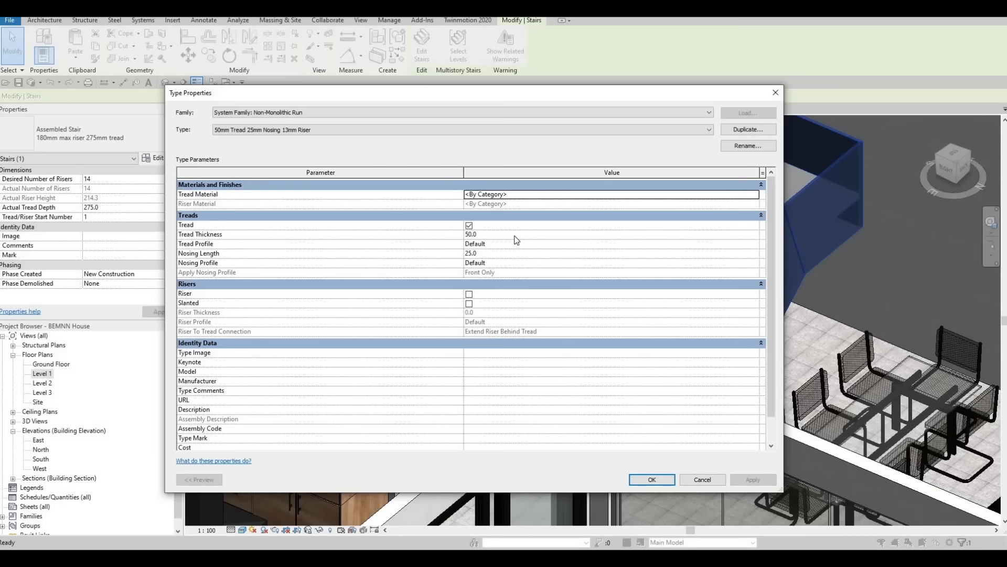
left_click(732, 193)
left_click(756, 194)
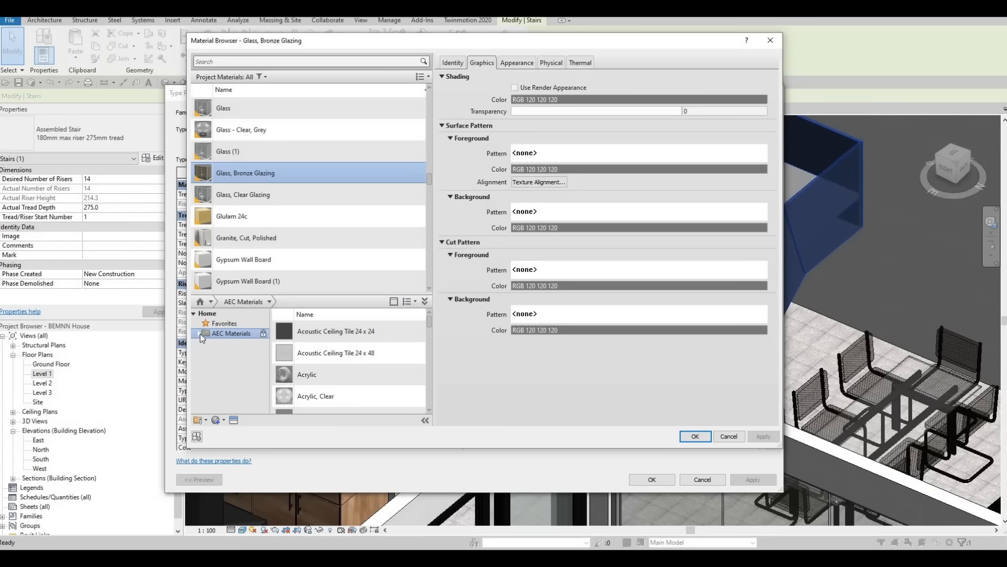
left_click(199, 333)
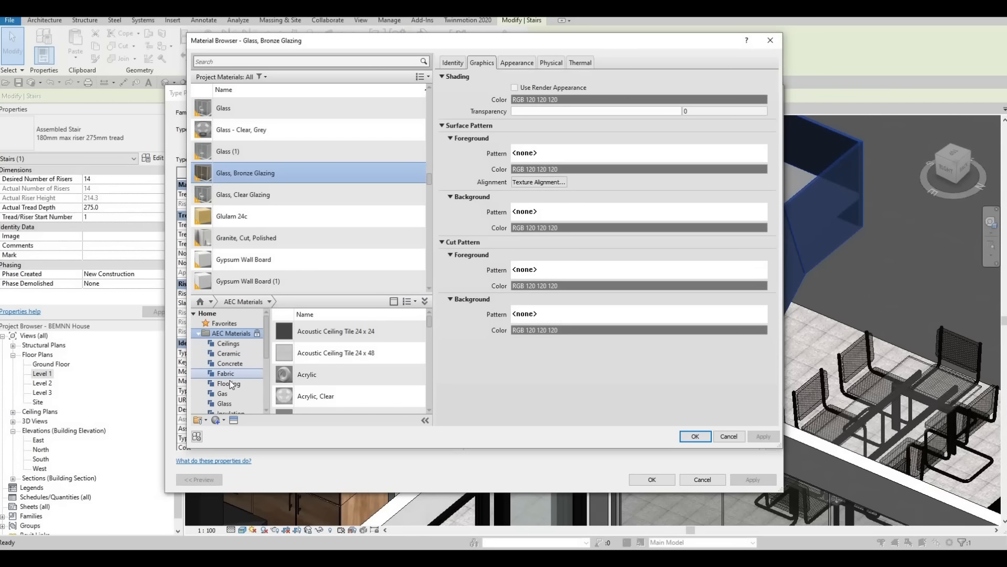
left_click(230, 363)
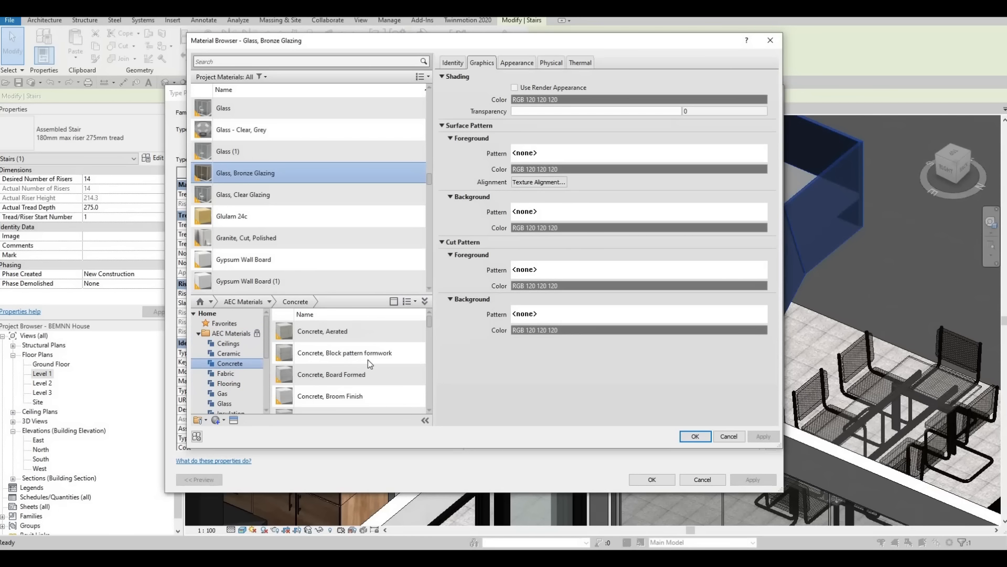
scroll(370, 363, "down", 2)
left_click(411, 365)
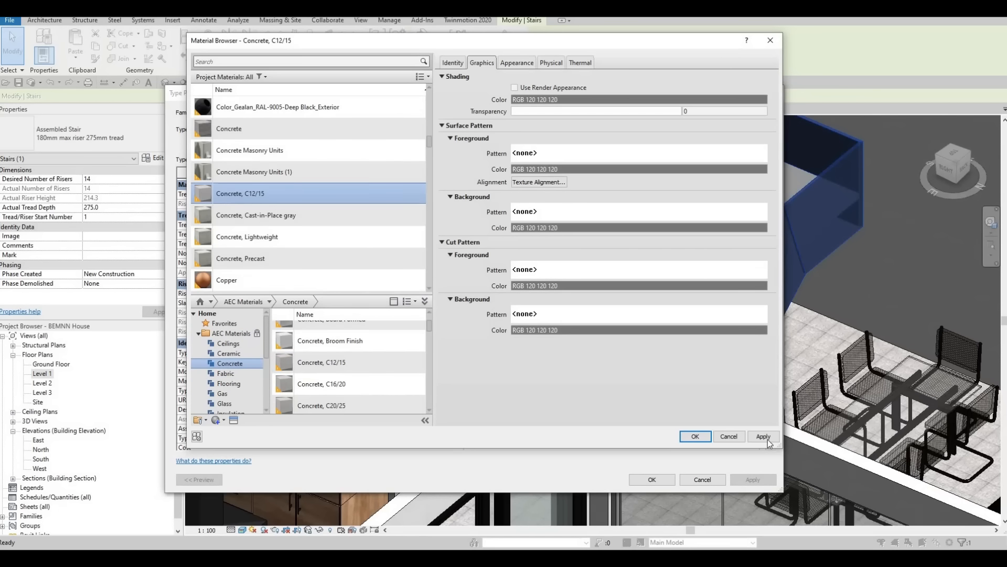
left_click(695, 436)
left_click(666, 483)
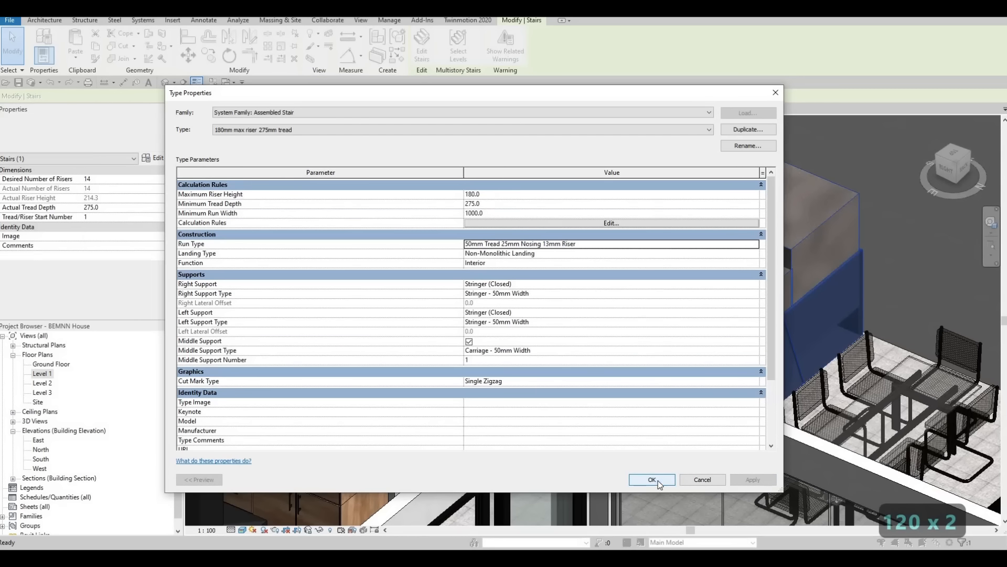
left_click(751, 482)
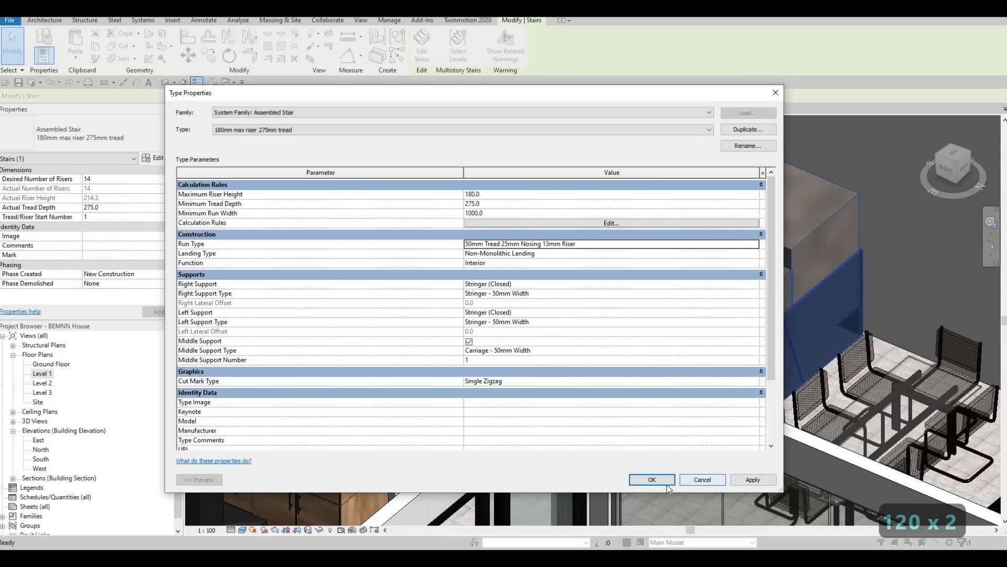
Step: Accept the staircase's type changes and check the treads in the 3D view
left_click(661, 481)
key("Escape")
scroll(634, 331, "down", 10)
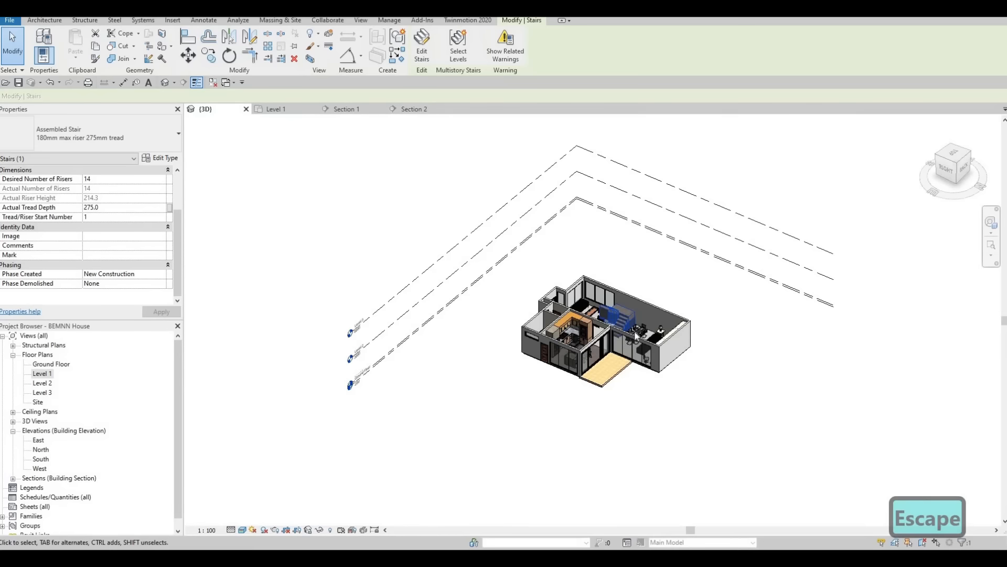
scroll(635, 331, "up", 6)
scroll(683, 305, "up", 8)
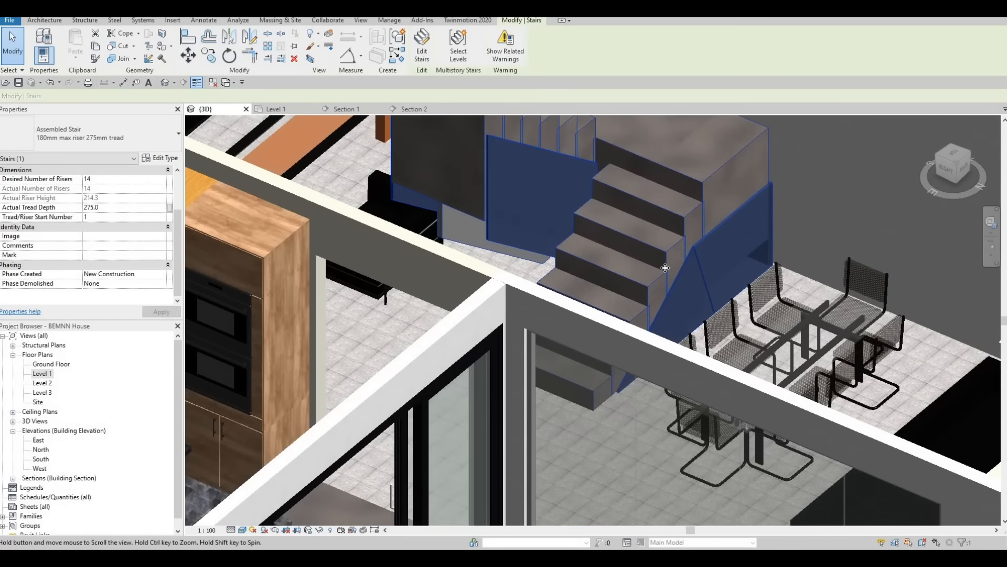
key("Escape")
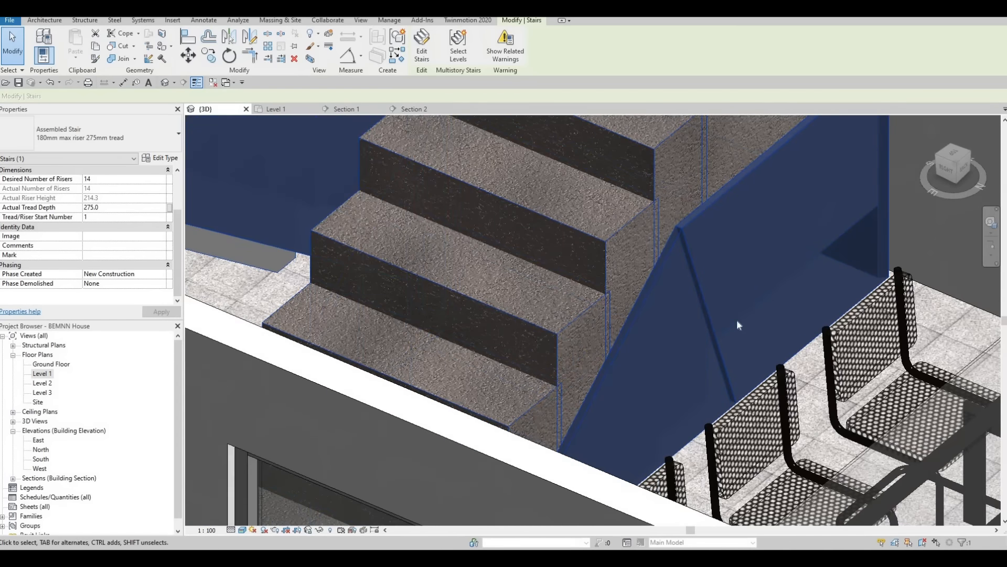
scroll(706, 291, "down", 3)
Step: Set the tread thickness of the staircase's run type to 200 and accept the changes
left_click(707, 287)
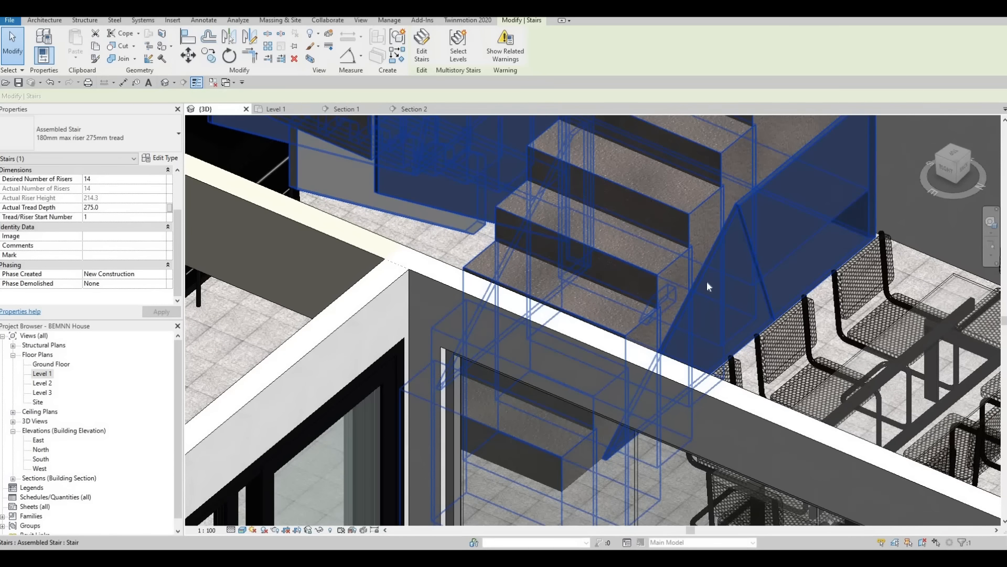
scroll(707, 286, "down", 2)
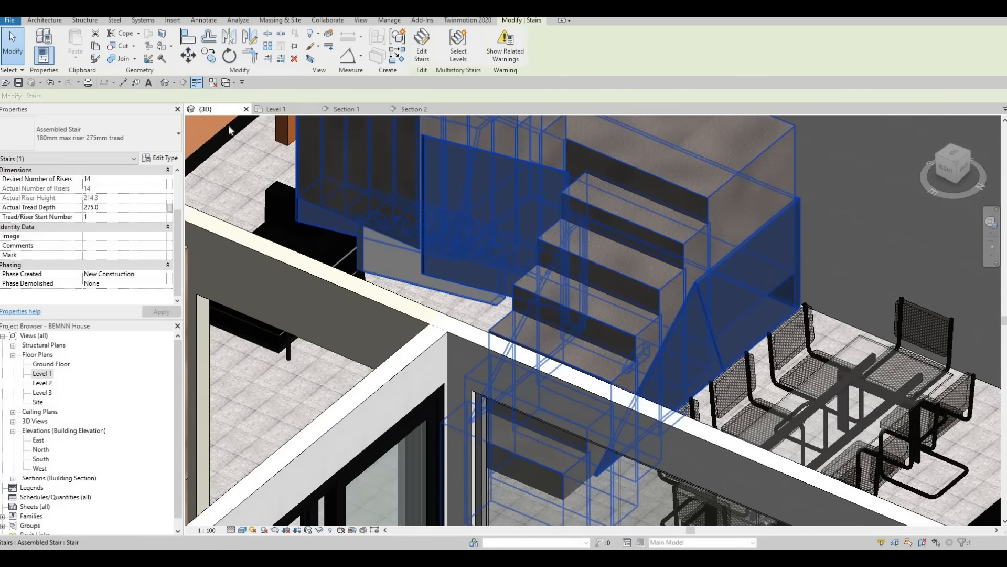
left_click(158, 158)
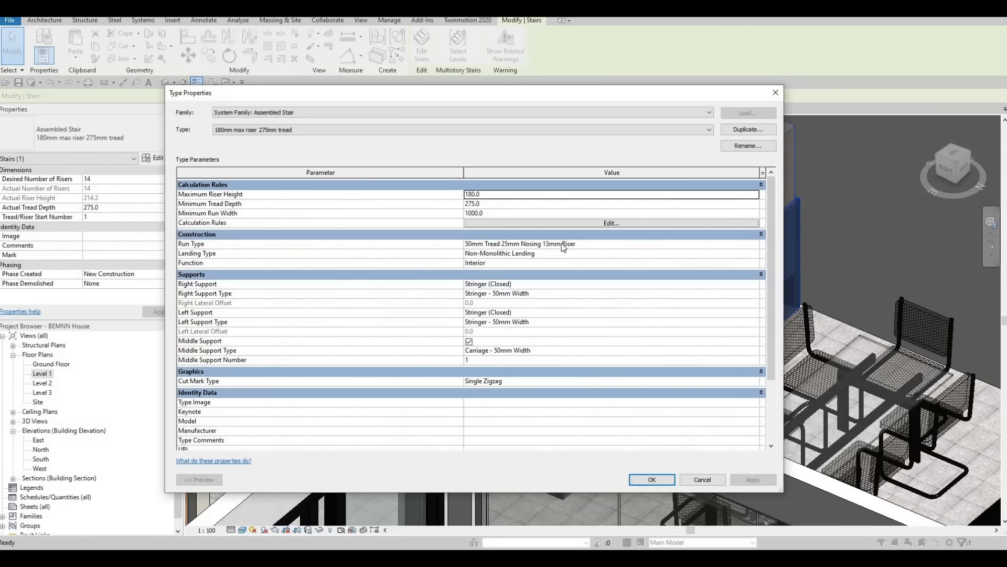
left_click(729, 244)
left_click(758, 246)
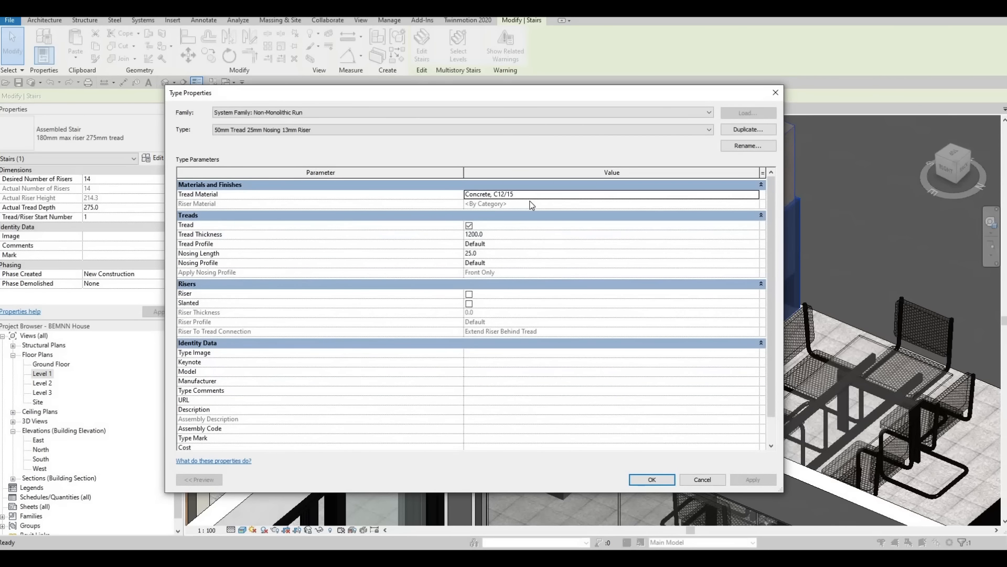
left_click(515, 235)
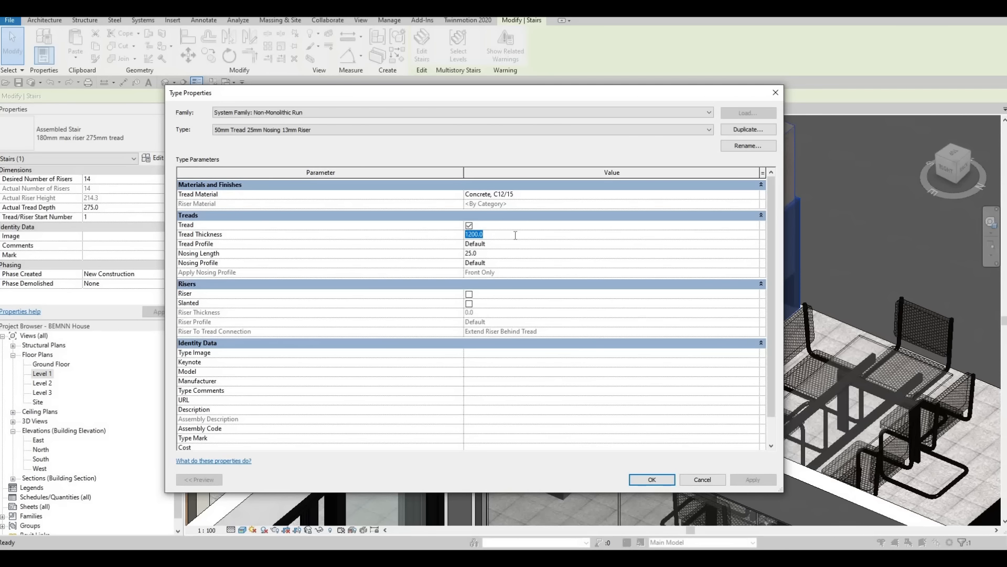
type("100")
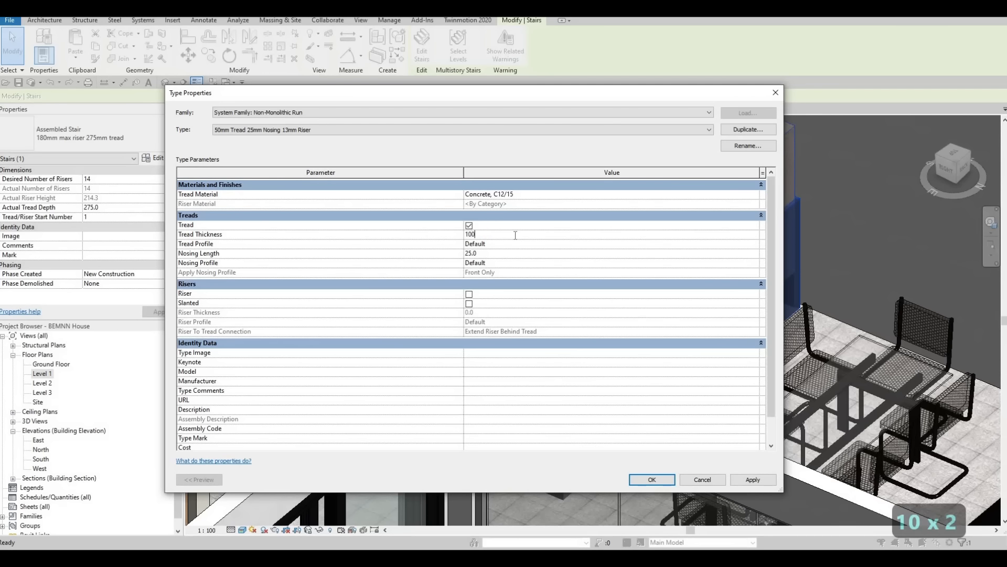
key("BackSpace")
key("BackSpace")
type("200")
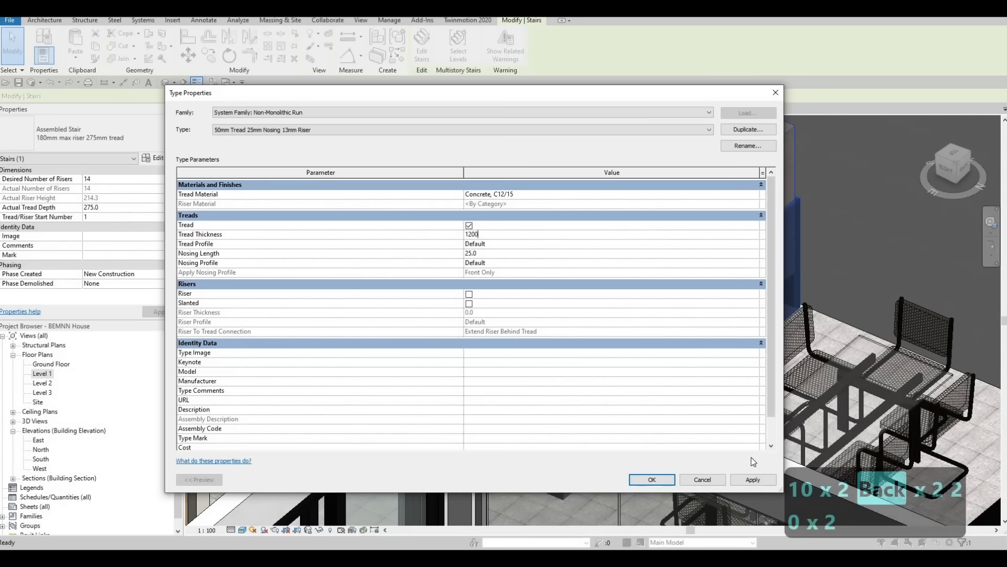
left_click(371, 234)
type("200")
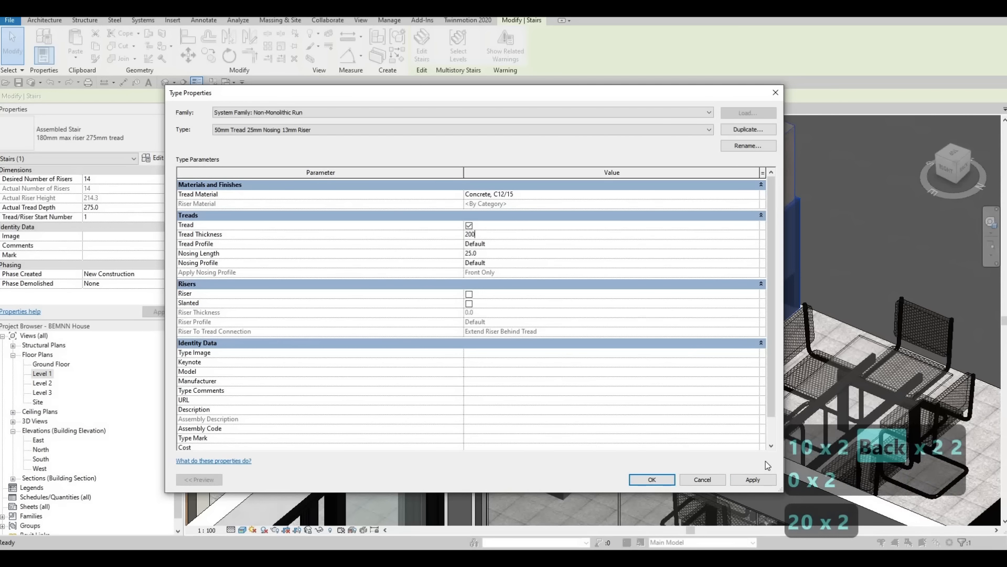
left_click(669, 481)
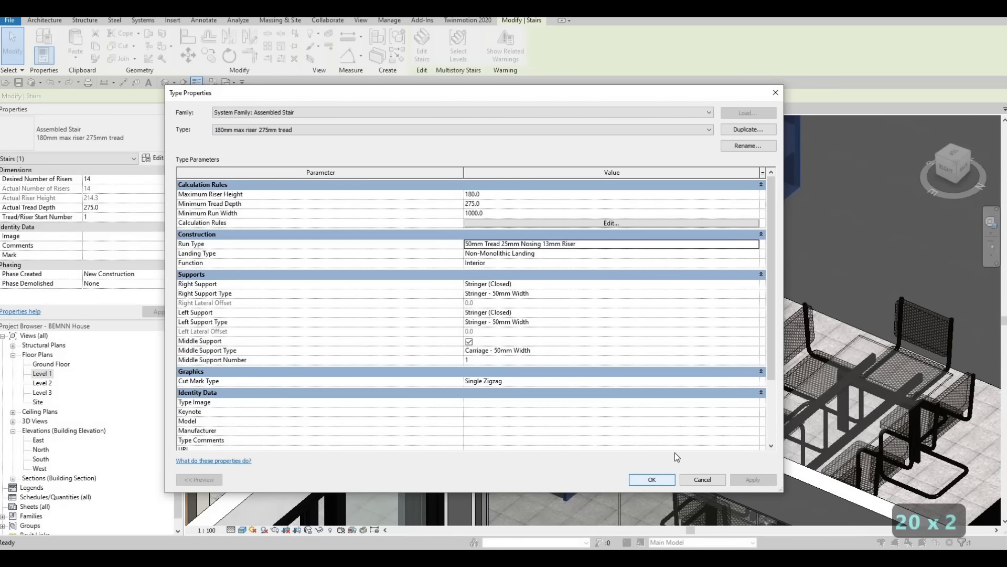
left_click(662, 483)
Step: Set the tread thickness of the staircase's run type to 100, apply it and accept the staircase changes
middle_click_drag(603, 251, 637, 222, "shift")
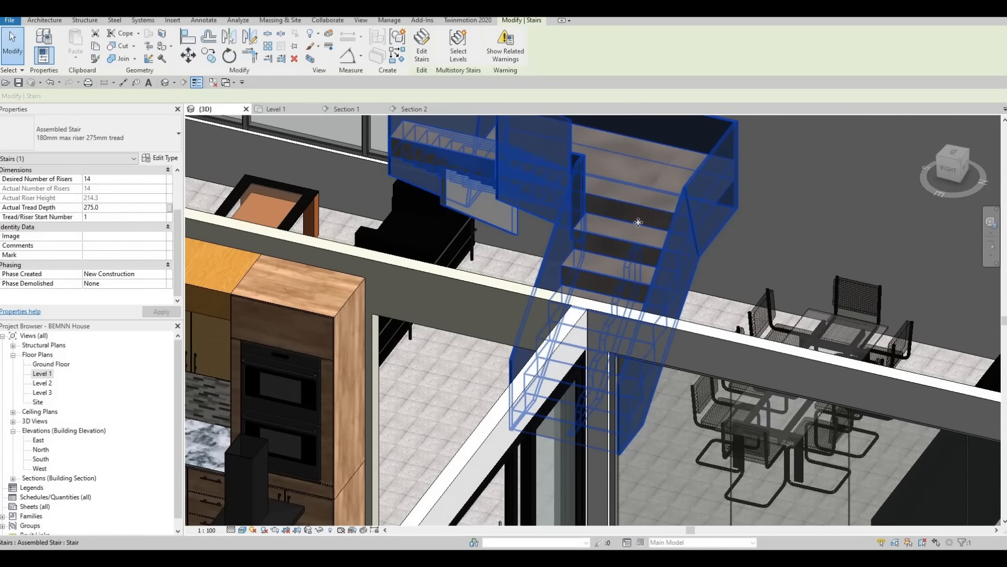
left_click(156, 157)
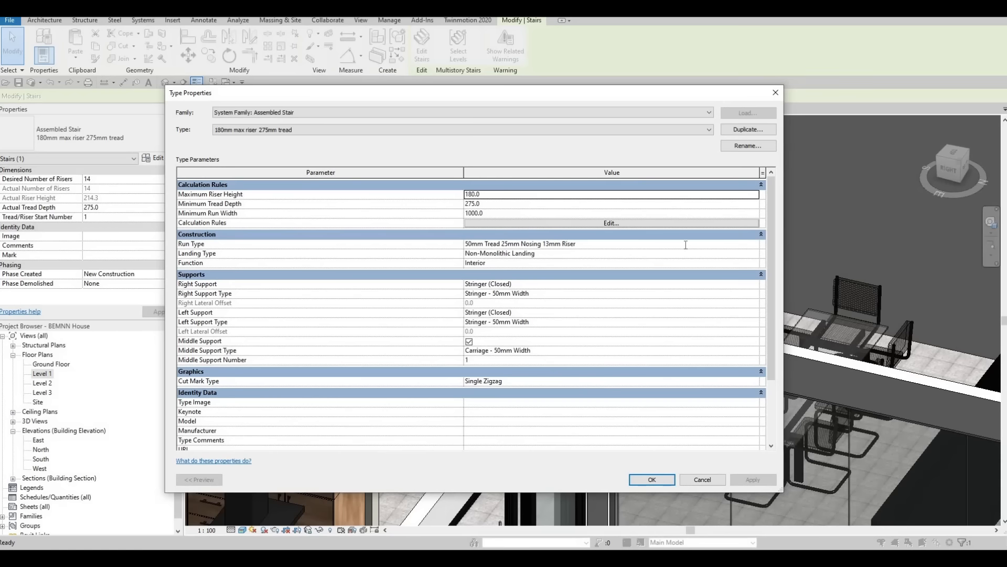
left_click(757, 247)
left_click(756, 244)
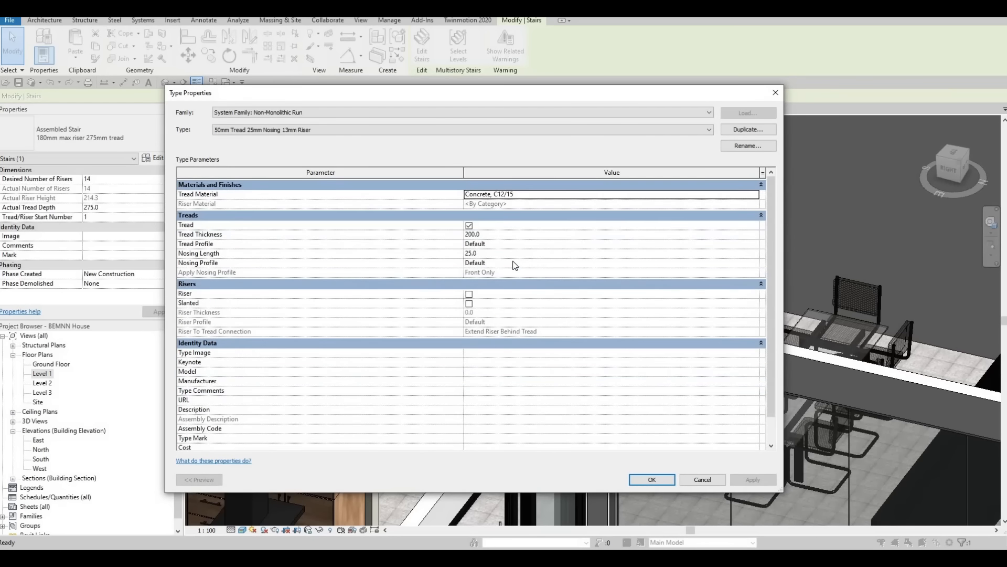
left_click(491, 235)
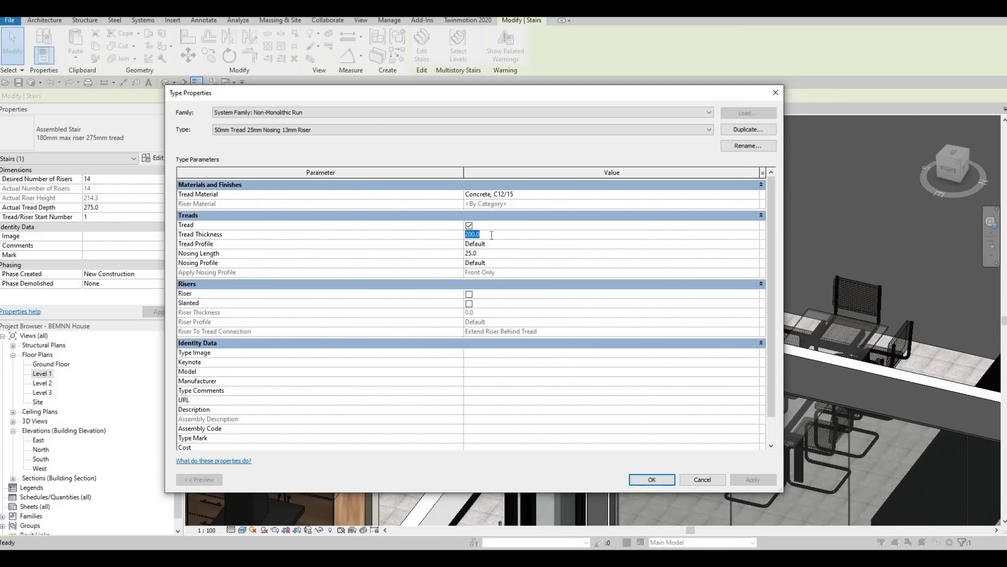
type("100")
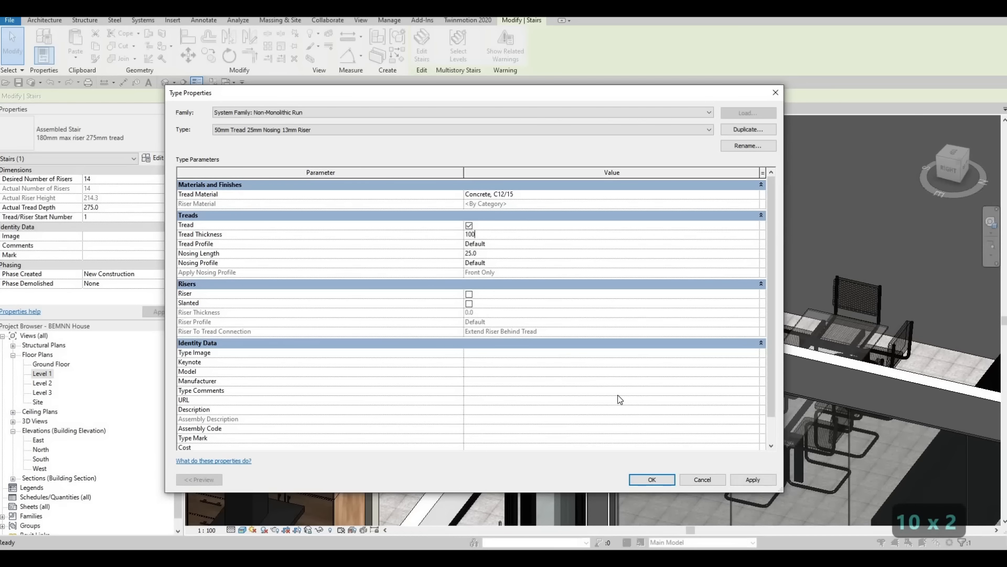
left_click(744, 481)
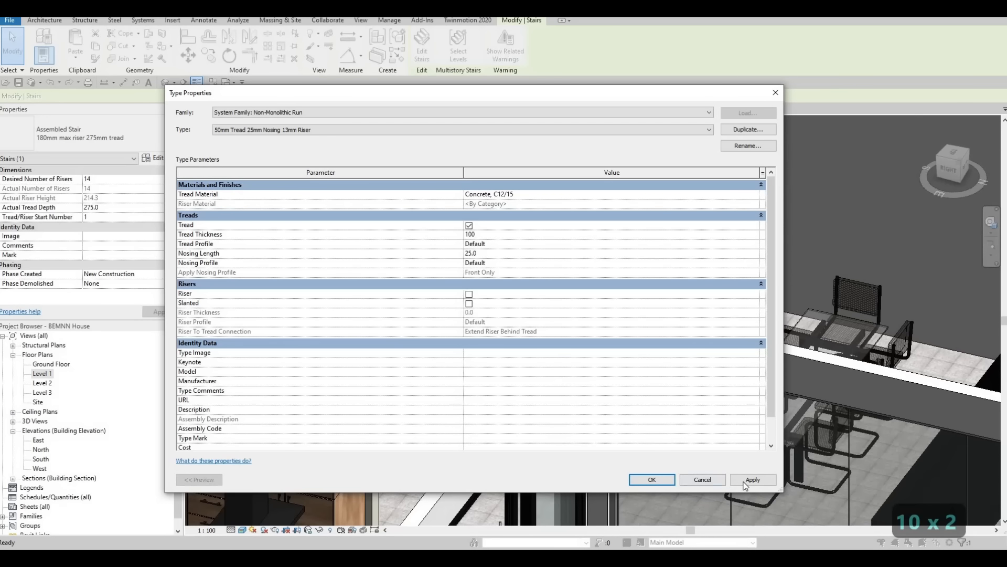
left_click(662, 481)
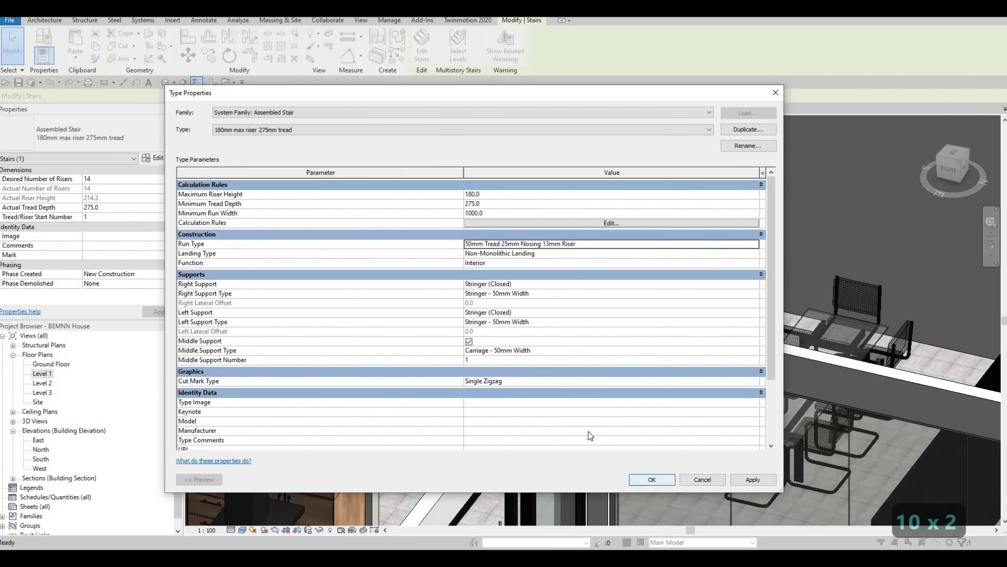
left_click(648, 478)
Step: Turn off Same as Run in the staircase's landing type, set its tread thickness to 900, and accept the changes
middle_click_drag(737, 283, 728, 275, "shift")
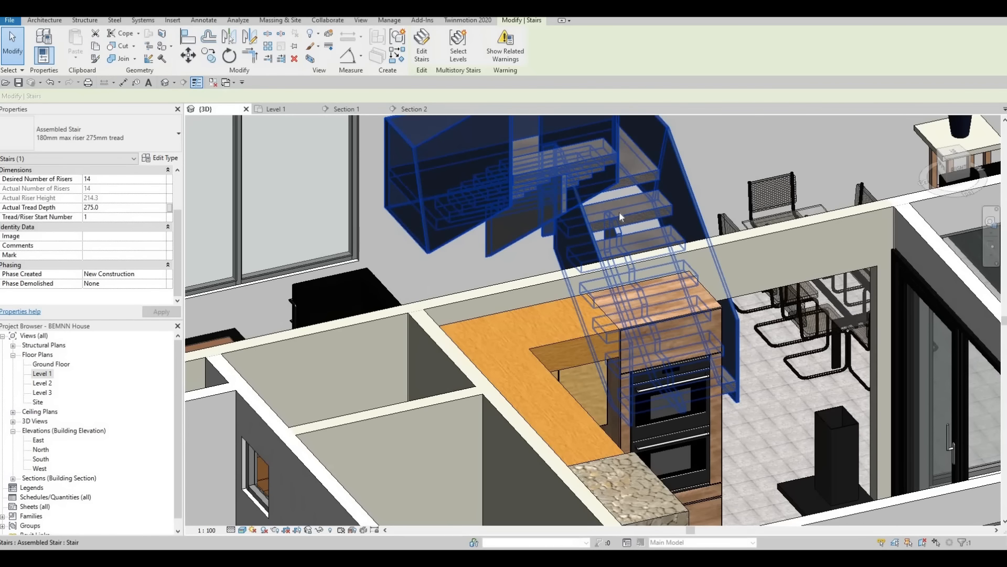
middle_click_drag(625, 250, 387, 193, "shift")
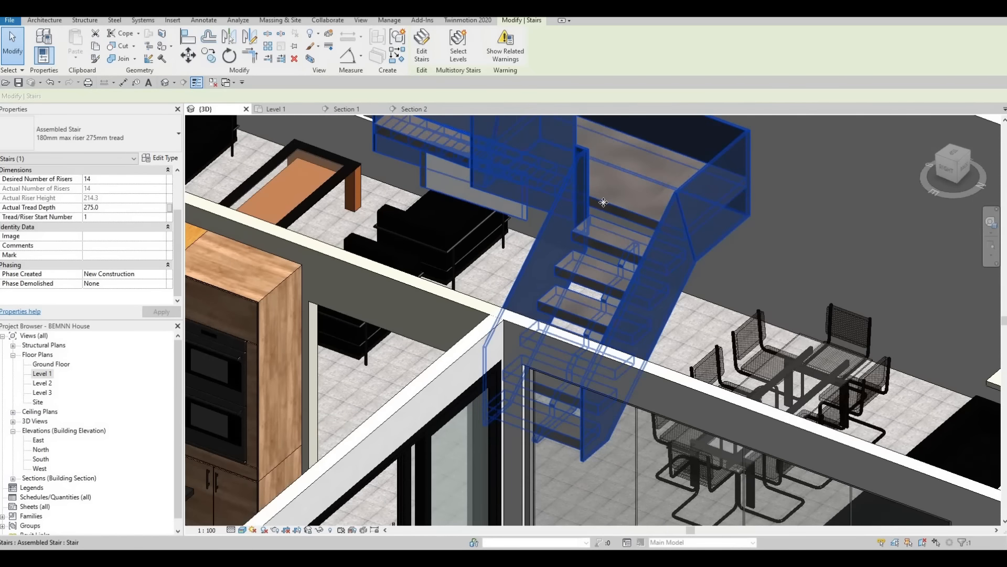
left_click(160, 158)
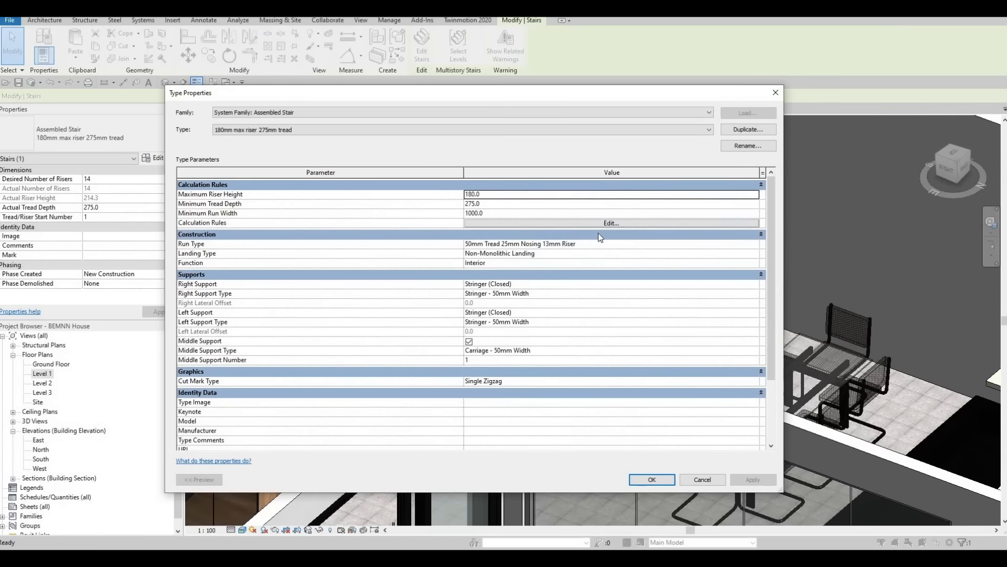
left_click(735, 245)
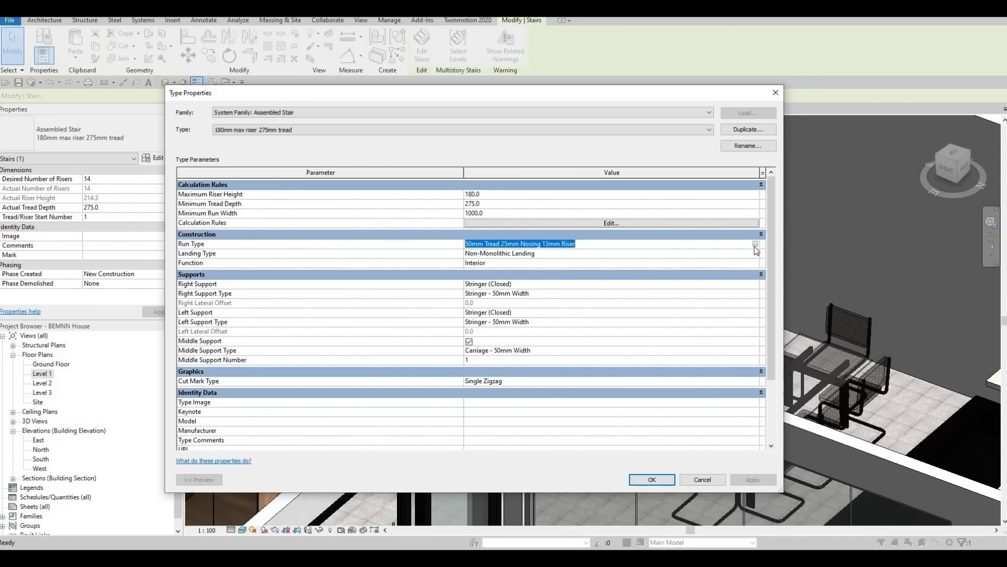
left_click(757, 251)
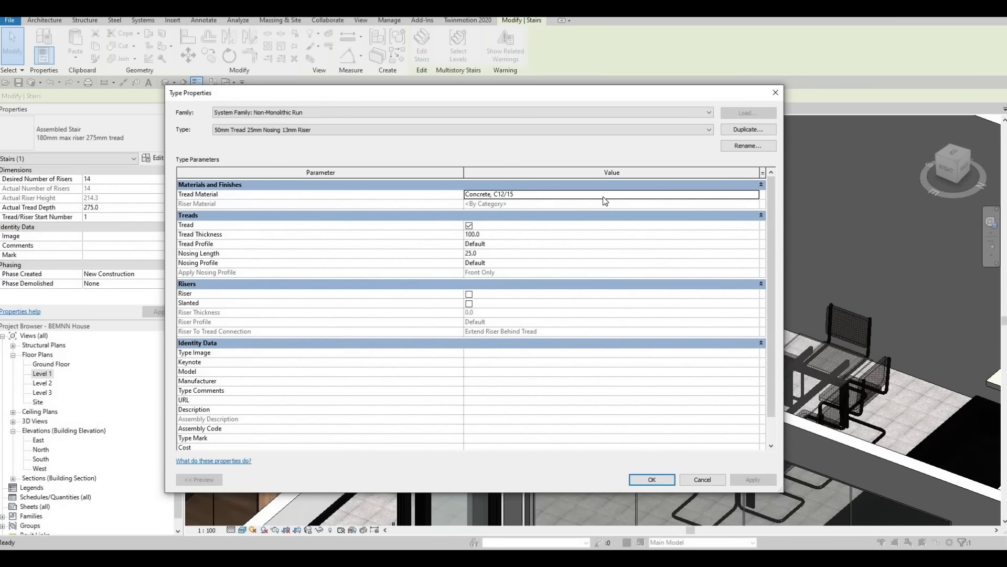
key("Escape")
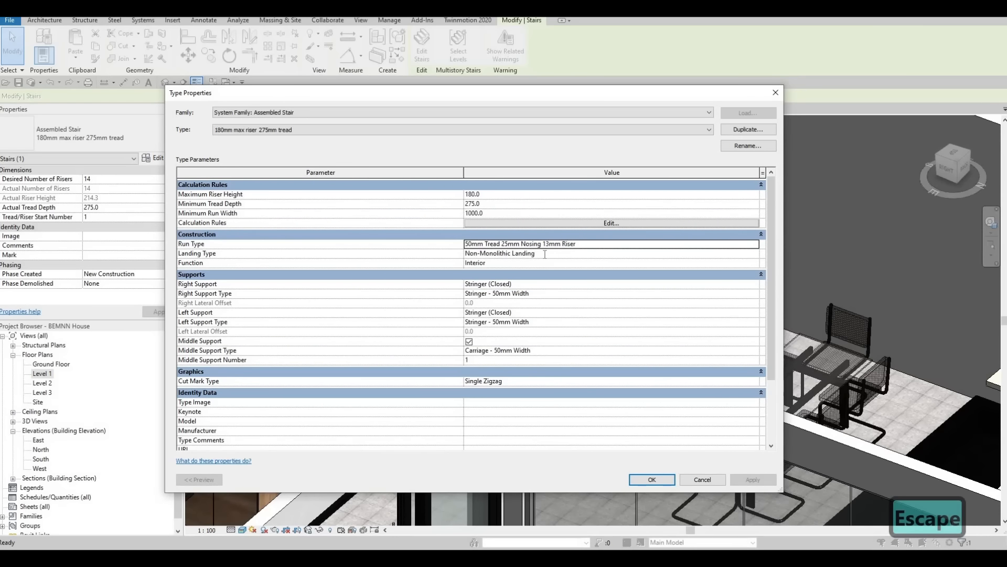
left_click(531, 253)
left_click(755, 253)
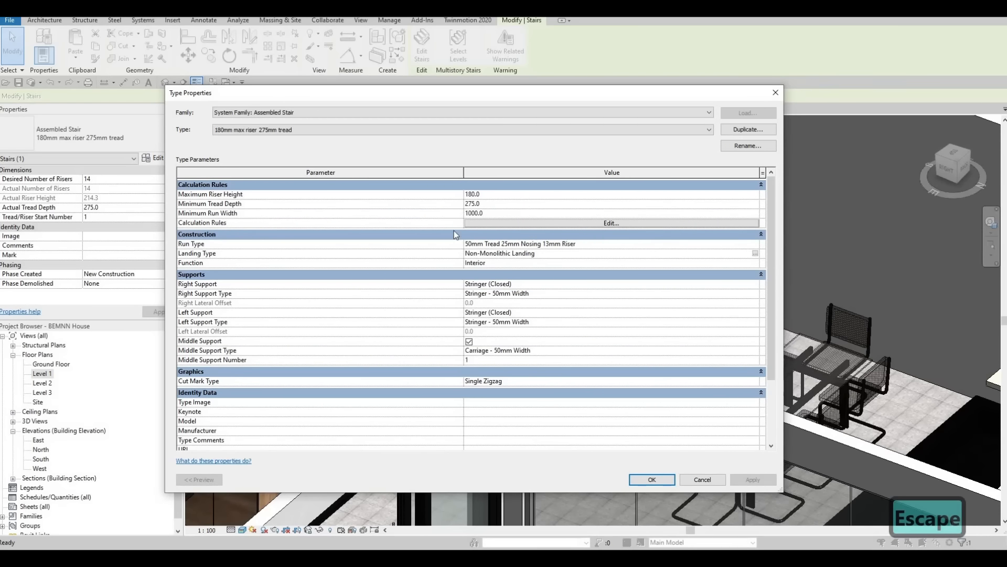
left_click(478, 195)
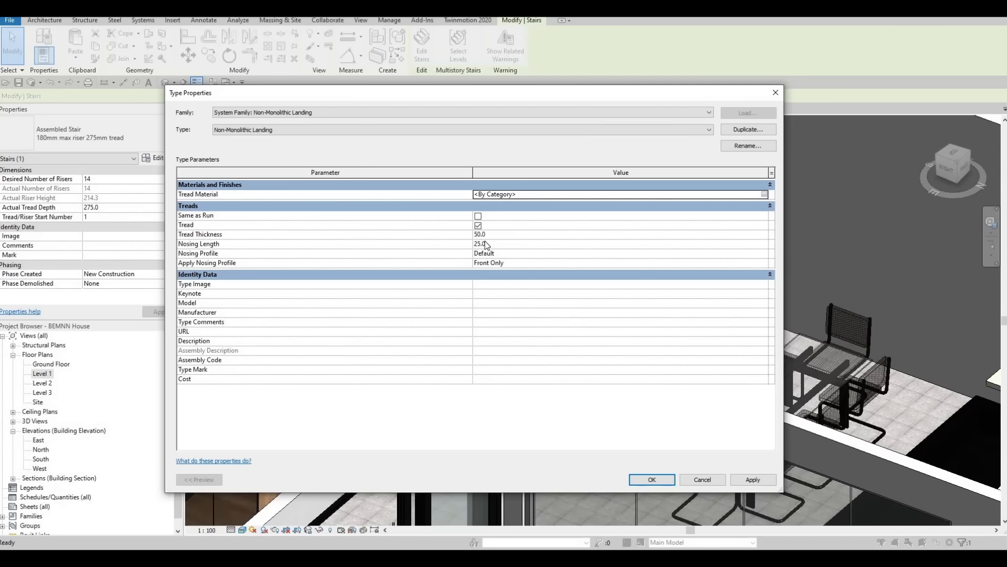
left_click(493, 237)
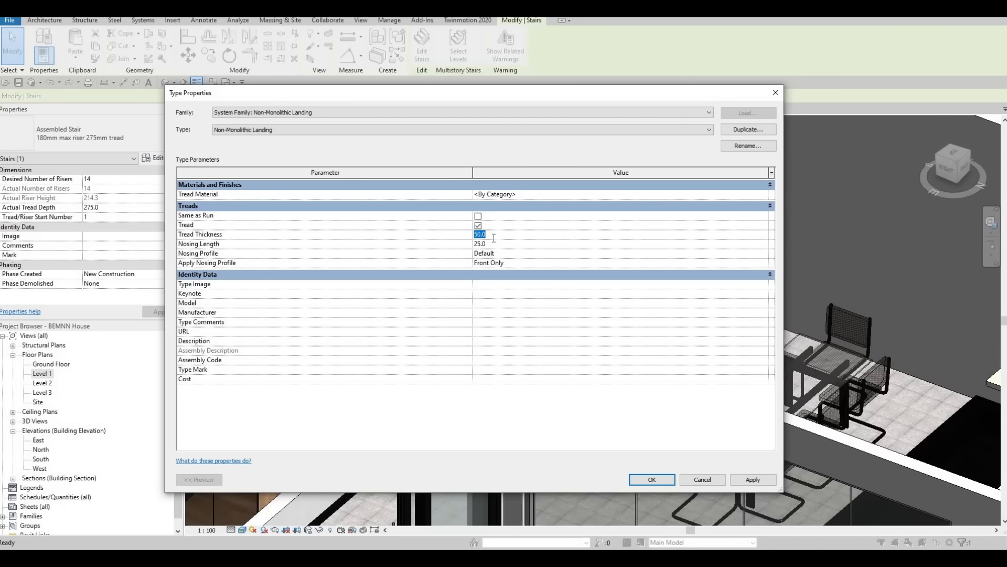
type("900")
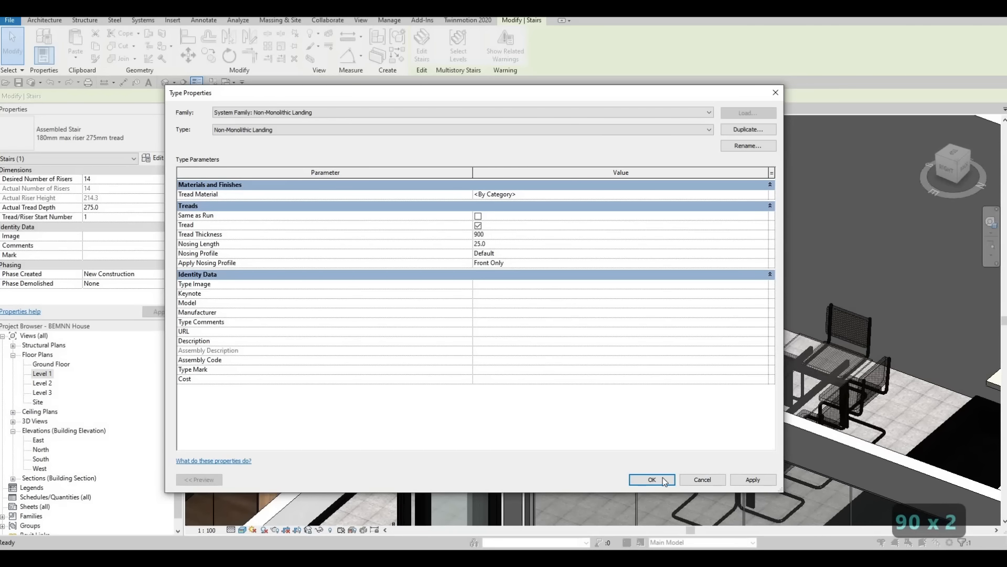
left_click(707, 479)
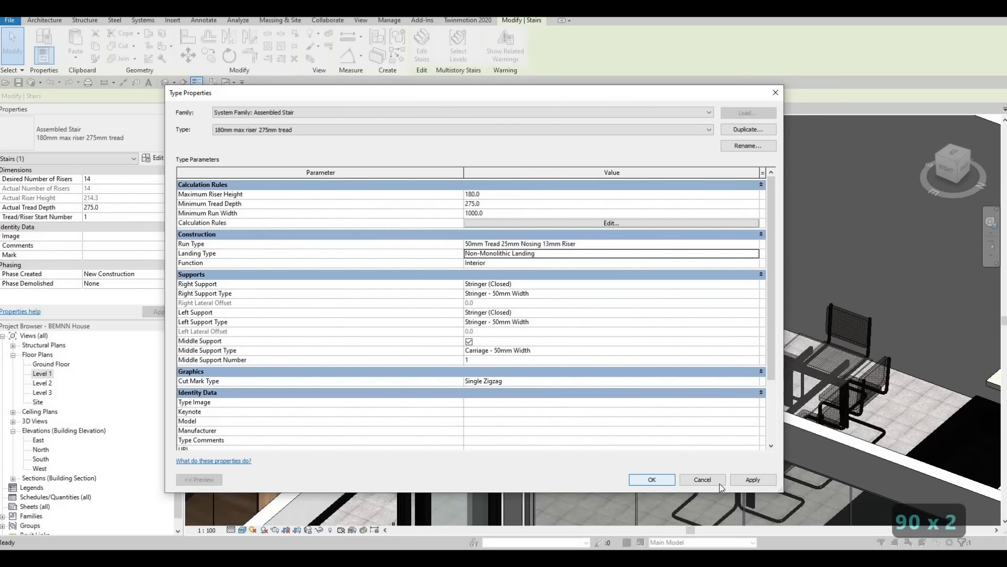
left_click(652, 479)
Step: Check the thickened landing from the other side and undo the last landing type change
middle_click_drag(531, 386, 679, 242, "shift")
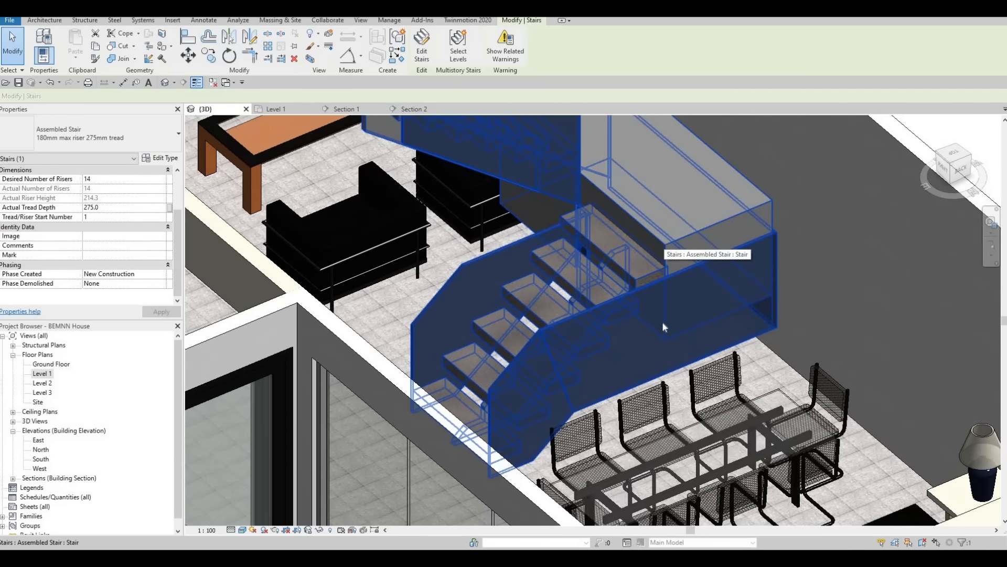
middle_click_drag(661, 327, 667, 291)
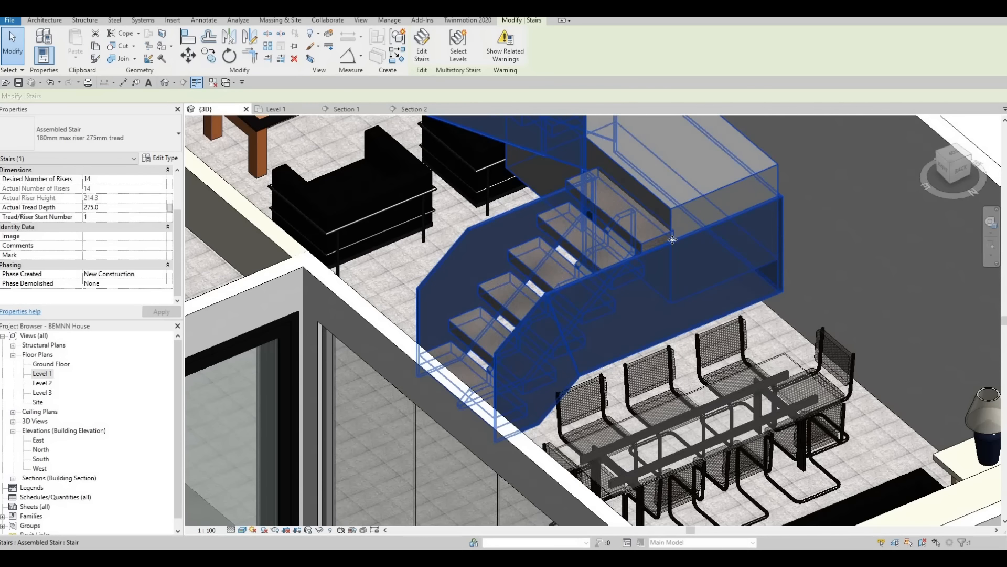
key("ctrl+z")
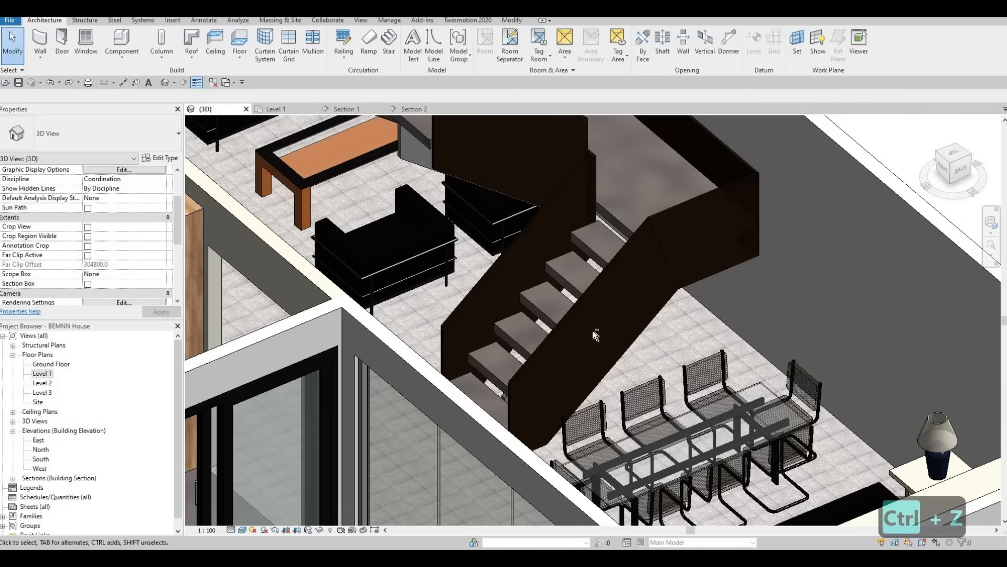
Step: Open the tread material selection for the run type used by the staircase
middle_click_drag(716, 263, 694, 244, "shift")
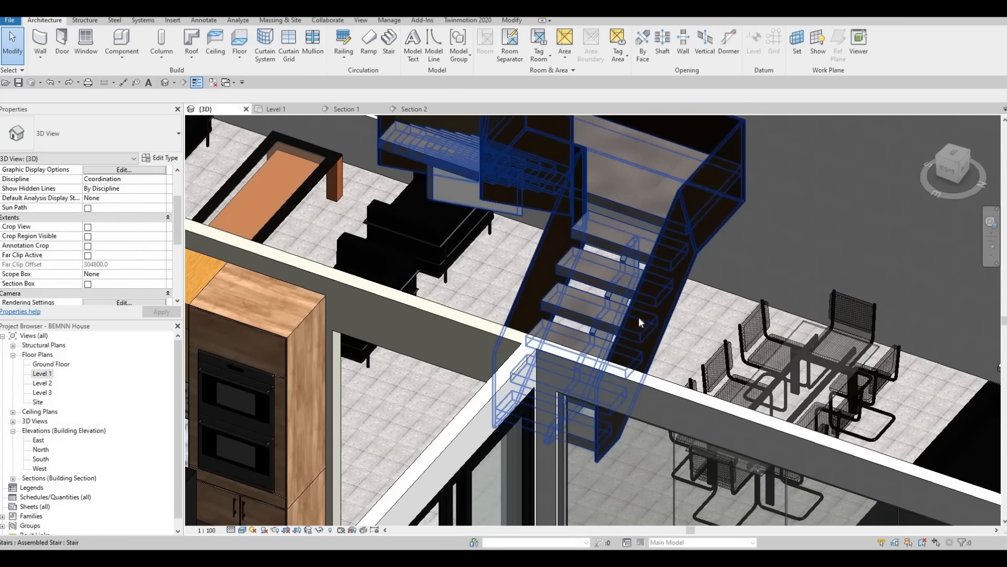
middle_click_drag(638, 317, 592, 316, "shift")
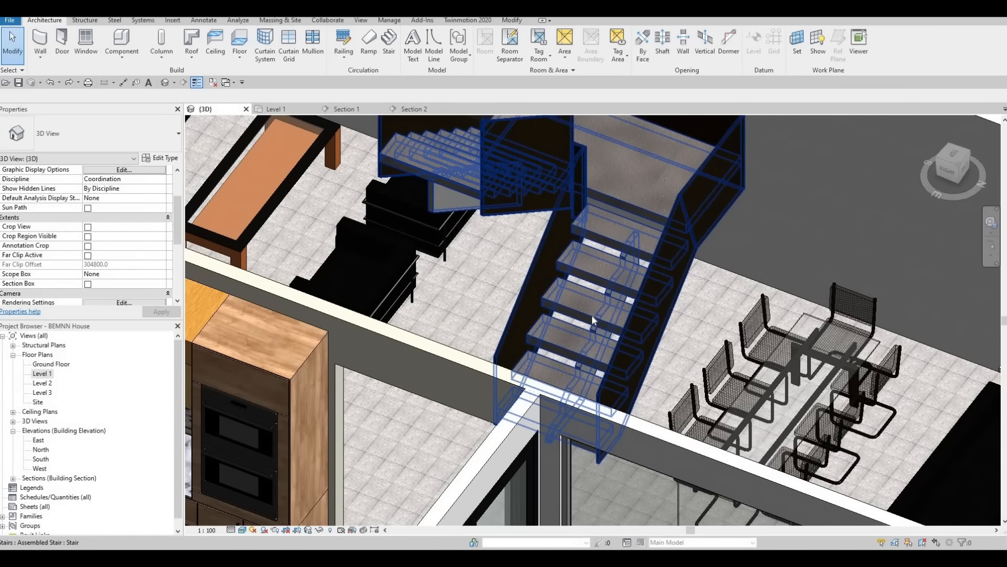
left_click(591, 316)
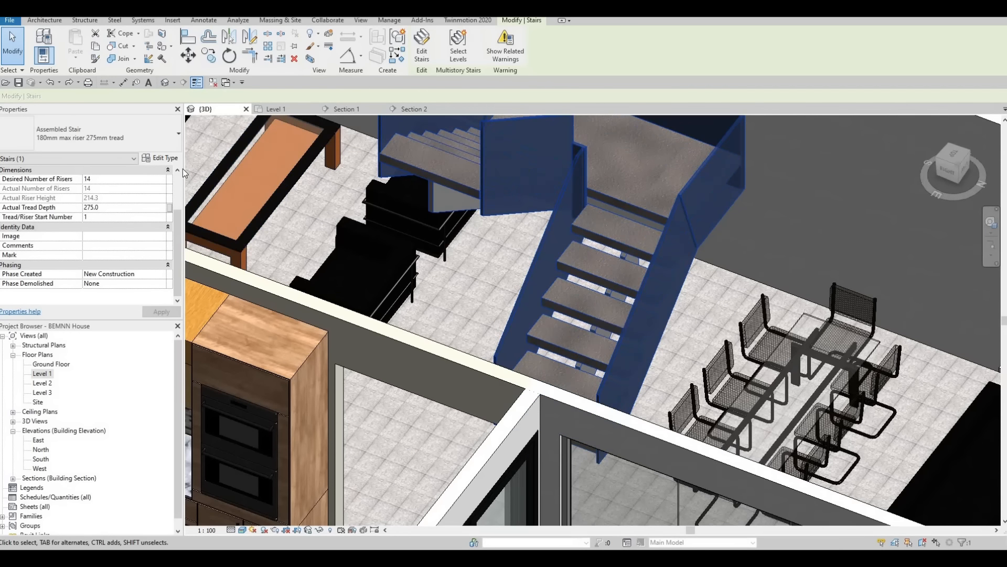
left_click(157, 158)
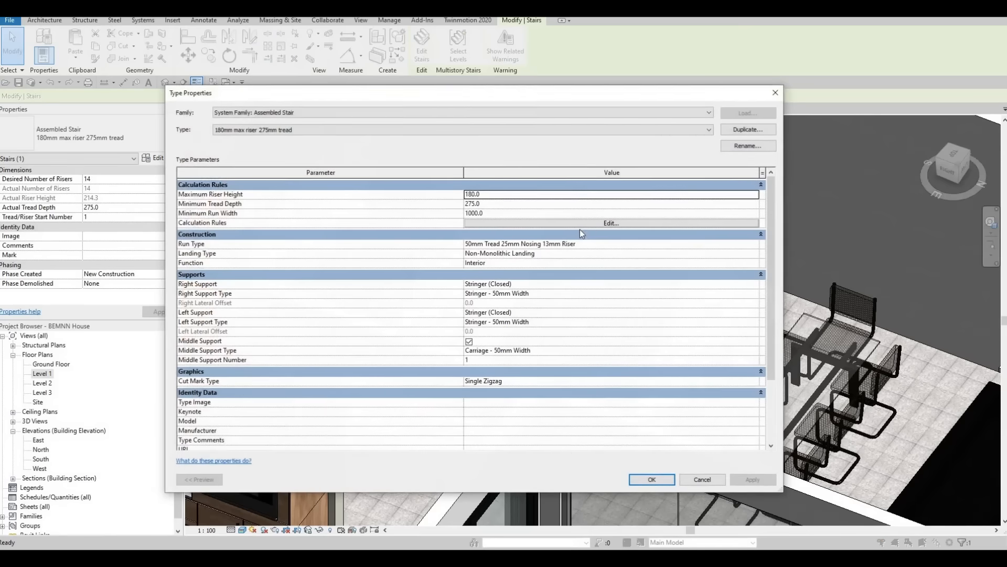
left_click(754, 246)
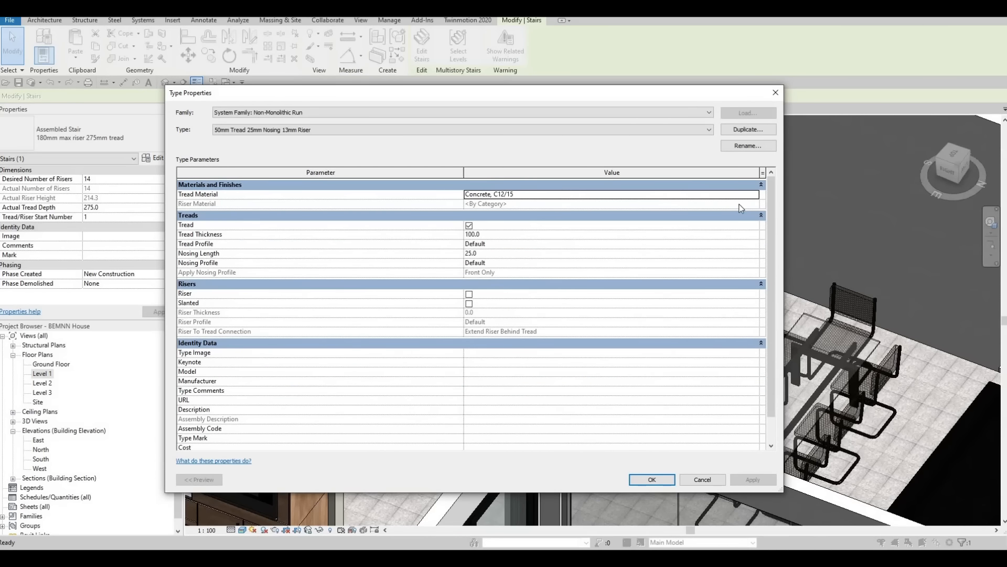
left_click(754, 194)
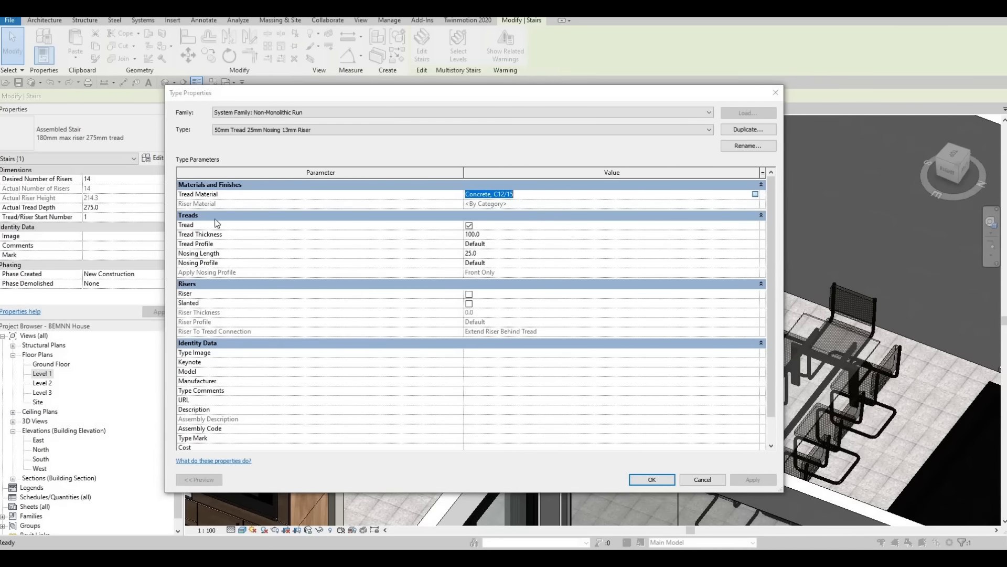
left_click(755, 194)
Step: Assign Oak Flooring, Espresso from the AEC Materials wood library as the run's tread material and accept the staircase type changes
scroll(209, 285, "down", 5)
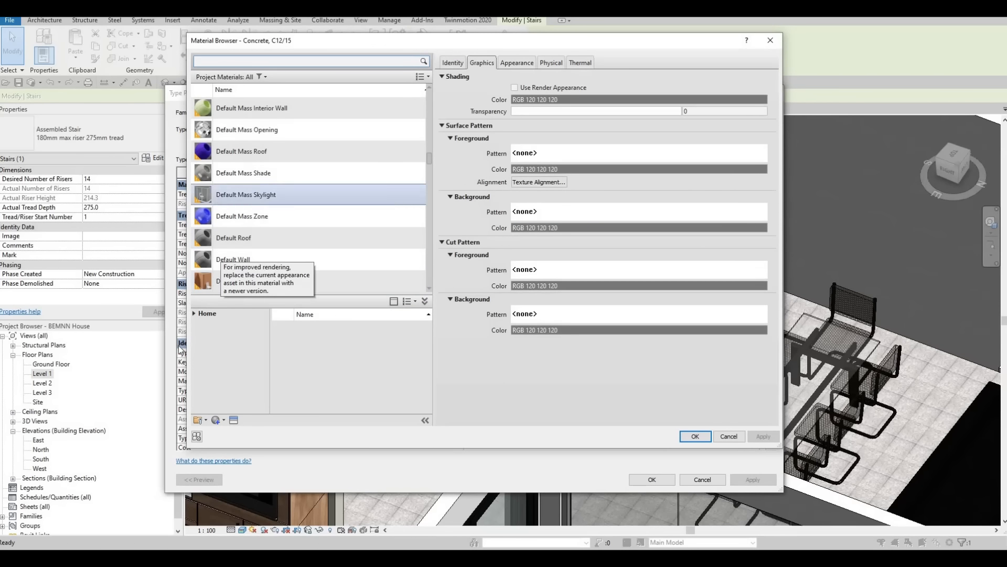
left_click(194, 313)
left_click(199, 335)
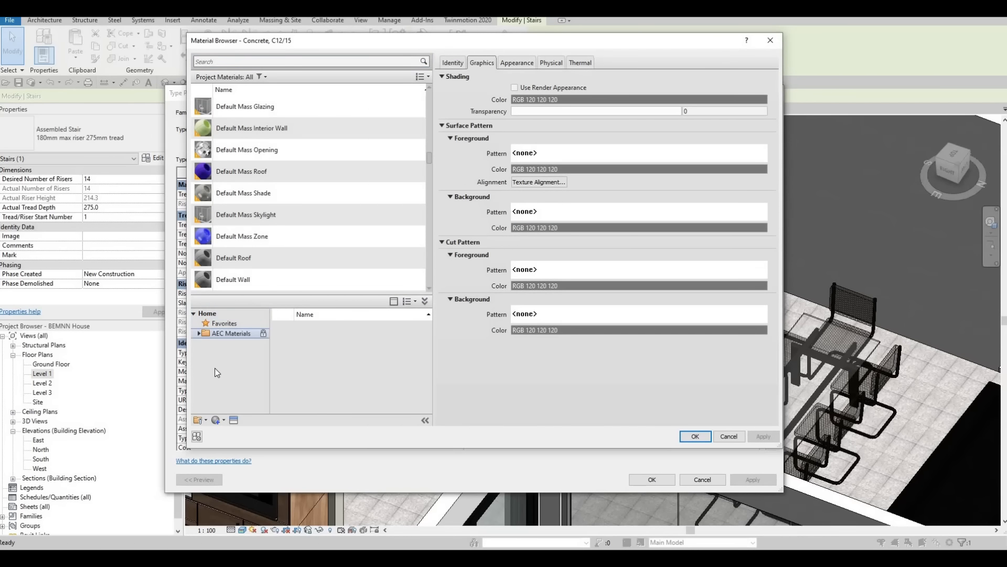
left_click(225, 375)
scroll(227, 379, "down", 4)
left_click(246, 392)
key("Down")
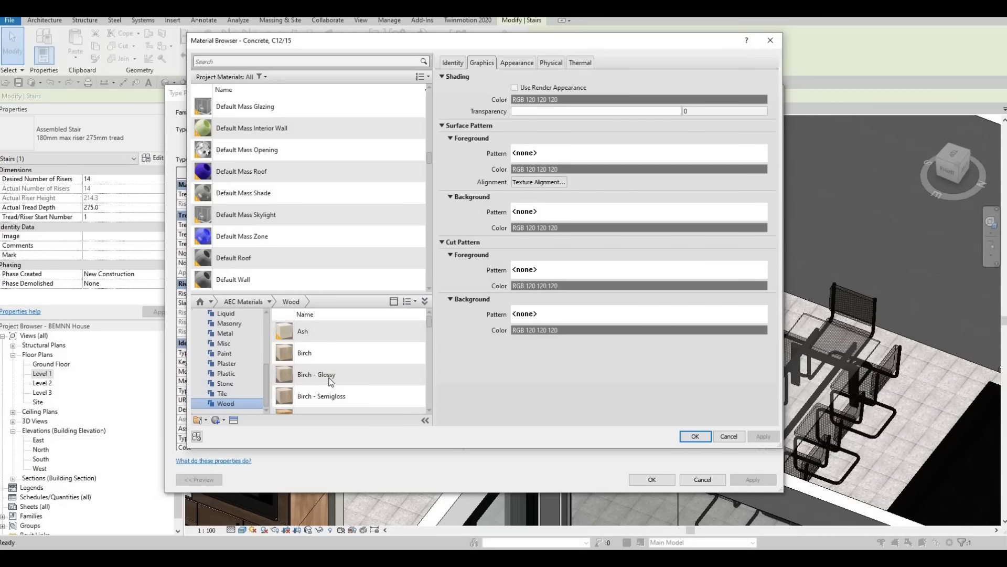
scroll(333, 386, "down", 5)
scroll(371, 399, "down", 3)
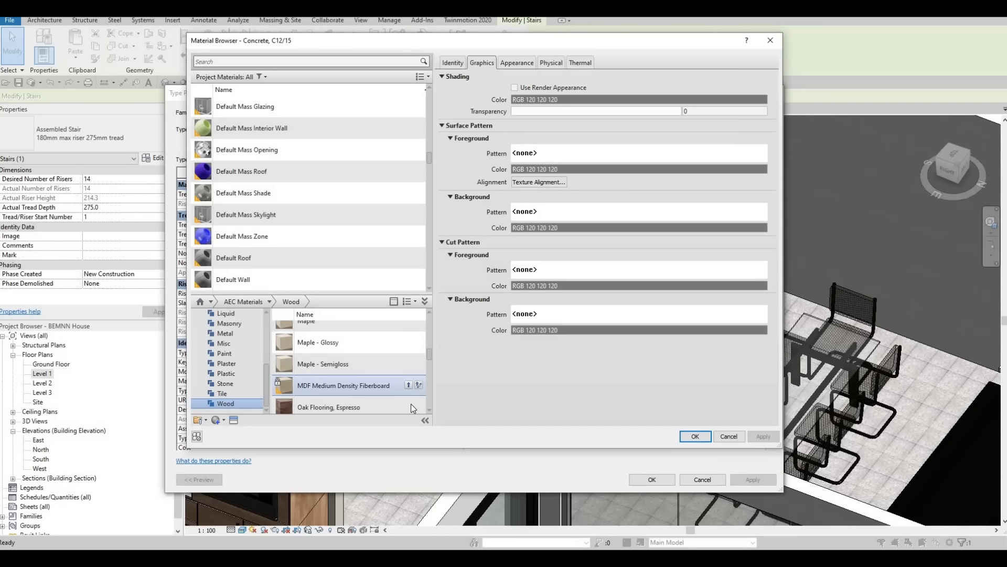
left_click(408, 403)
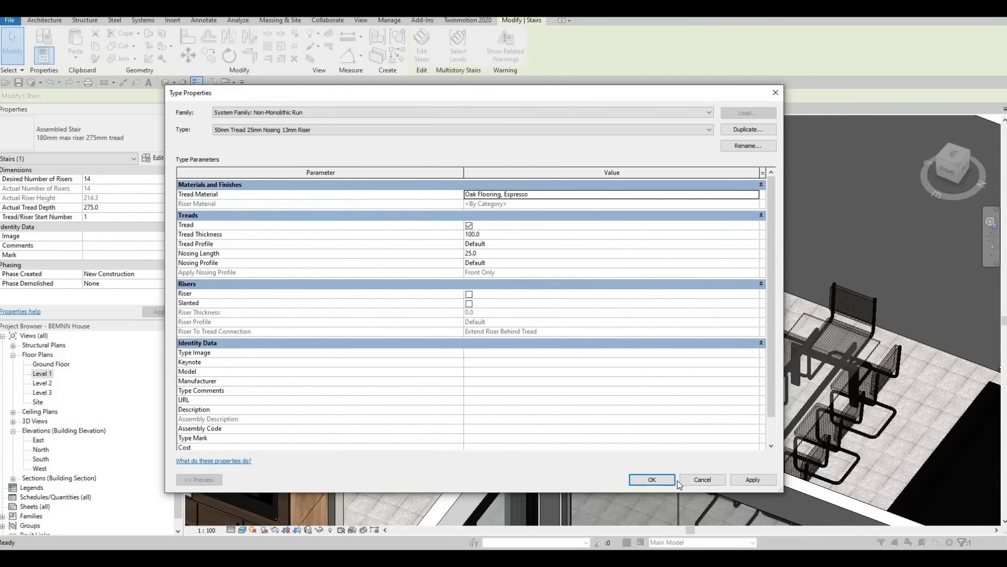
left_click(652, 480)
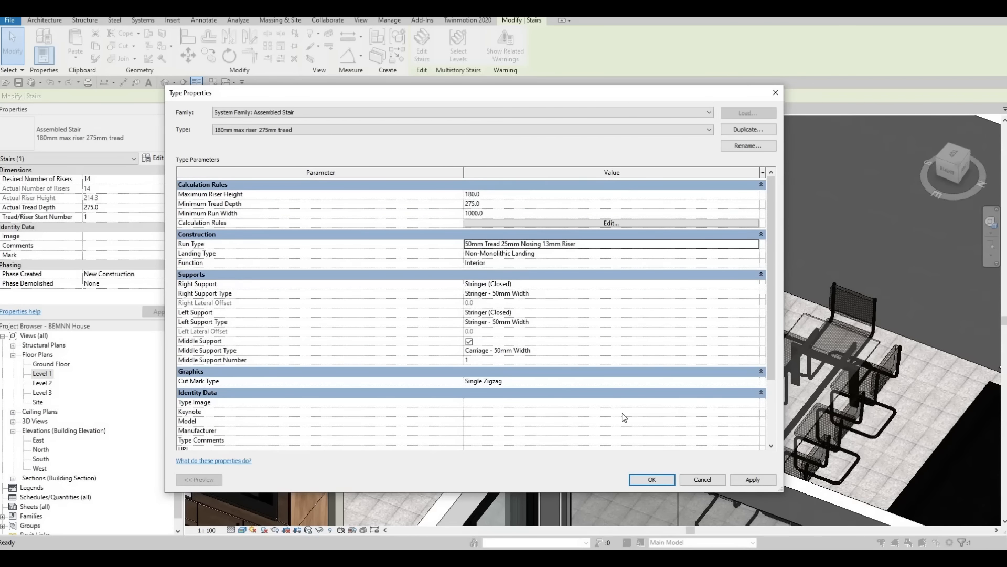
left_click(652, 480)
key("Escape")
key("Escape")
Step: Examine the staircase and the whole house from several sides in 3D, and inspect the Level 1 floor plan
scroll(451, 266, "down", 2)
scroll(452, 266, "up", 3)
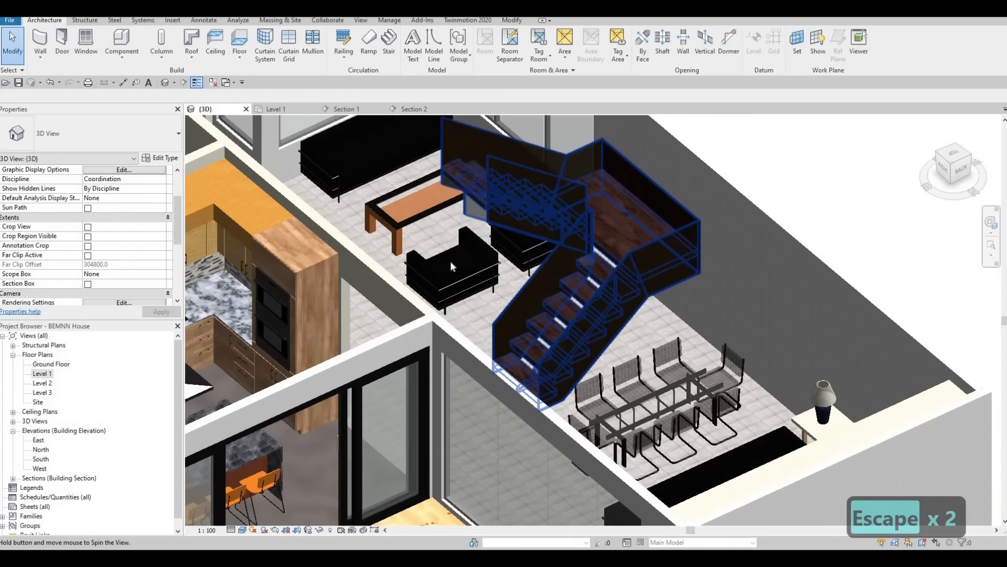
middle_click_drag(451, 266, 639, 319, "shift")
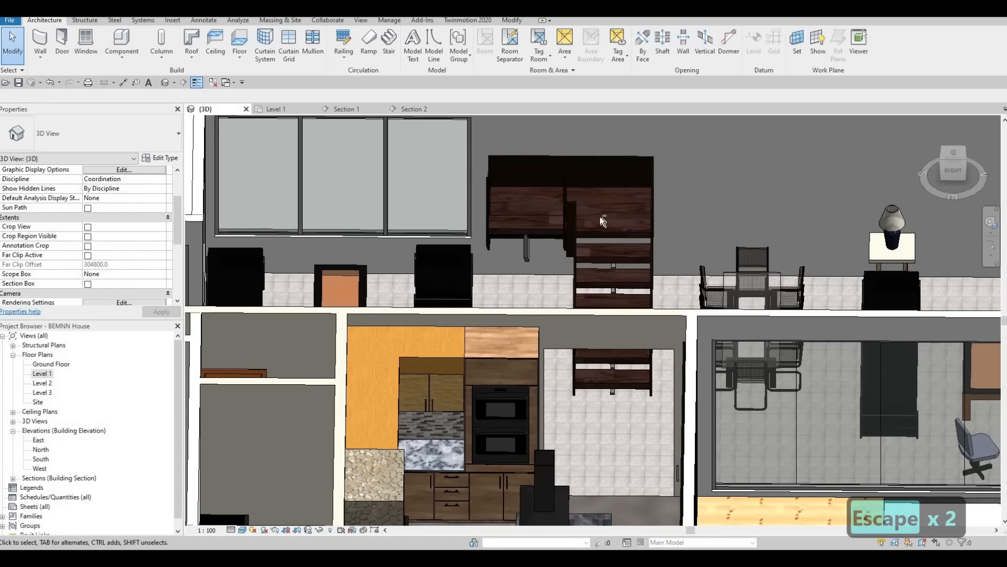
middle_click_drag(671, 213, 676, 334, "shift")
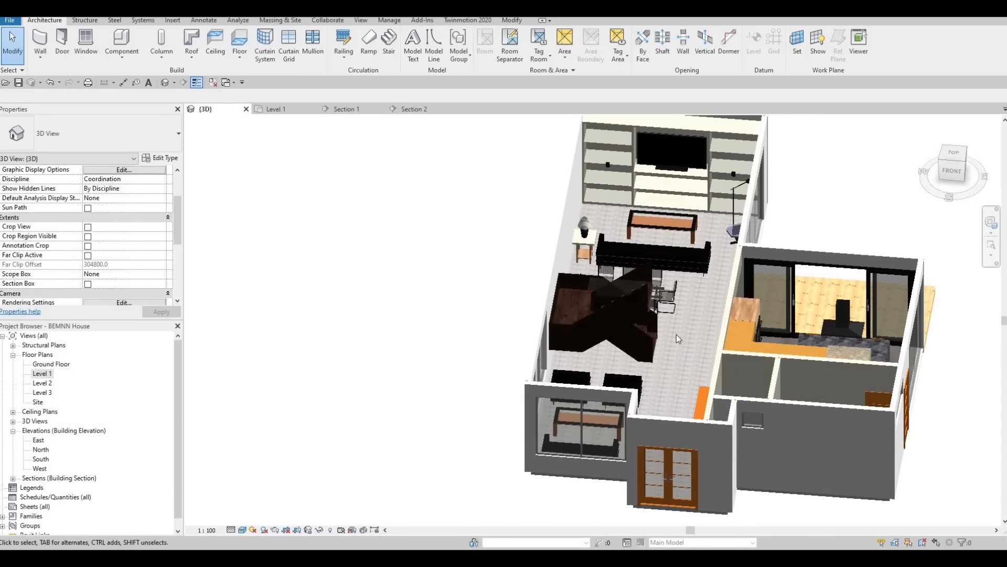
mouse_move(376, 441)
middle_mouse_down("shift")
mouse_move(451, 470)
mouse_move(393, 418)
mouse_move(394, 439)
middle_mouse_up("shift")
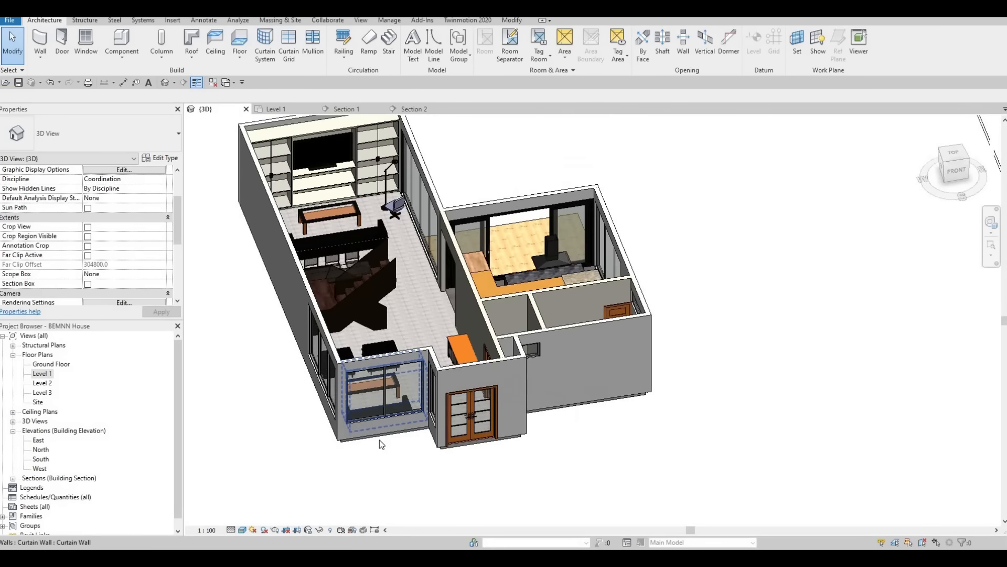
scroll(379, 440, "down", 2)
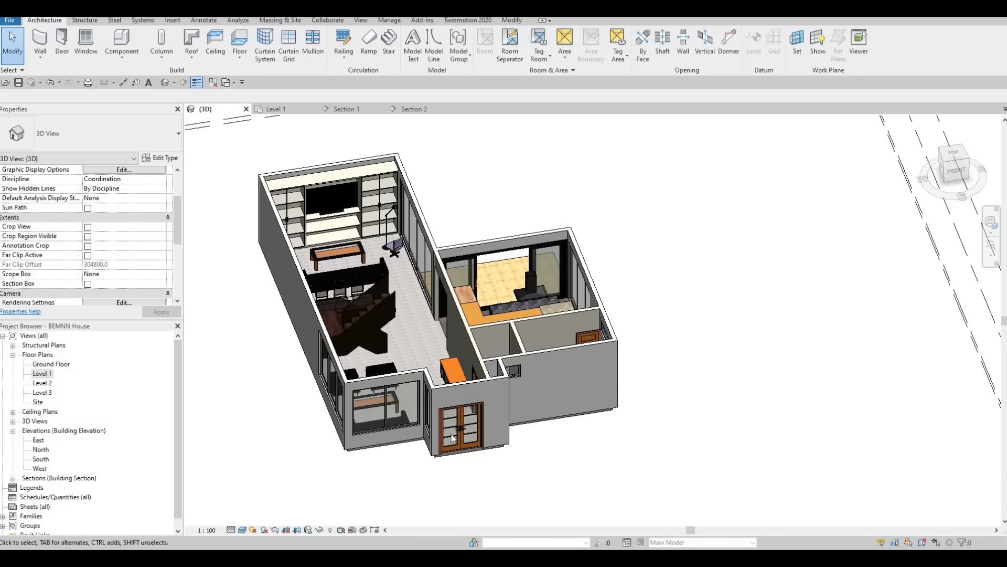
double_click(40, 373)
scroll(455, 433, "down", 2)
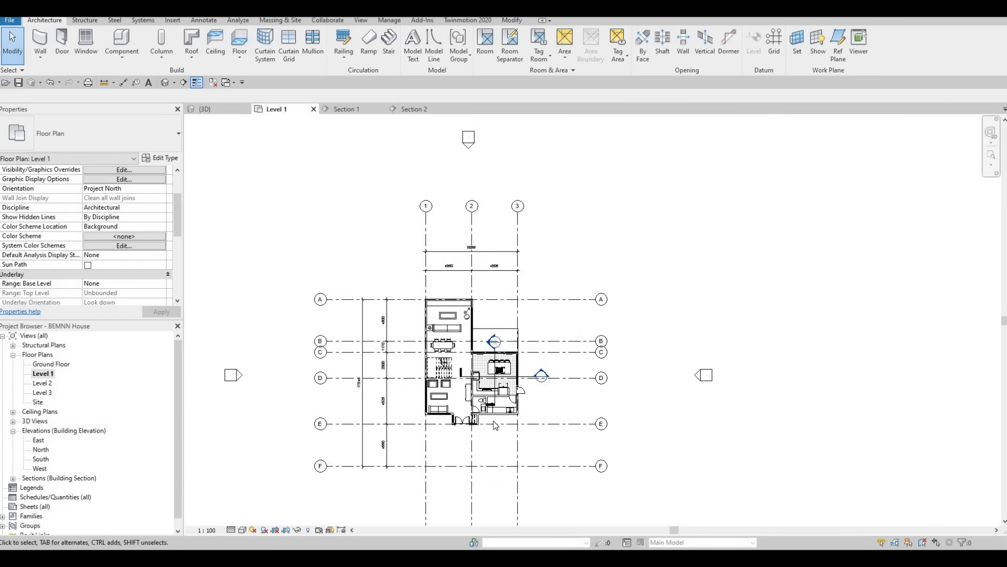
scroll(495, 425, "up", 4)
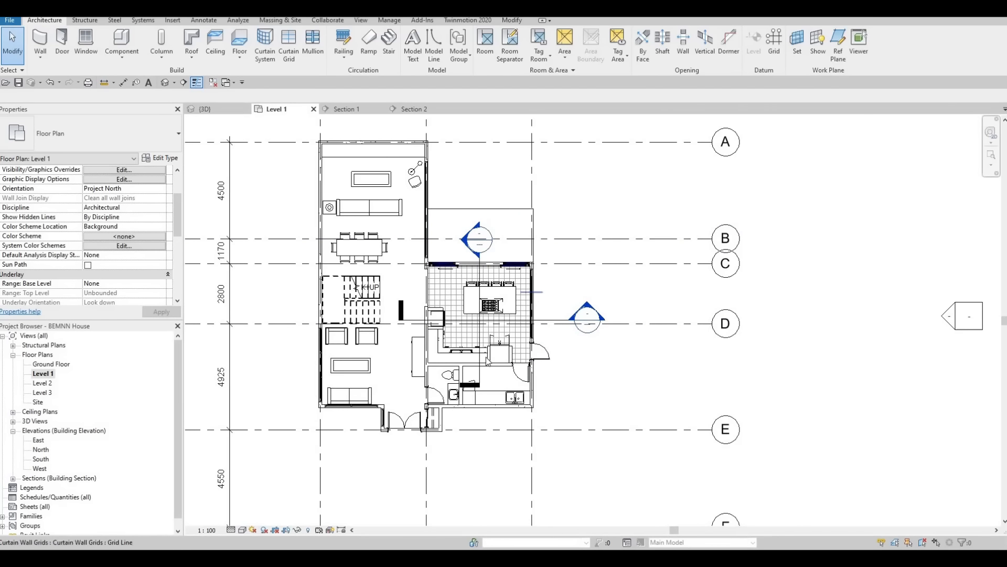
middle_click_drag(486, 358, 495, 318)
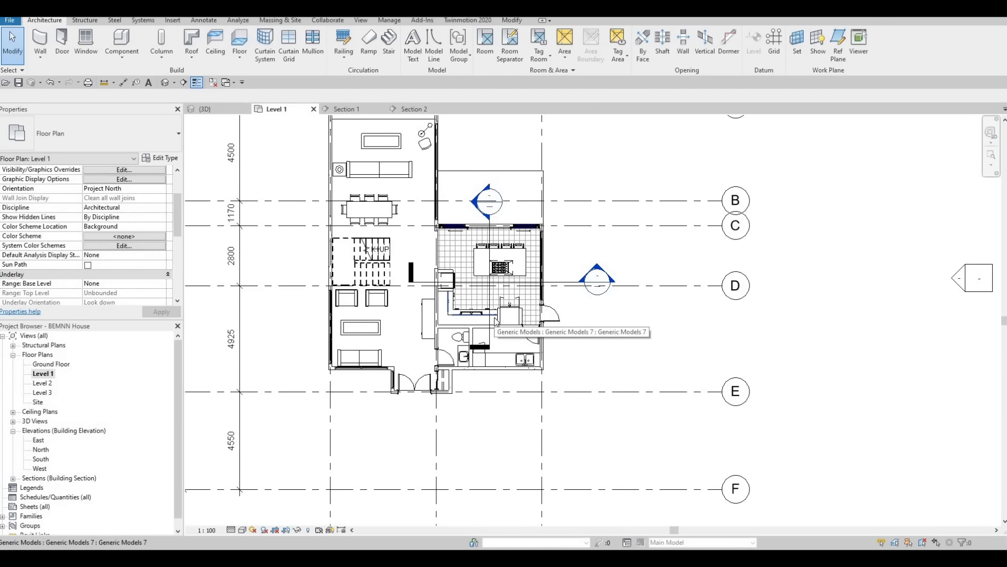
Step: Start a new floor in the Ground Floor plan and duplicate the FLOOR 2 type as FLOOR 3
double_click(52, 364)
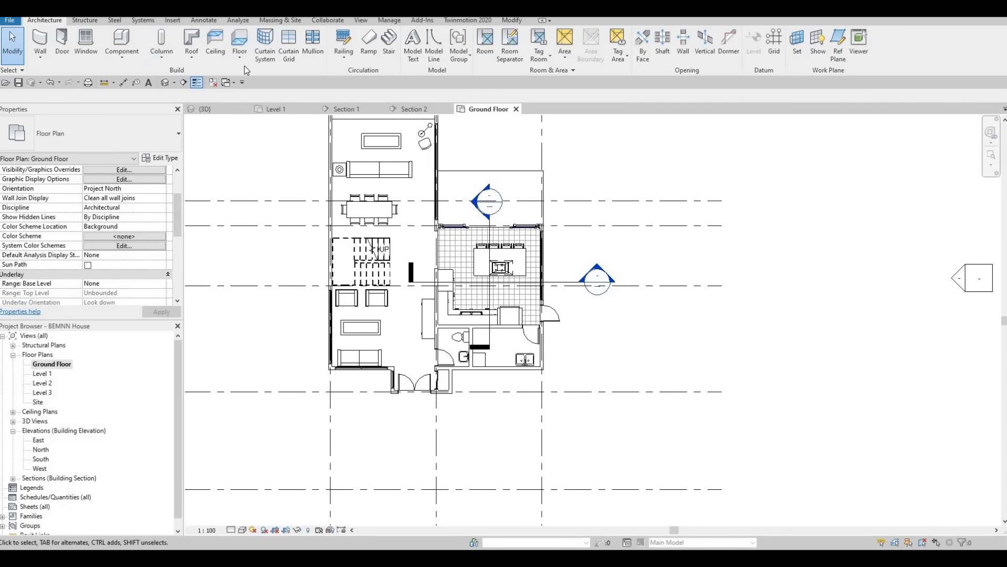
left_click(241, 45)
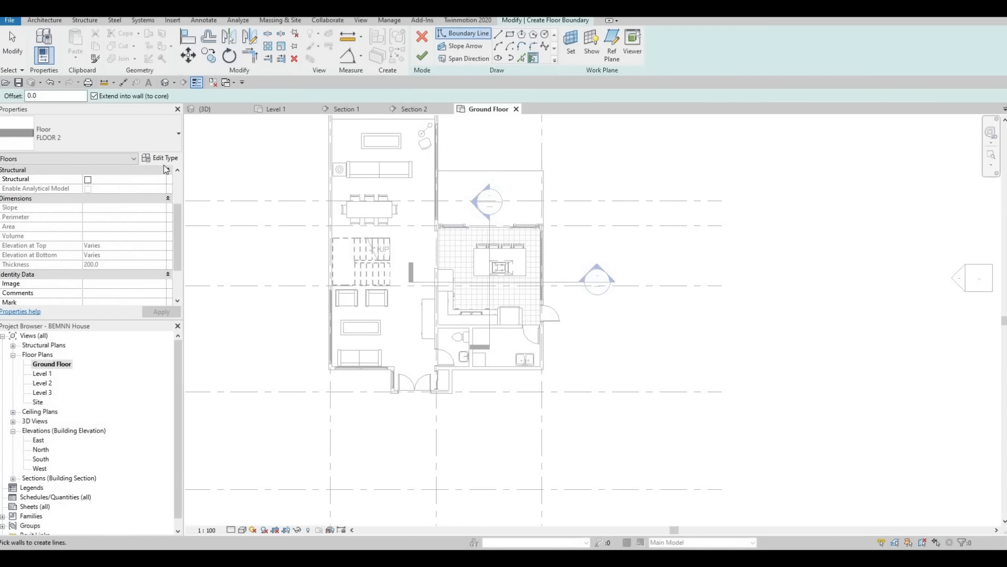
left_click(164, 158)
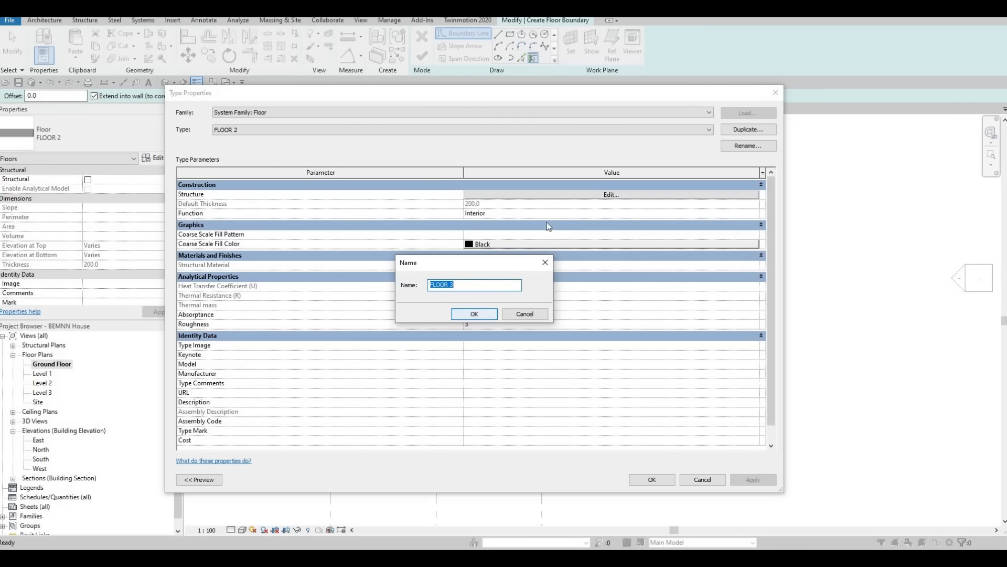
left_click(464, 314)
Step: Set the material of FLOOR 3's structure layer to Grass from the material library and accept the floor type
left_click(472, 194)
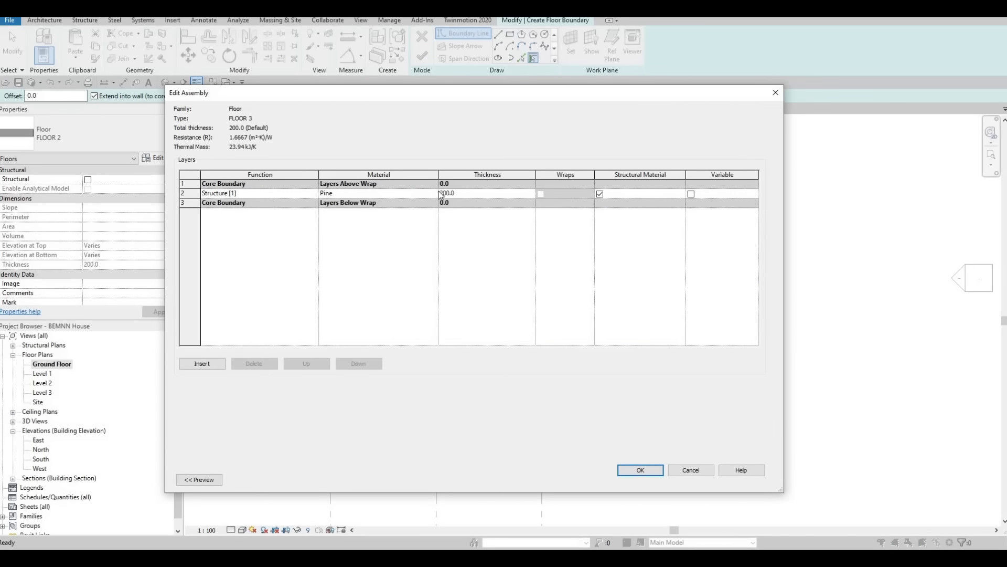
left_click(435, 194)
left_click(435, 192)
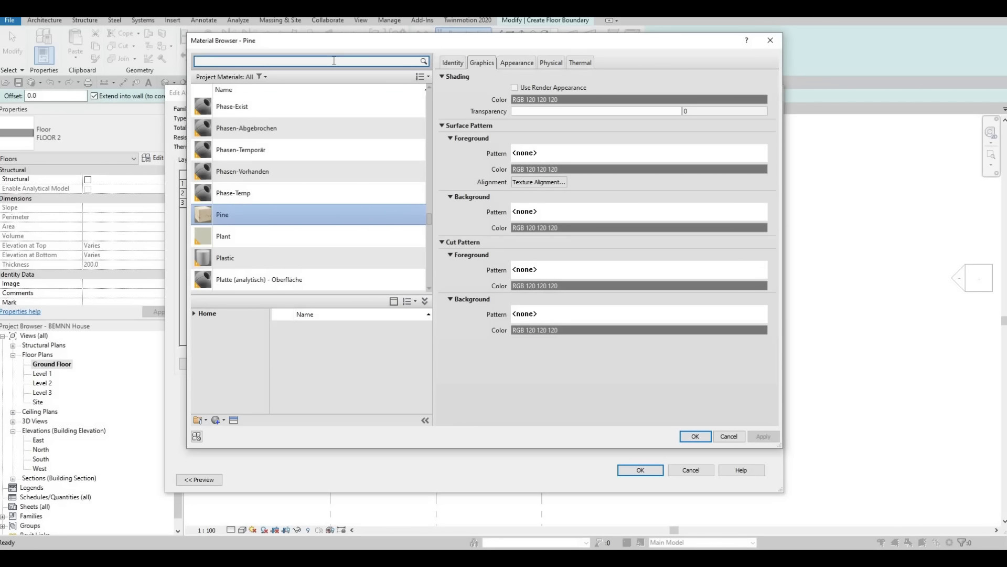
type("gl")
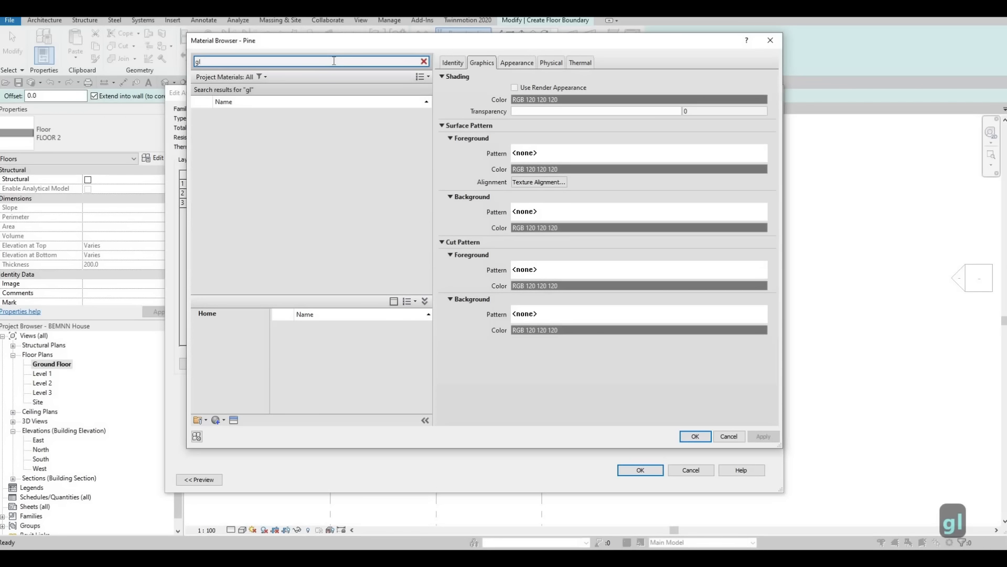
key("BackSpace")
type("rass")
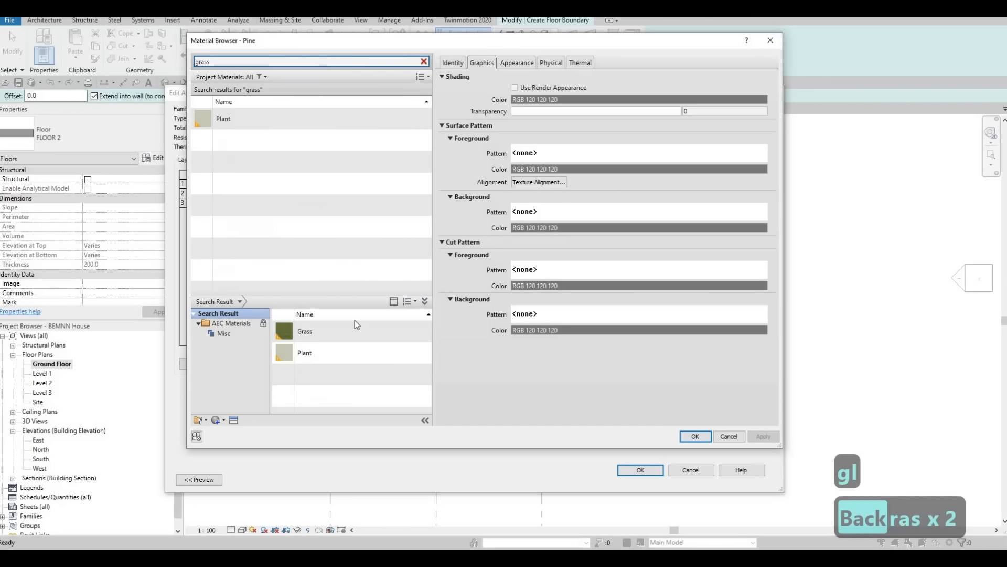
left_click(412, 330)
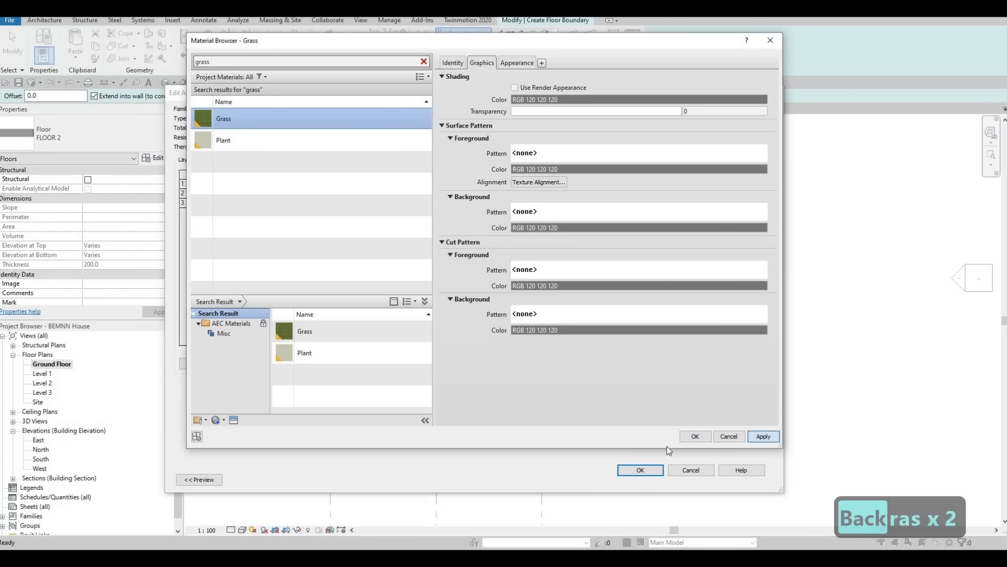
left_click(696, 436)
left_click(643, 470)
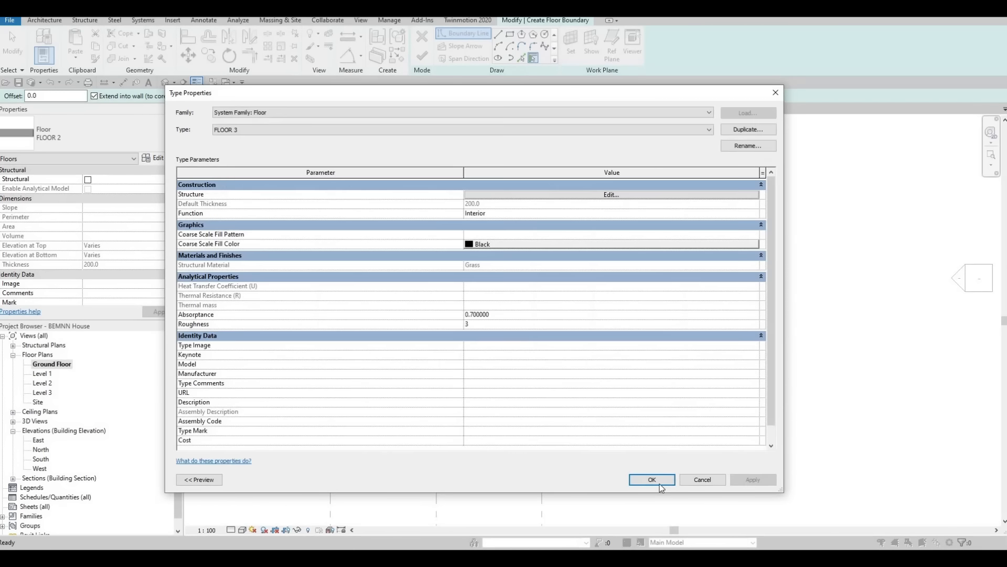
left_click(659, 483)
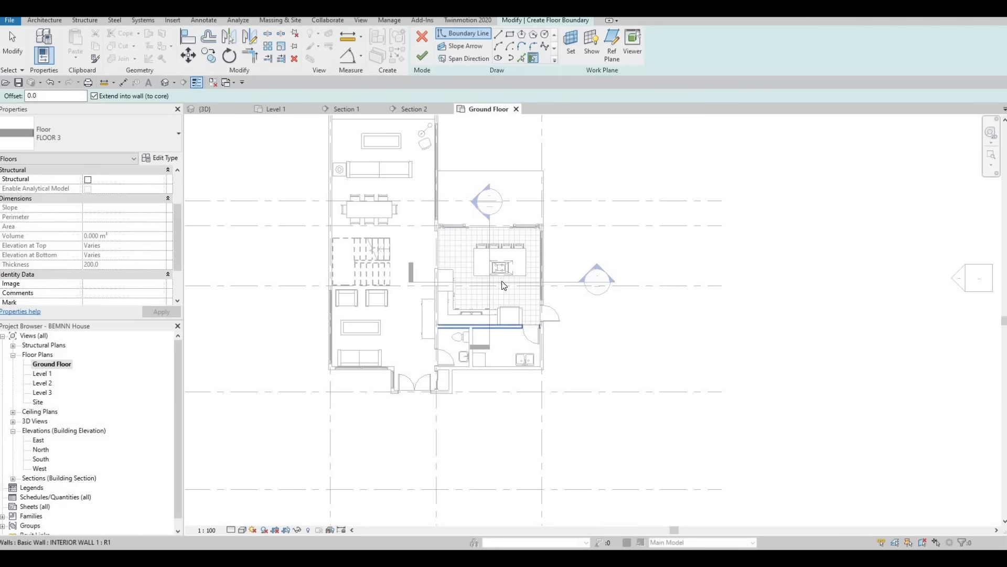
Step: Sketch a rectangular floor boundary about 3175 mm deep beside the living room, from the exterior wall corner at grid A to the deck's edge
scroll(502, 282, "down", 1)
middle_click_drag(502, 281, 533, 373)
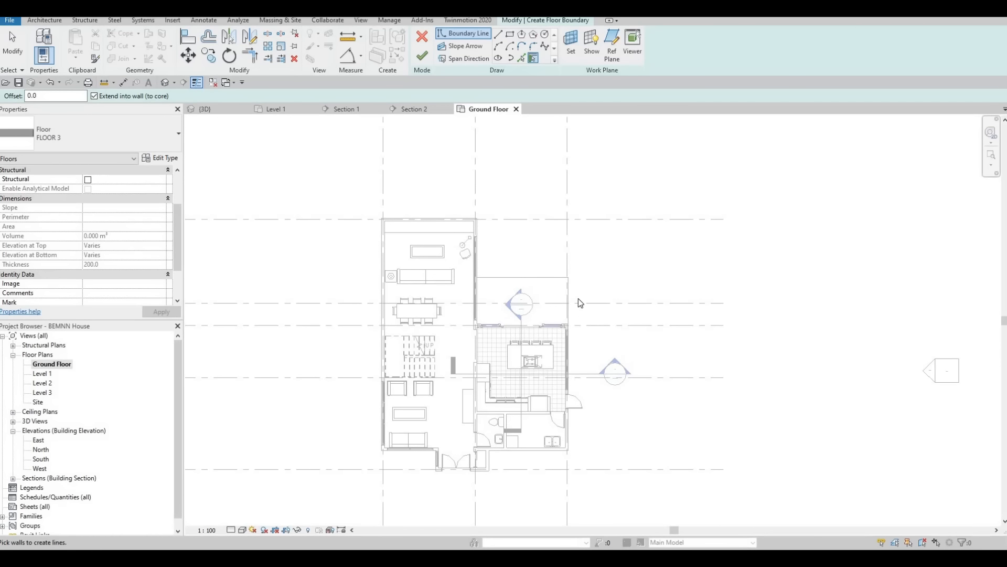
scroll(576, 301, "up", 3)
scroll(534, 296, "down", 3)
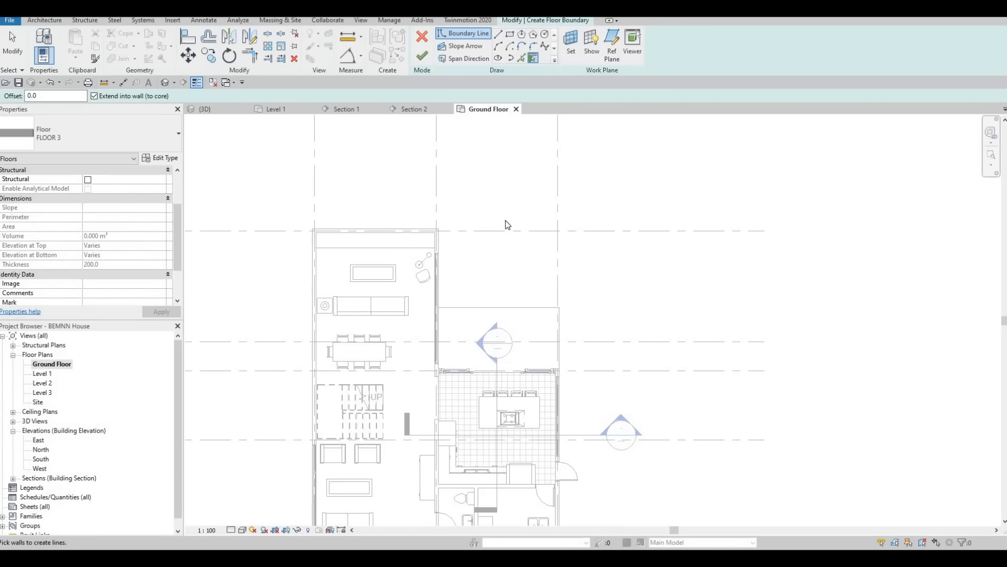
scroll(543, 230, "down", 2)
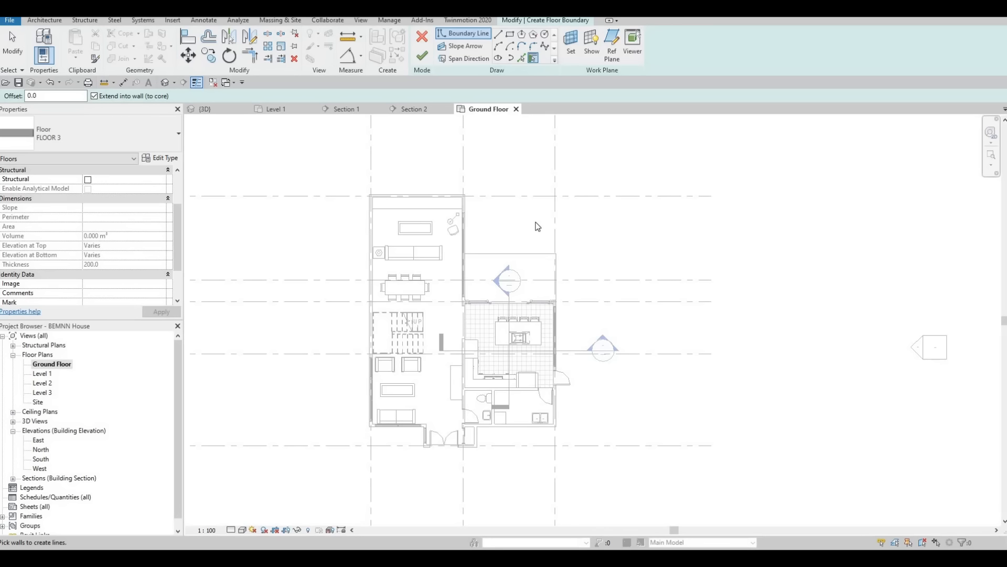
left_click(509, 34)
scroll(472, 202, "up", 3)
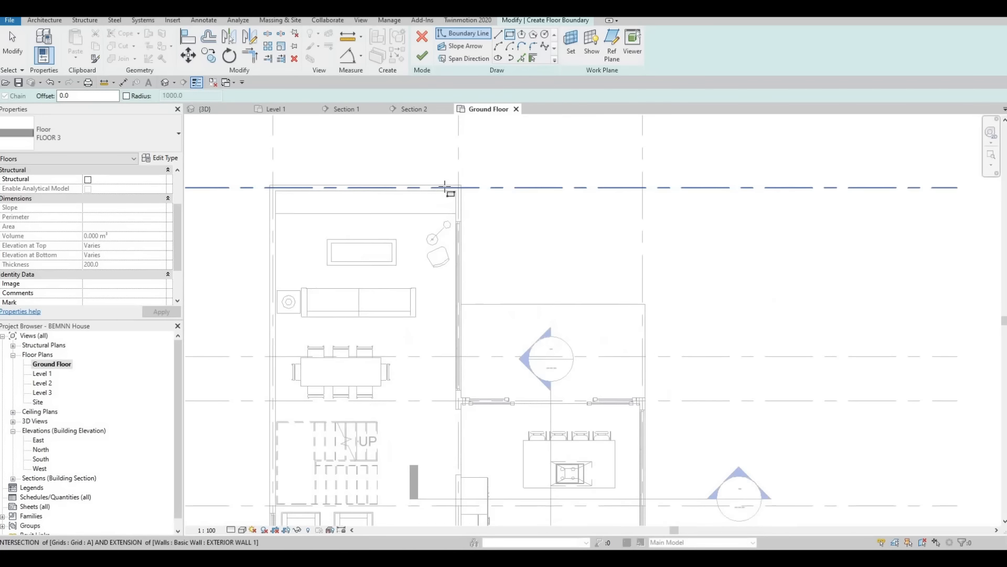
scroll(444, 188, "up", 1)
left_click(454, 185)
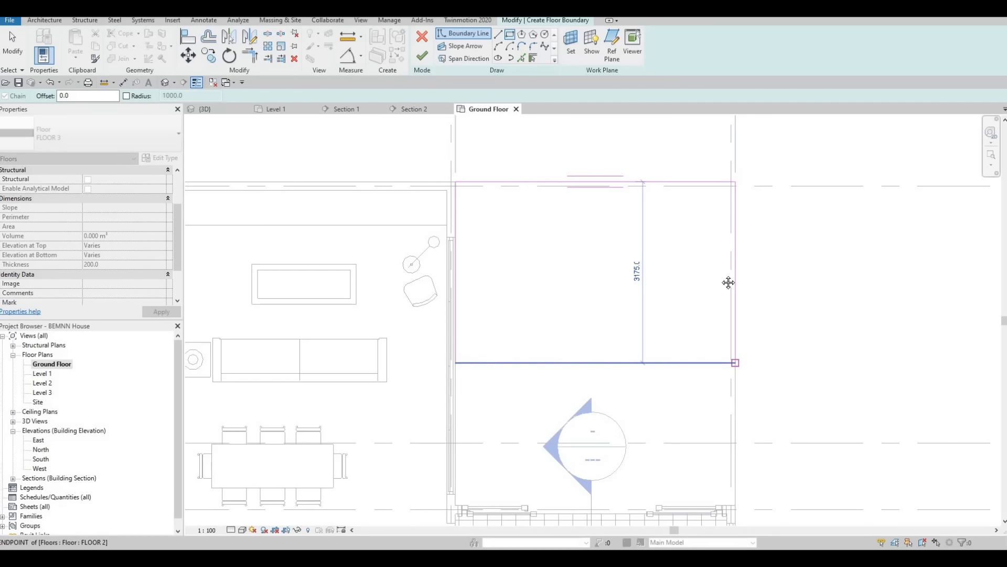
key("Escape")
scroll(729, 283, "down", 1)
middle_click_drag(728, 282, 643, 132)
key("Escape")
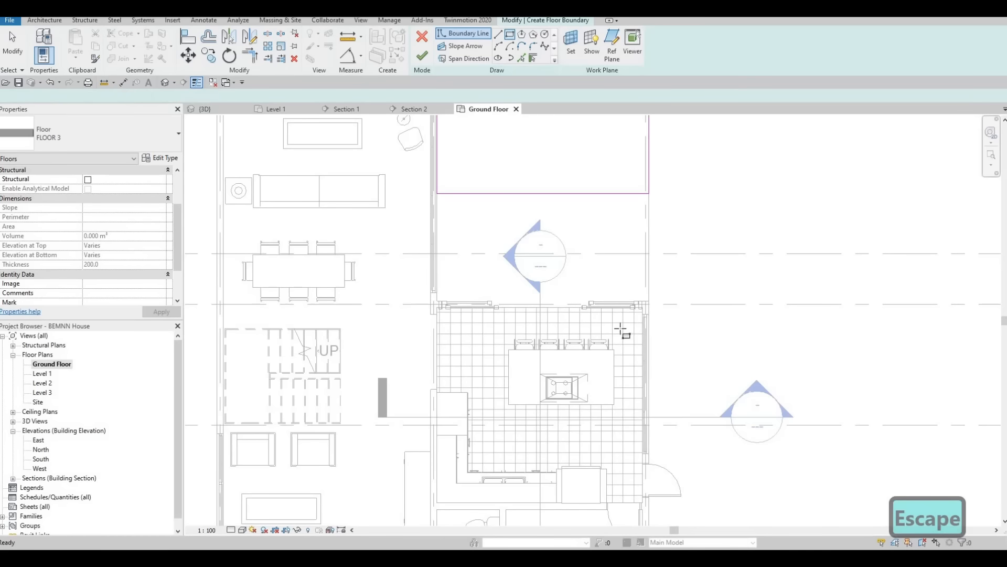
Step: Sketch a second rectangular boundary about 1300 mm wide along the kitchen-side exterior wall, from the house's front corner up to near grid A
middle_click_drag(655, 472, 617, 303)
scroll(618, 430, "up", 1)
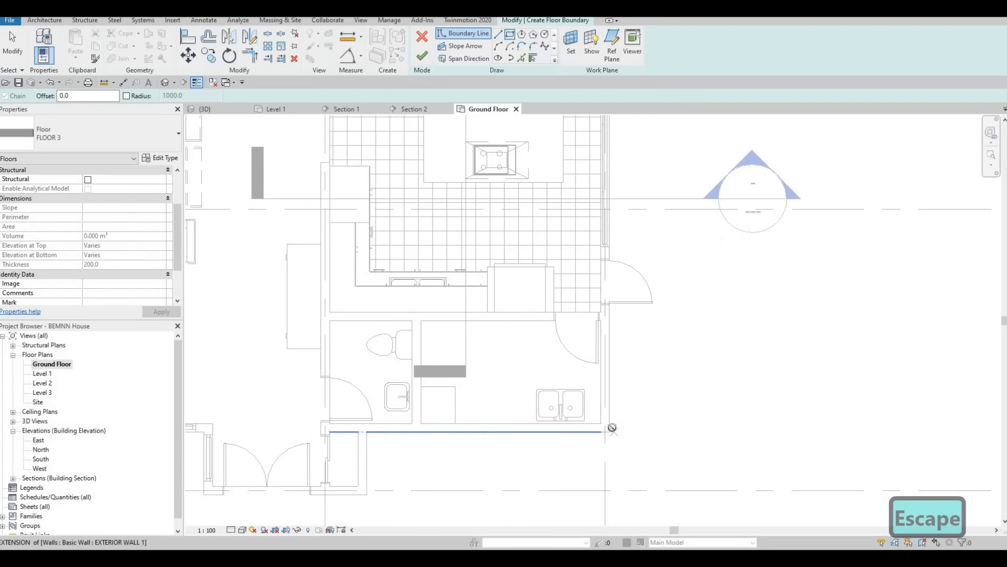
left_click(610, 430)
middle_click_drag(661, 261, 657, 409)
scroll(630, 432, "down", 2)
left_click(646, 248)
key("Escape")
scroll(618, 282, "up", 1)
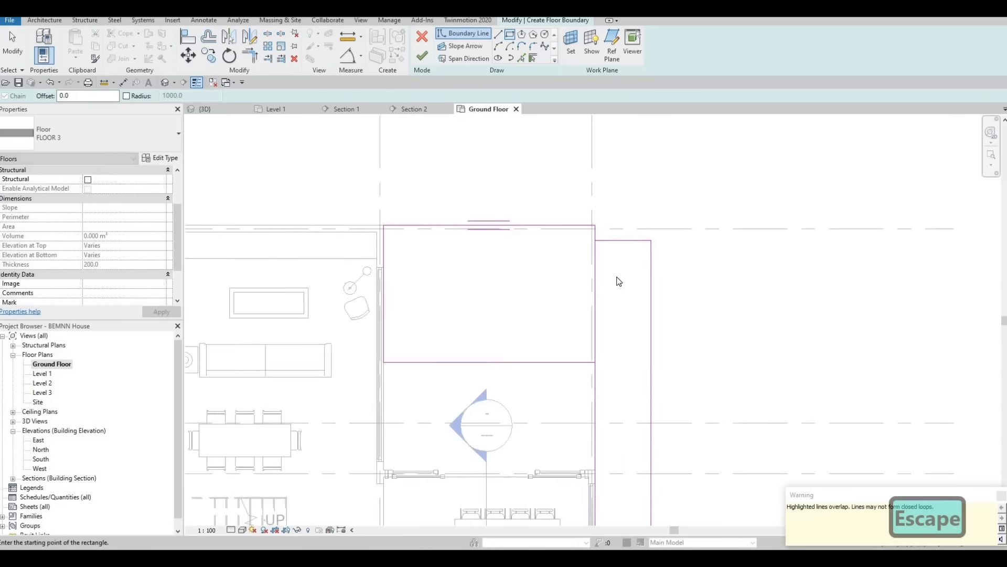
Step: Trim the first rectangle's edge along grid A to the side strip's outer line and delete the strip's leftover short end line
scroll(618, 282, "up", 1)
key("Escape")
key("Escape")
key("t")
key("r")
left_click(561, 219)
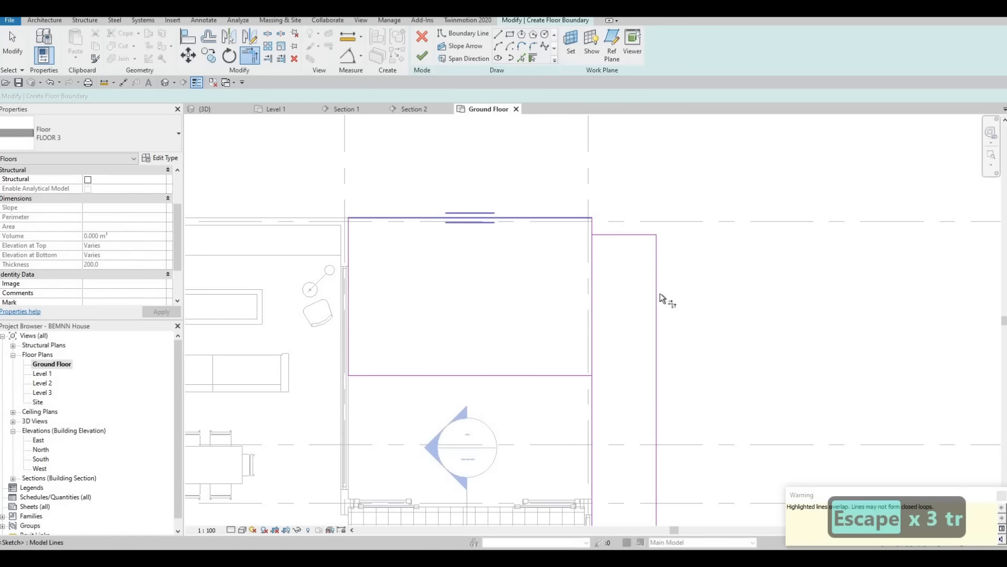
left_click(608, 245)
key("Escape")
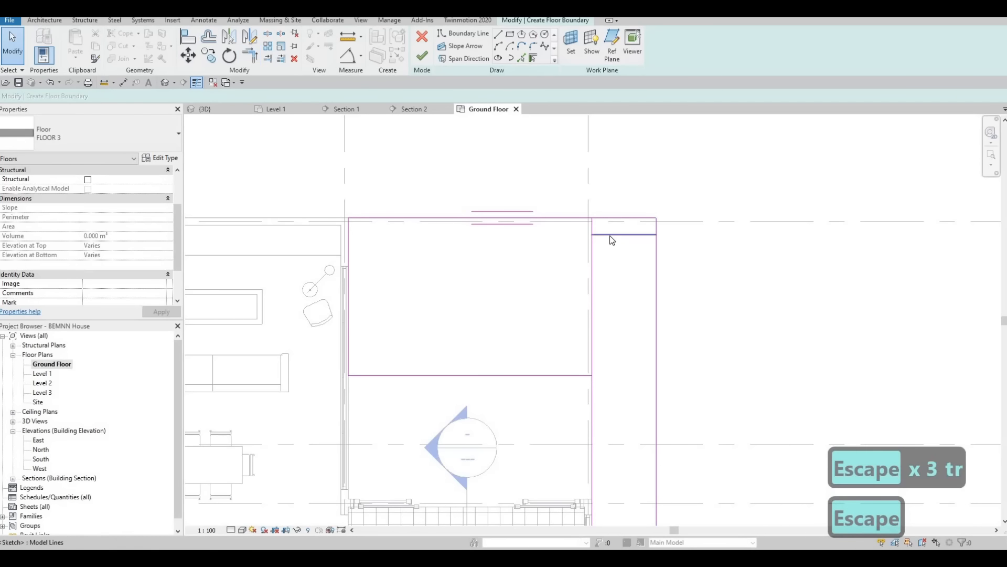
left_click(604, 235)
key("Delete")
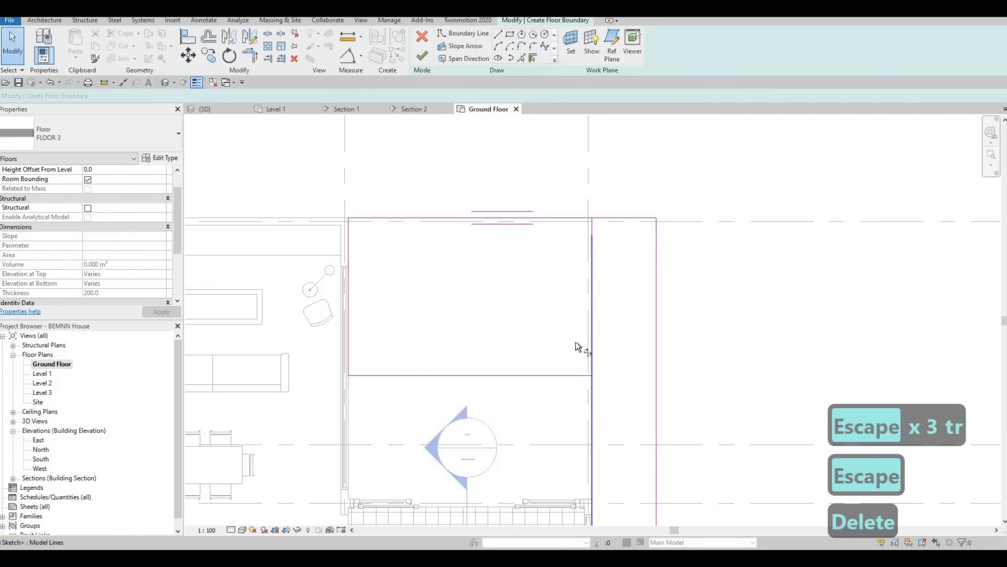
Step: Trim the strip's inner line to the deck edge line and delete the leftover line between the two rectangles to form one L-shaped loop
key("t")
key("r")
left_click(593, 391)
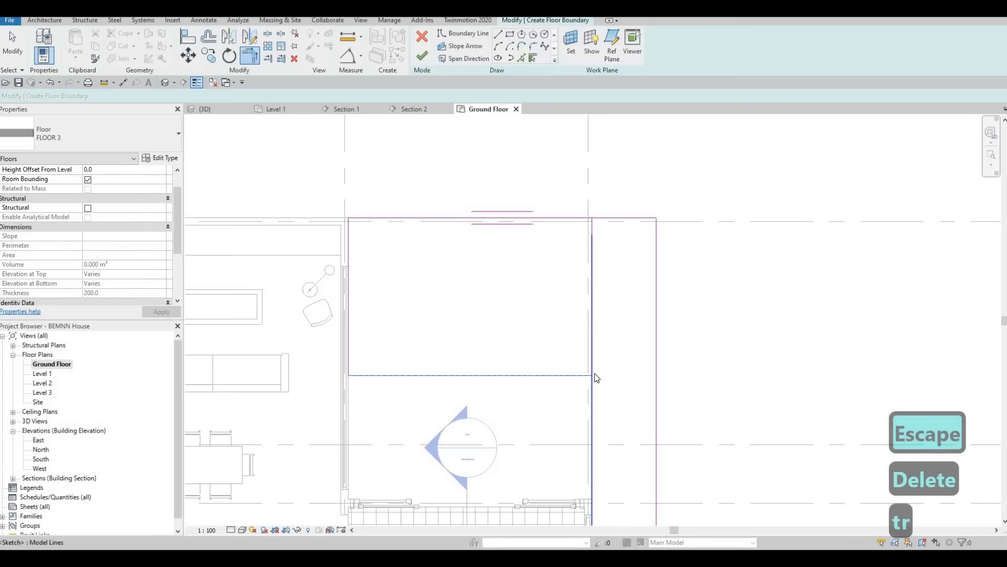
key("Escape")
key("Escape")
left_click(590, 345)
key("Delete")
scroll(624, 315, "down", 3)
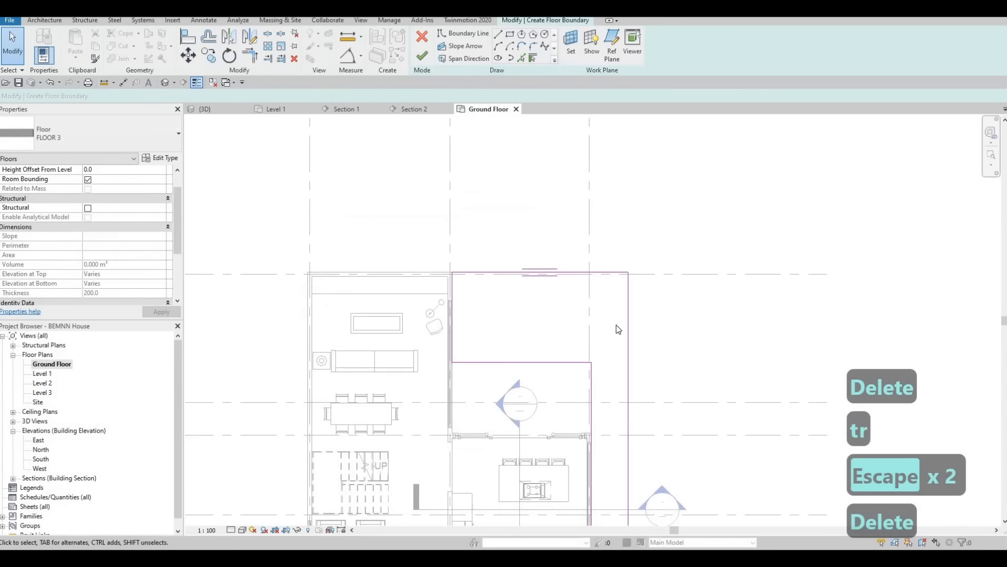
key("Escape")
Step: Set the width of the side strip to 1200 mm
scroll(674, 341, "up", 2)
left_click(671, 388)
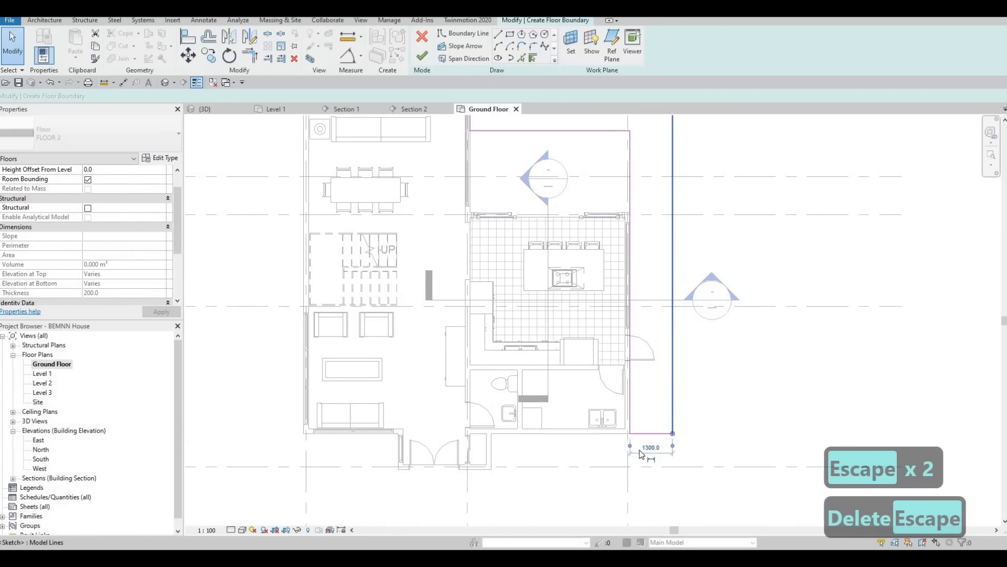
scroll(698, 417, "up", 3)
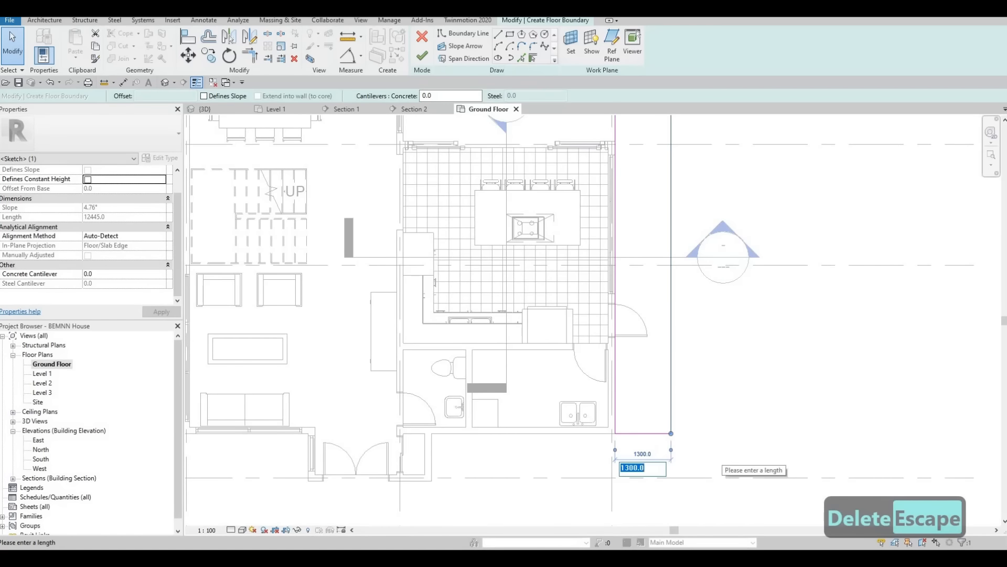
type("1200")
key("Return")
key("Escape")
key("Escape")
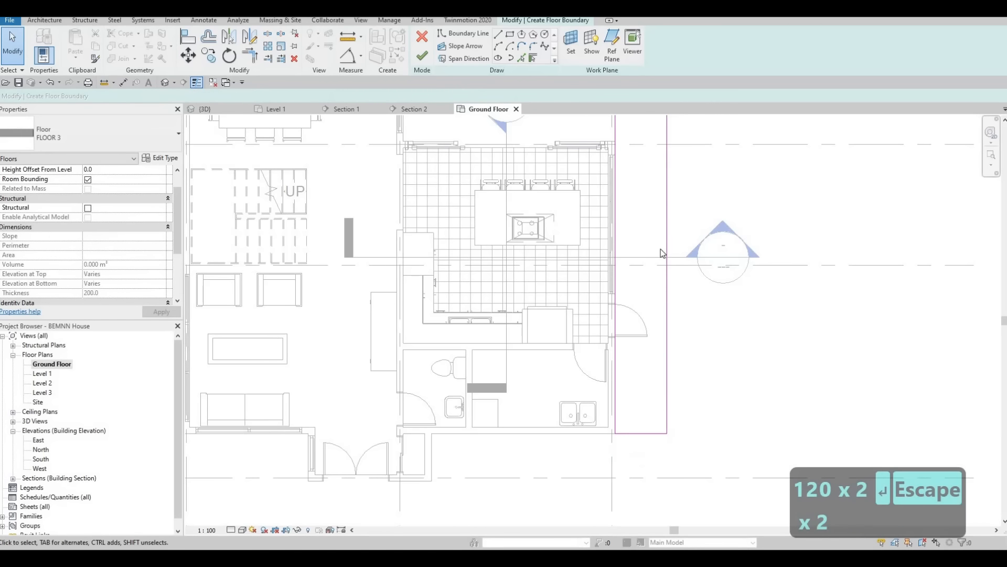
Step: Check the L-shaped boundary around the house and finish the FLOOR 3 sketch
scroll(686, 313, "down", 3)
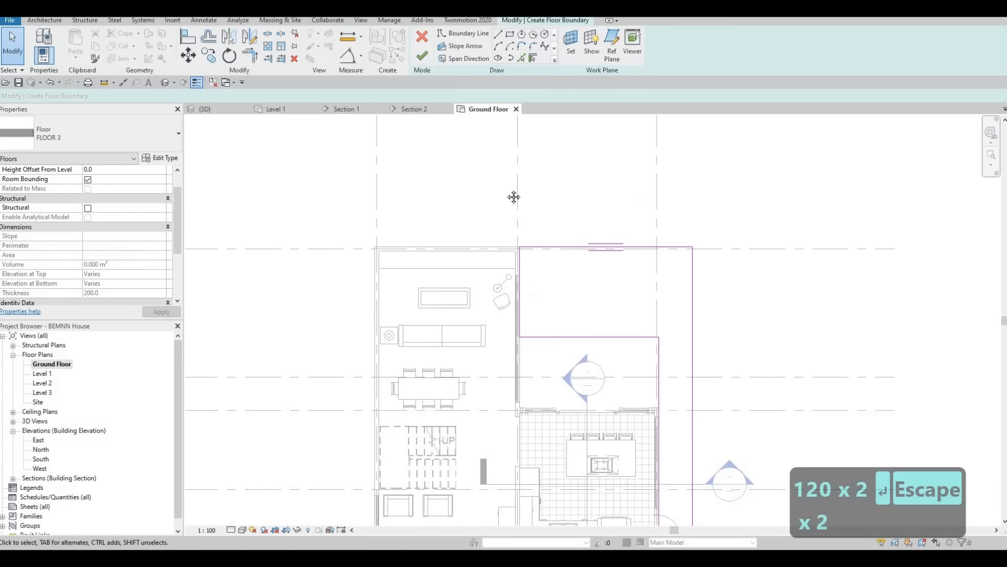
scroll(472, 198, "up", 2)
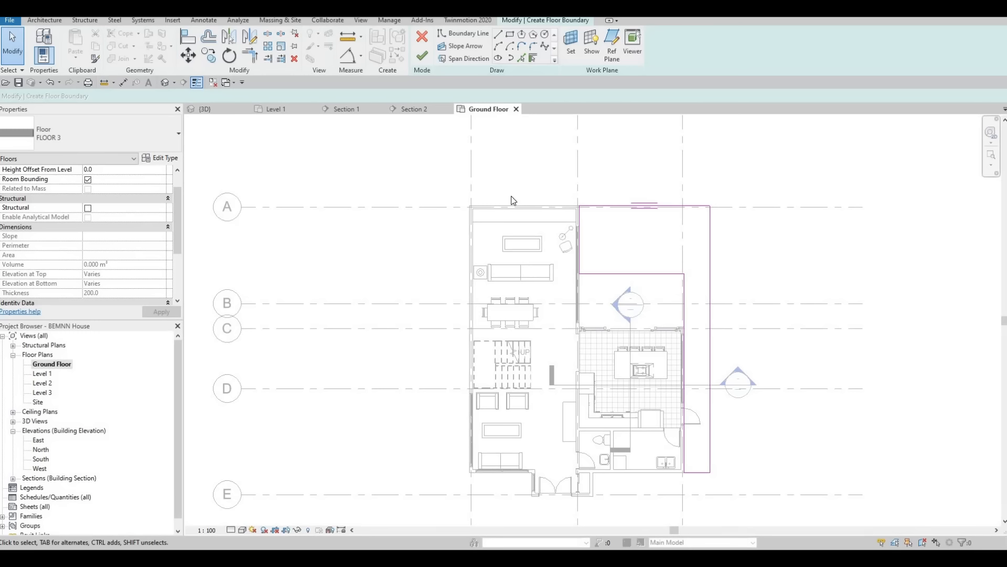
key("Escape")
key("Escape")
middle_click_drag(459, 438, 460, 395)
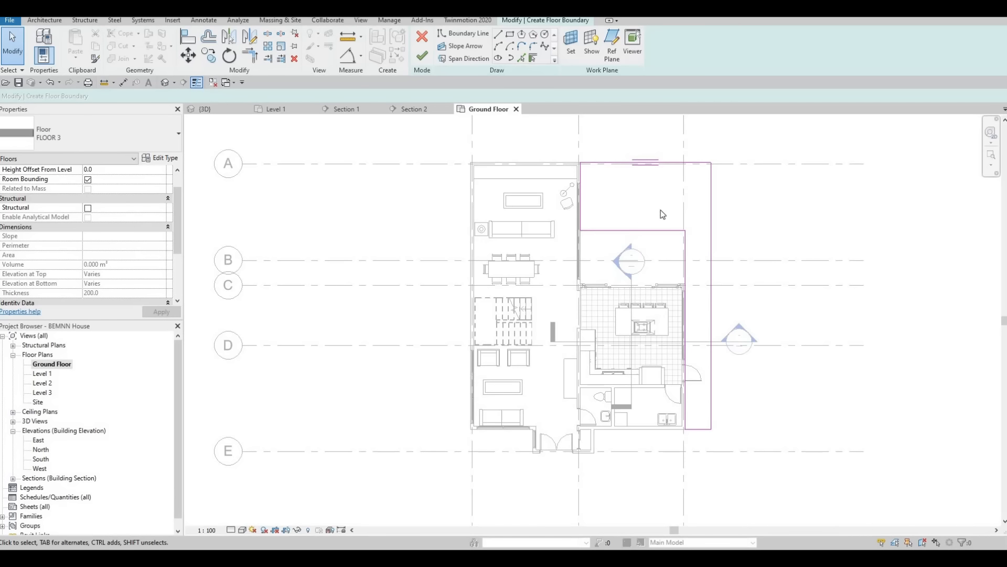
left_click(711, 419)
middle_click_drag(487, 468, 490, 438)
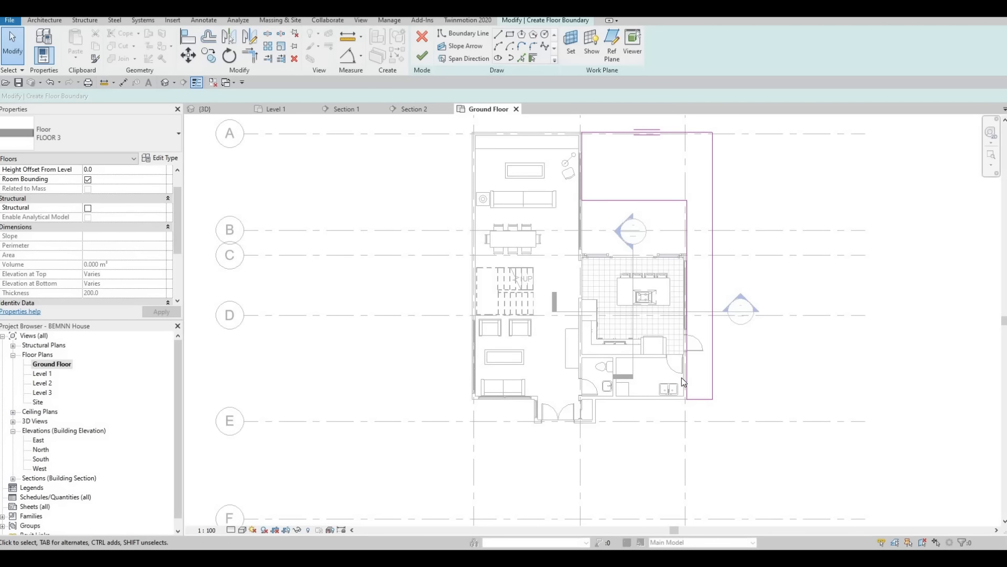
key("Escape")
key("Escape")
middle_click_drag(651, 264, 479, 286)
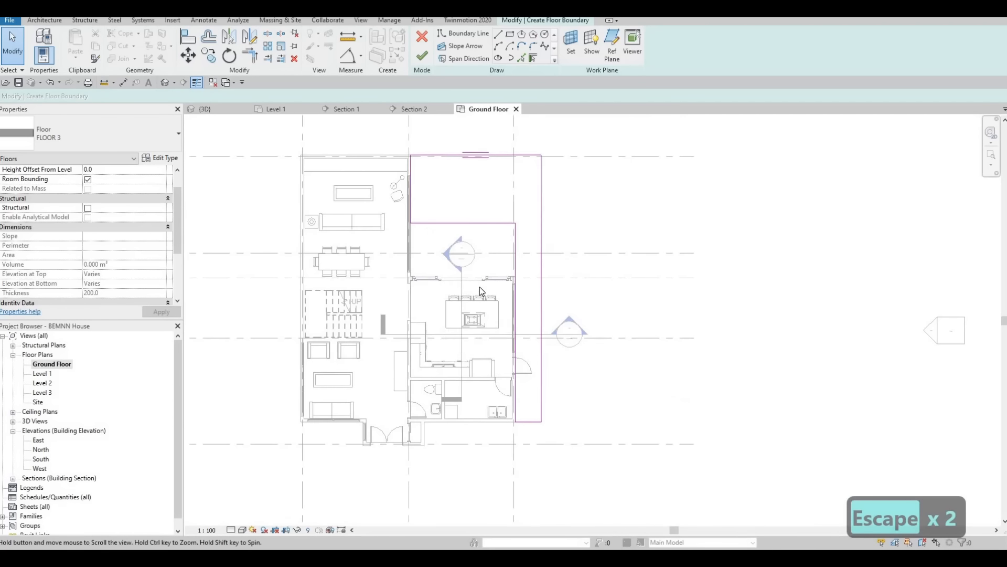
scroll(480, 287, "up", 2)
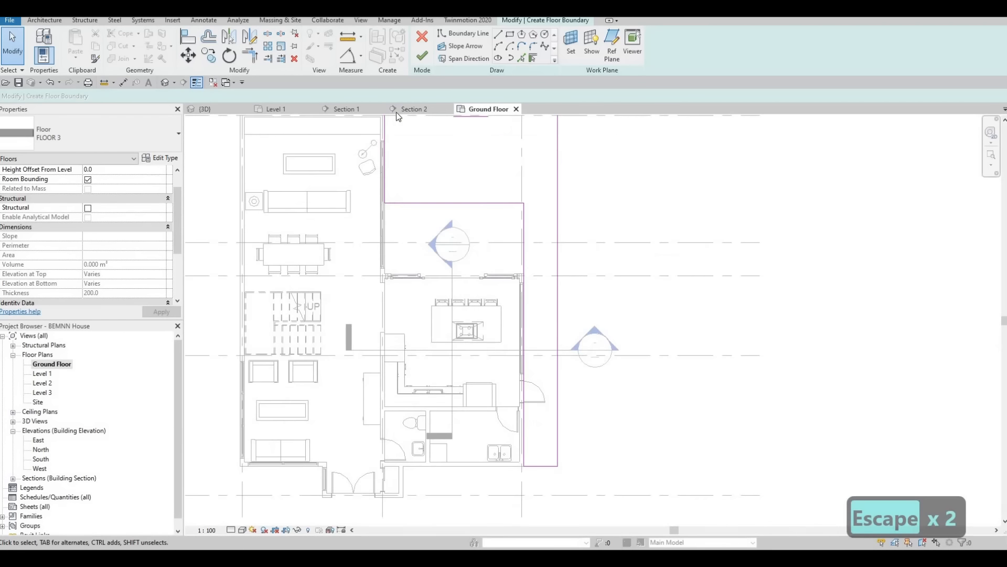
left_click(422, 56)
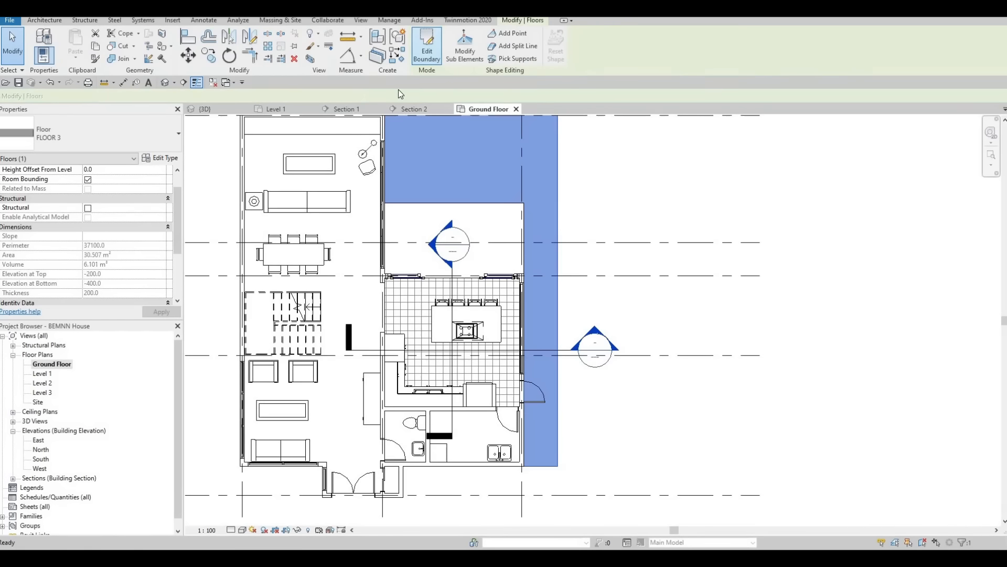
Step: Examine the grass floor and the base of the exterior walls from several sides in 3D
left_click(207, 109)
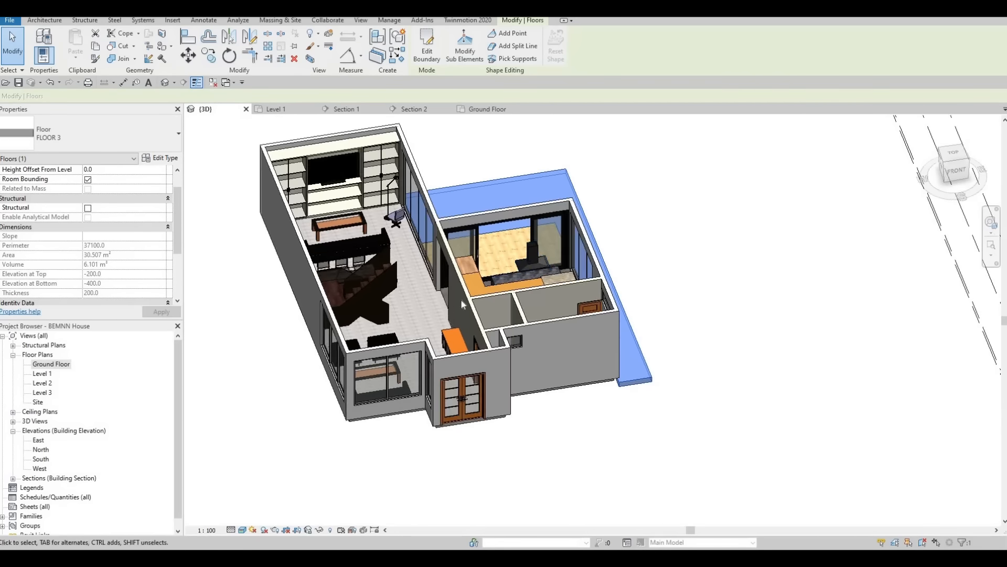
middle_click_drag(461, 298, 687, 315, "shift")
scroll(626, 291, "up", 8)
key("Escape")
scroll(551, 301, "up", 1)
scroll(553, 301, "down", 1)
scroll(604, 334, "down", 2)
middle_click_drag(603, 334, 629, 315)
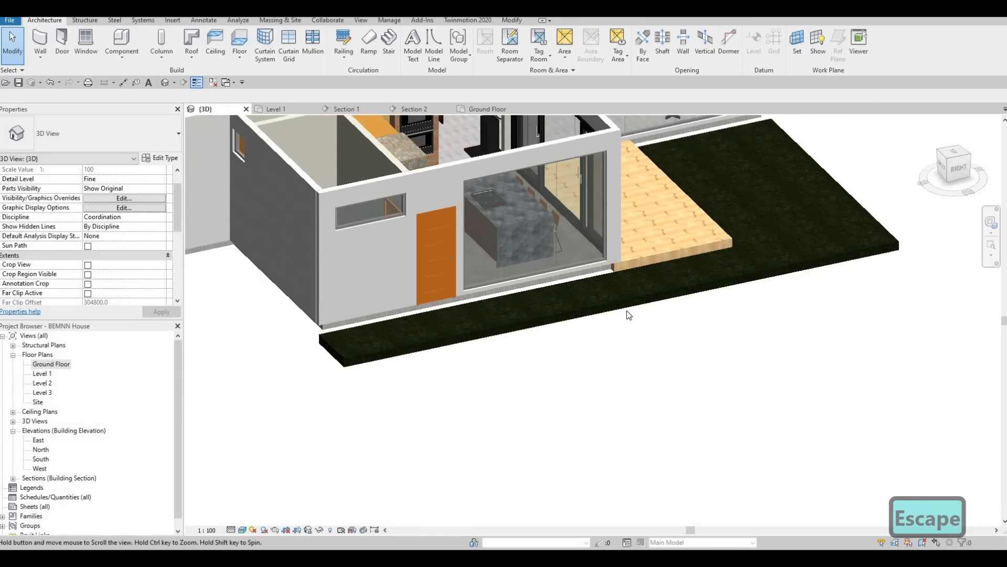
scroll(629, 315, "down", 3)
middle_click_drag(452, 332, 537, 253, "shift")
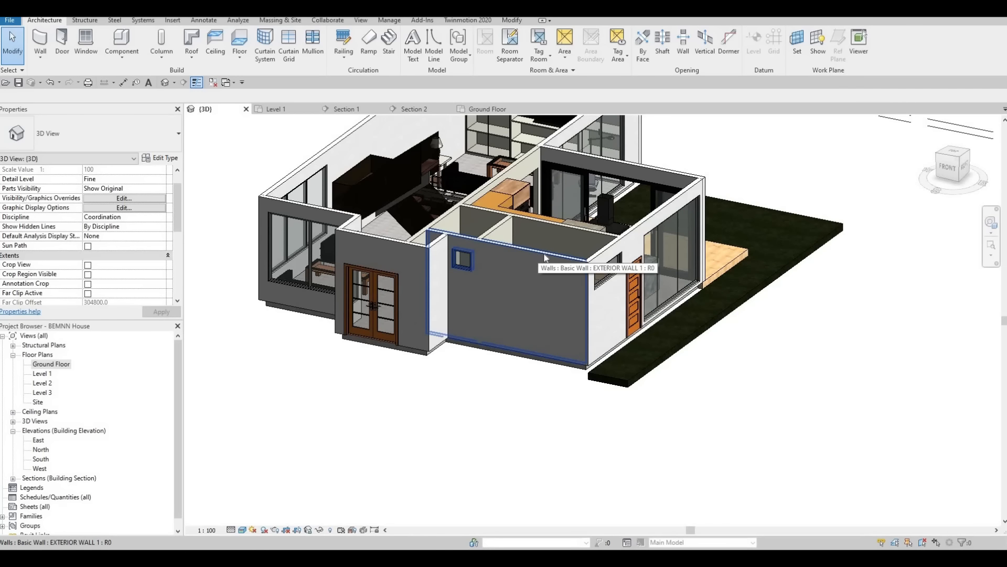
scroll(541, 254, "down", 2)
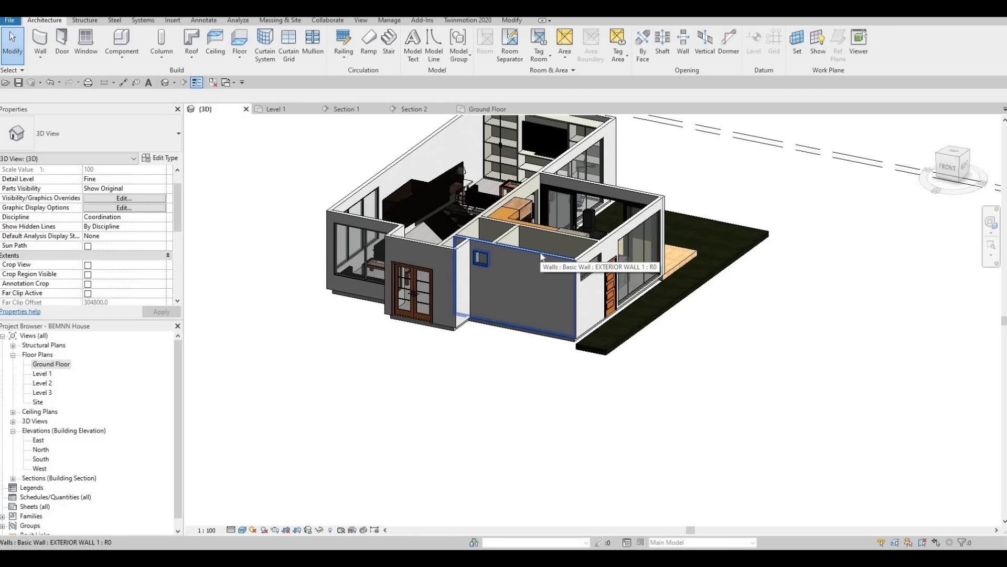
Step: Select the whole chain of EXTERIOR WALL 1 walls around the house and set their base constraint to Ground Floor
key("Tab")
key("Tab")
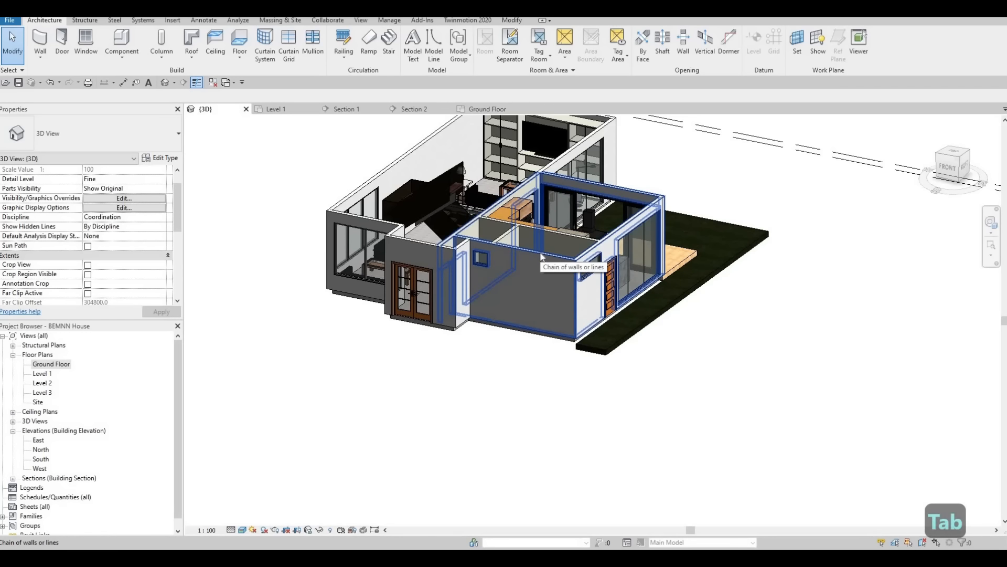
key("Tab")
key("Tab")
key("Tab")
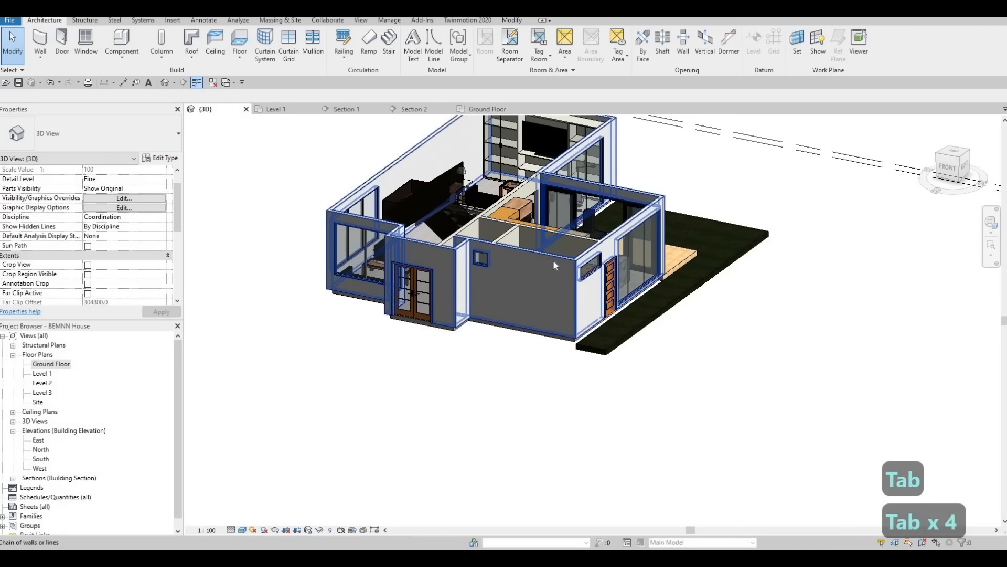
key("Tab")
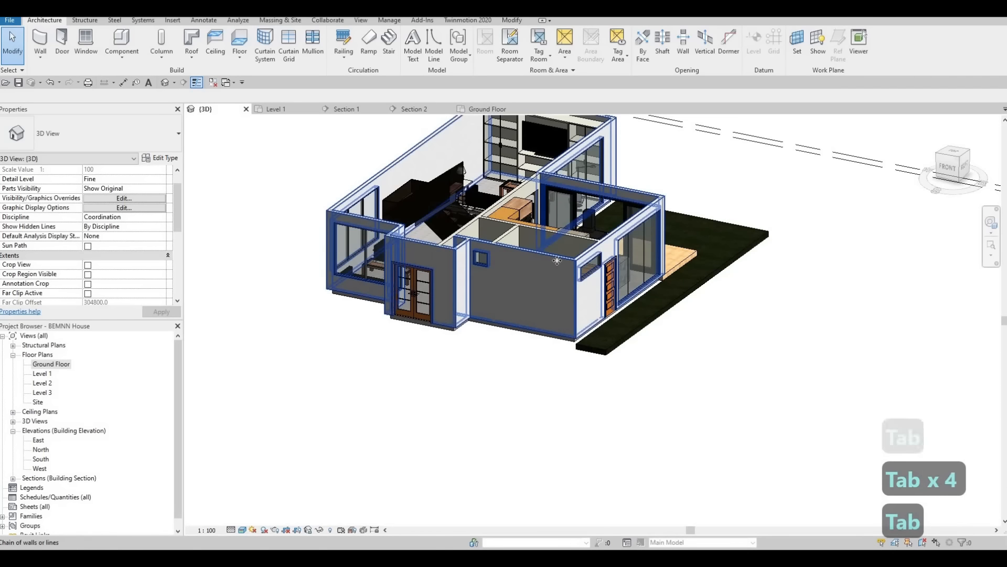
left_click(538, 279)
middle_click_drag(539, 279, 501, 240, "shift")
scroll(501, 240, "up", 3)
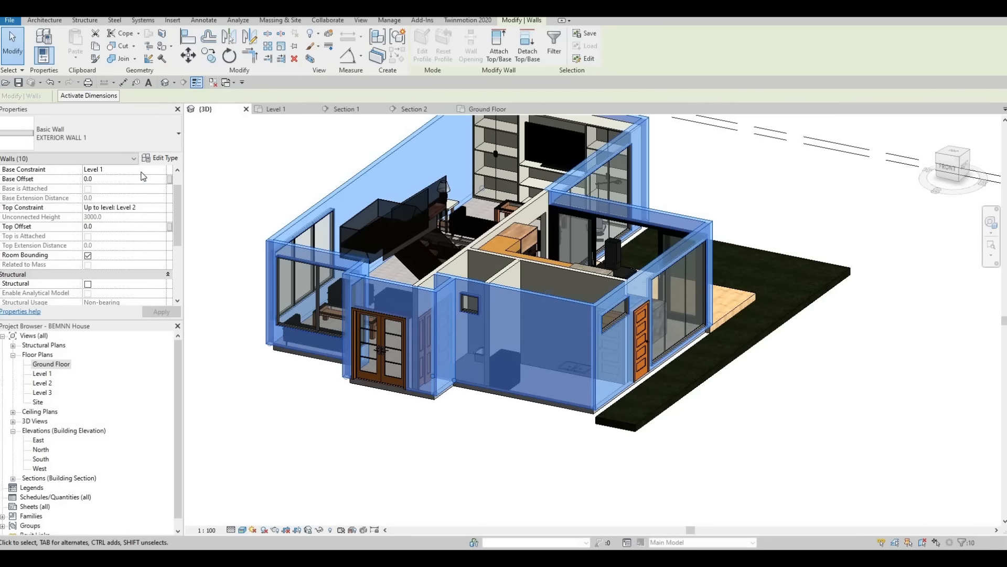
left_click(161, 173)
left_click(160, 171)
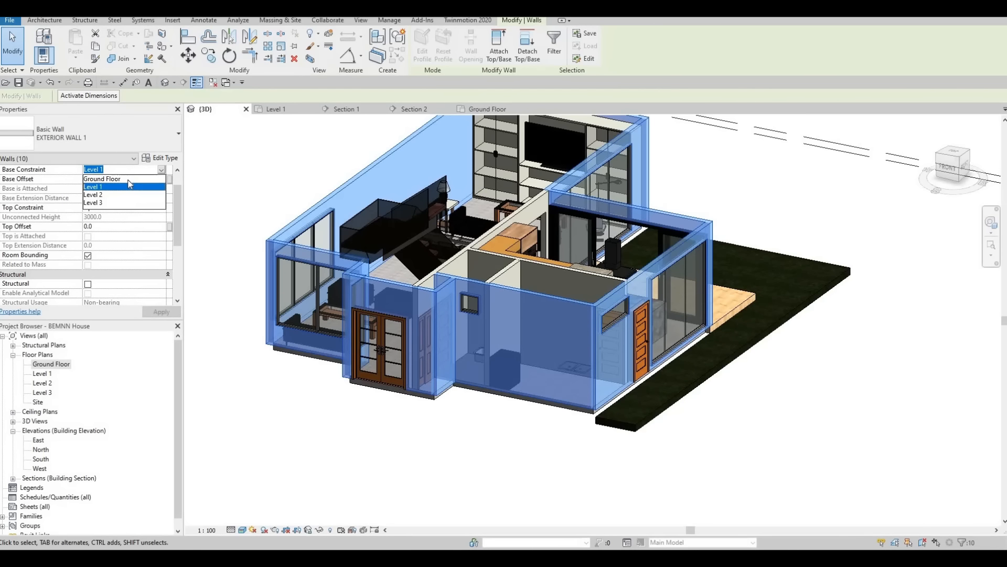
left_click(126, 179)
left_click(161, 311)
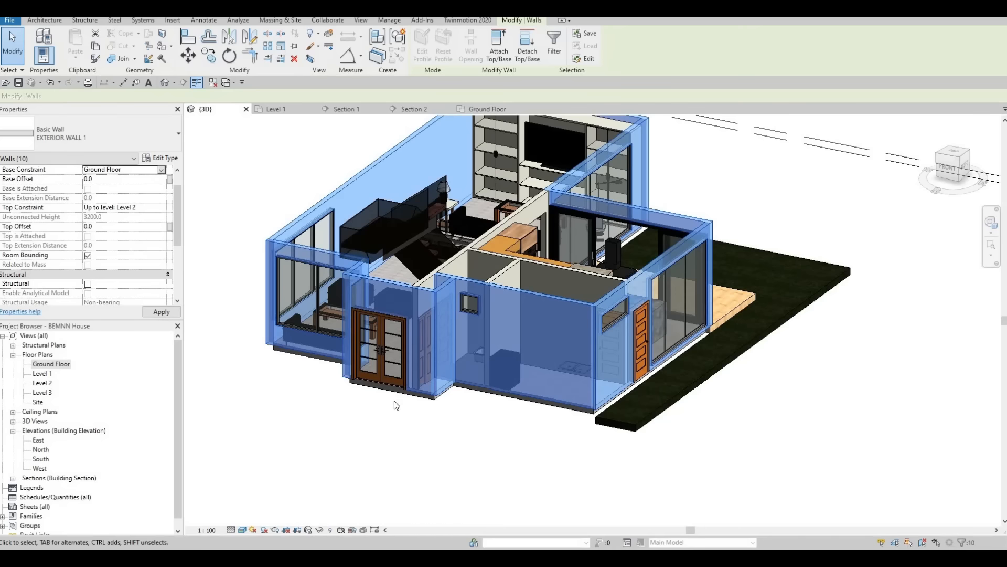
key("Escape")
key("Escape")
key("Escape")
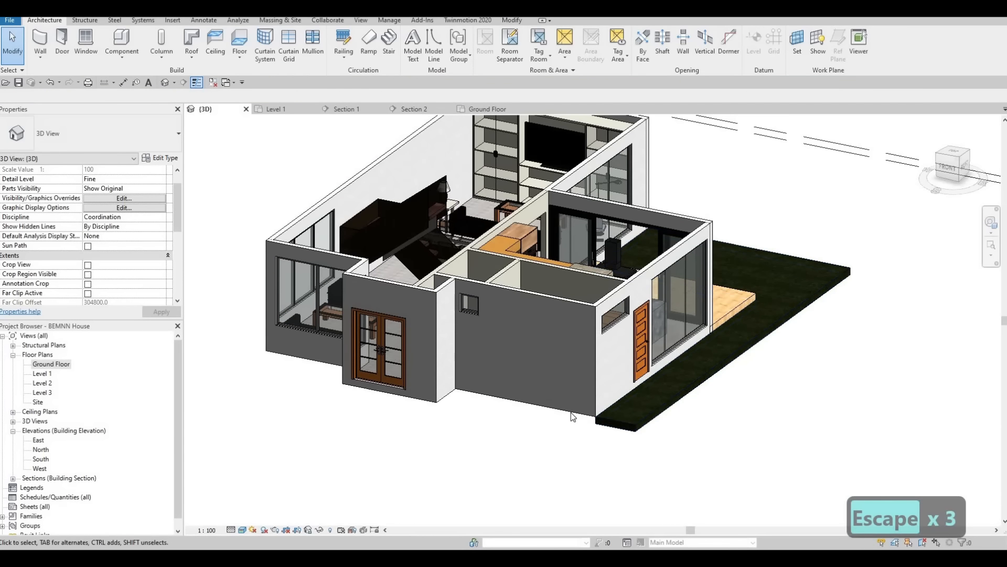
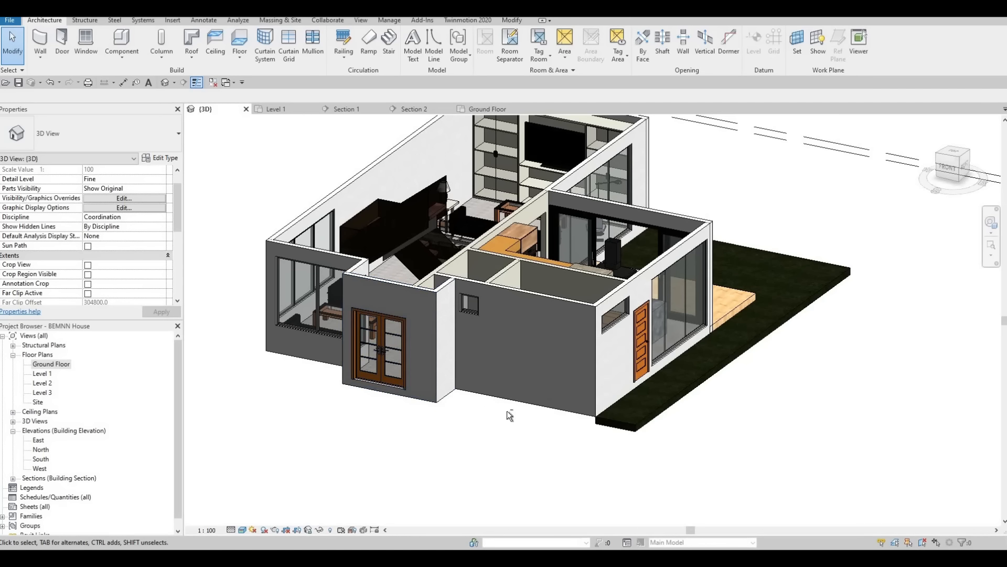
Step: Examine the timber deck, the grass around it and the front entrance from several sides in 3D
middle_click_drag(292, 414, 660, 355, "shift")
scroll(511, 376, "up", 10)
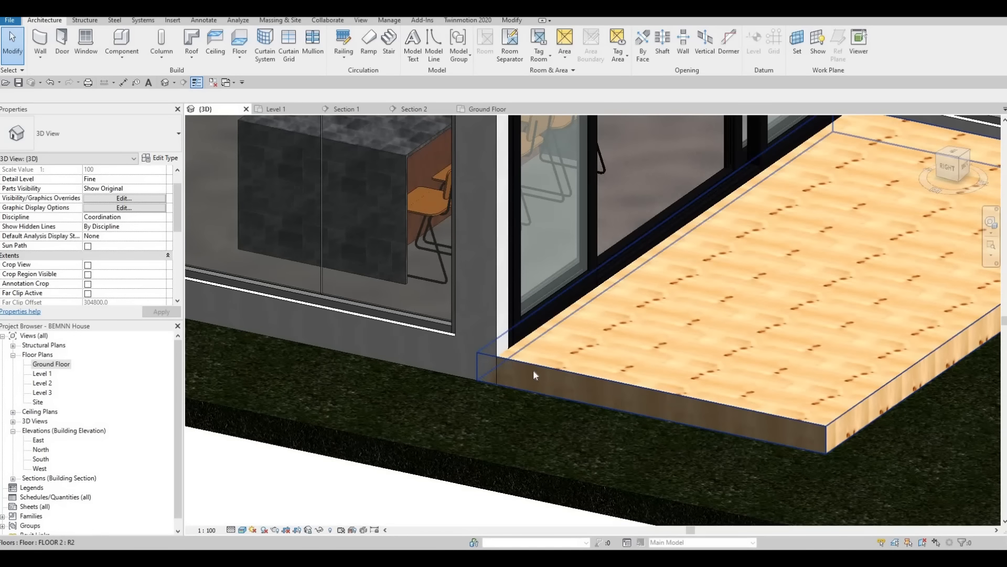
scroll(534, 388, "down", 4)
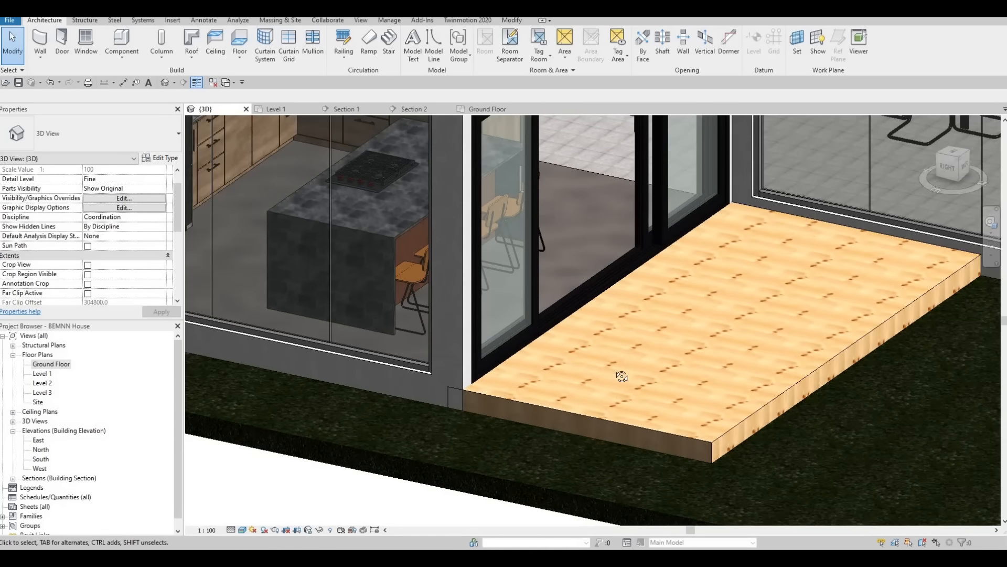
scroll(624, 335, "up", 2)
middle_click_drag(617, 339, 644, 341, "shift")
scroll(644, 341, "up", 1)
scroll(606, 342, "down", 1)
middle_click_drag(755, 341, 652, 330)
scroll(614, 349, "down", 1)
scroll(614, 349, "down", 1)
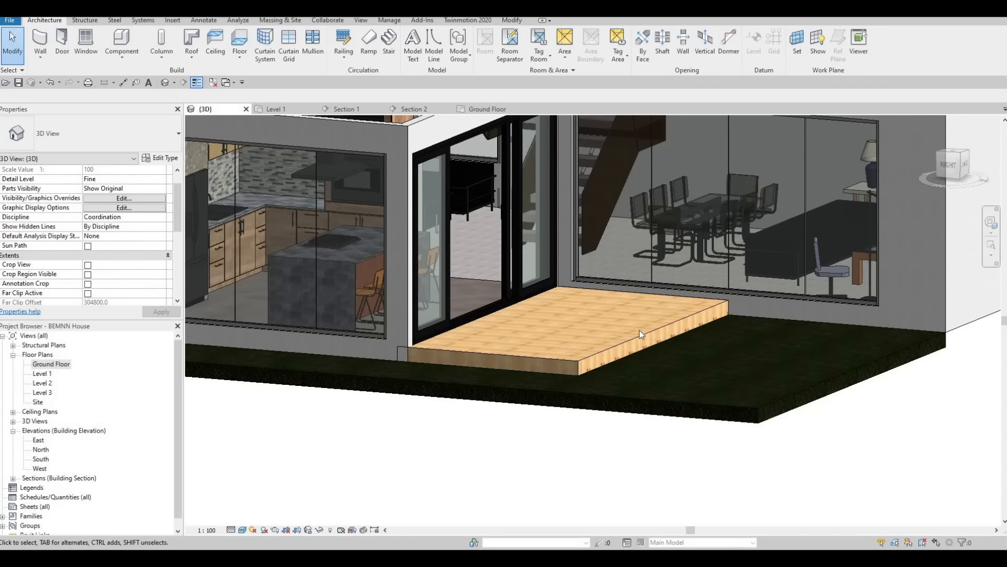
middle_click_drag(725, 387, 660, 388, "shift")
middle_click_drag(530, 337, 530, 371, "shift")
middle_click_drag(593, 349, 545, 339, "shift")
scroll(629, 358, "down", 1)
middle_click_drag(816, 423, 819, 424, "shift")
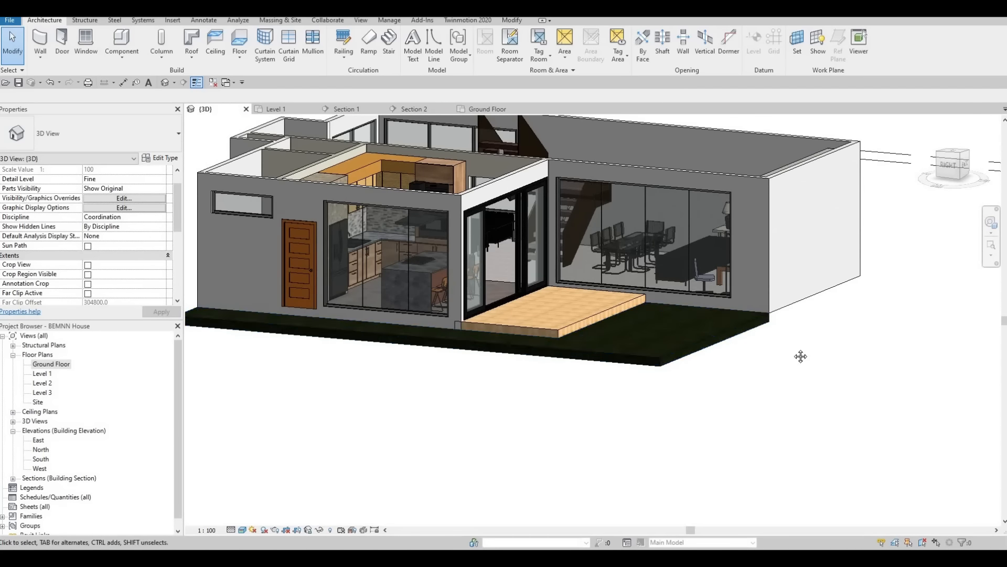
middle_click_drag(801, 355, 739, 414, "shift")
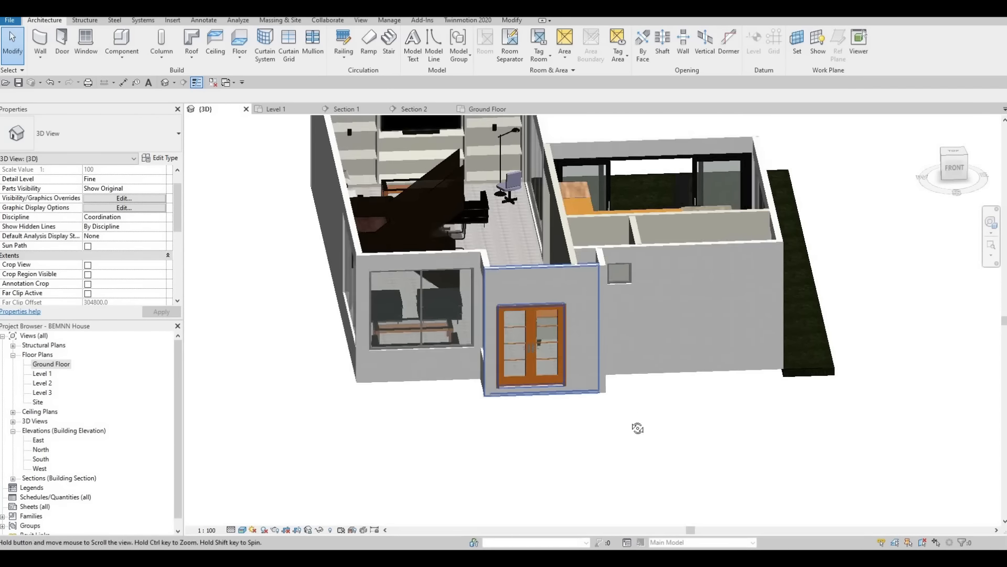
mouse_move(639, 424)
middle_mouse_down("shift")
mouse_move(510, 454)
mouse_move(603, 458)
mouse_move(619, 422)
mouse_move(636, 421)
middle_mouse_up("shift")
middle_click_drag(635, 422, 584, 290)
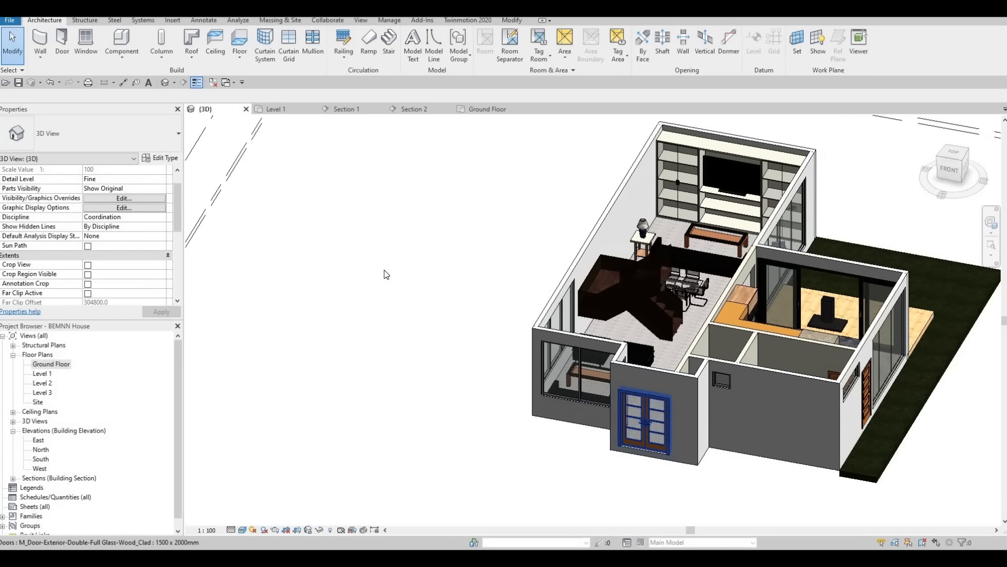
Step: Start a stair on the Ground Floor plan with Level 1 as its top level
left_click(53, 364)
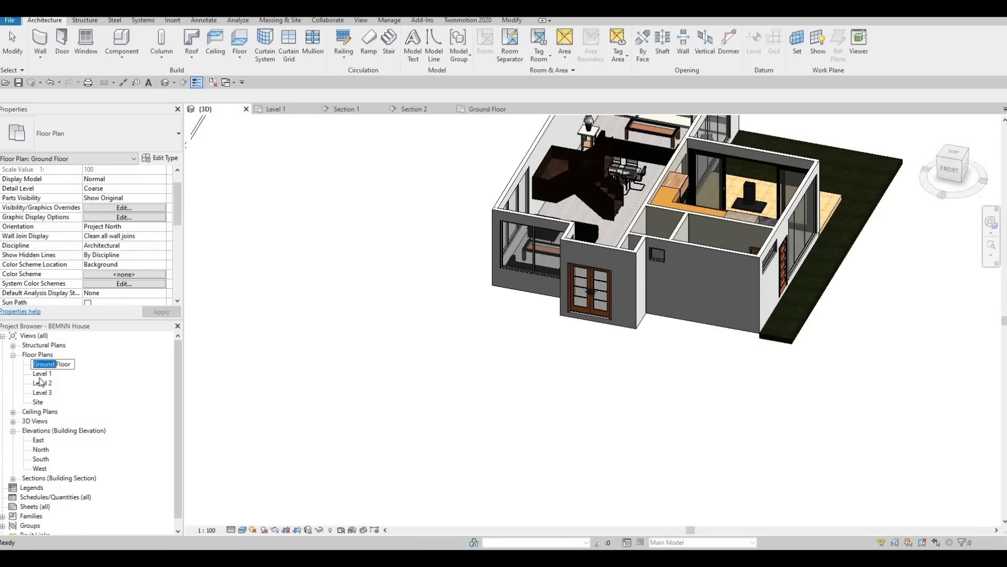
double_click(47, 365)
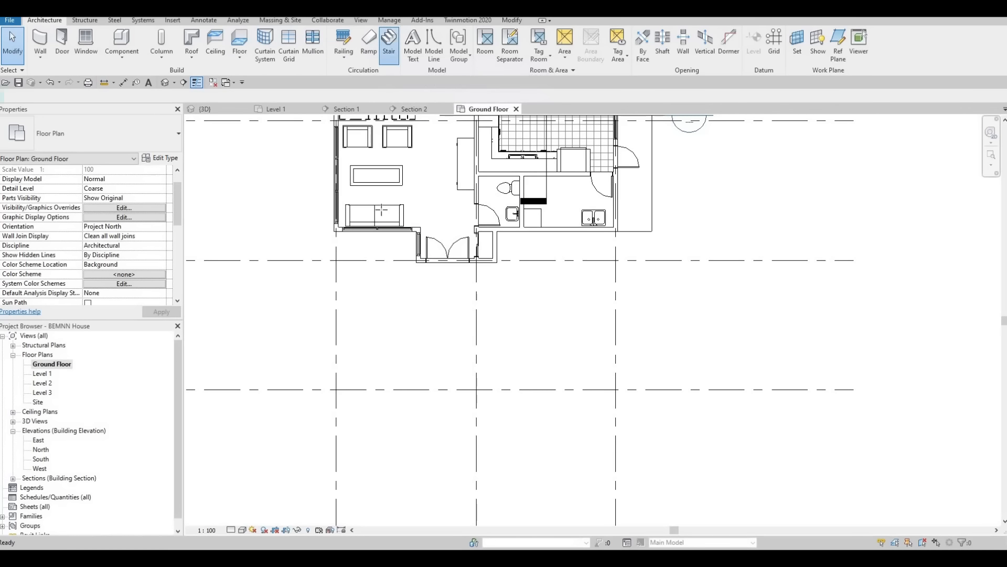
left_click(390, 42)
scroll(430, 299, "up", 3)
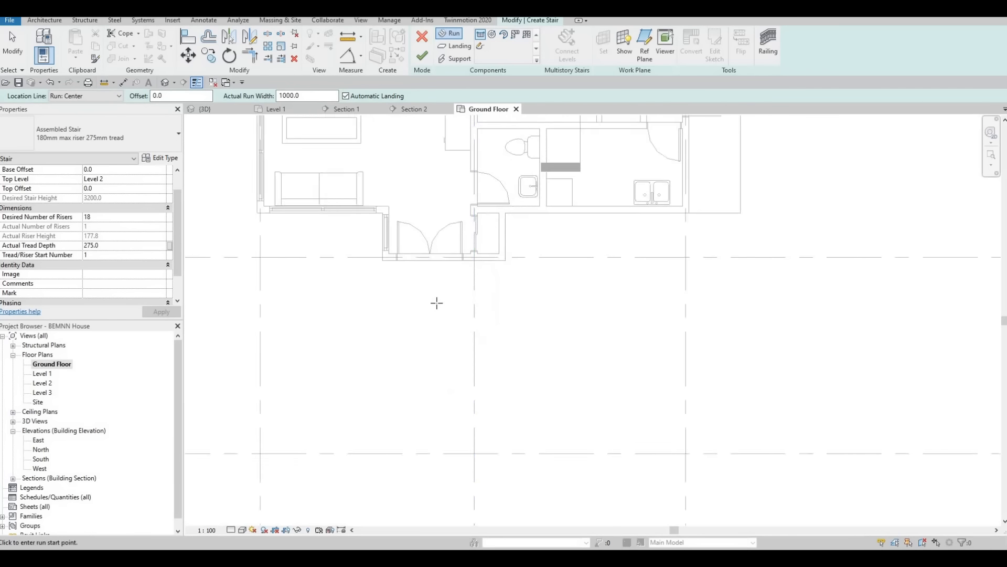
scroll(144, 201, "up", 2)
left_click(154, 199)
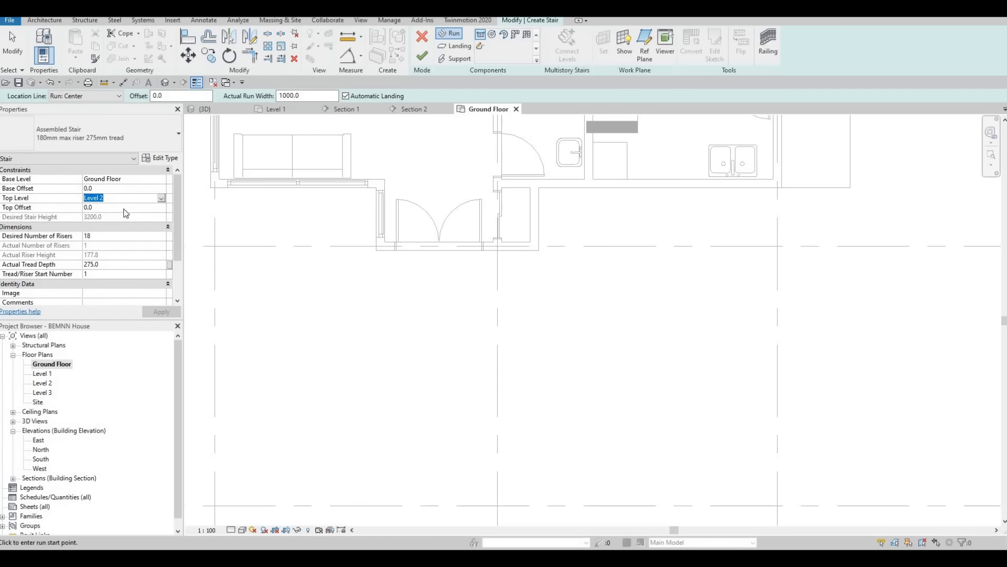
left_click(161, 198)
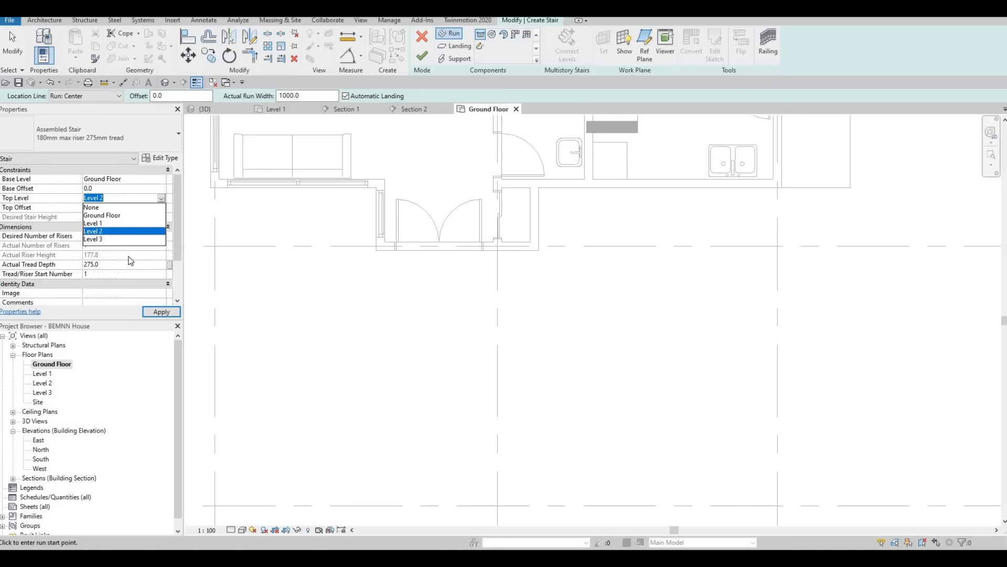
left_click(121, 223)
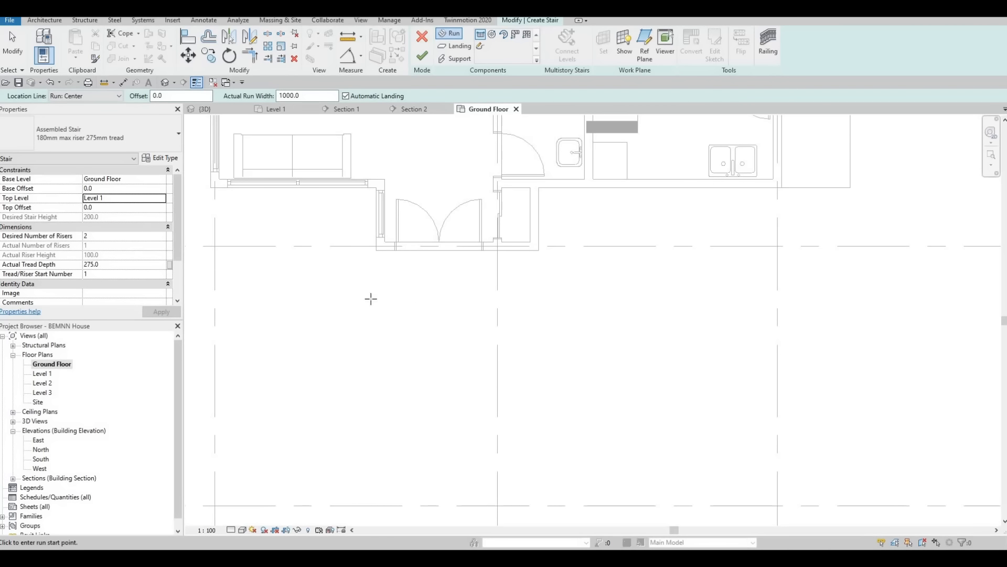
Step: Place a straight two-riser run 1000 mm wide in front of the entrance double doors and finish the stair
left_click(437, 250)
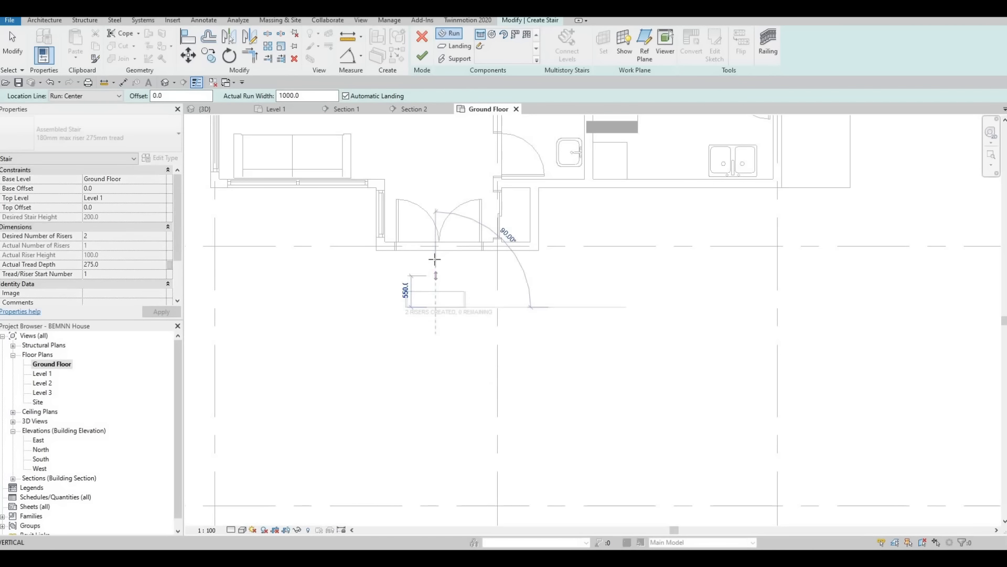
scroll(436, 261, "up", 2)
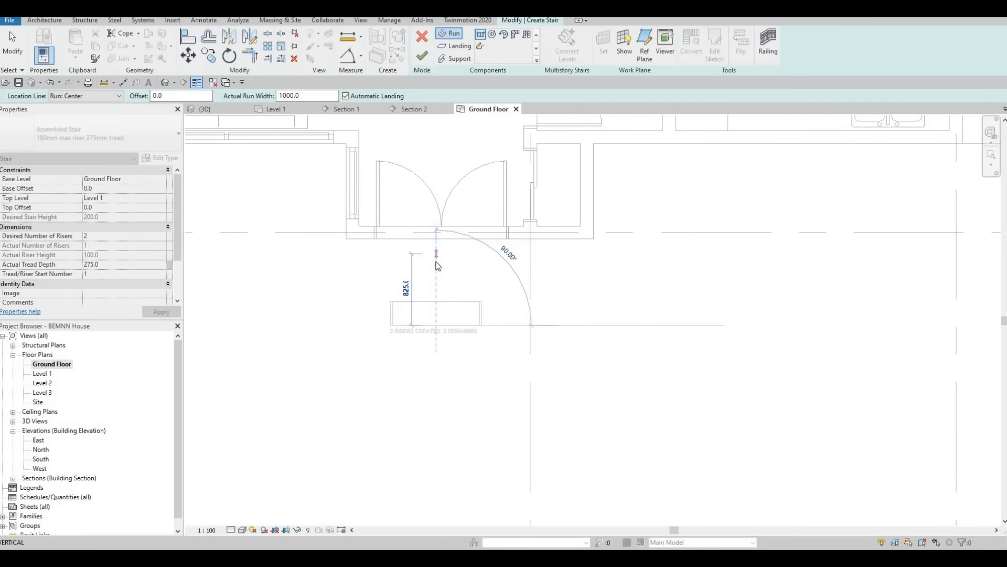
left_click(432, 302)
key("Escape")
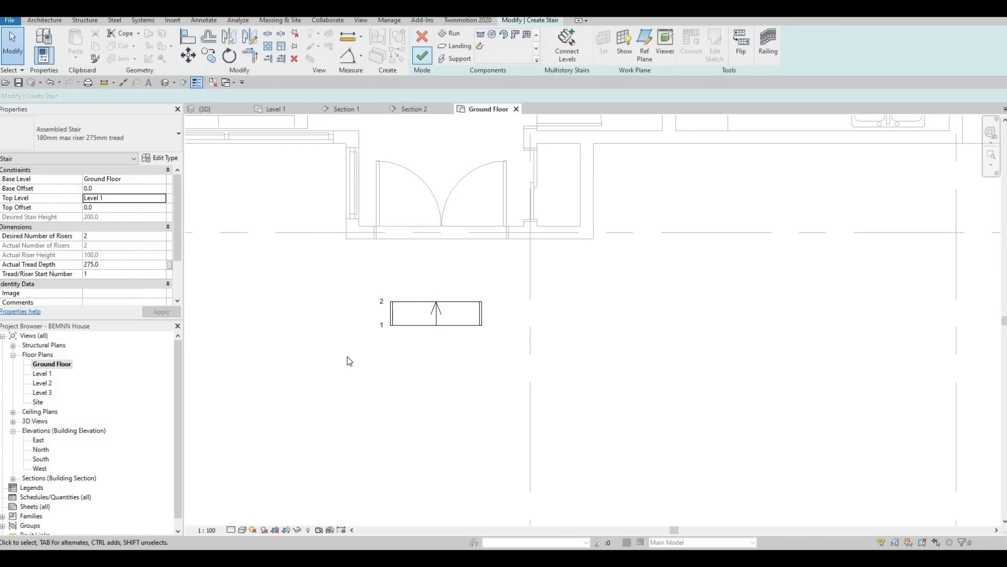
left_click(422, 55)
key("Escape")
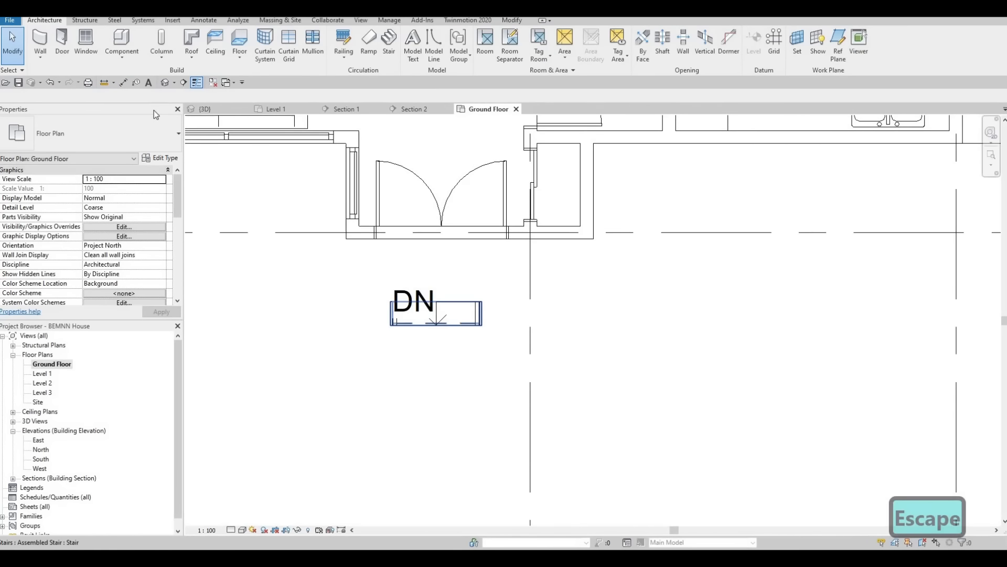
Step: Change the entrance stair's type from Assembled Stair to Precast Stair in the 3D view
left_click(165, 83)
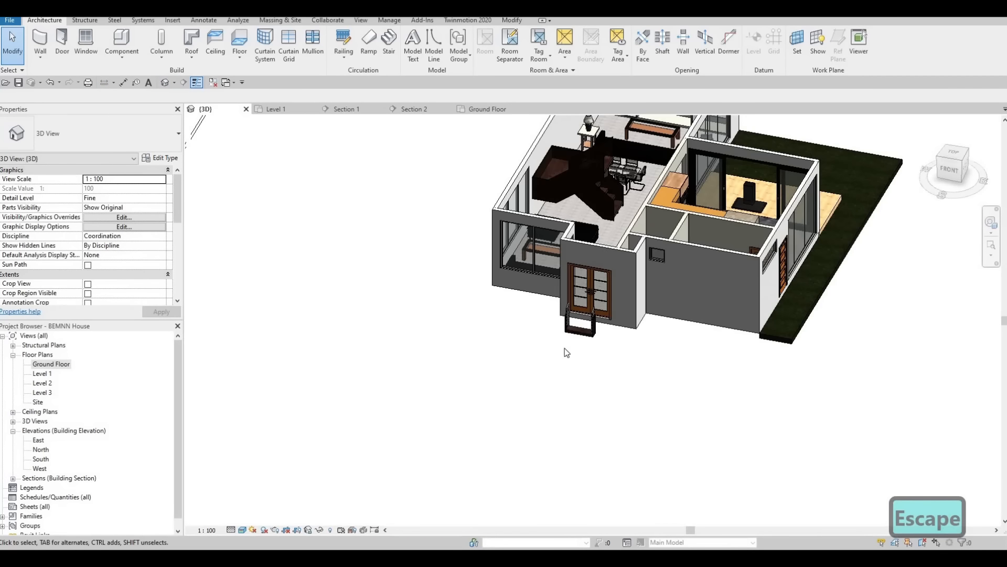
scroll(565, 367, "up", 7)
middle_click_drag(486, 387, 445, 298, "shift")
scroll(403, 226, "down", 3)
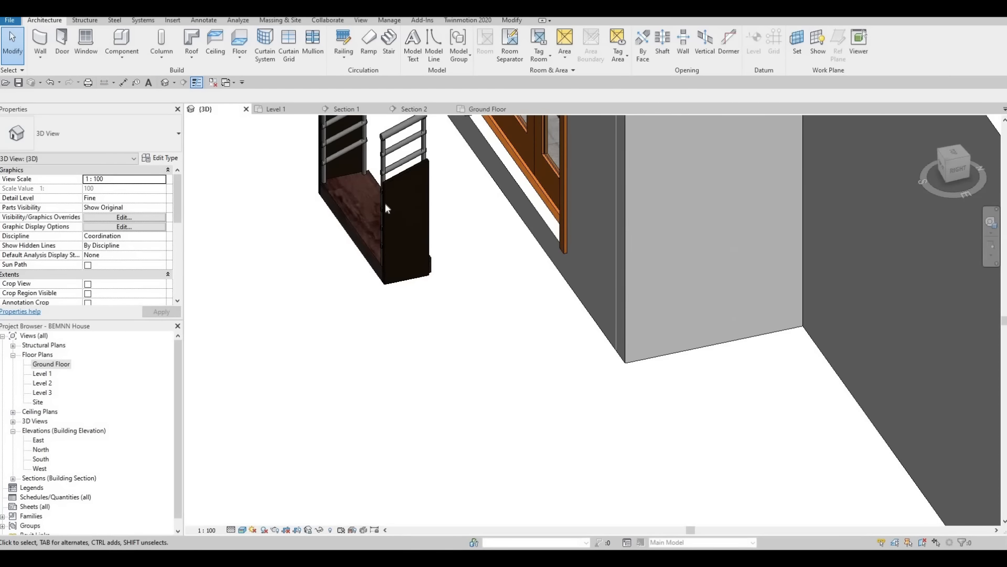
left_click(386, 208)
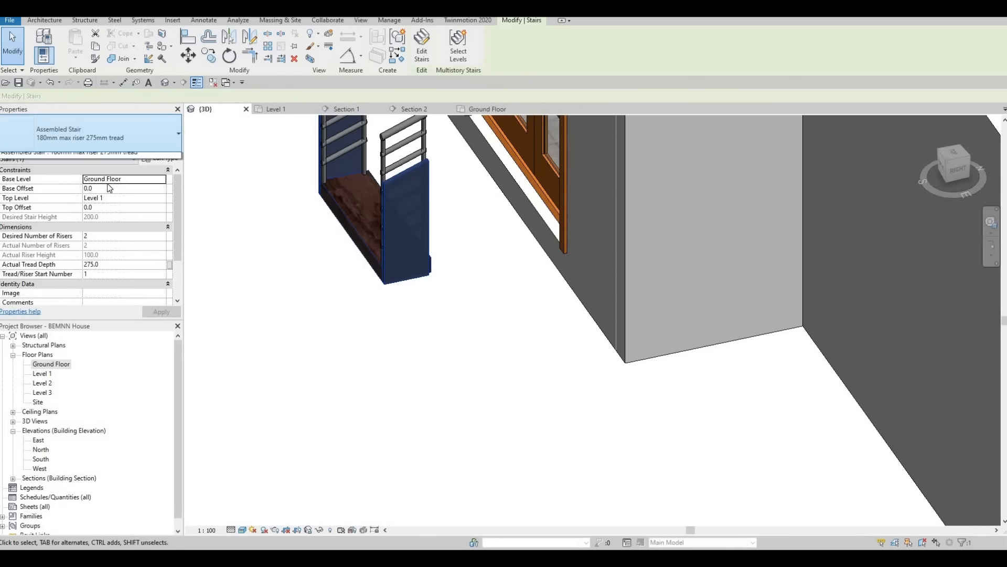
left_click(65, 232)
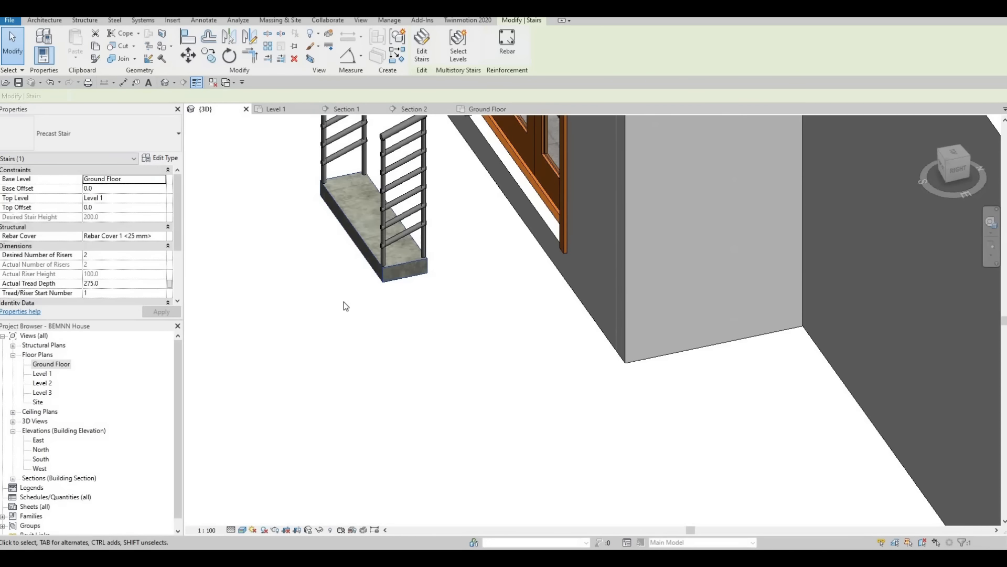
Step: Delete the precast stair in front of the entrance doors
middle_click_drag(546, 296, 346, 274, "shift")
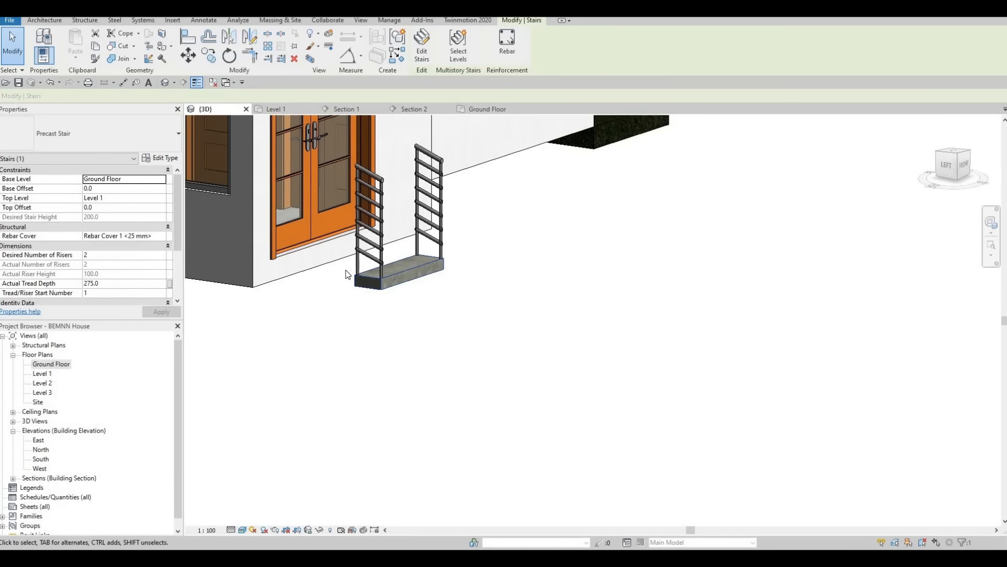
key("Escape")
left_click(397, 272)
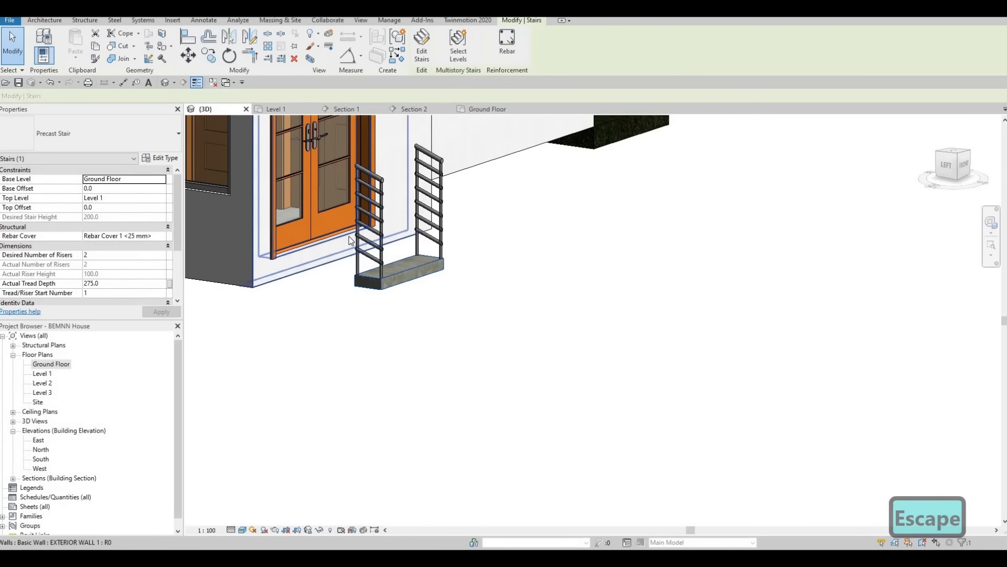
key("Delete")
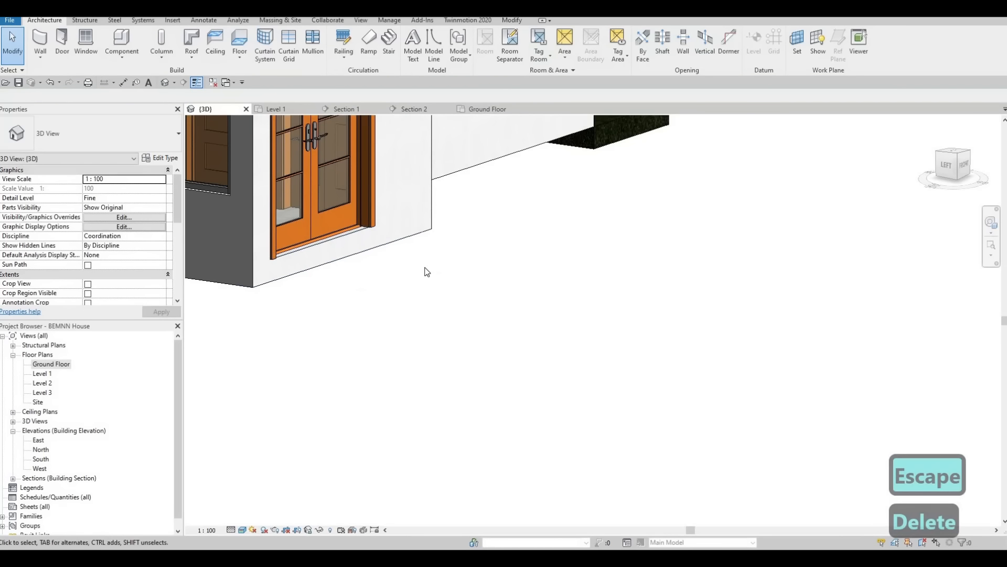
Step: Create an in-place model in the Generic Models category on the Ground Floor plan, keeping the suggested name
middle_click_drag(367, 285, 430, 231, "shift")
scroll(603, 320, "down", 2)
mouse_move(351, 143)
middle_mouse_down()
mouse_move(603, 320)
mouse_move(435, 242)
mouse_move(266, 214)
middle_mouse_up()
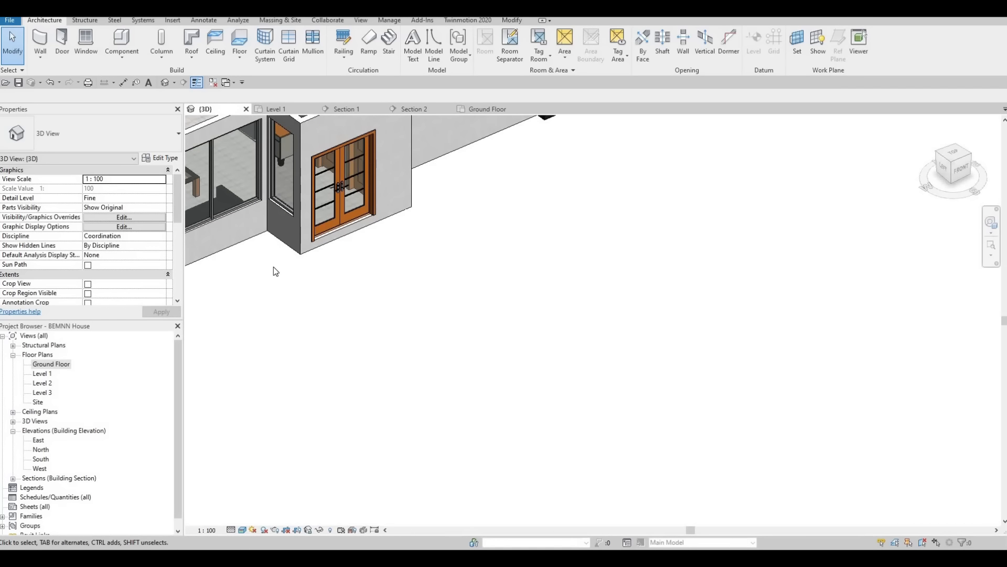
double_click(63, 365)
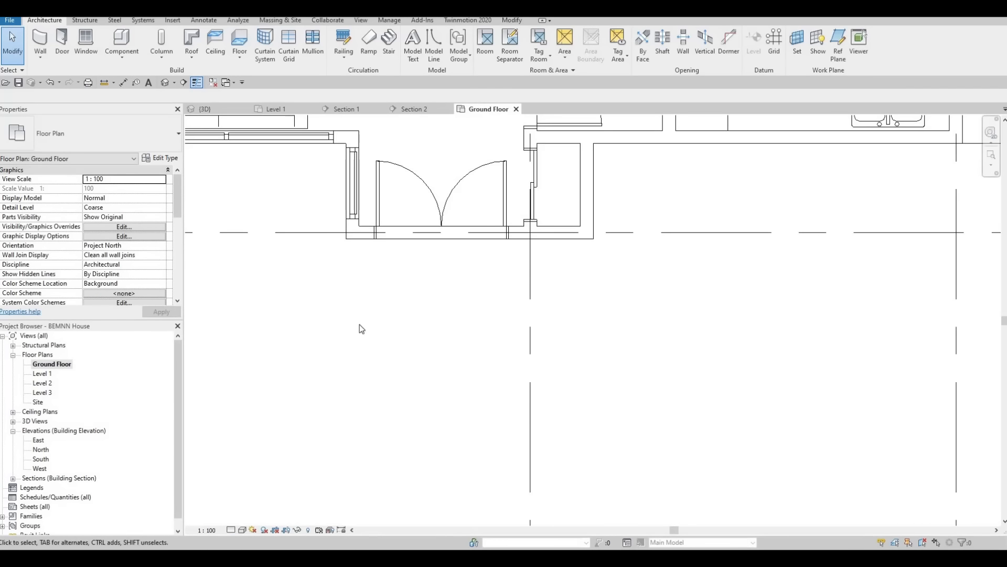
left_click(117, 57)
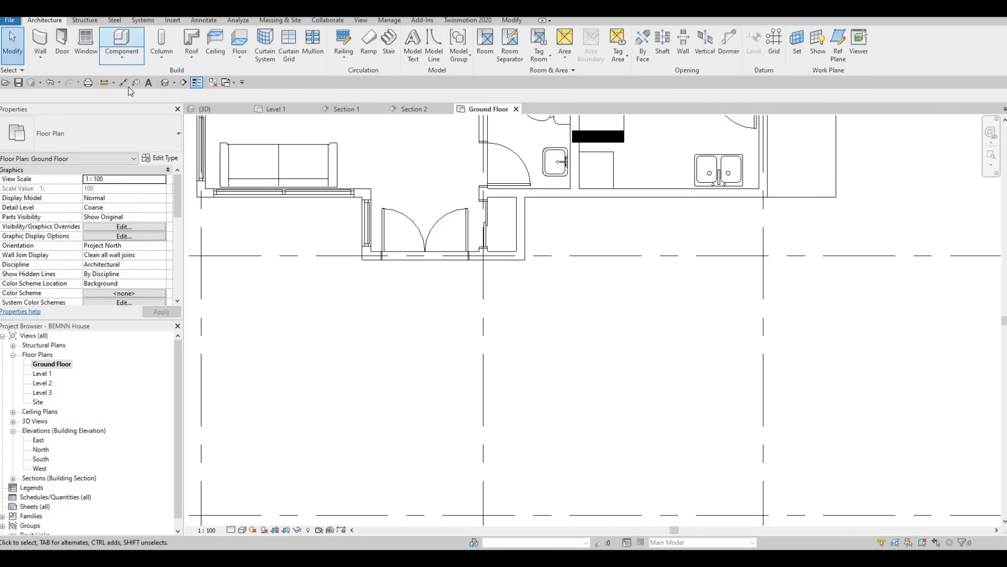
left_click(138, 97)
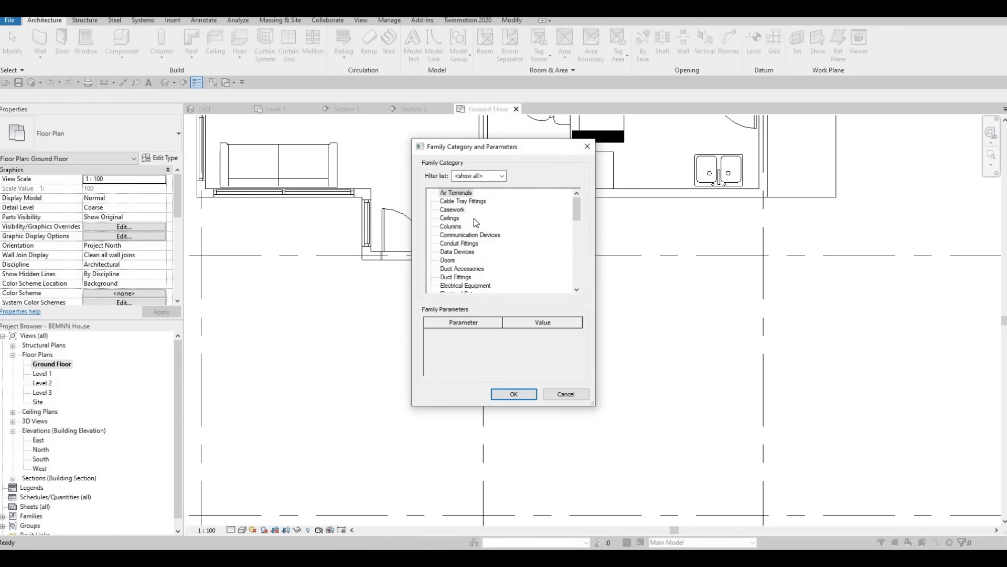
scroll(449, 262, "down", 4)
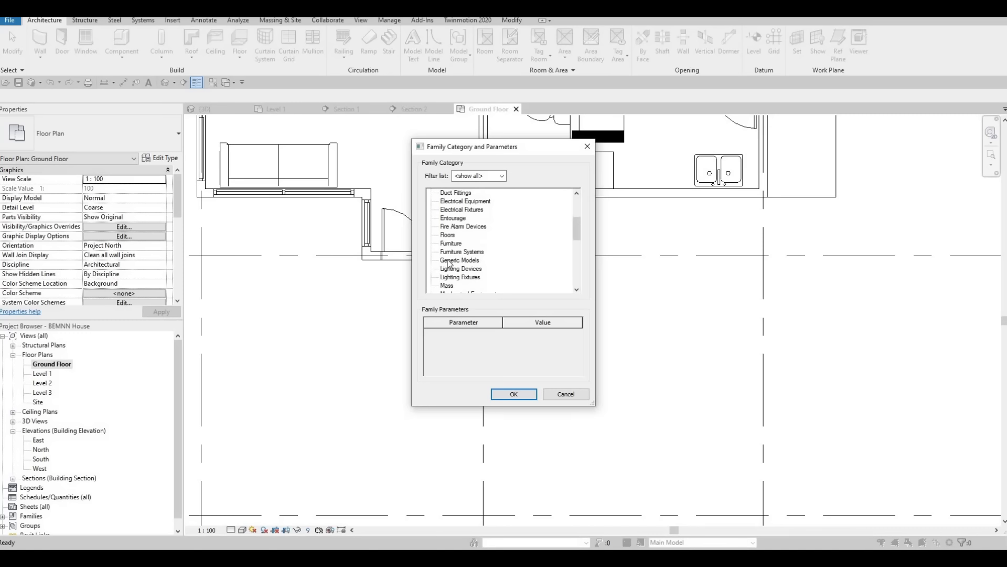
scroll(456, 259, "down", 1)
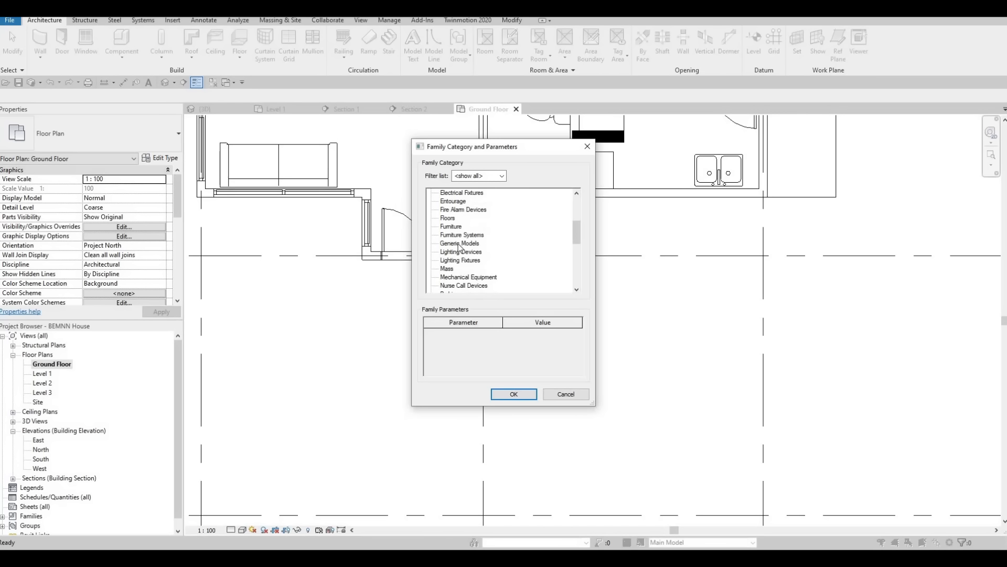
left_click(513, 394)
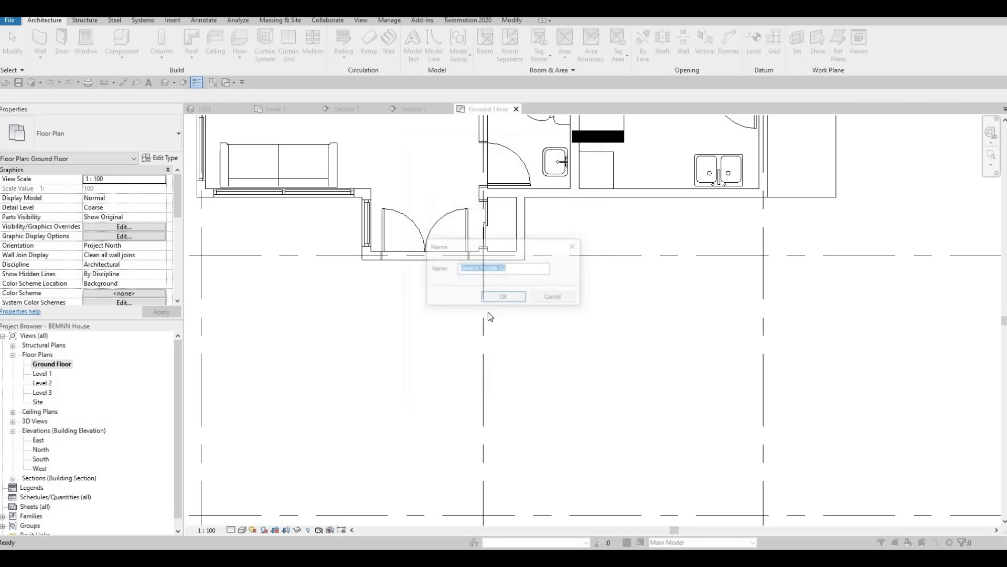
left_click(496, 298)
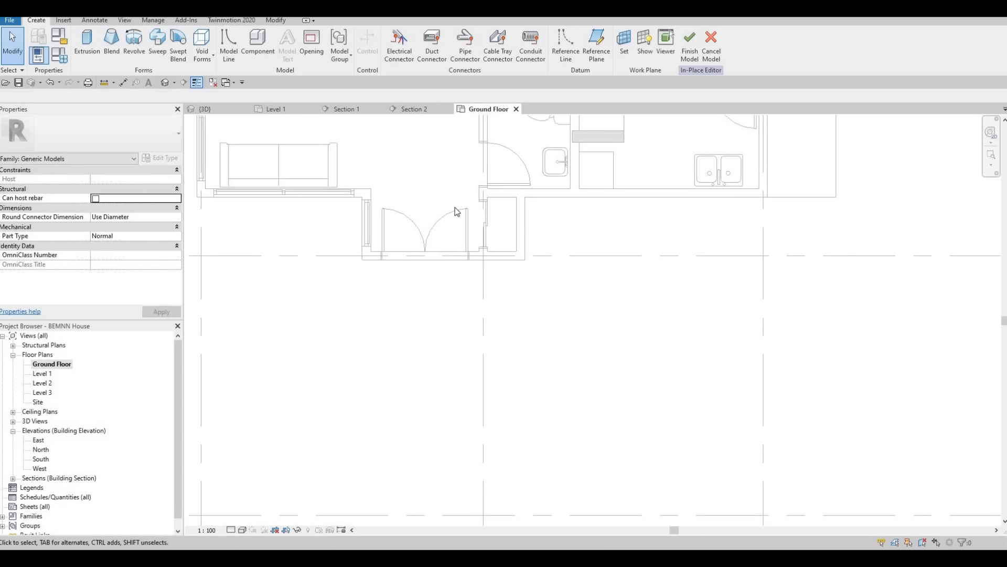
Step: Start an extrusion in the in-place model and assign it the material Concrete, Cast-in-Place gray
left_click(87, 42)
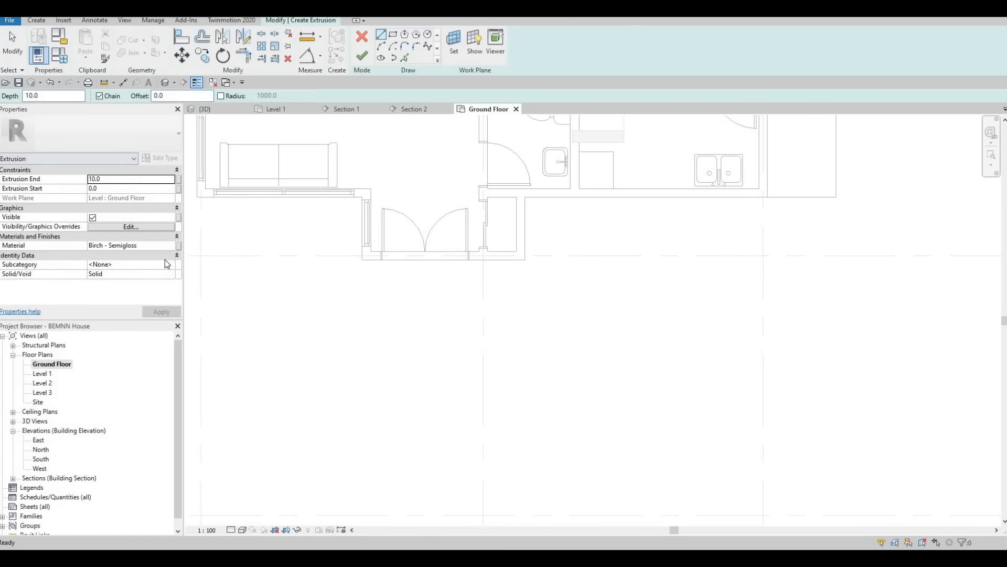
left_click(171, 247)
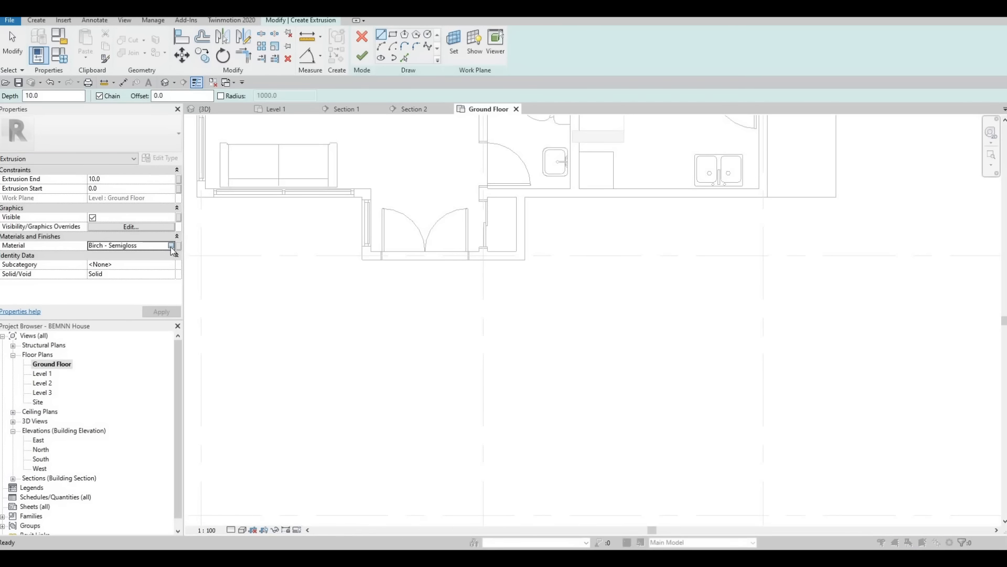
scroll(221, 278, "down", 3)
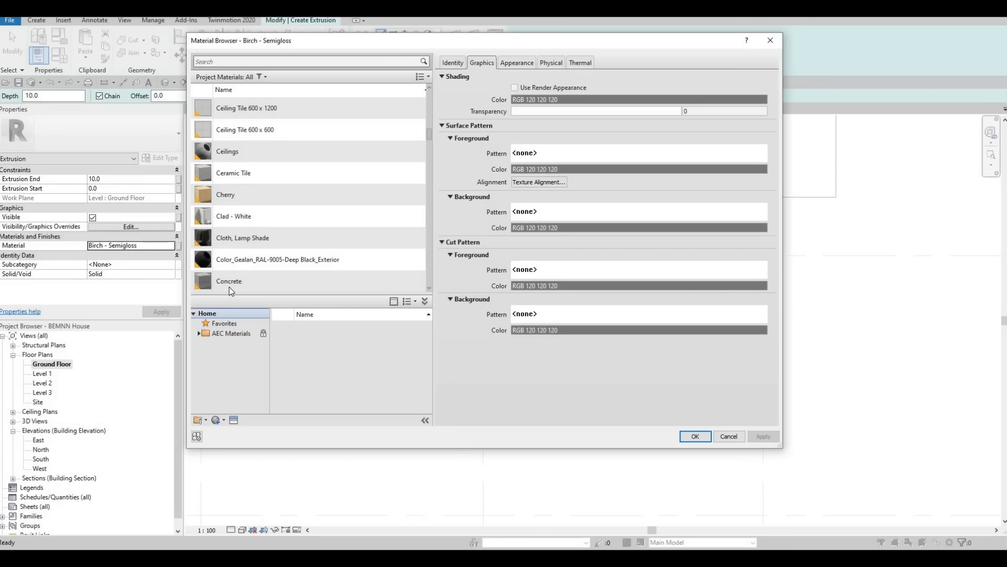
left_click(262, 280)
scroll(264, 232, "down", 2)
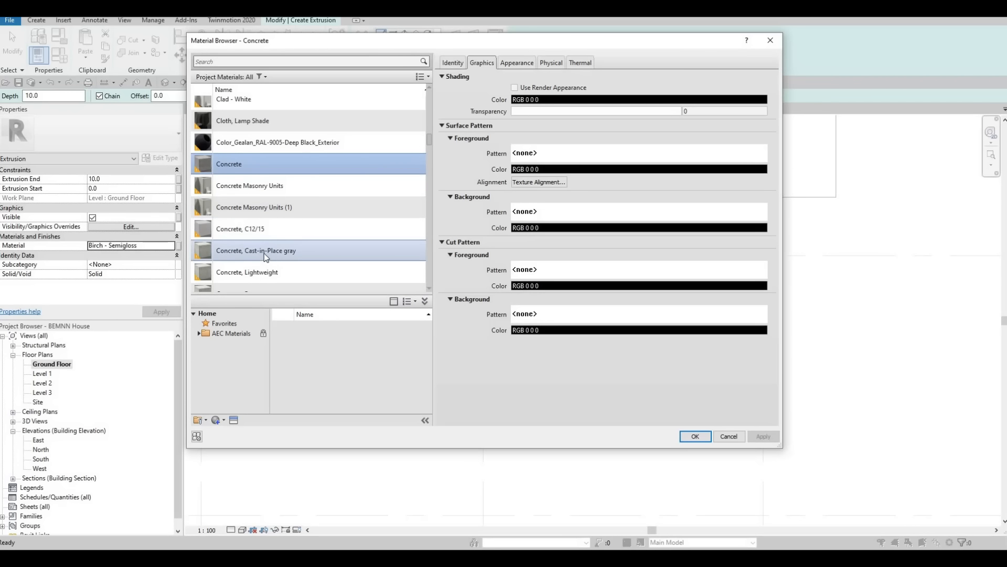
left_click(263, 251)
key("Return")
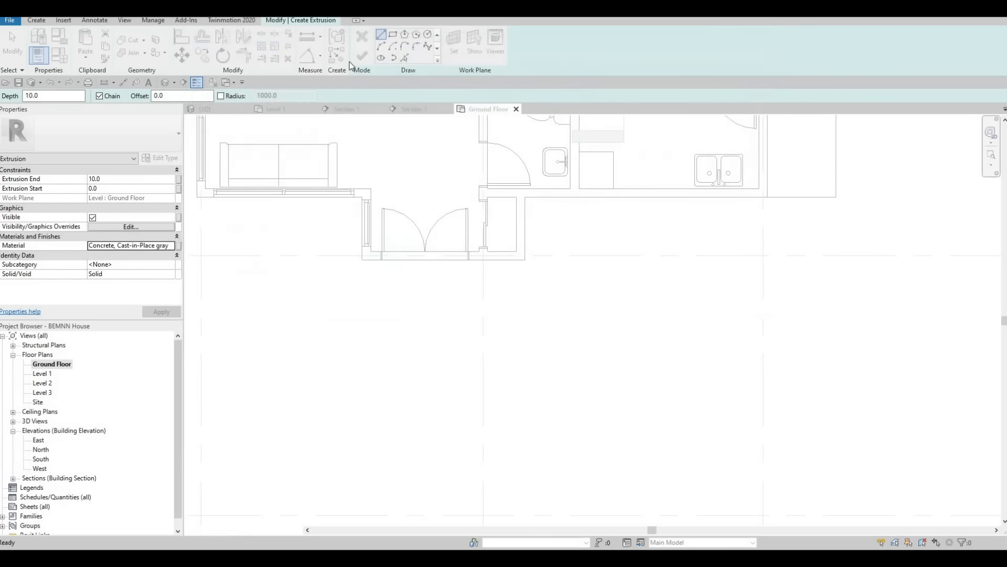
Step: Trace the front and both side wall faces of the entrance projection as the inner edges of the extrusion sketch
left_click(404, 57)
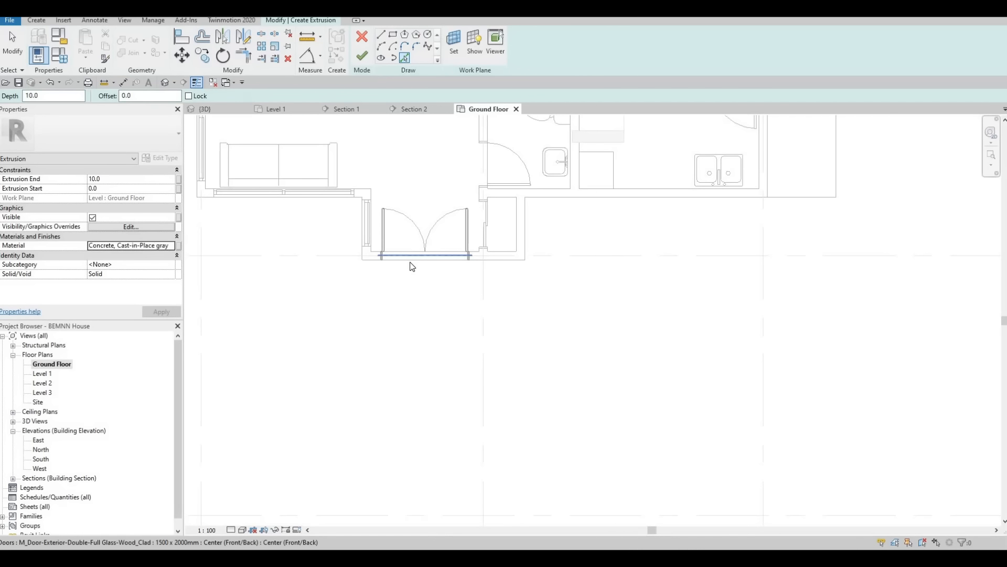
left_click(490, 260)
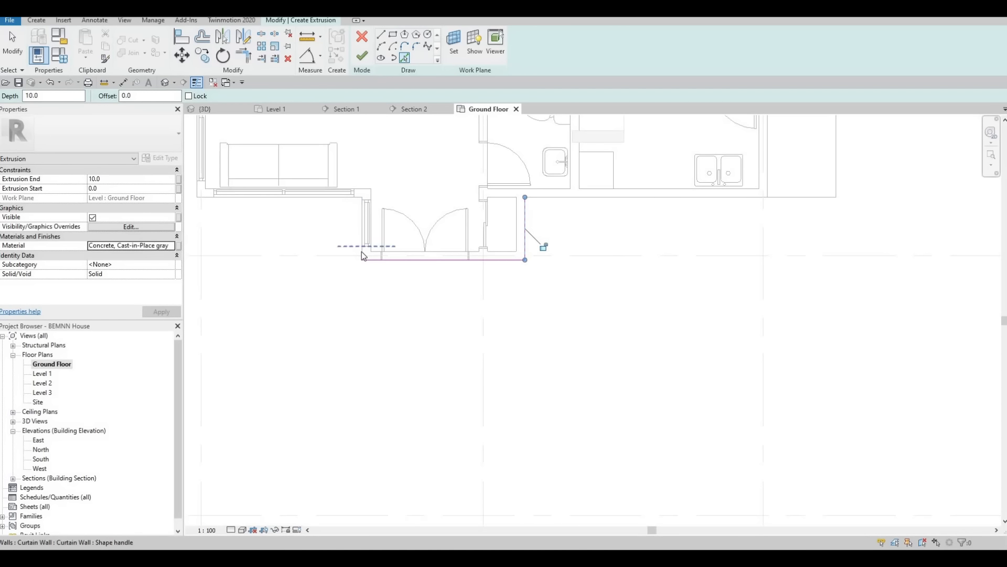
left_click(341, 205)
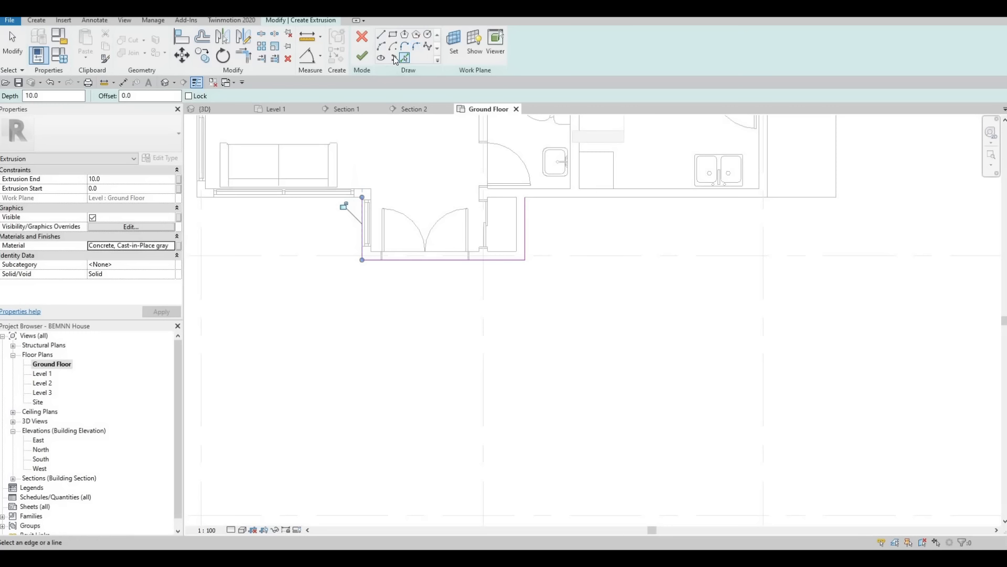
Step: Sketch the outer slab edges around the entrance: about 600 mm out along the house wall, 1900 mm forward, 3700 mm across, and back to the wall
key("l")
key("i")
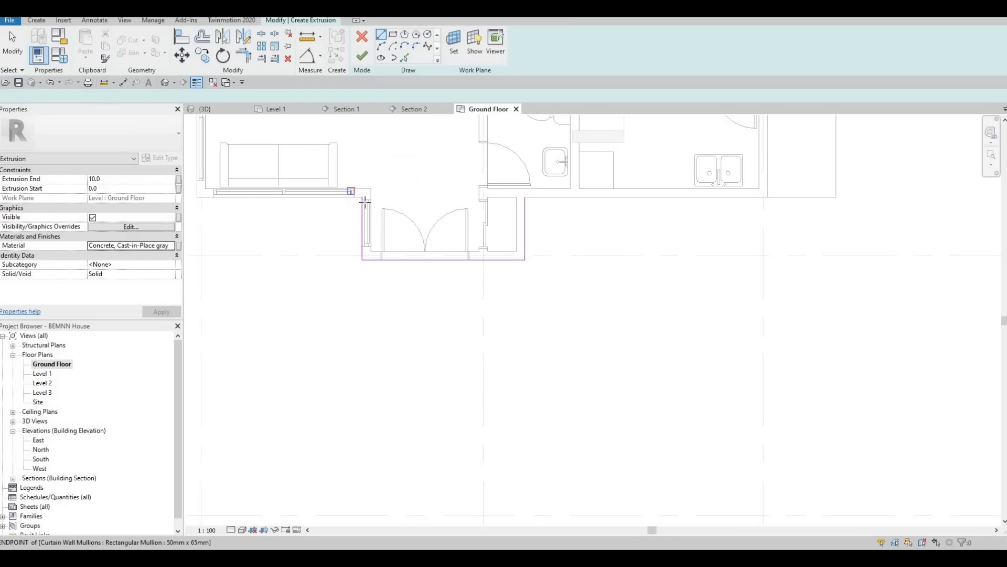
left_click(362, 199)
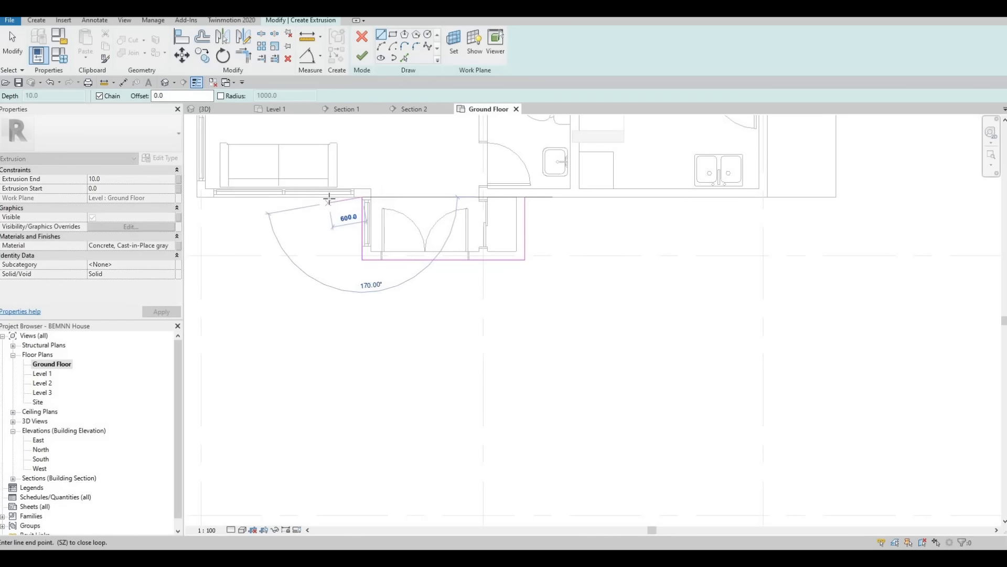
left_click(326, 308)
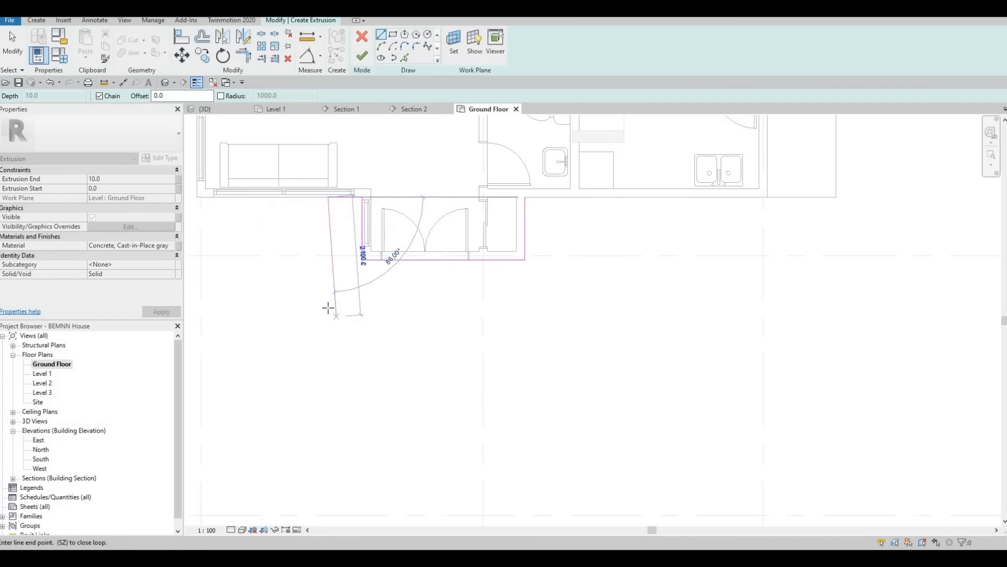
left_click(326, 308)
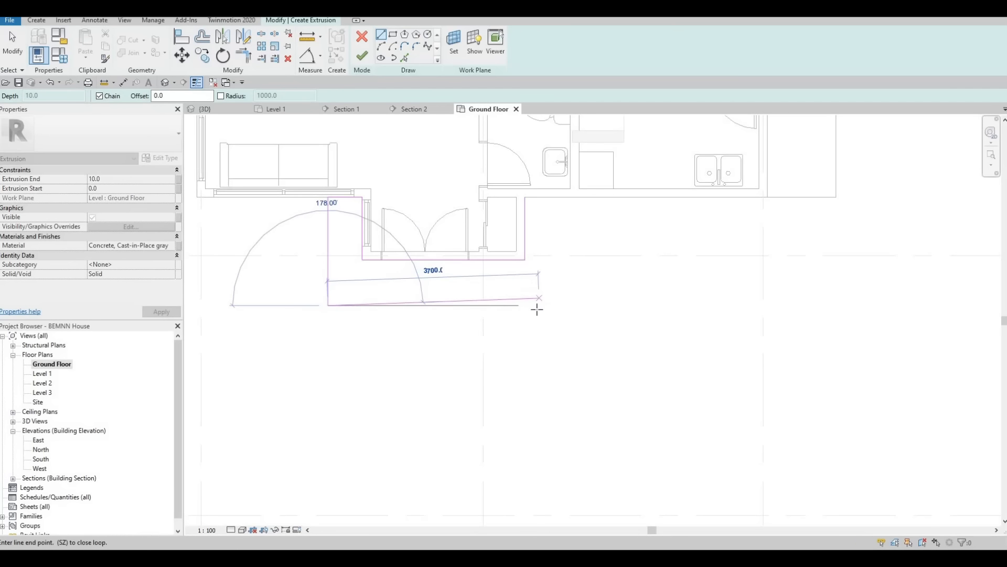
left_click(537, 305)
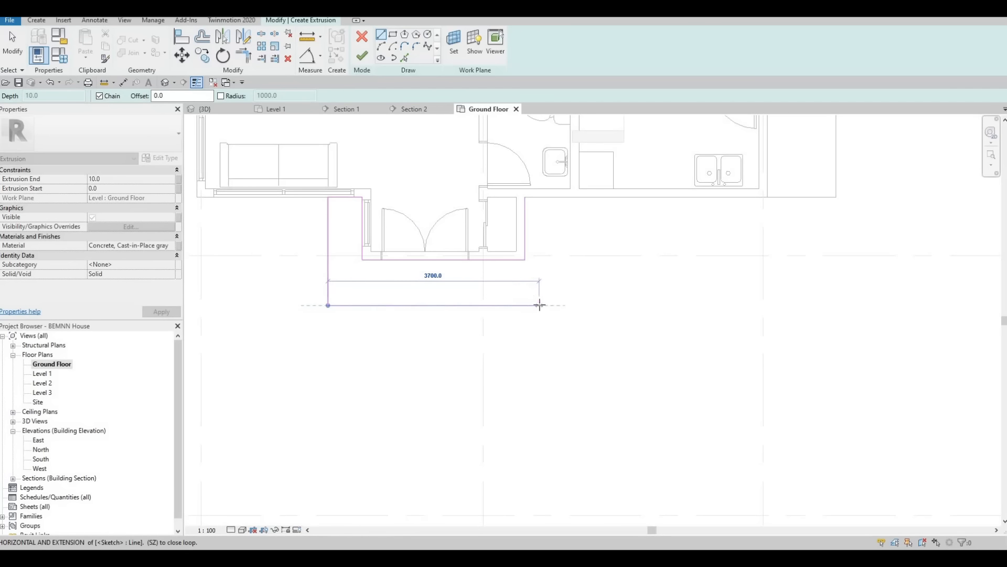
left_click(539, 199)
key("Escape")
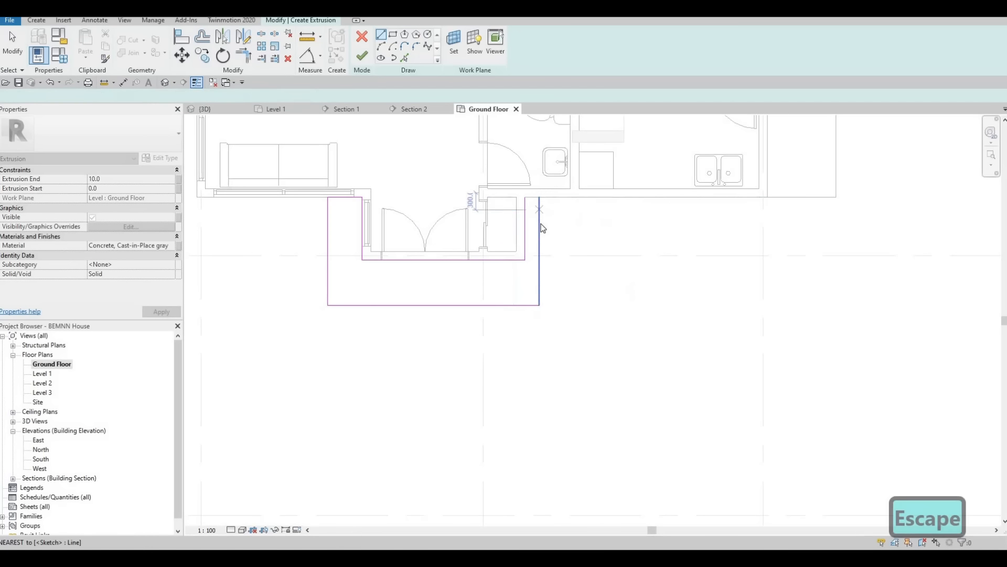
key("Escape")
Step: Nudge the outer sketch line on the kitchen side outward to 370 mm from the entrance wall
left_click(539, 221)
key("Right")
key("Right")
key("Right")
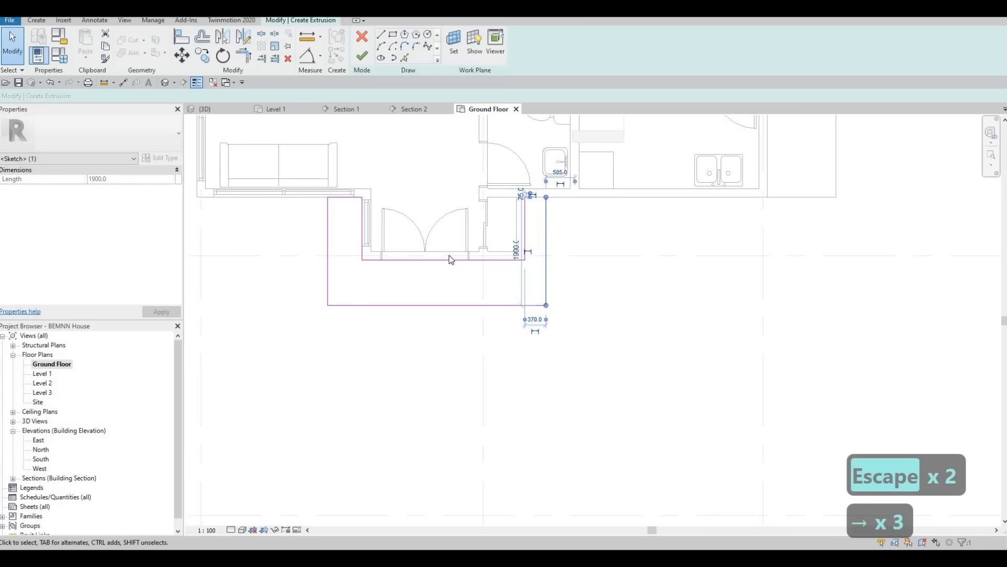
scroll(448, 258, "up", 2)
key("Escape")
key("Escape")
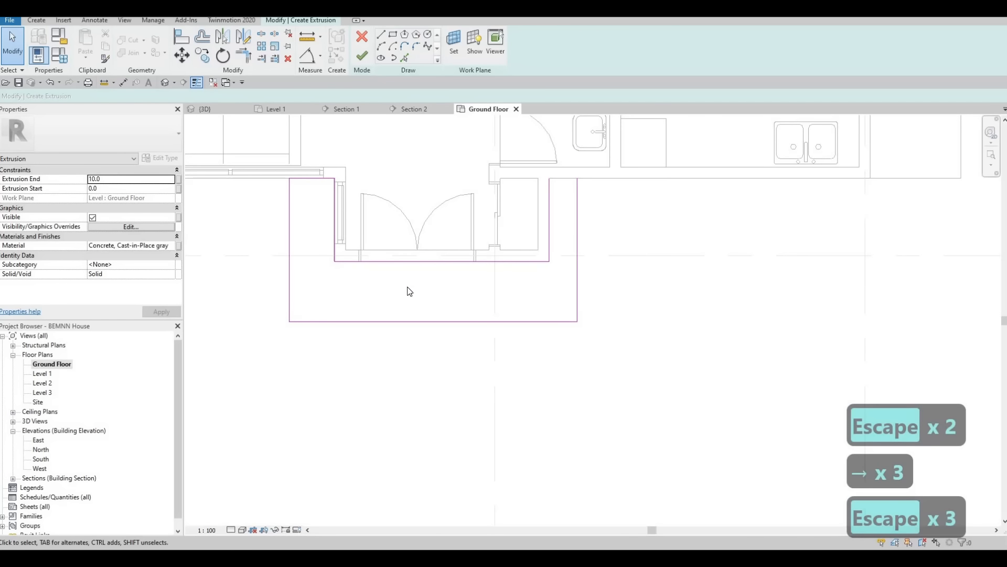
Step: Close the gap in the sketch along the house wall on the kitchen side and finish the extrusion
middle_click_drag(408, 287, 407, 277)
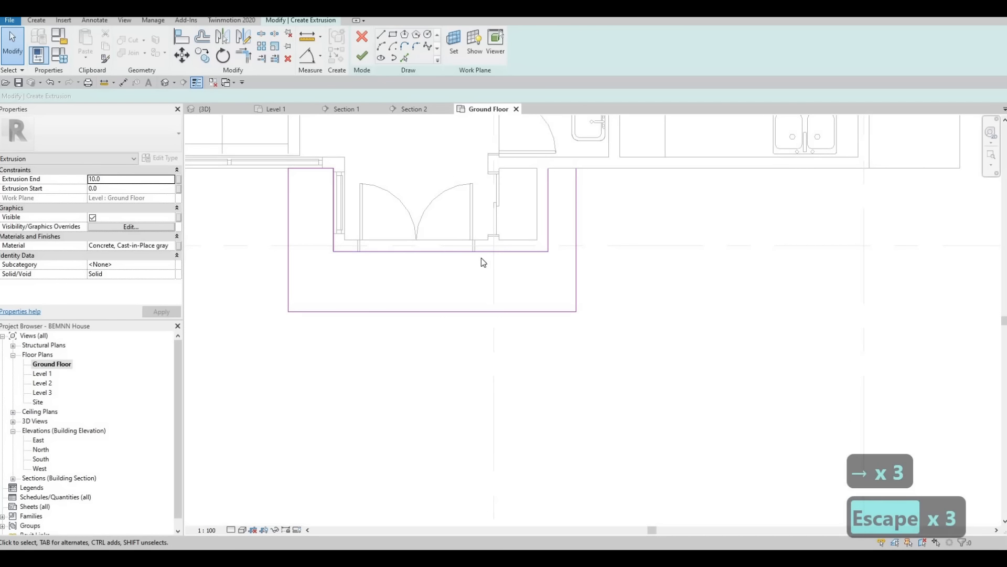
scroll(341, 249, "up", 2)
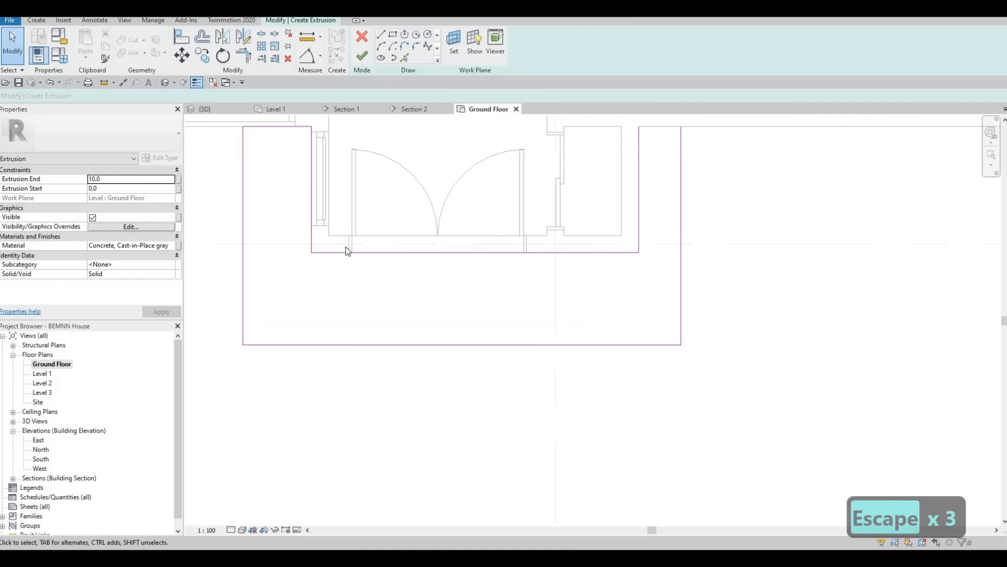
scroll(345, 250, "down", 2)
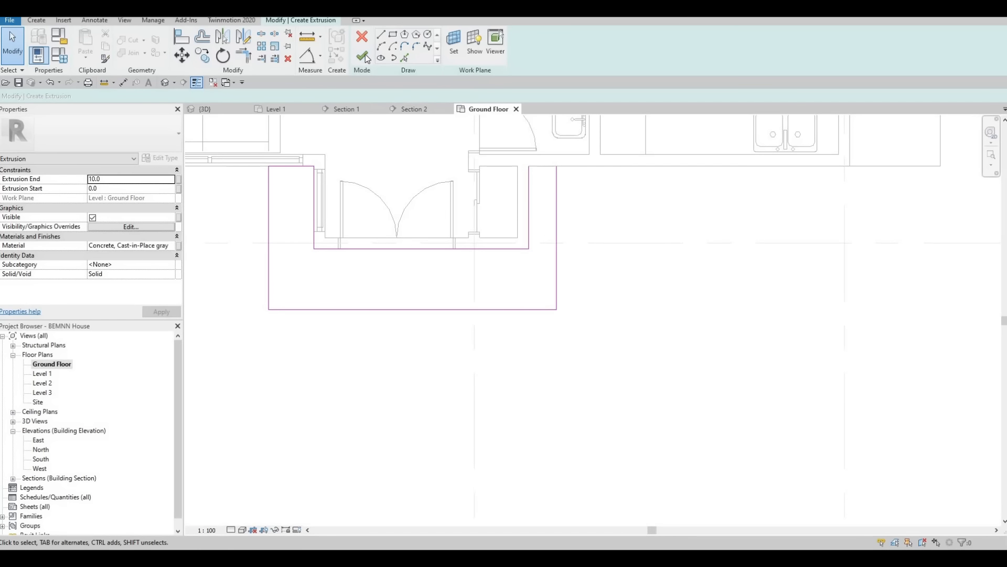
key("Escape")
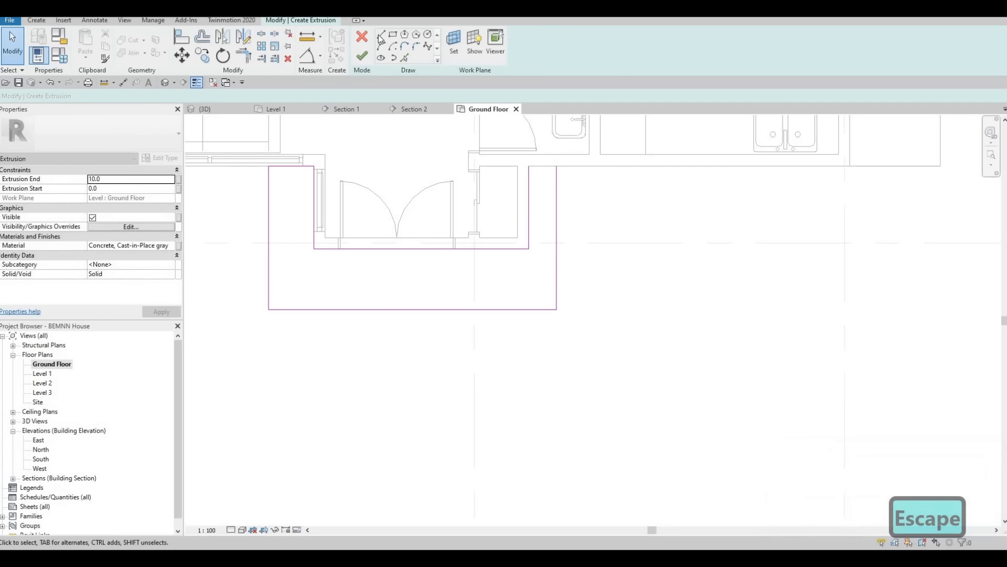
left_click(528, 166)
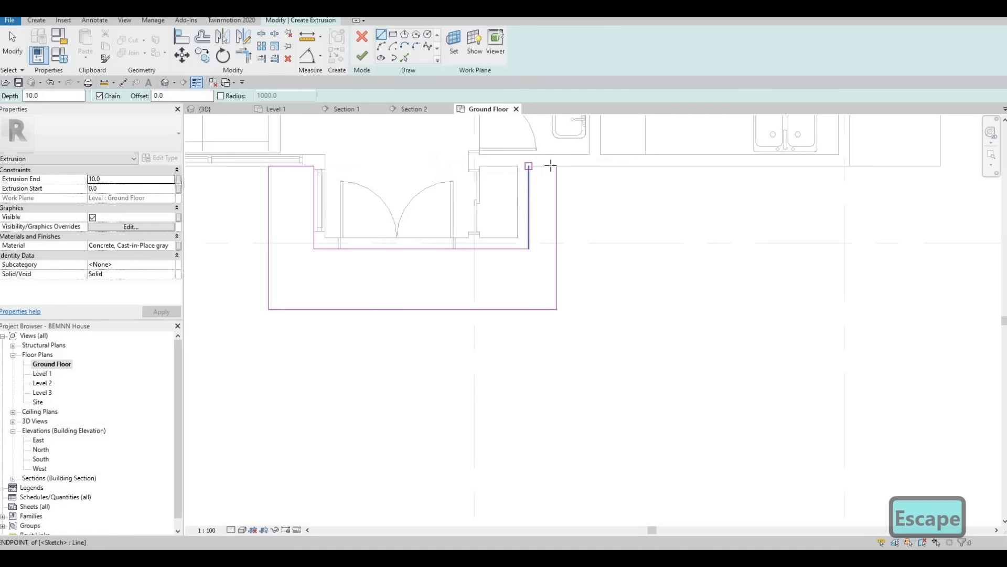
left_click(558, 166)
key("Escape")
left_click(362, 56)
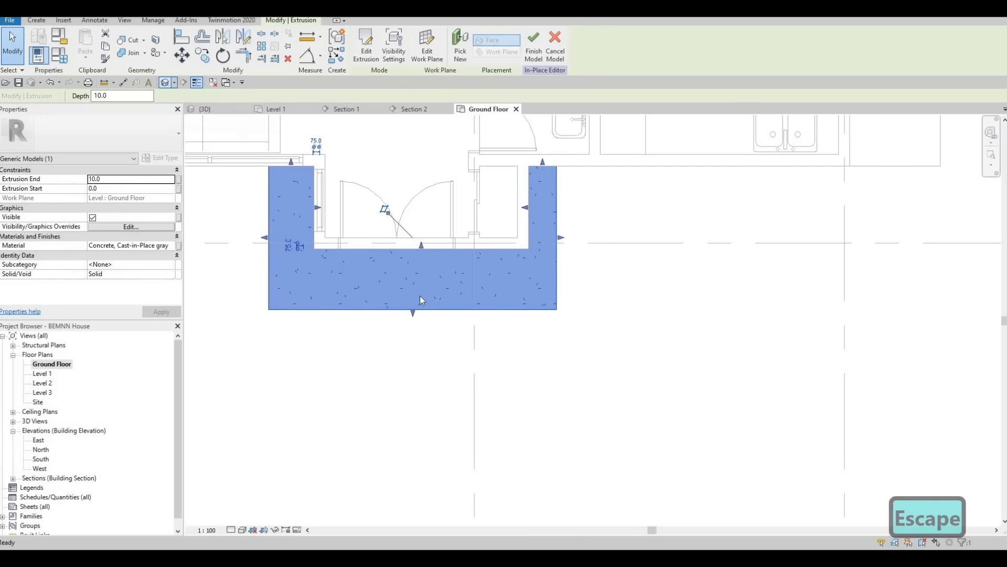
Step: In the 3D view, raise the top face of the entrance slab to a thickness of about 134 mm
left_click(407, 262)
middle_click_drag(338, 259, 335, 270, "shift")
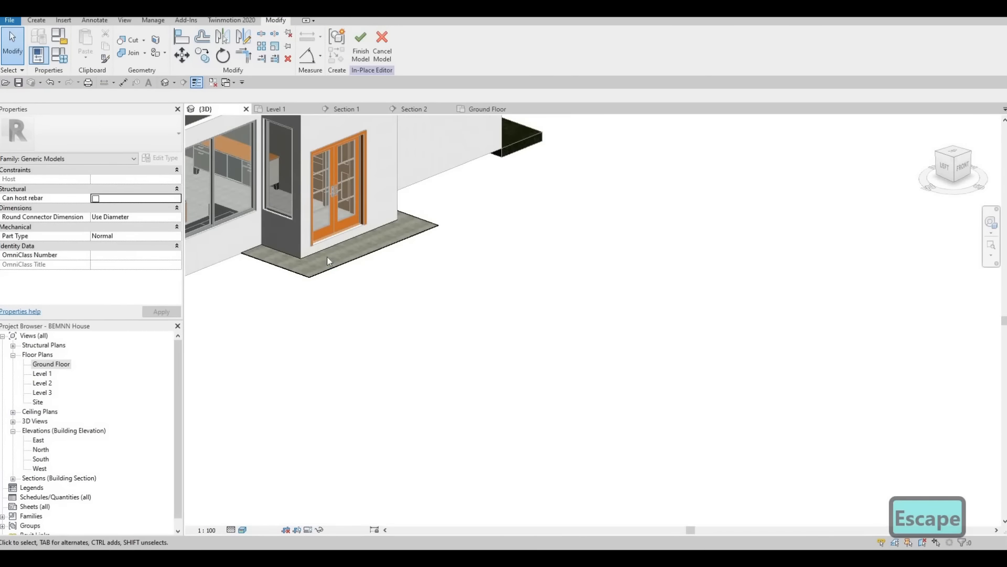
left_click(326, 256)
scroll(327, 256, "up", 2)
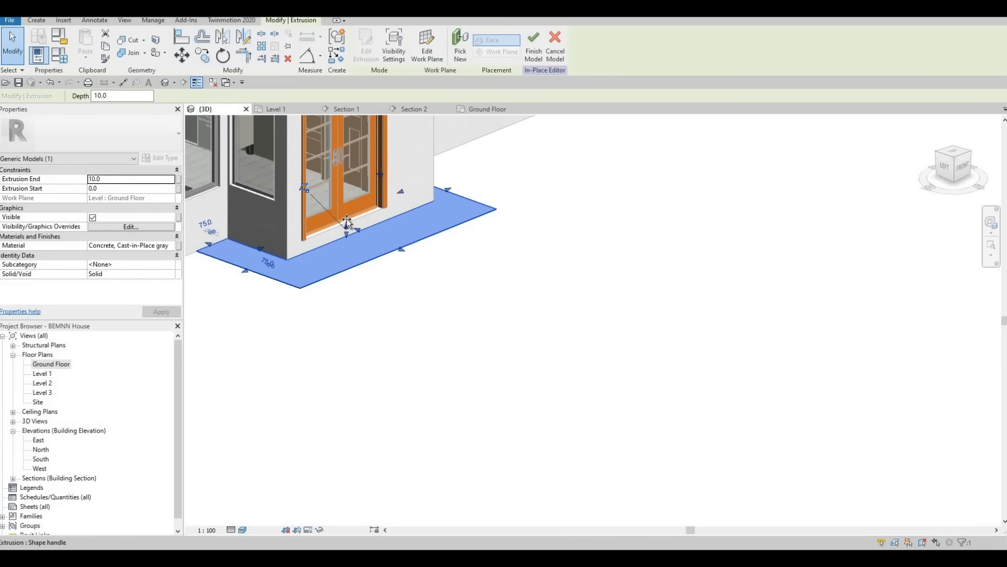
left_click_drag(346, 226, 403, 285)
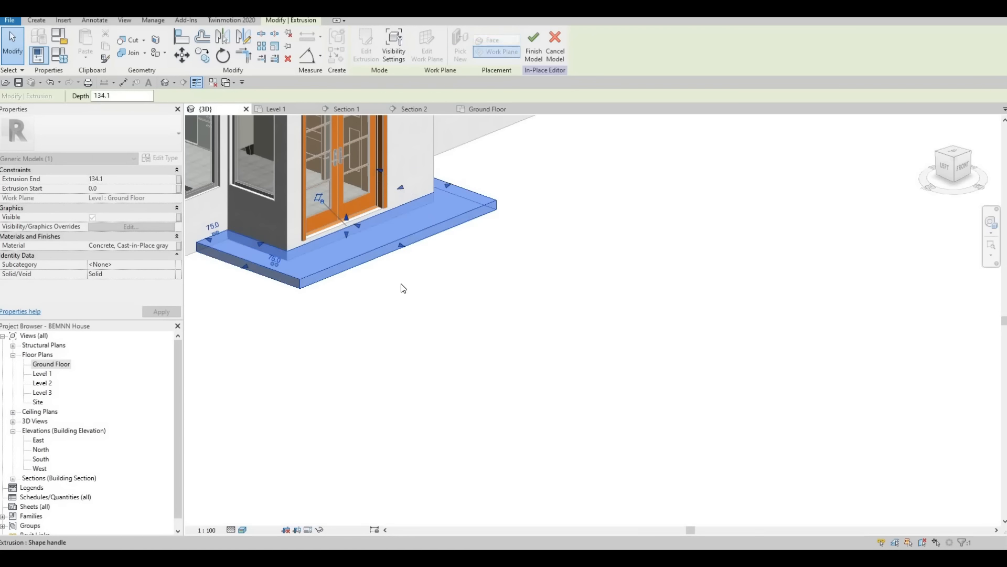
key("Escape")
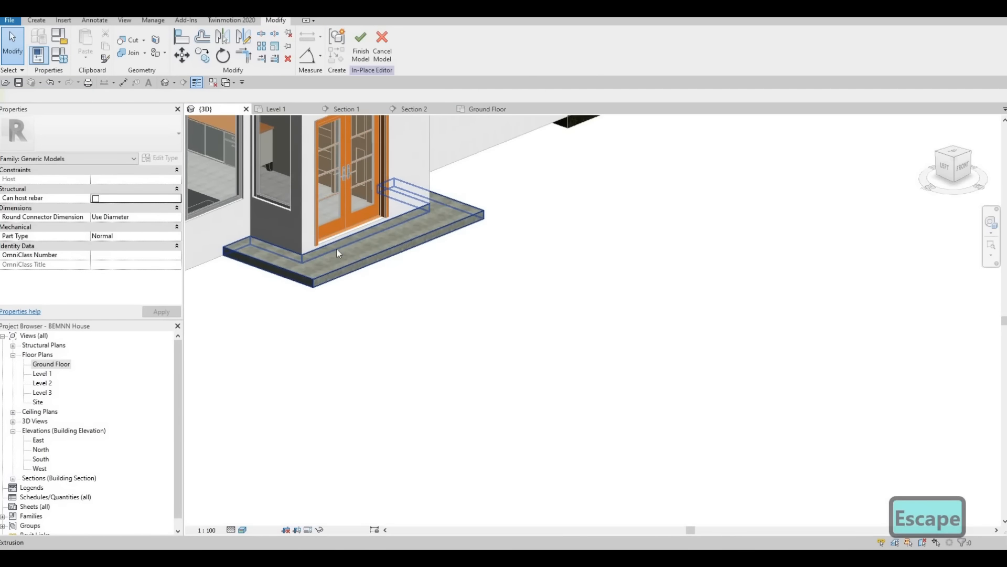
Step: Reduce the entrance slab's thickness to about 81 mm and stretch its front edge farther out from the doors
scroll(344, 241, "up", 2)
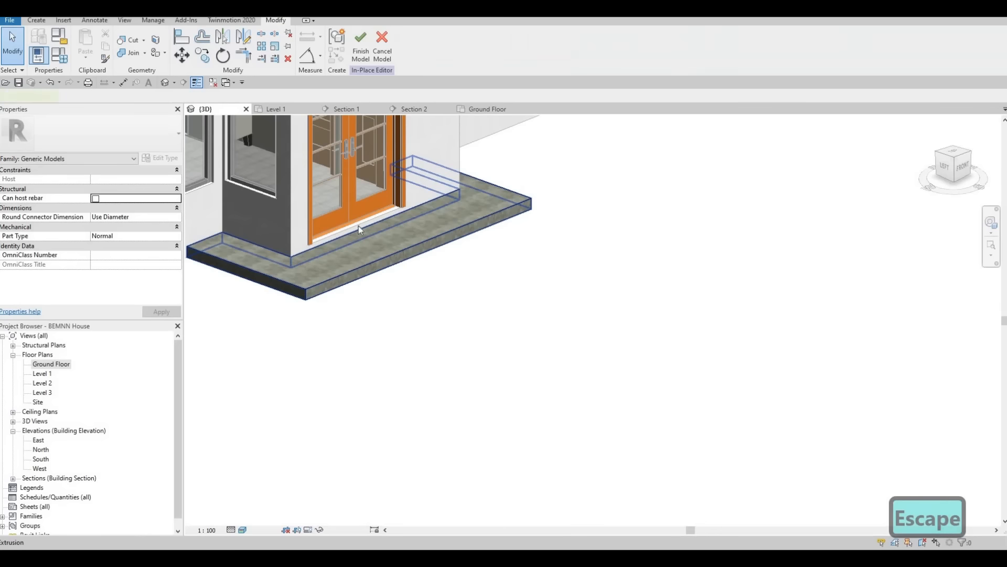
left_click(359, 223)
scroll(361, 220, "up", 1)
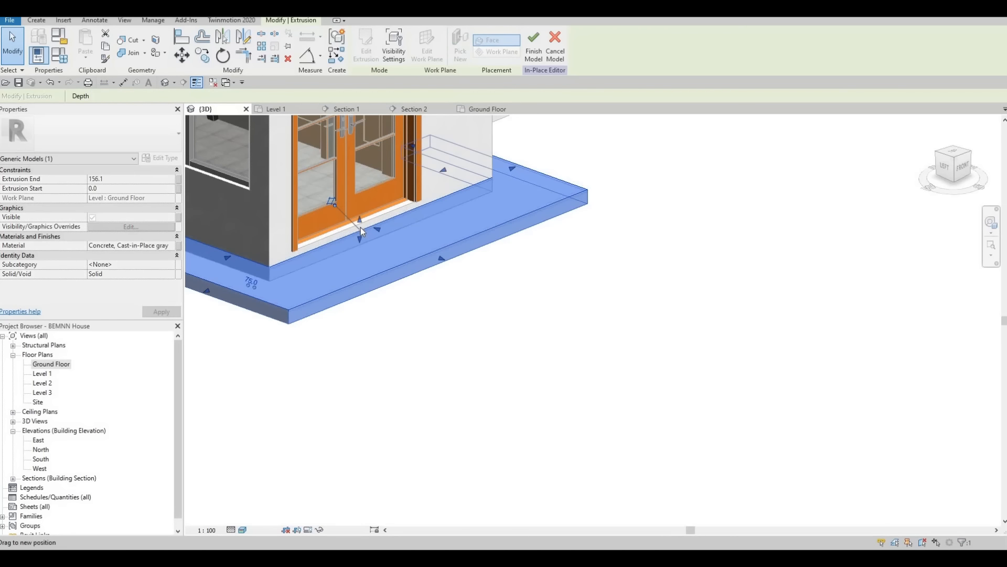
left_click_drag(360, 227, 480, 323)
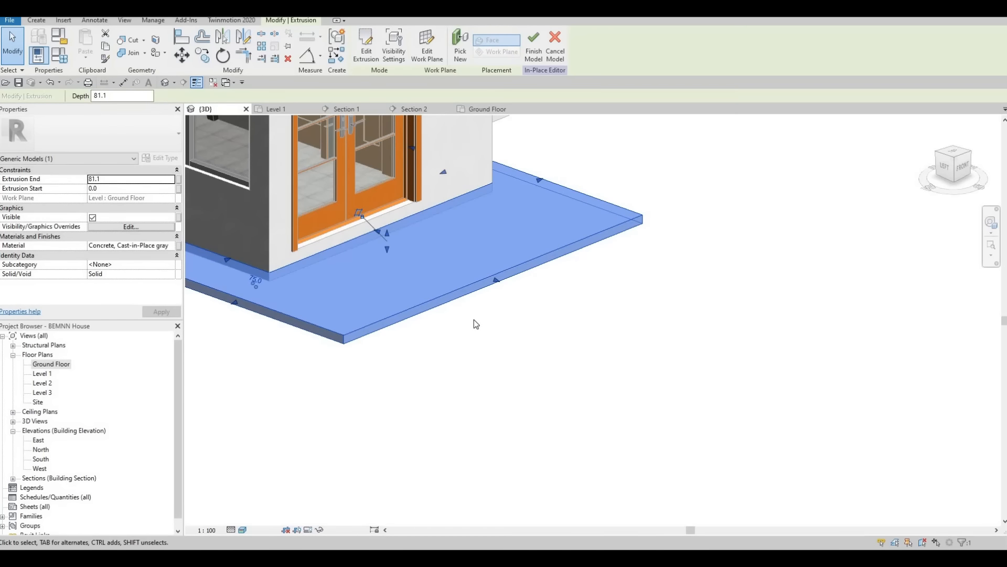
scroll(386, 281, "down", 2)
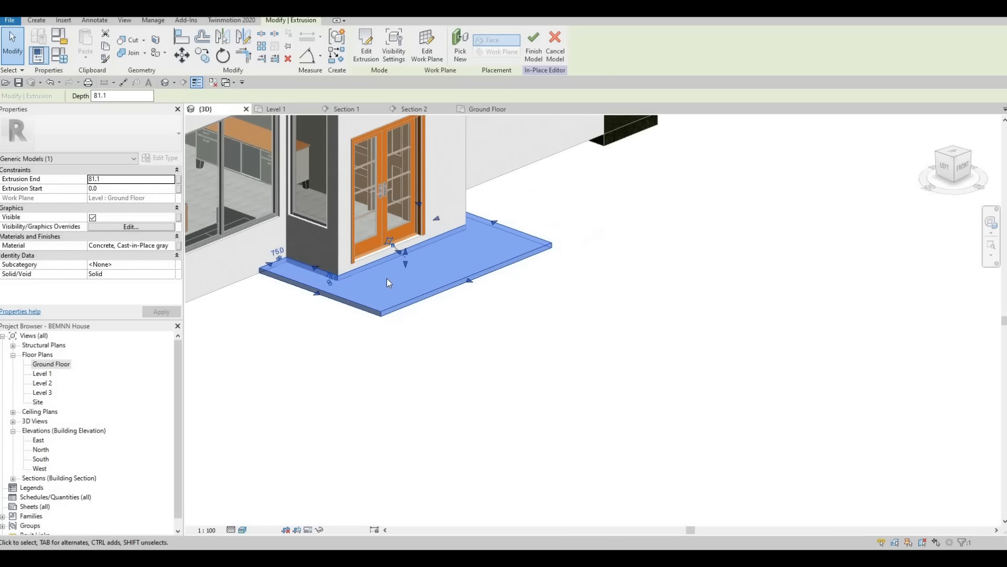
key("Escape")
key("Escape")
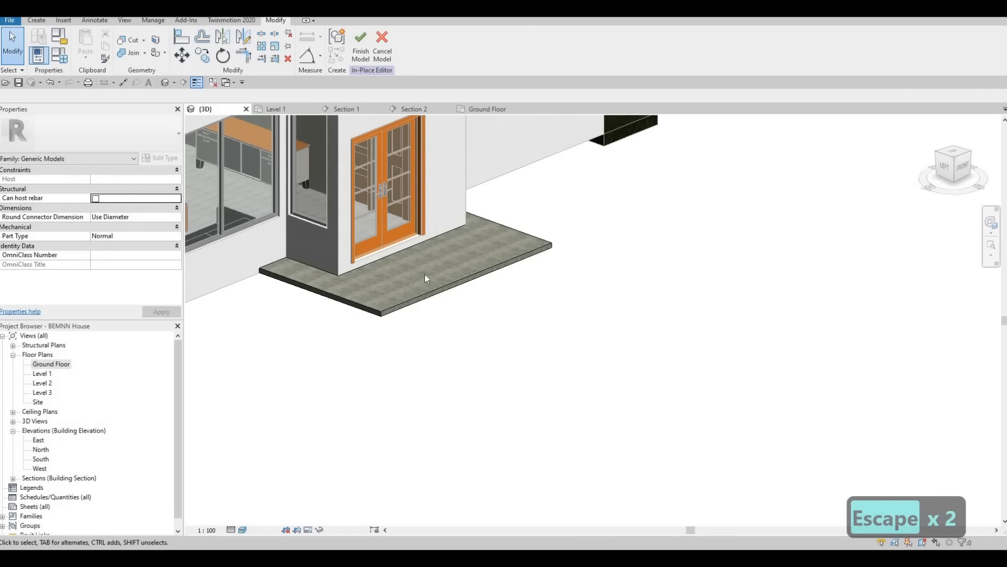
Step: Stretch the slab's front edge a little farther away from the house and return to the Ground Floor plan
middle_click_drag(271, 277, 294, 272)
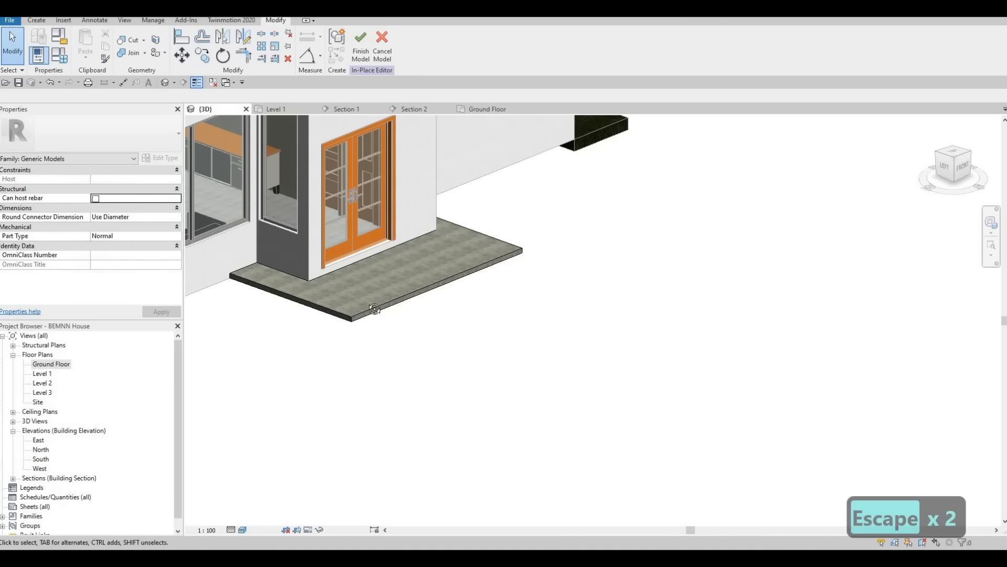
middle_click_drag(261, 301, 425, 292, "shift")
left_click(447, 286)
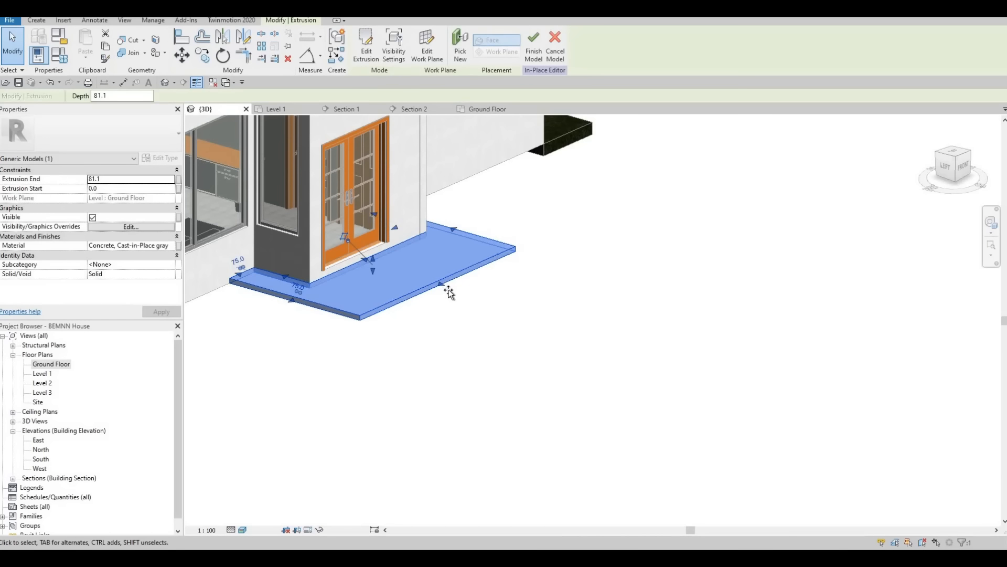
left_click_drag(448, 293, 468, 297)
key("Escape")
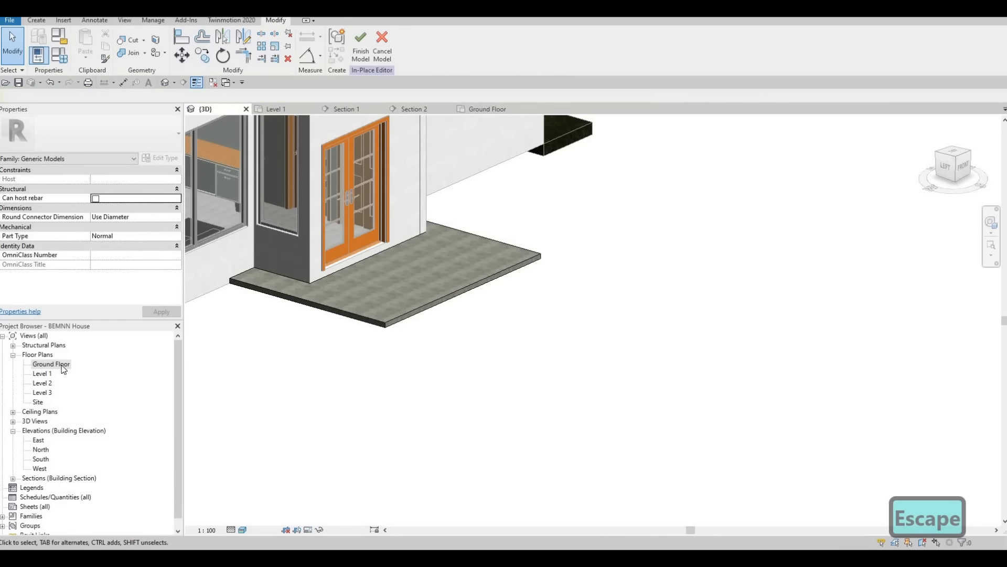
key("ctrl+Tab")
scroll(357, 247, "down", 2)
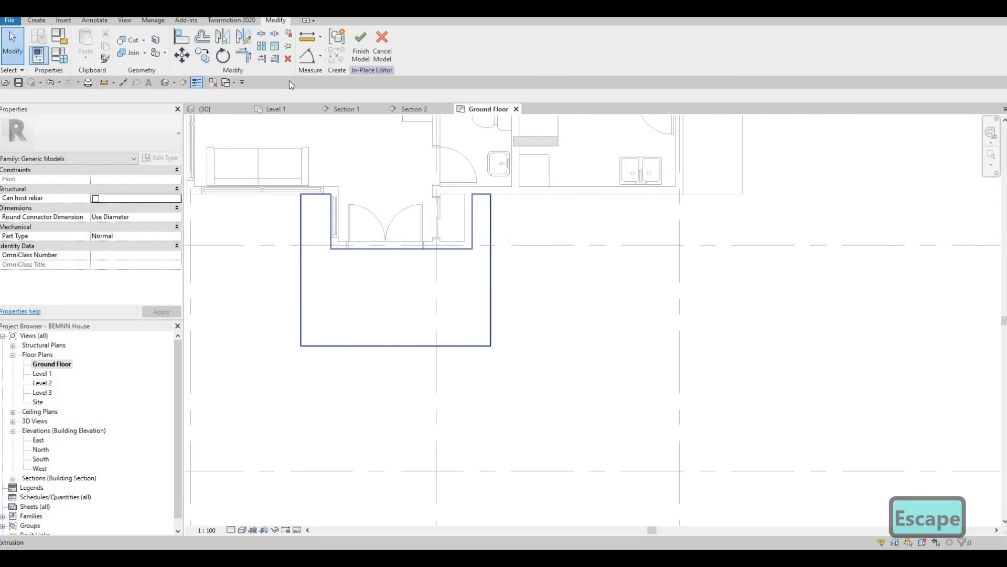
Step: Start a second extrusion and pick the house wall lines around the double-door projection as the inner edges of its sketch
left_click(36, 20)
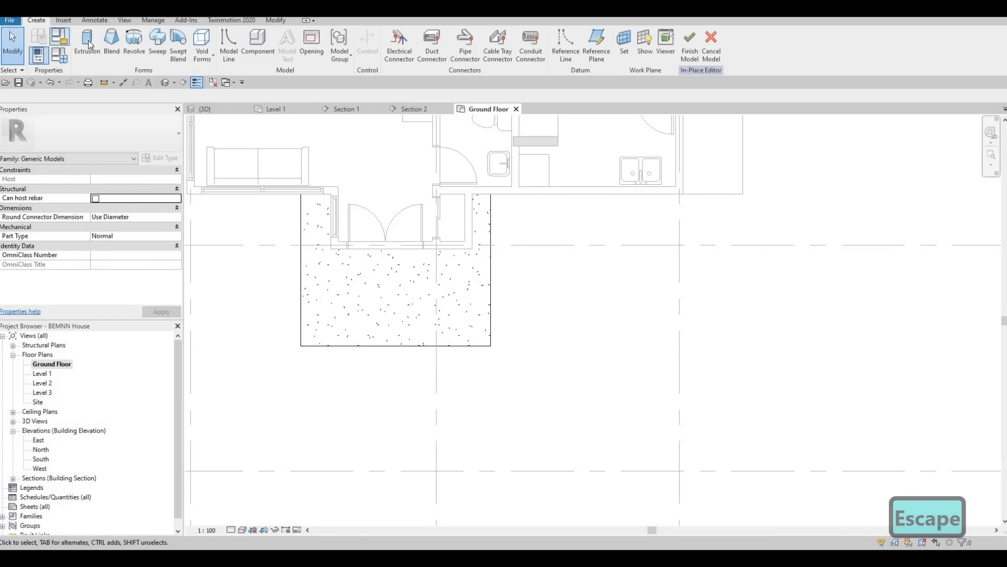
left_click(87, 46)
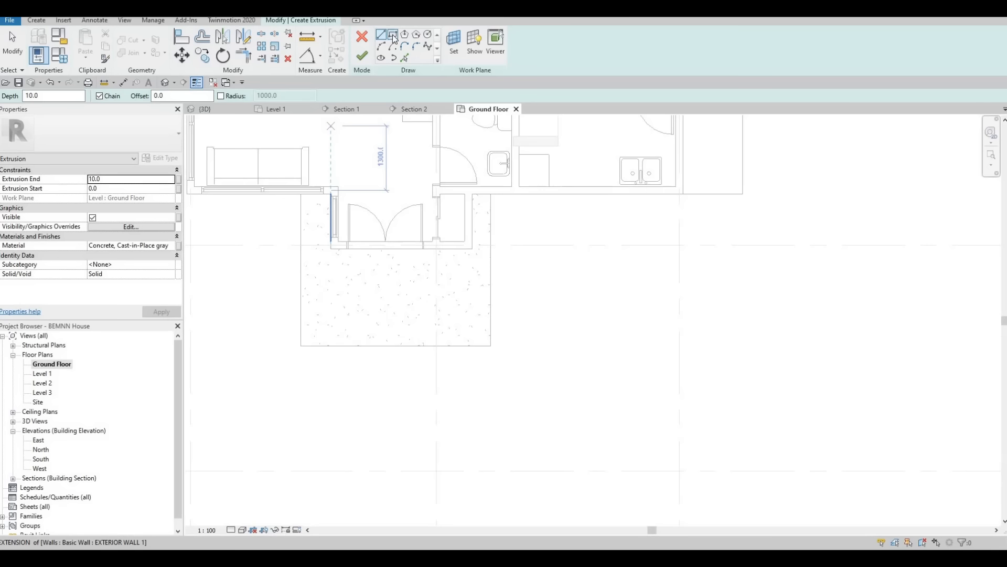
left_click(405, 57)
scroll(327, 247, "up", 3)
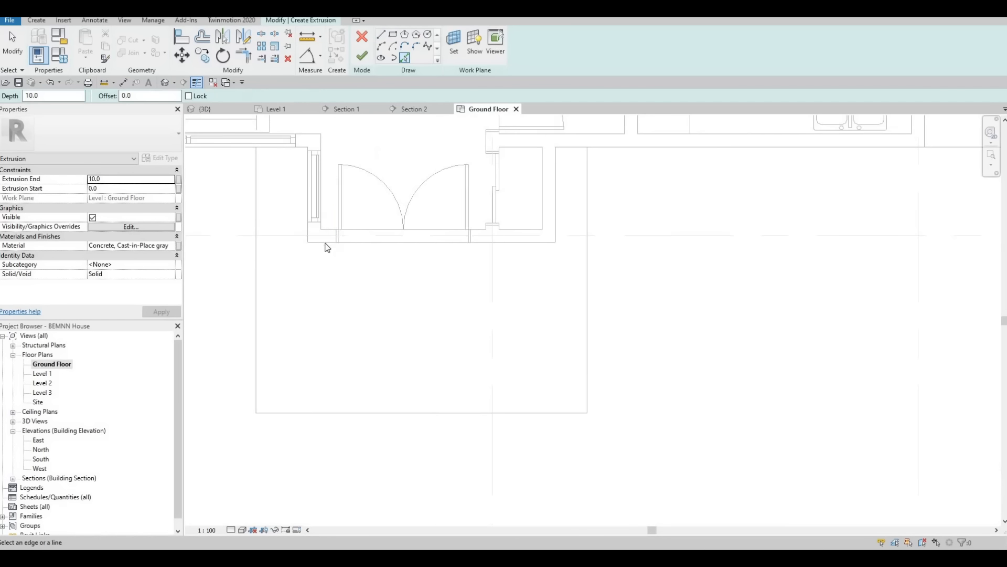
left_click(327, 244)
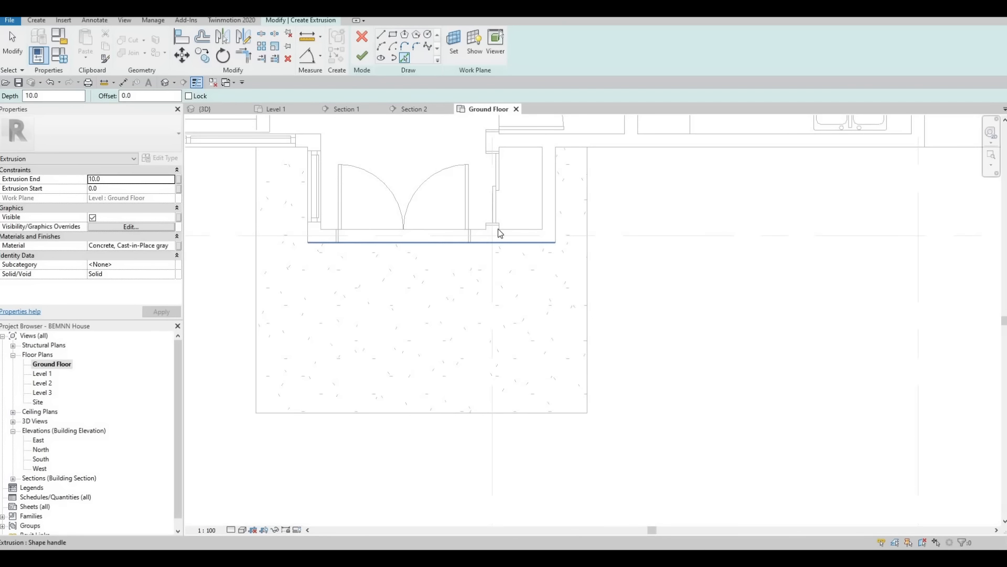
left_click(558, 192)
left_click(571, 149)
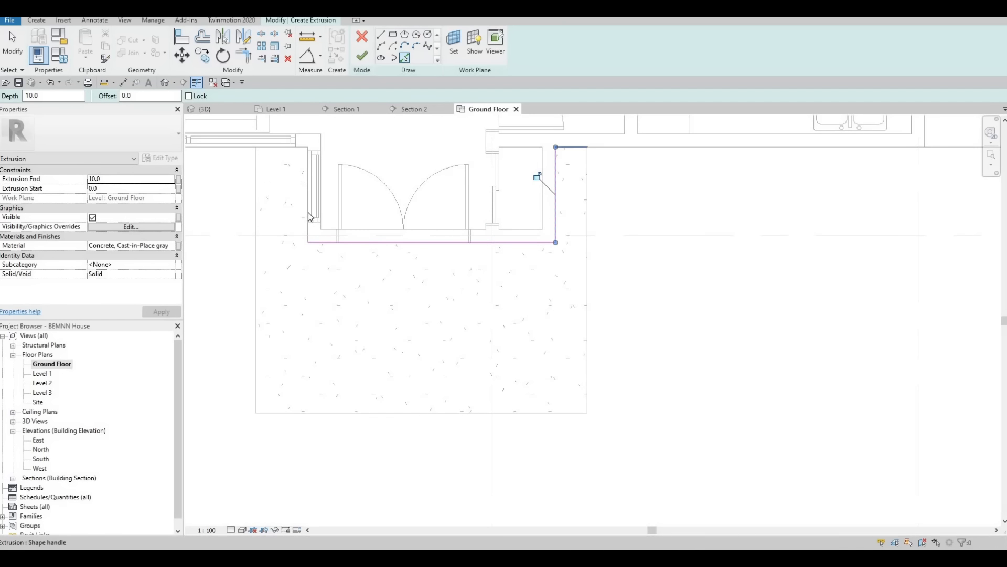
left_click(292, 148)
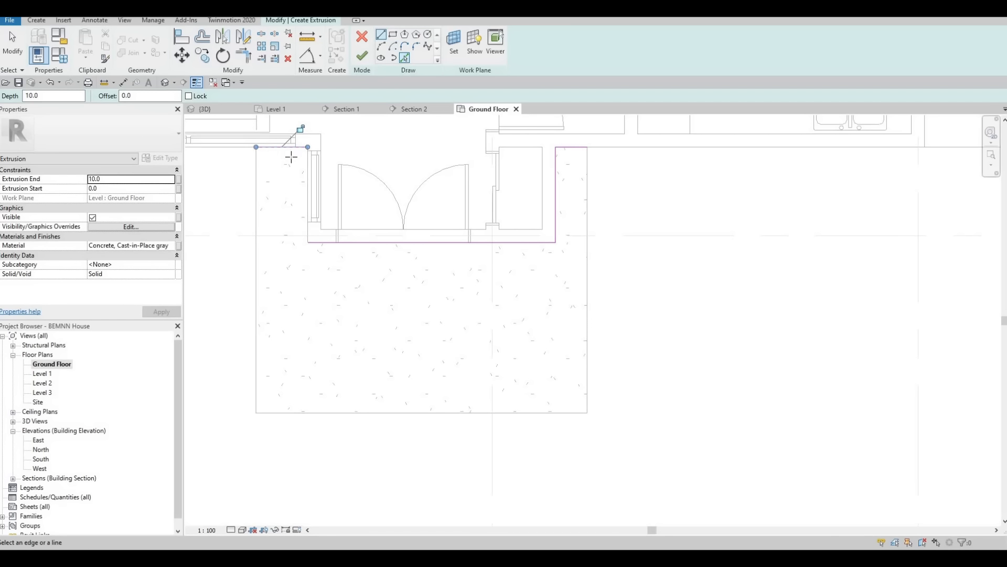
Step: Sketch the step's outer outline around the door projection, with 1660 mm sides and a front line about 3360 mm long
key("l")
key("i")
left_click(282, 148)
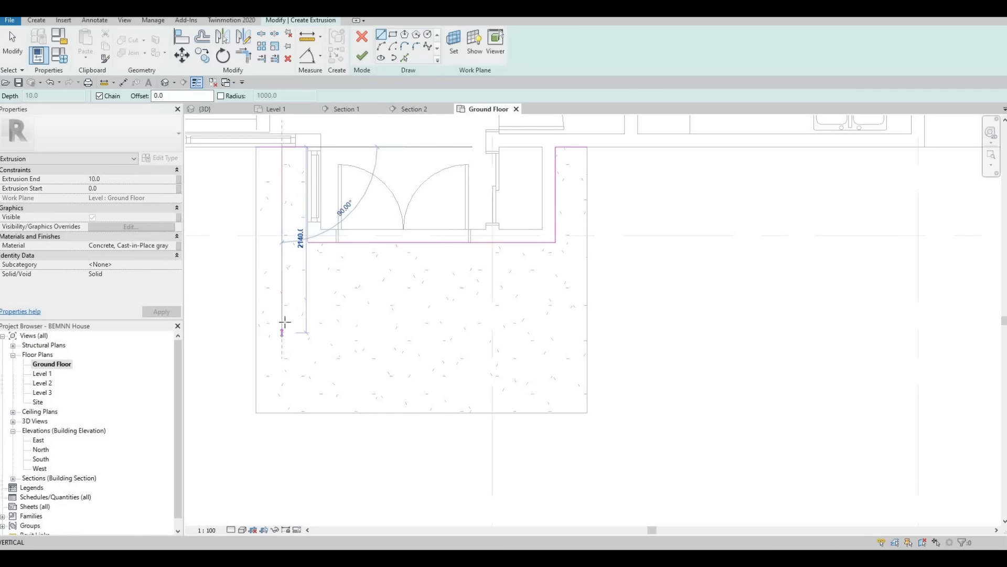
left_click(553, 292)
left_click(573, 291)
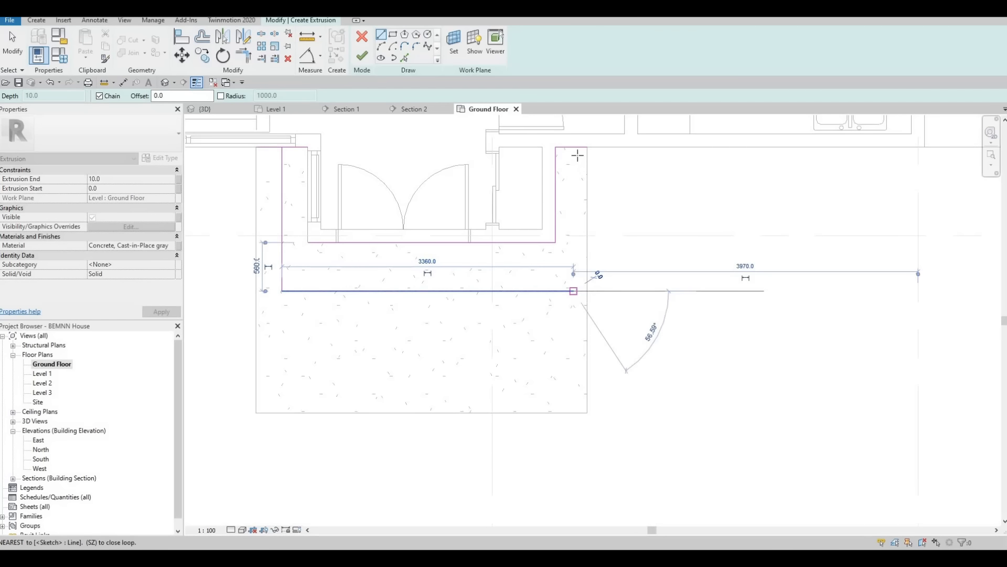
left_click(573, 147)
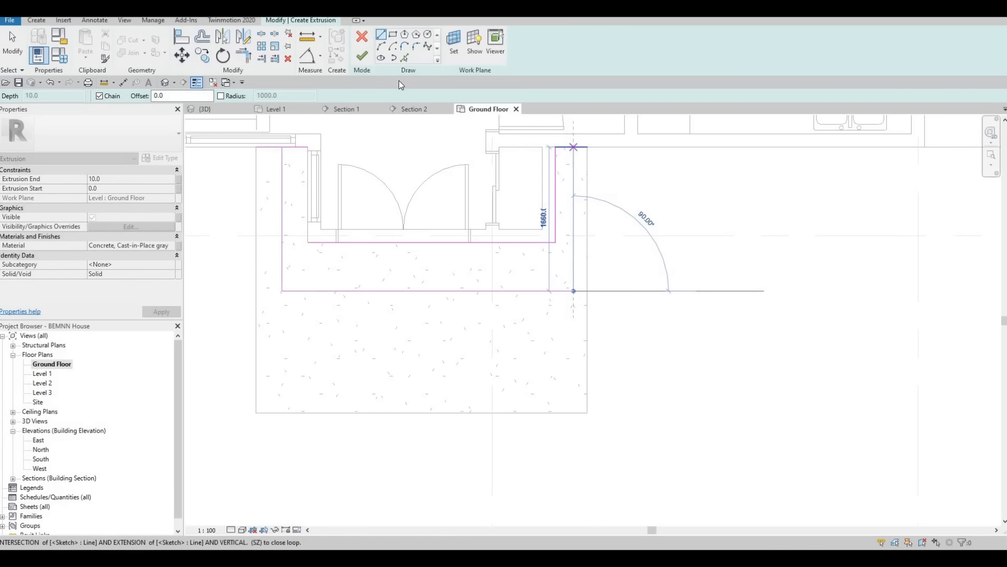
key("Escape")
Step: Pick the remaining wall line beside the doors, trim the corner on the living-room side and finish the extrusion
left_click(405, 57)
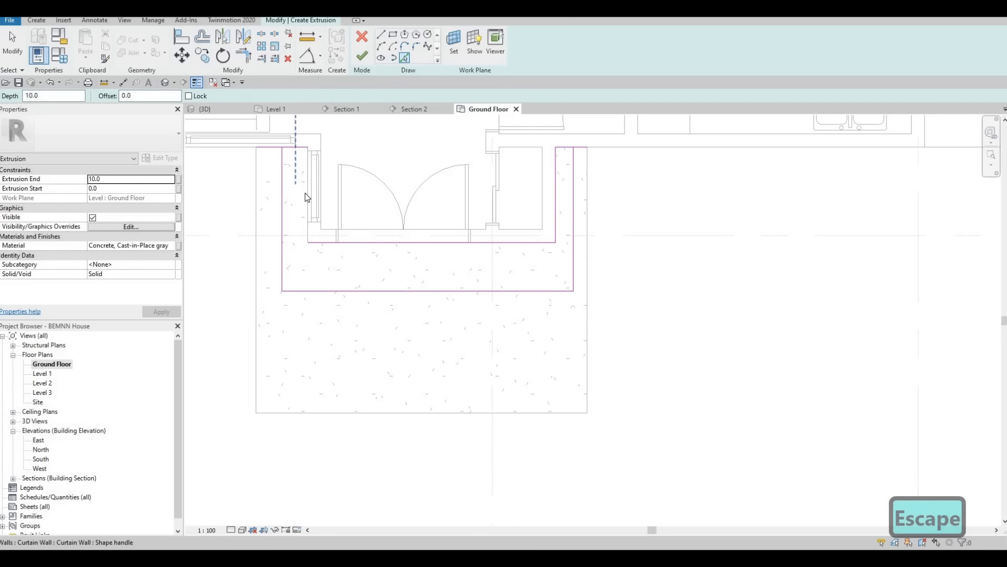
key("Escape")
key("Escape")
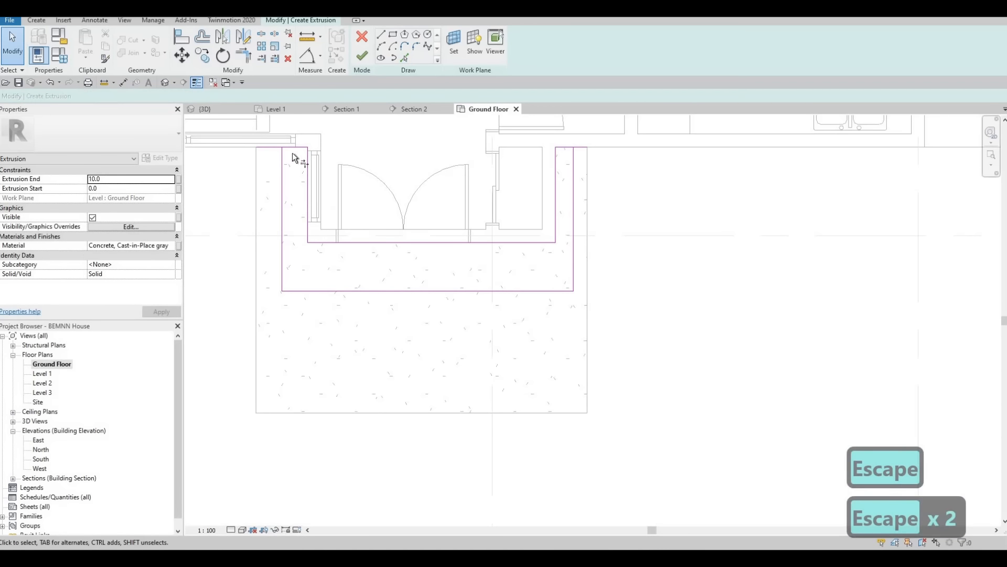
key("t")
key("r")
left_click(282, 162)
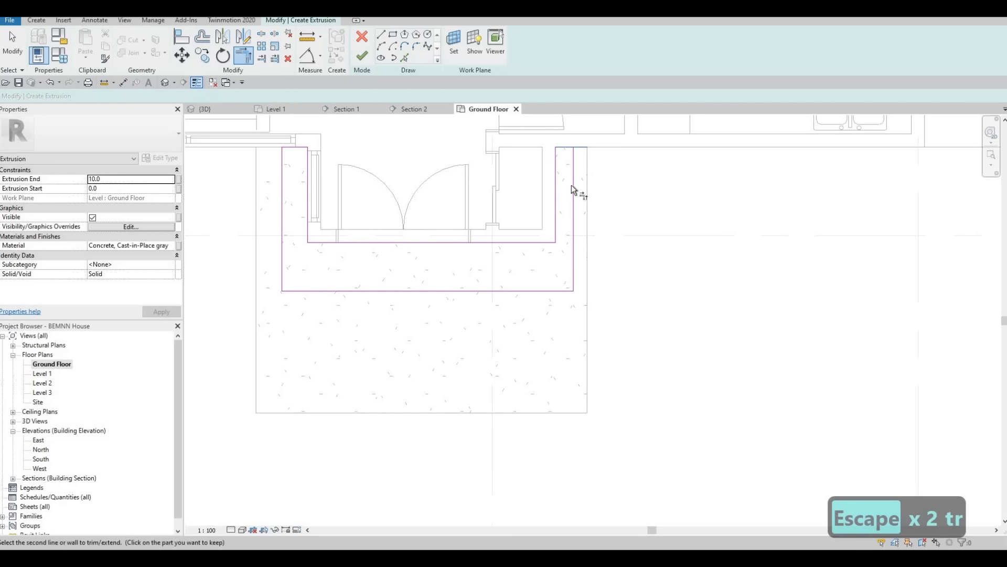
left_click(362, 55)
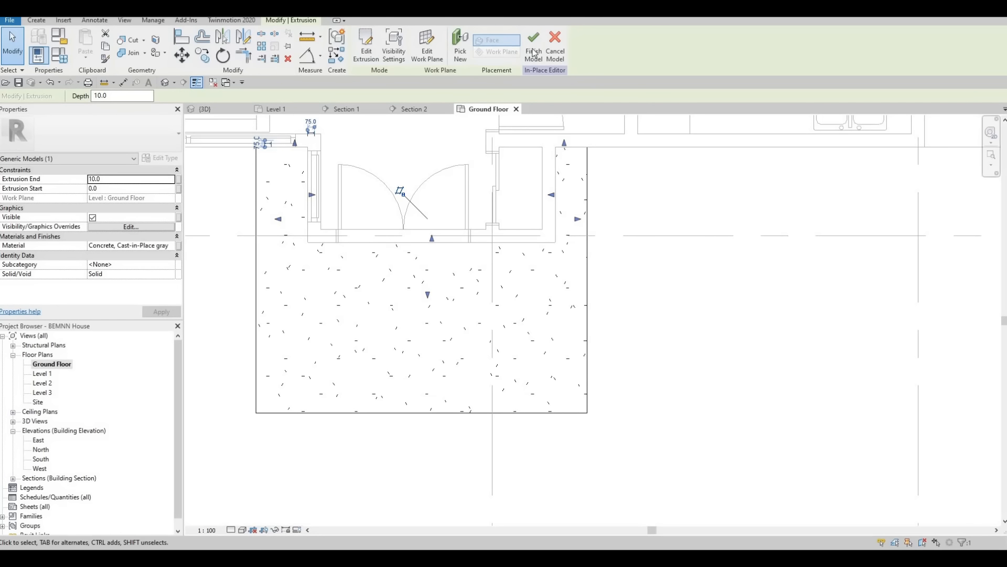
Step: In the 3D view, raise the new step's top face to 200 mm and its underside to about 81 mm
left_click(225, 109)
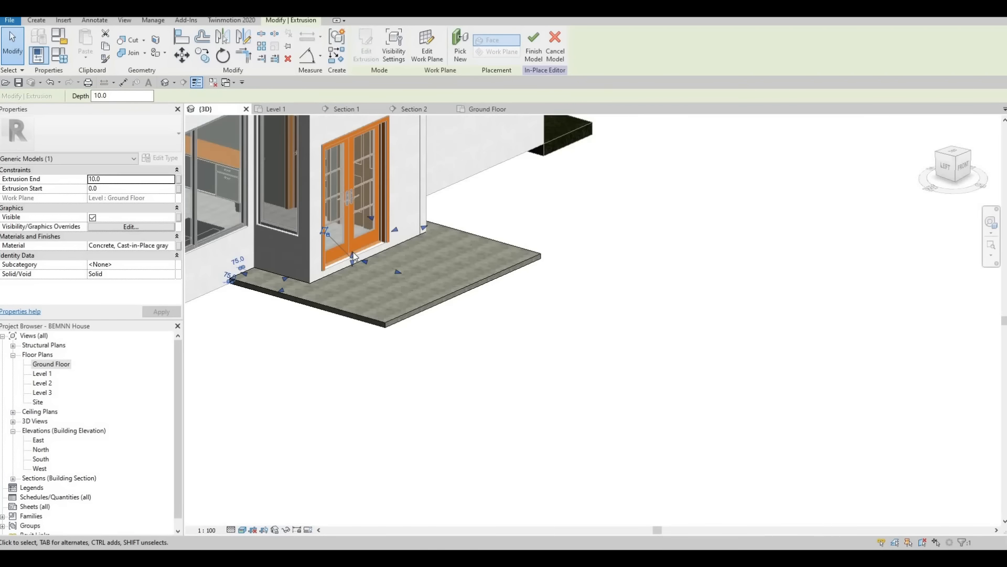
left_click_drag(353, 250, 354, 247)
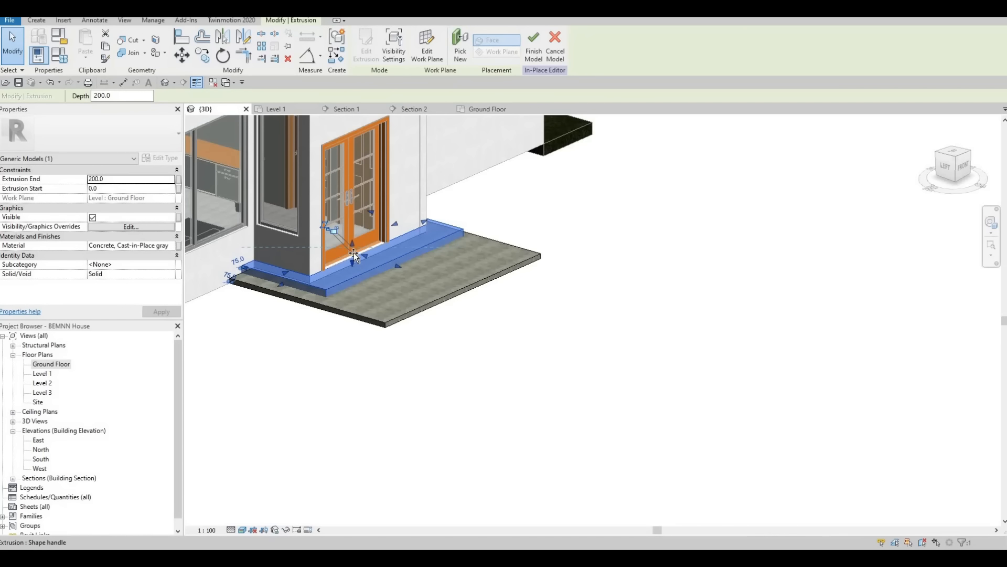
left_click_drag(352, 262, 354, 249)
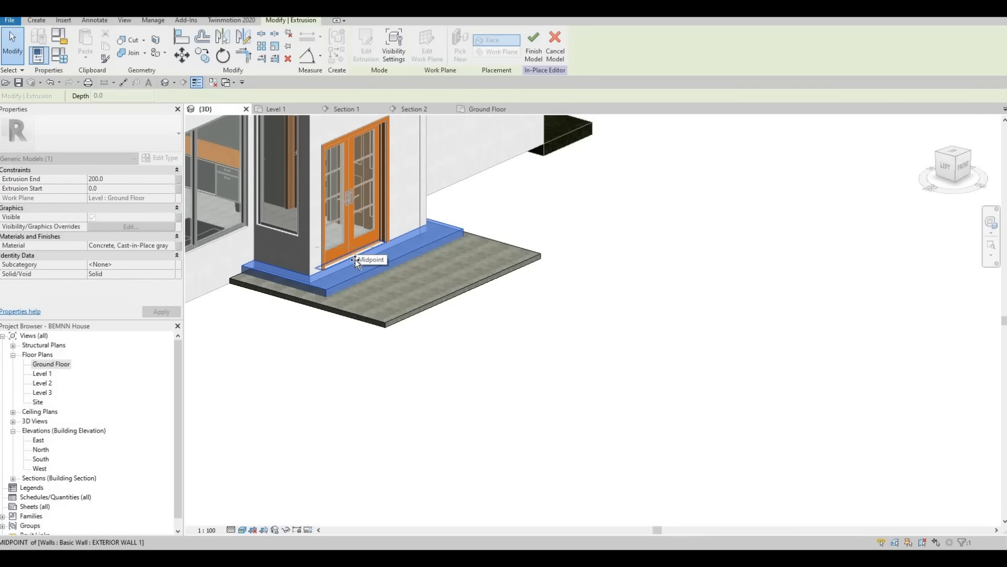
scroll(355, 260, "up", 1)
scroll(355, 260, "up", 3)
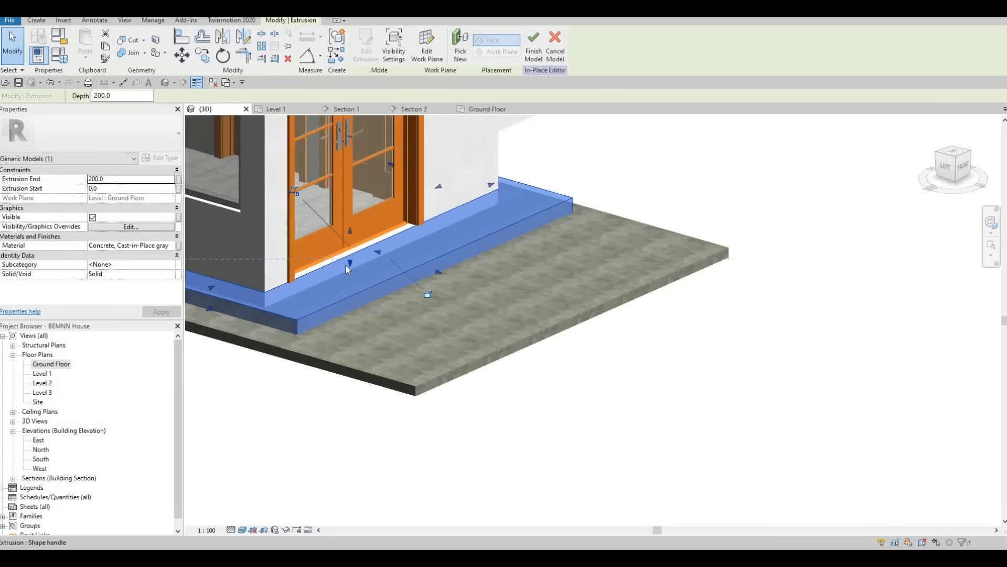
mouse_move(347, 257)
left_mouse_down()
mouse_move(347, 248)
mouse_move(372, 282)
mouse_move(362, 270)
left_mouse_up()
scroll(361, 274, "down", 1)
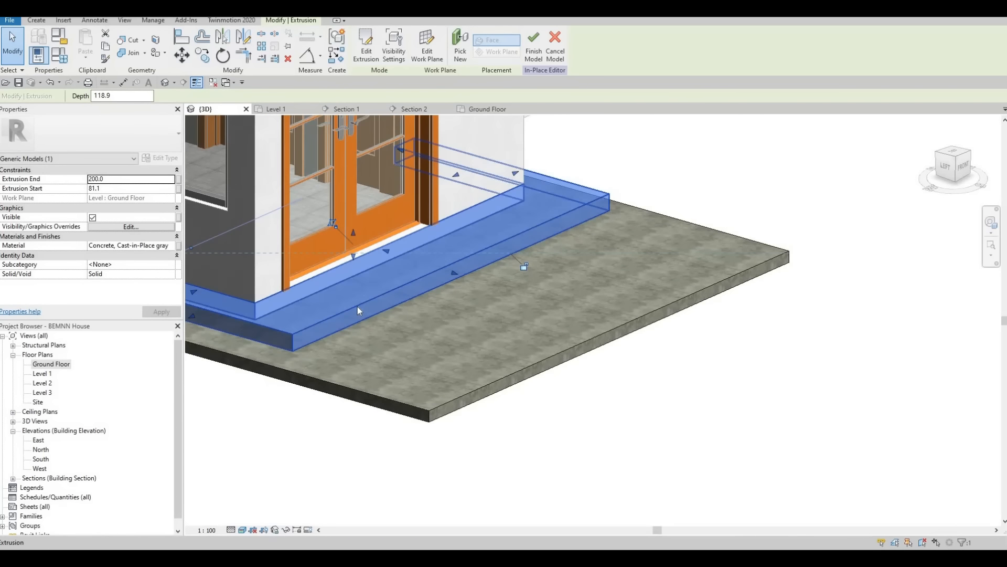
Step: Deselect the upper step and finish the in-place model of the entrance steps
key("Escape")
middle_click_drag(357, 307, 290, 297, "shift")
scroll(286, 278, "down", 2)
middle_click_drag(283, 261, 400, 256)
scroll(400, 256, "down", 2)
left_click(363, 59)
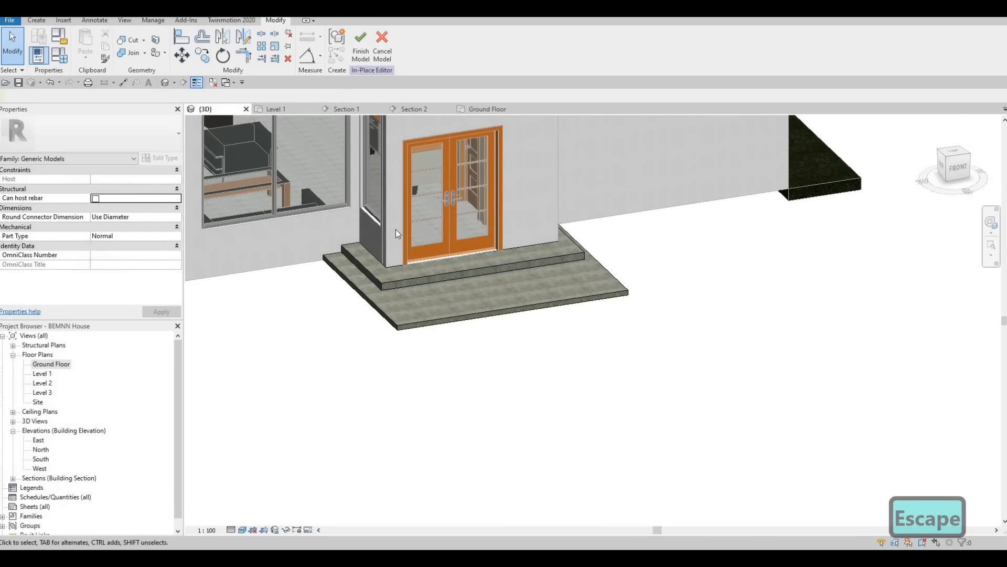
Step: Select the entrance steps and stretch the lower slab and the upper step slightly outward on the living-room window side
scroll(391, 257, "up", 3)
left_click(389, 259)
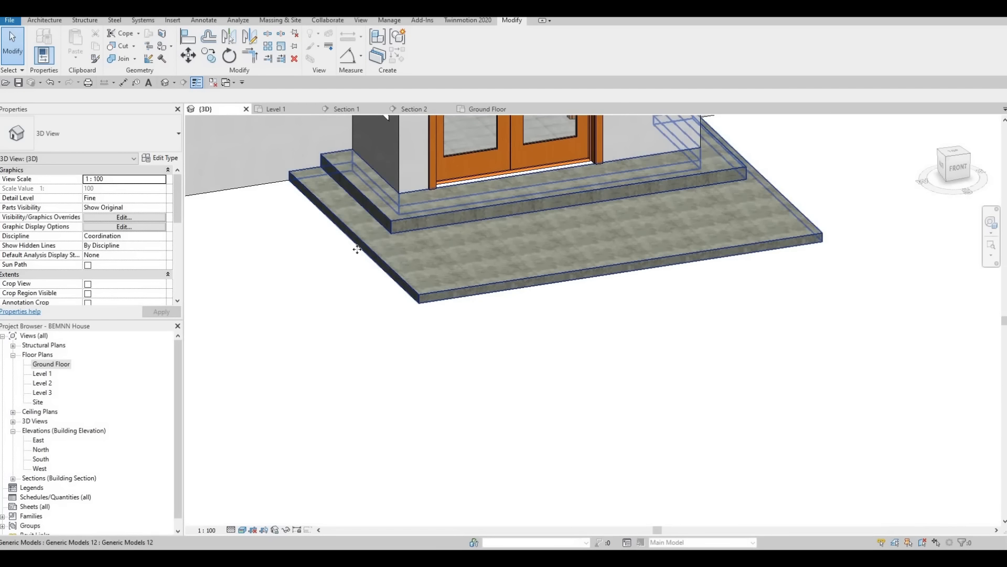
left_click_drag(349, 239, 337, 240)
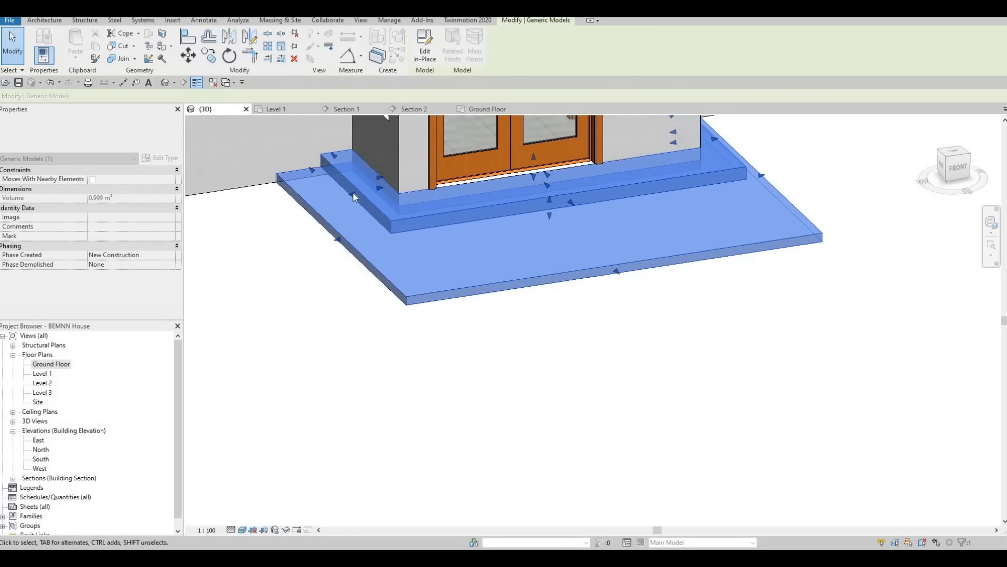
left_click_drag(348, 199, 341, 204)
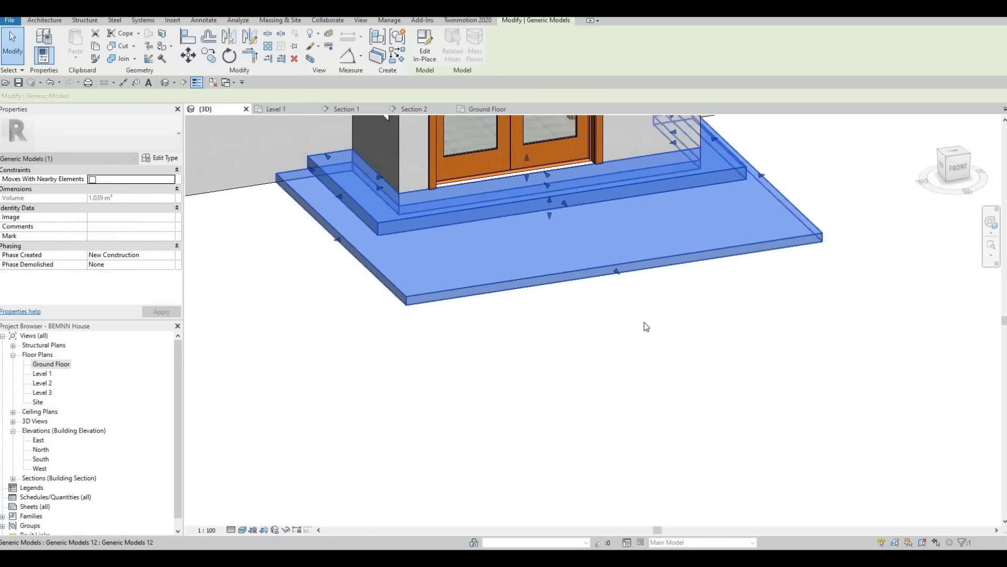
Step: Stretch both levels slightly outward on the kitchen side and pull their front edges farther away from the doors
middle_click_drag(645, 325, 550, 324, "shift")
left_click_drag(773, 225, 781, 224)
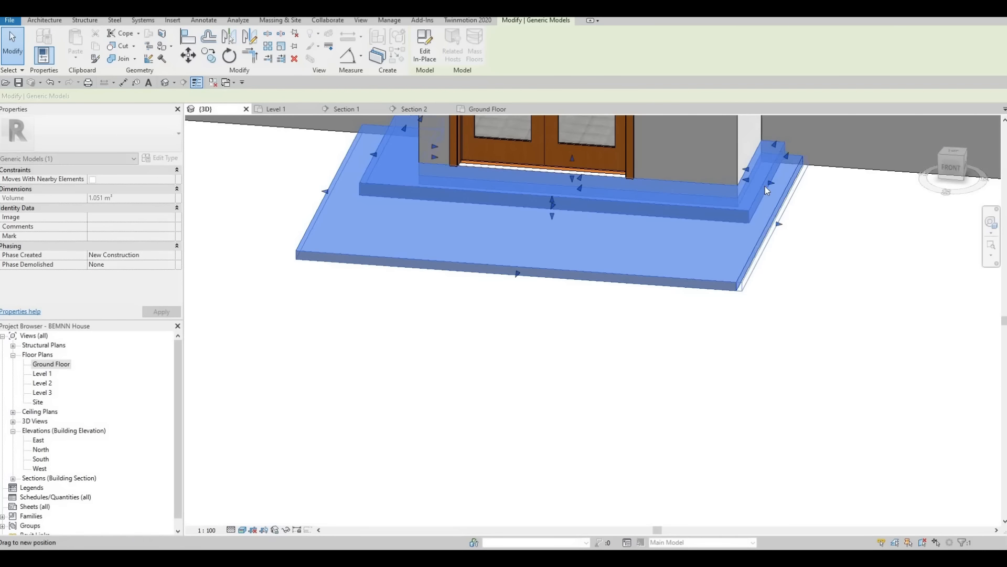
left_click_drag(768, 184, 775, 183)
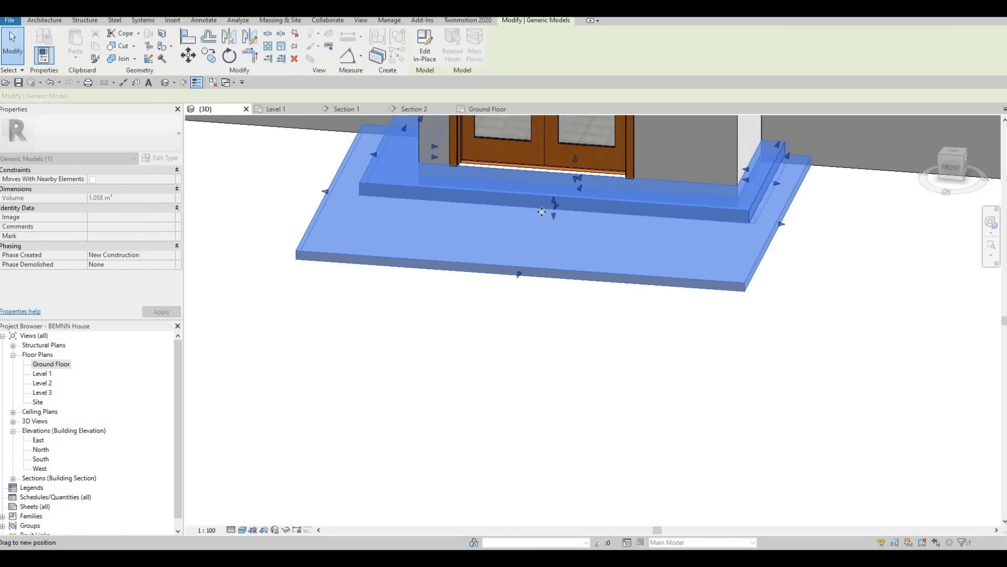
left_click_drag(555, 212, 493, 304)
key("Escape")
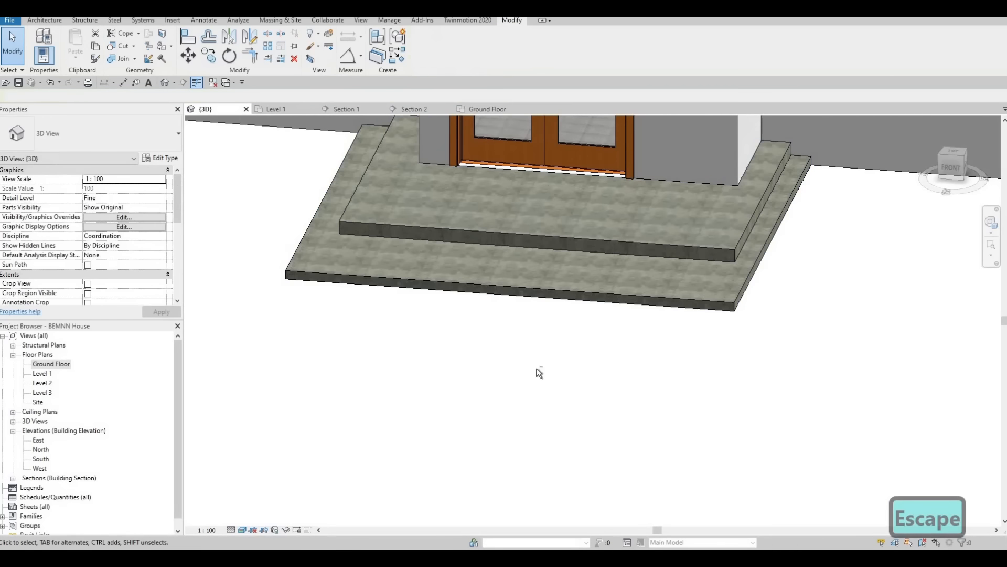
Step: Examine the two-level entrance steps and the surrounding house from several angles in the 3D view
scroll(540, 367, "down", 3)
scroll(661, 352, "down", 2)
middle_click_drag(661, 351, 569, 329, "shift")
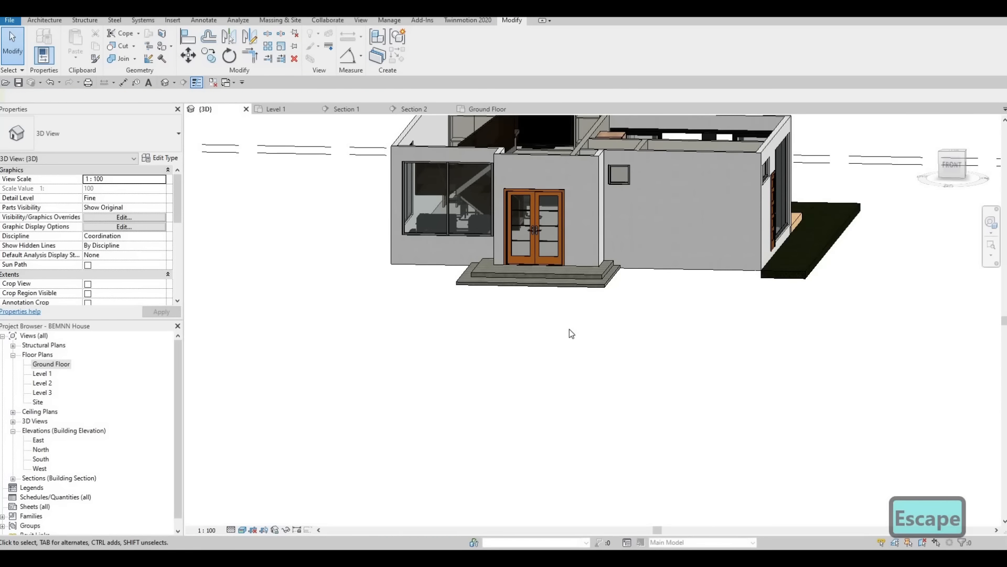
middle_click_drag(441, 429, 628, 352, "shift")
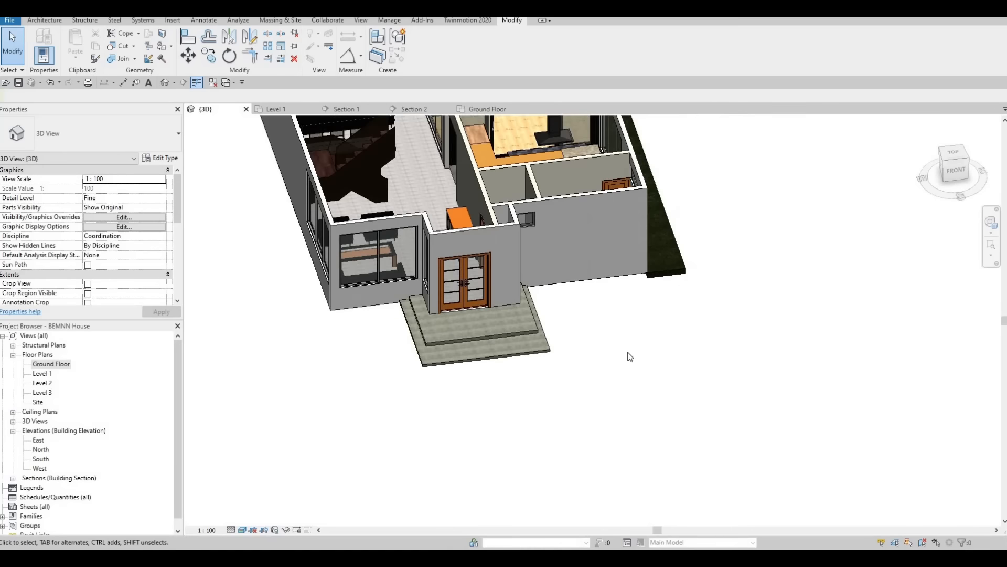
middle_click_drag(465, 301, 586, 405, "shift")
scroll(455, 296, "up", 2)
scroll(586, 405, "down", 2)
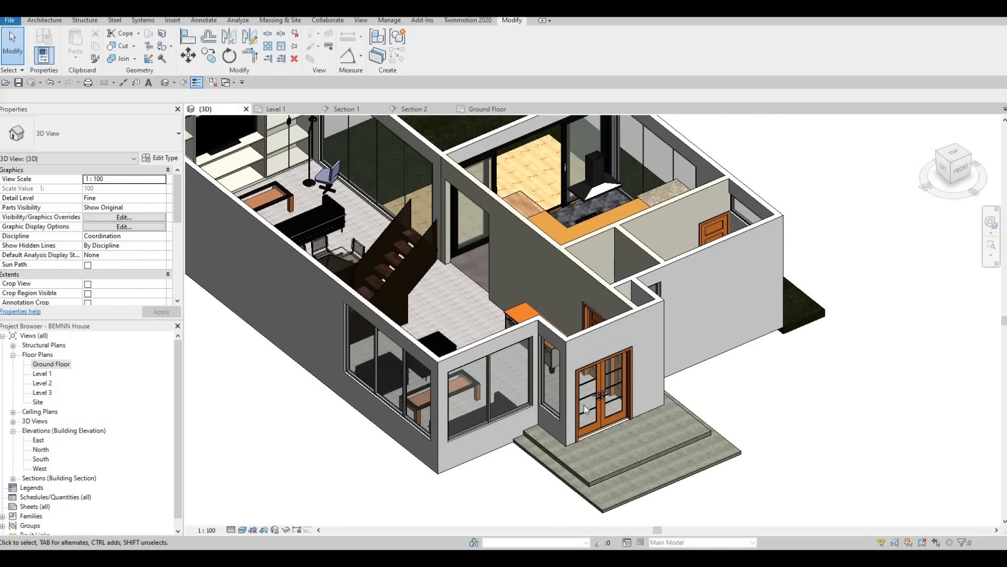
Step: Open the Ground Floor plan and show the whole house with its grid lines
key("F1")
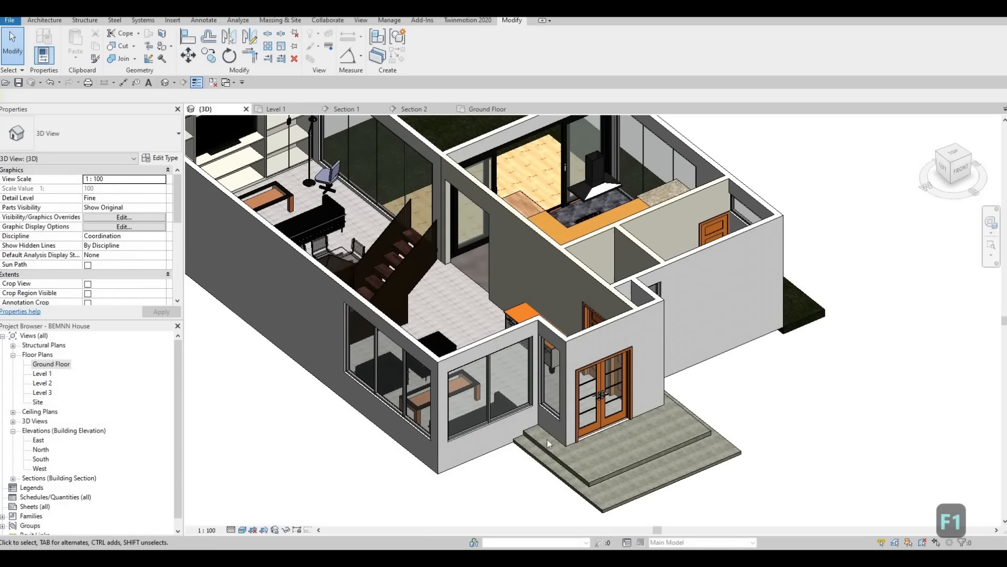
left_click(50, 364)
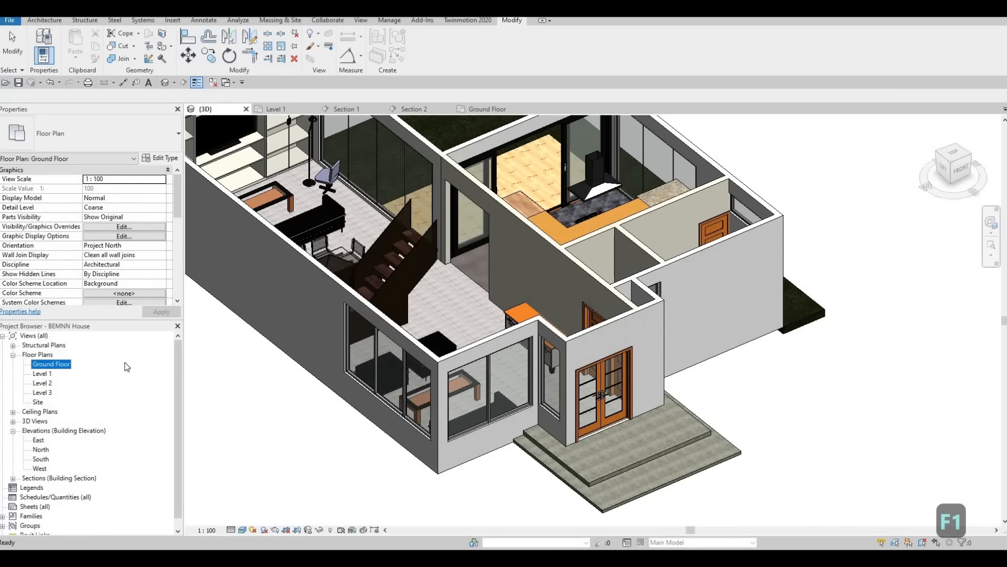
double_click(50, 364)
scroll(489, 339, "down", 4)
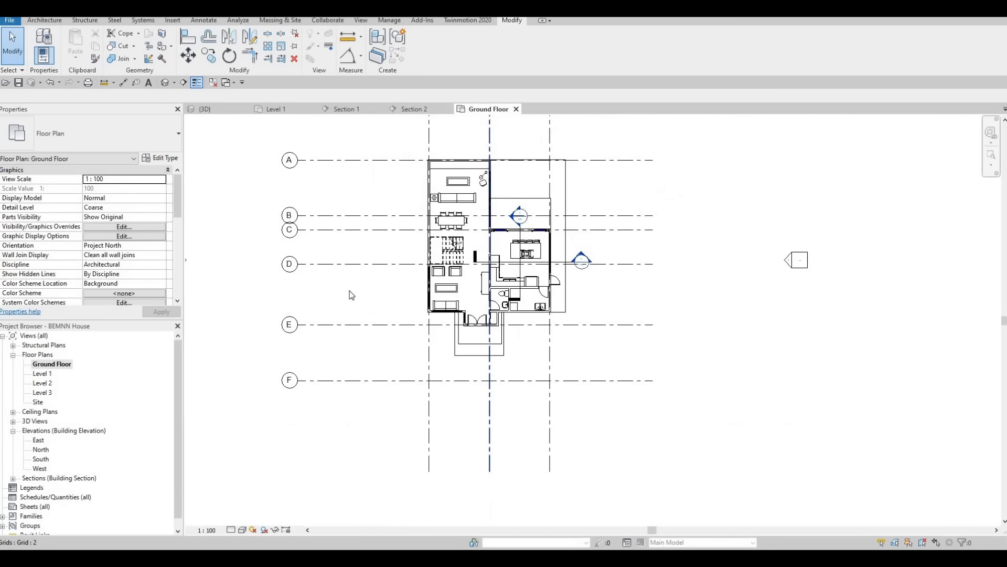
left_click(44, 20)
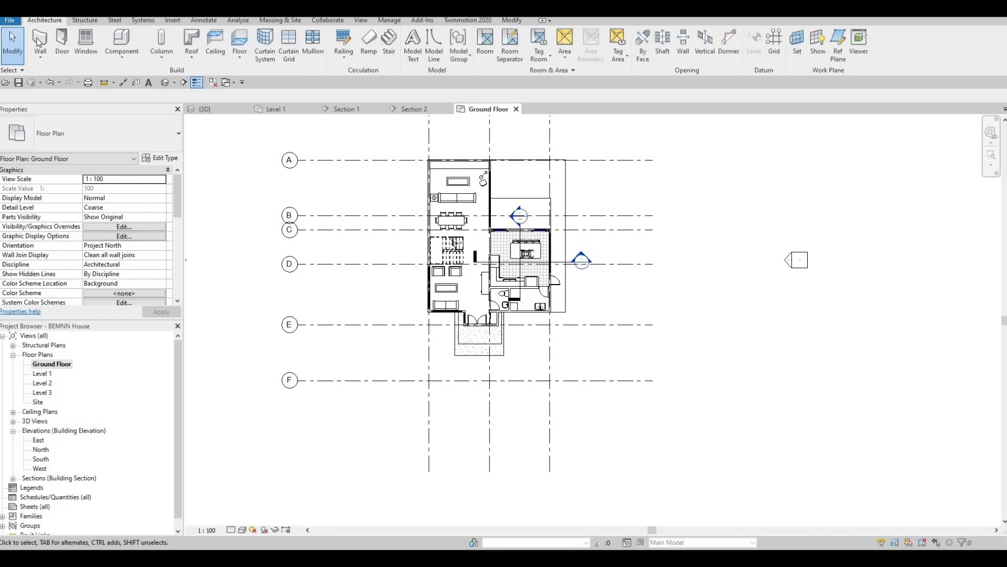
left_click(40, 42)
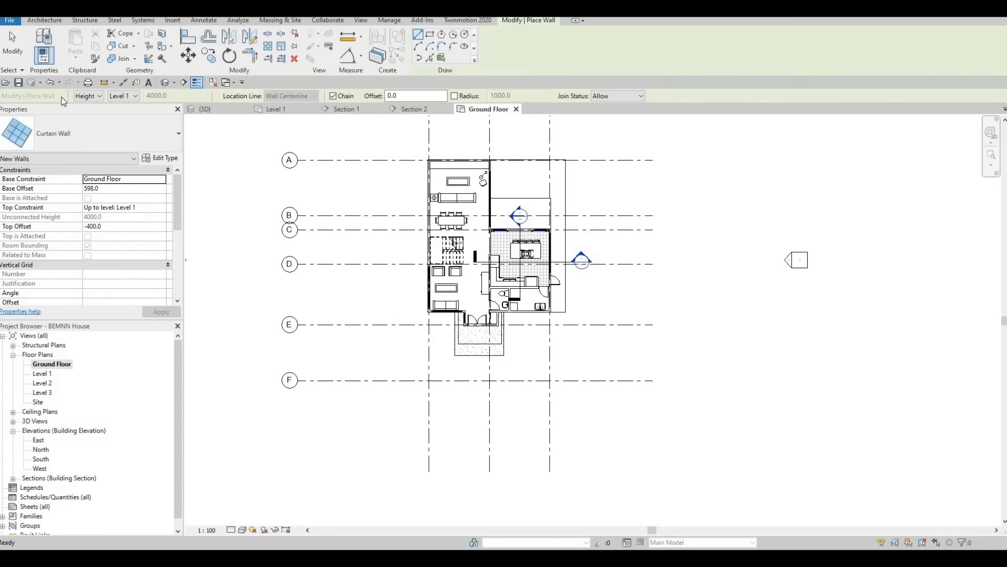
left_click(90, 126)
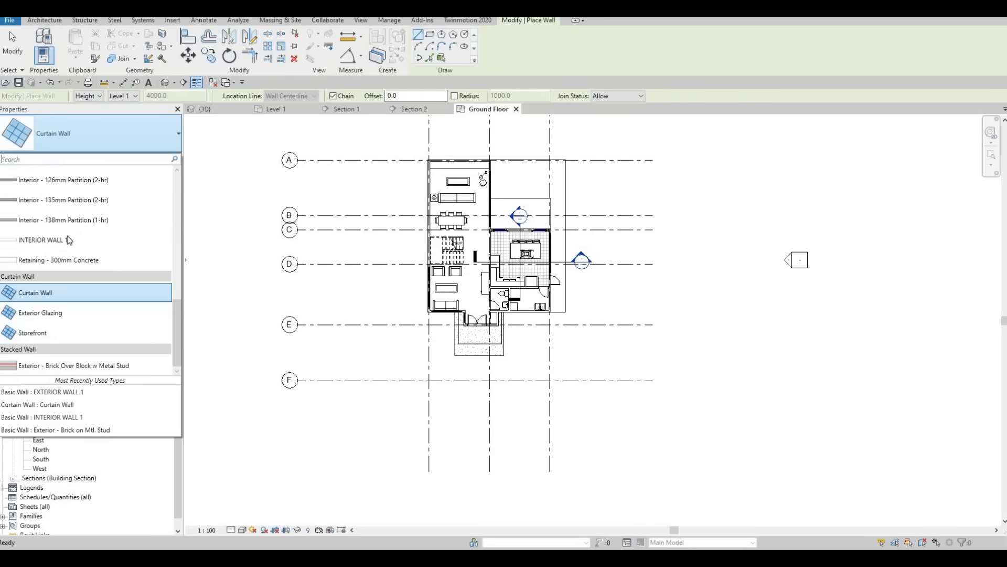
left_click(64, 239)
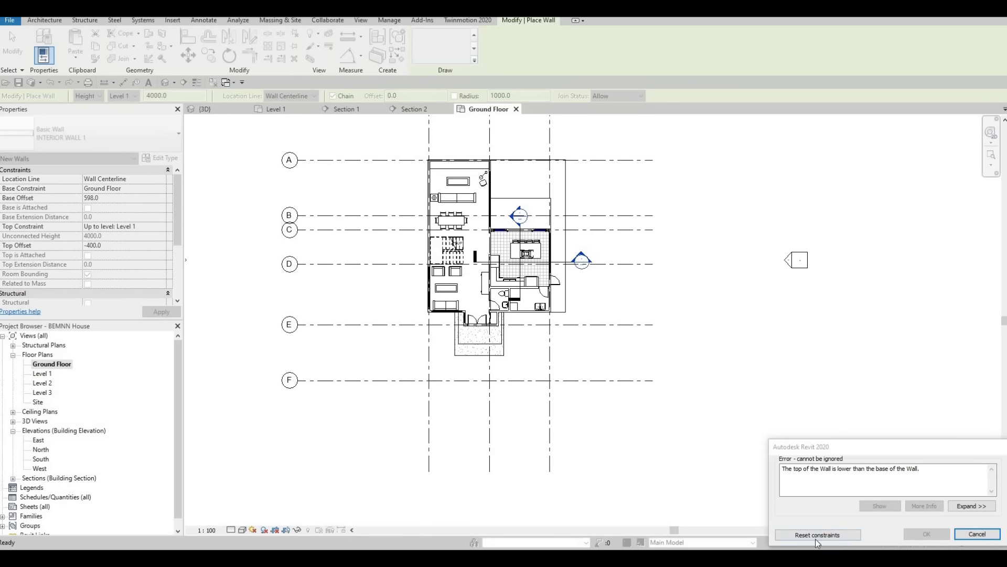
key("Escape")
key("Escape")
key("Escape")
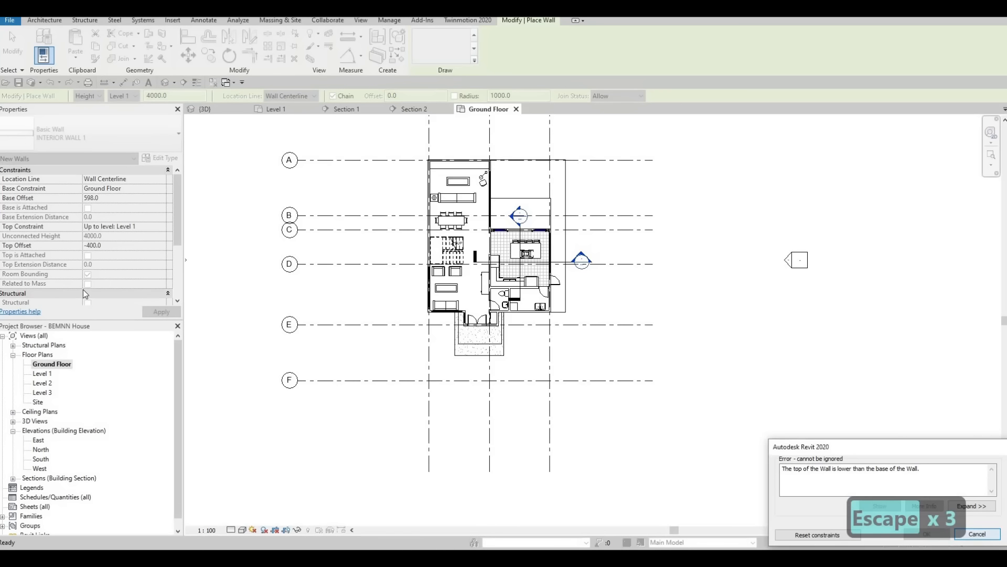
key("Escape")
key("Escape")
Step: Open the Level 1 floor plan and start a wall with the INTERIOR WALL 1 type
double_click(47, 372)
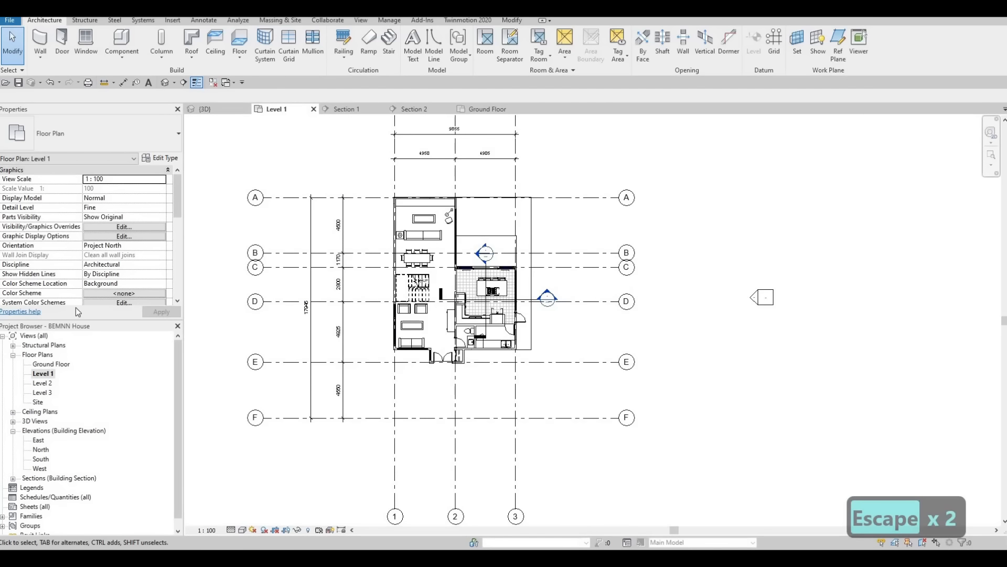
left_click(41, 42)
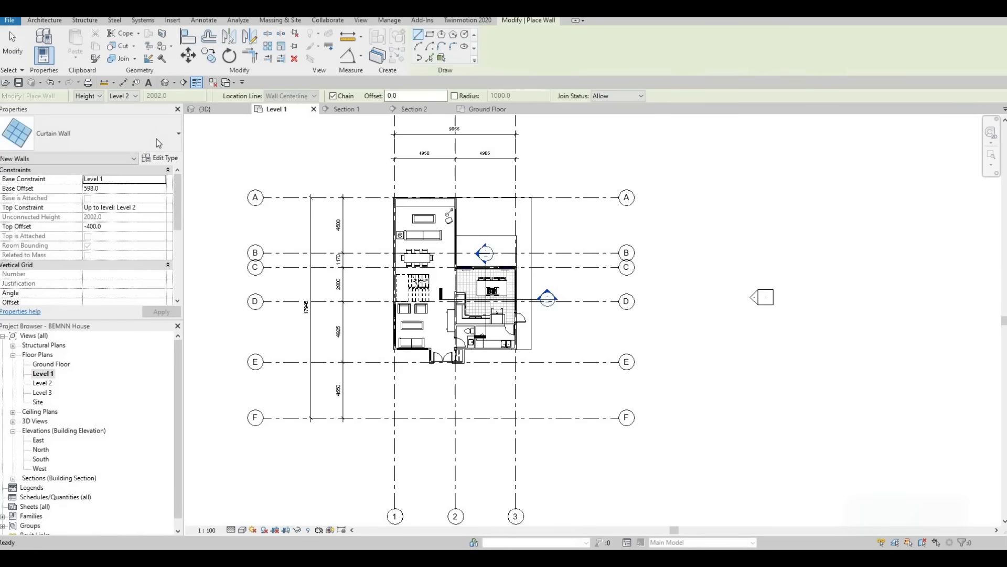
left_click(149, 132)
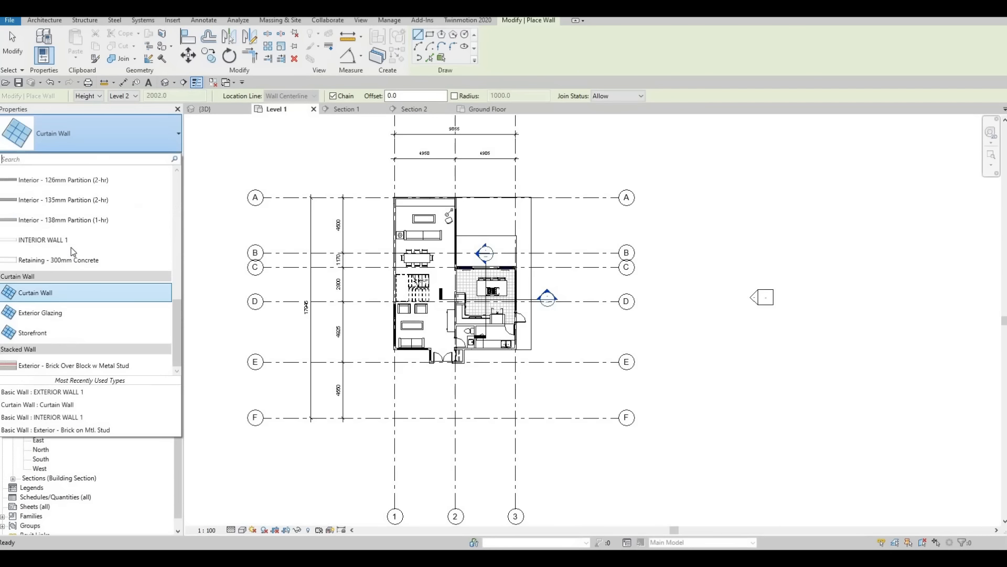
left_click(147, 244)
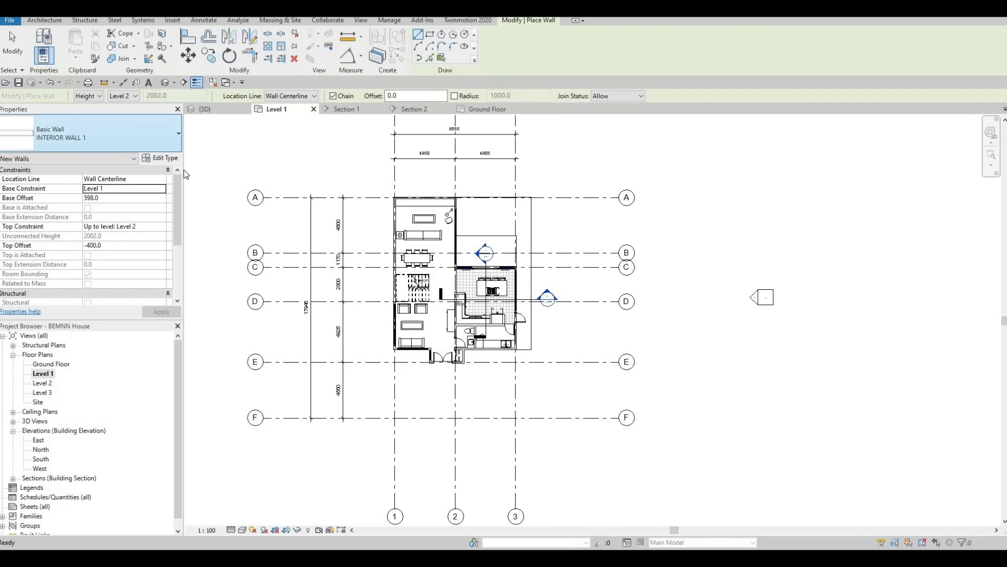
Step: Duplicate the INTERIOR WALL 1 type under the name BOUNDERY WALL
left_click(159, 158)
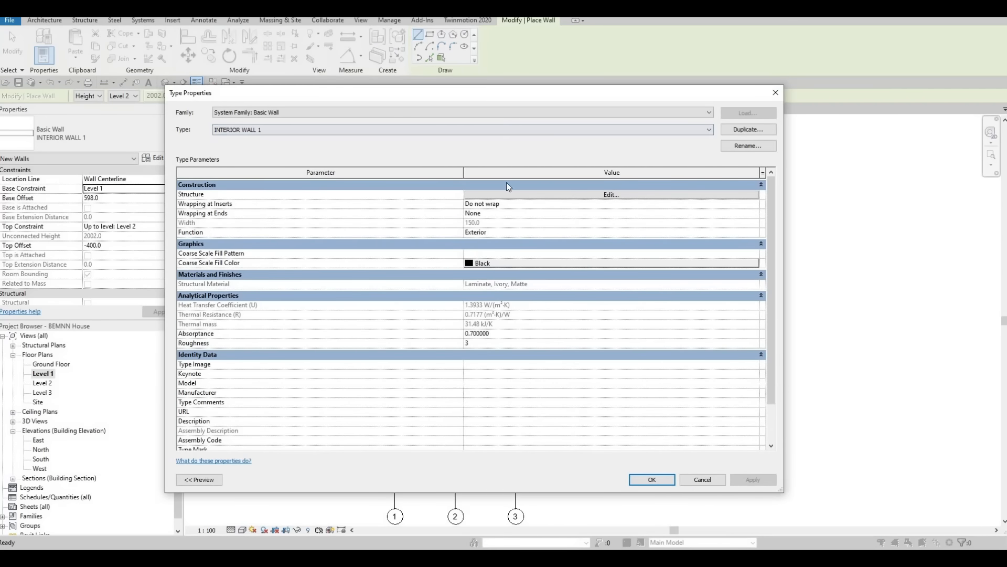
left_click(748, 129)
type("b")
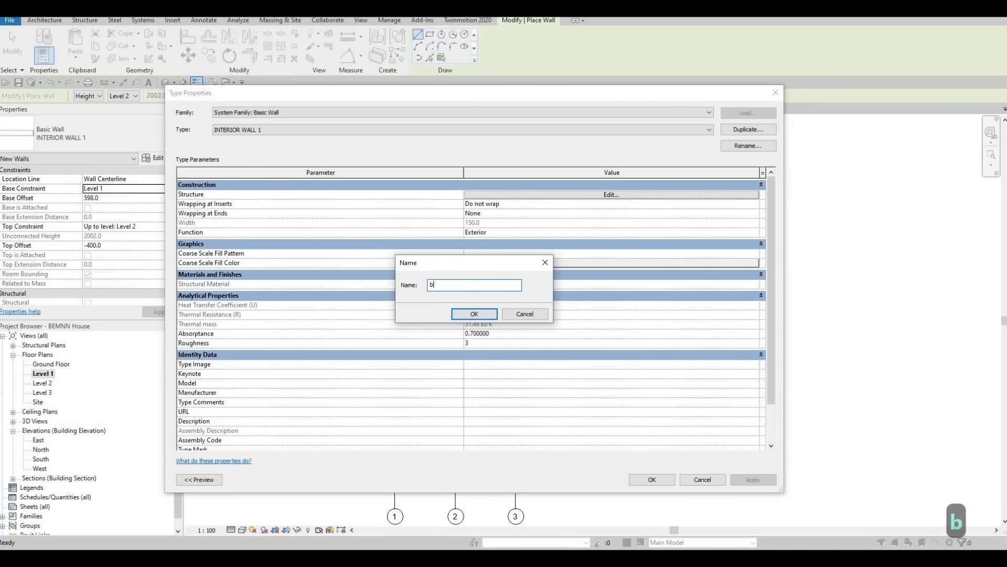
type("ounder")
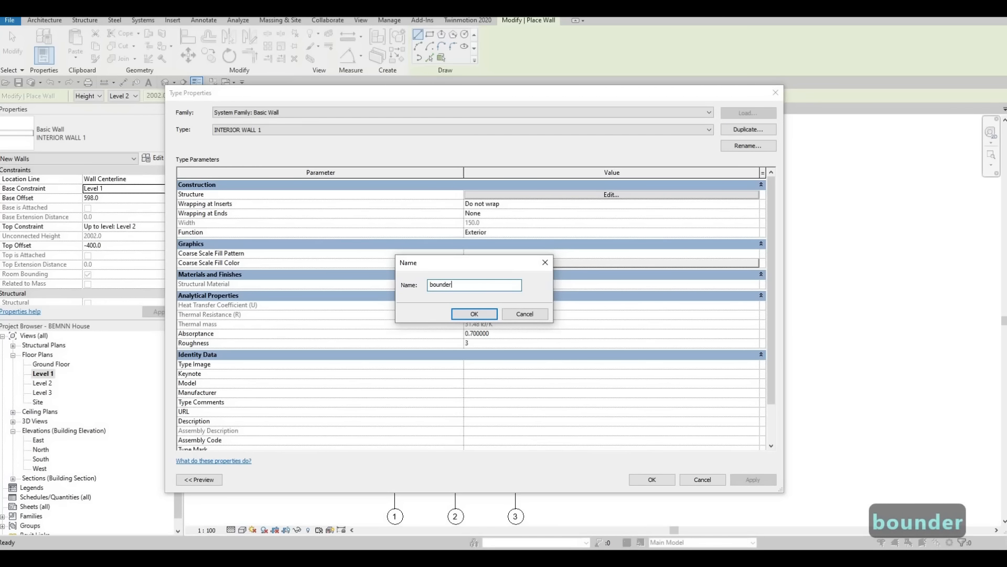
type("y wall")
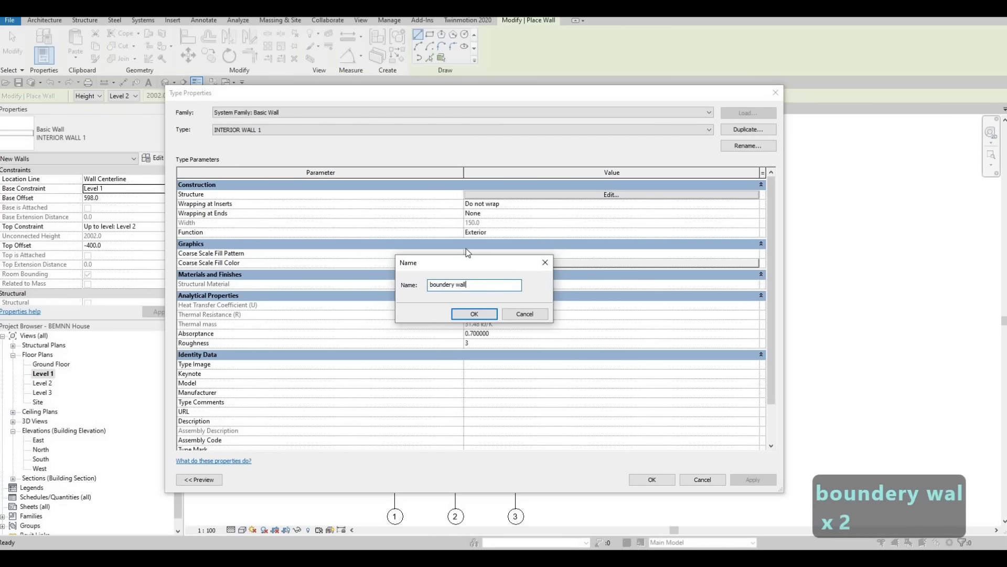
key("BackSpace")
key("BackSpace")
key("BackSpace")
key("BackSpace")
key("BackSpace")
key("BackSpace")
key("BackSpace")
key("BackSpace")
key("BackSpace")
key("BackSpace")
key("BackSpace")
key("BackSpace")
key("BackSpace")
key("BackSpace")
key("BackSpace")
key("BackSpace")
key("BackSpace")
key("BackSpace")
key("Caps_Lock")
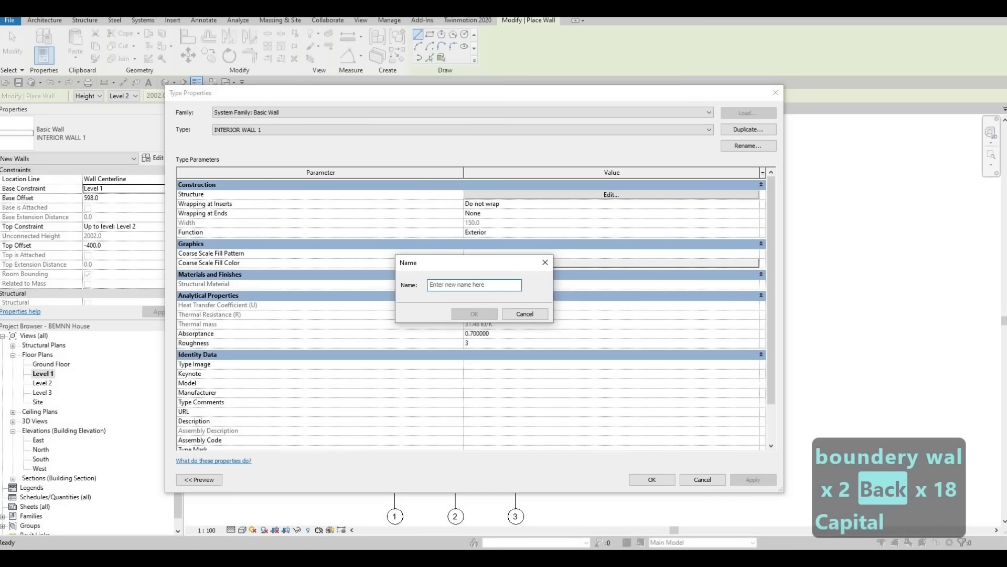
type("BOUNDERY WALL")
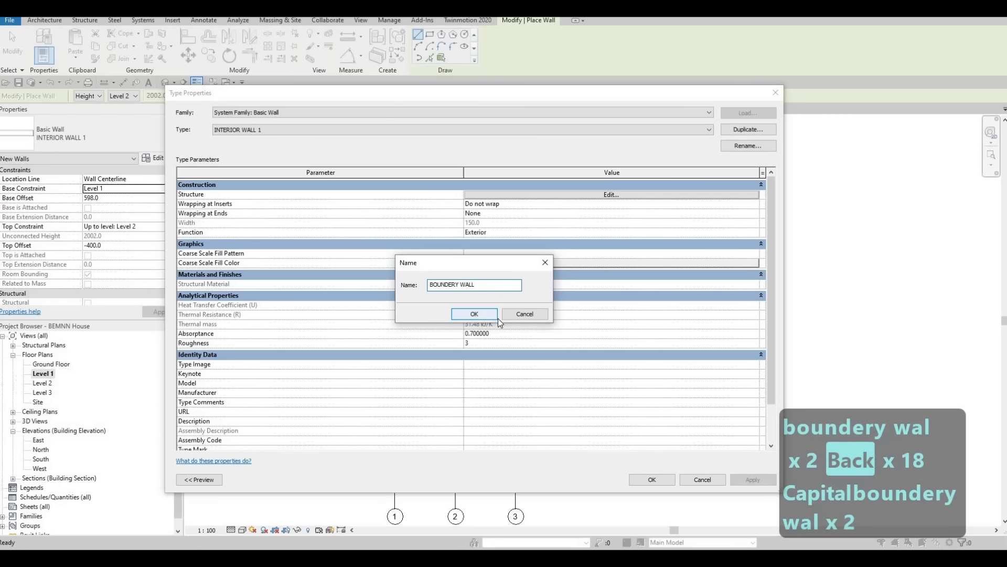
key("Return")
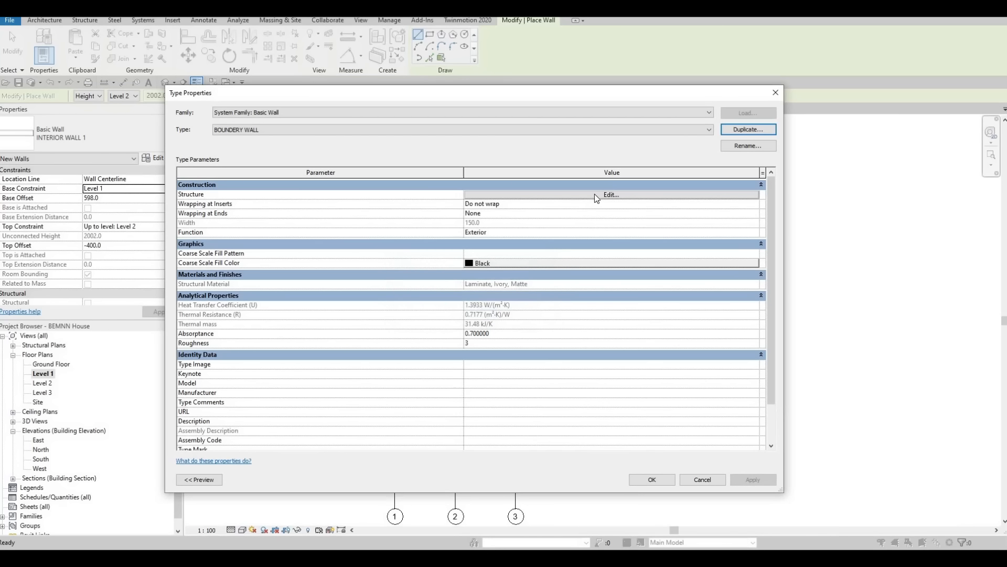
Step: Assign the Concrete Masonry Units material to the structure layer of the BOUNDERY WALL type and accept the type properties
left_click(595, 195)
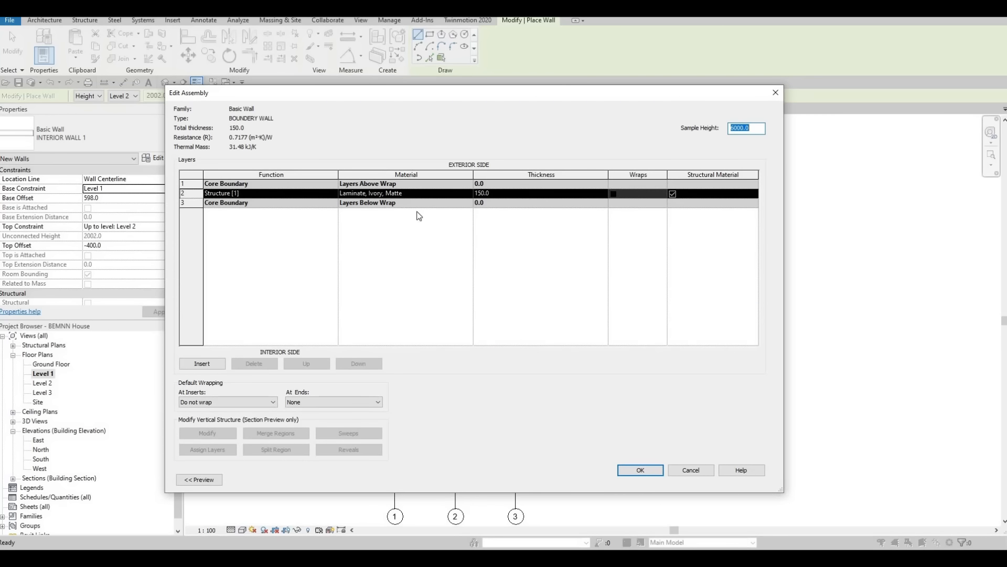
left_click(471, 194)
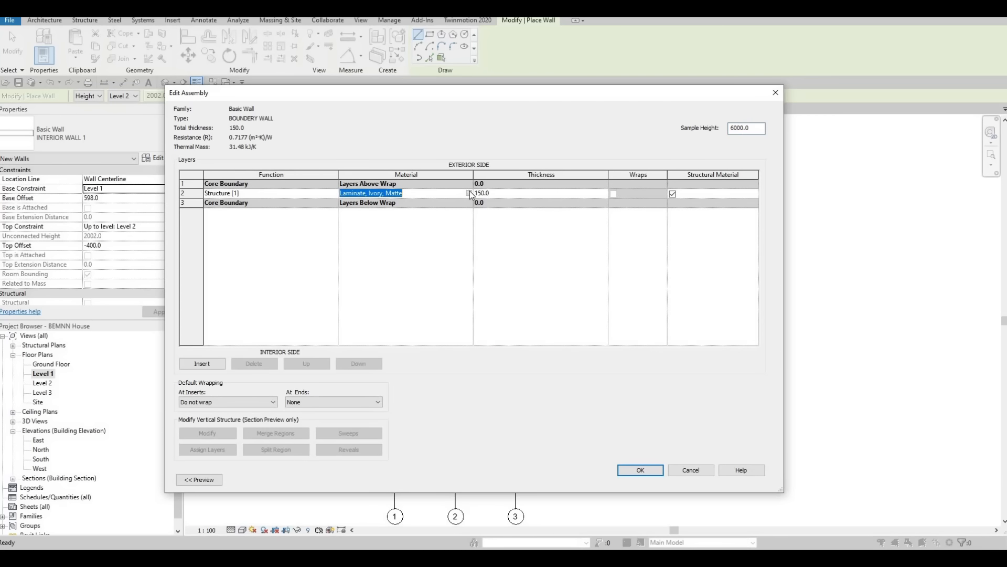
left_click(469, 193)
scroll(262, 244, "down", 5)
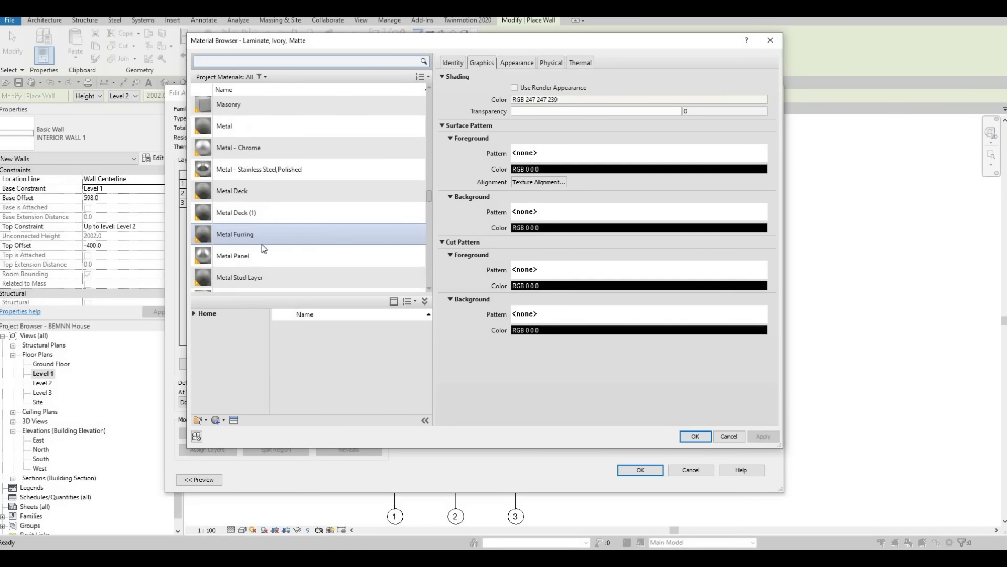
scroll(252, 256, "down", 10)
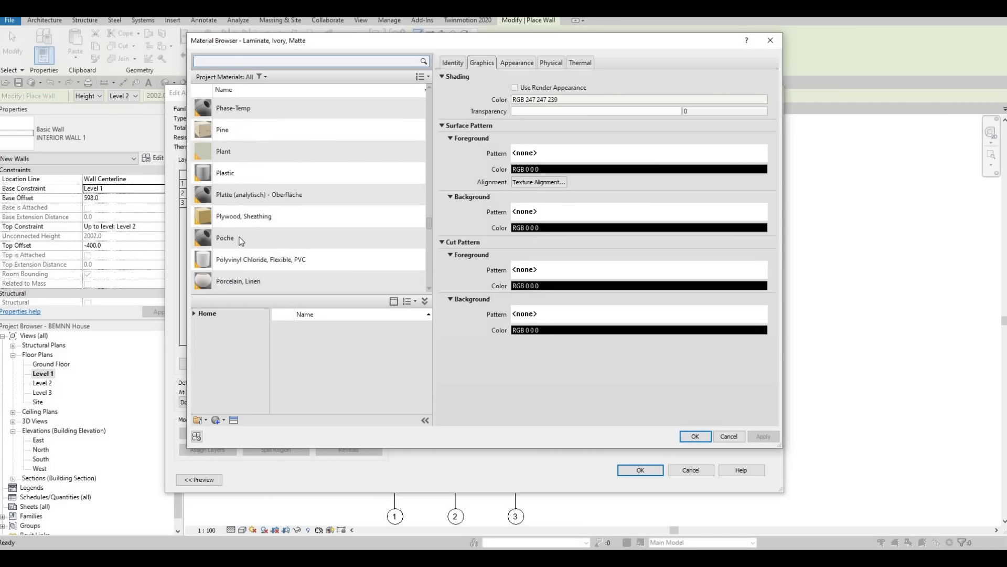
scroll(239, 237, "down", 10)
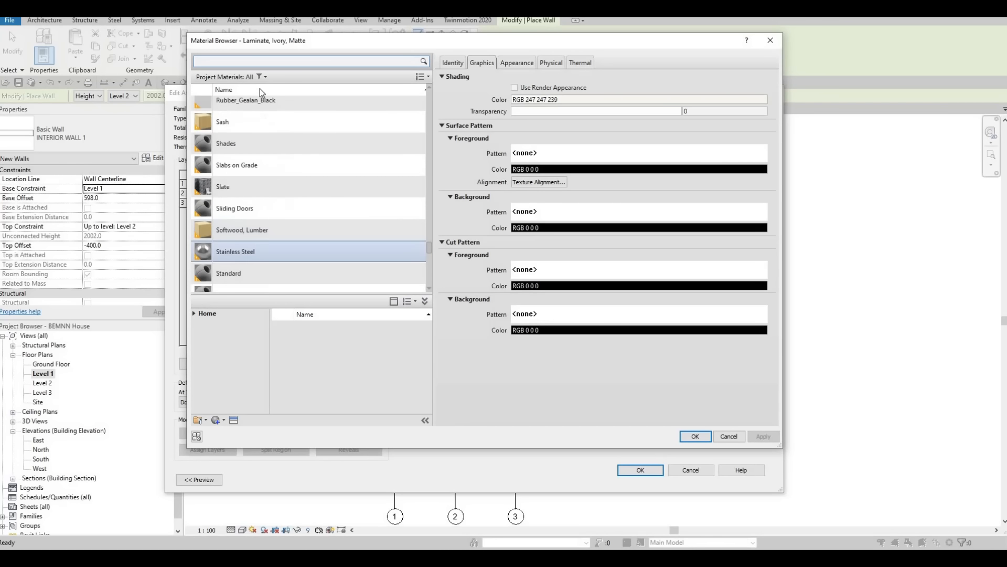
left_click(260, 63)
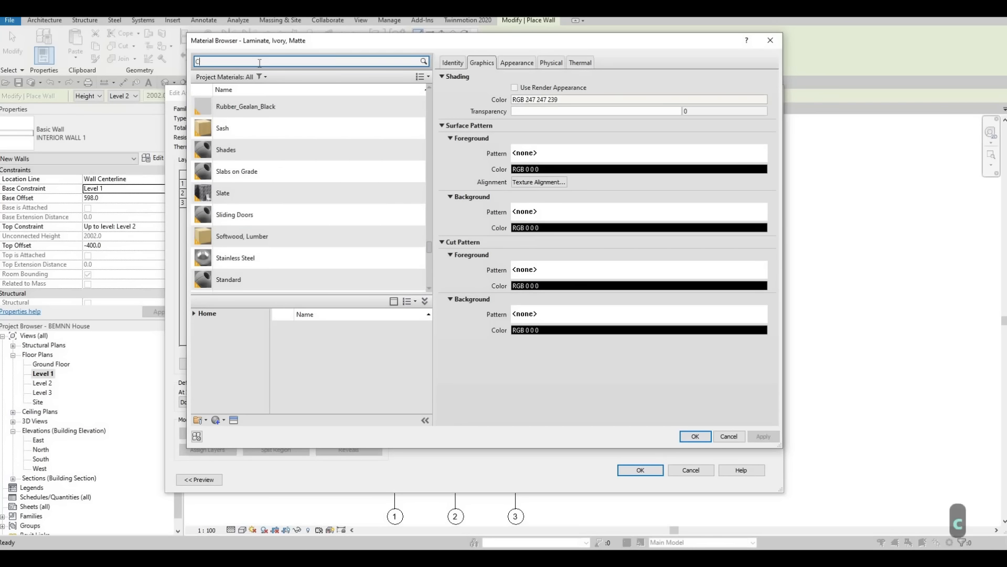
type("CONCRETE")
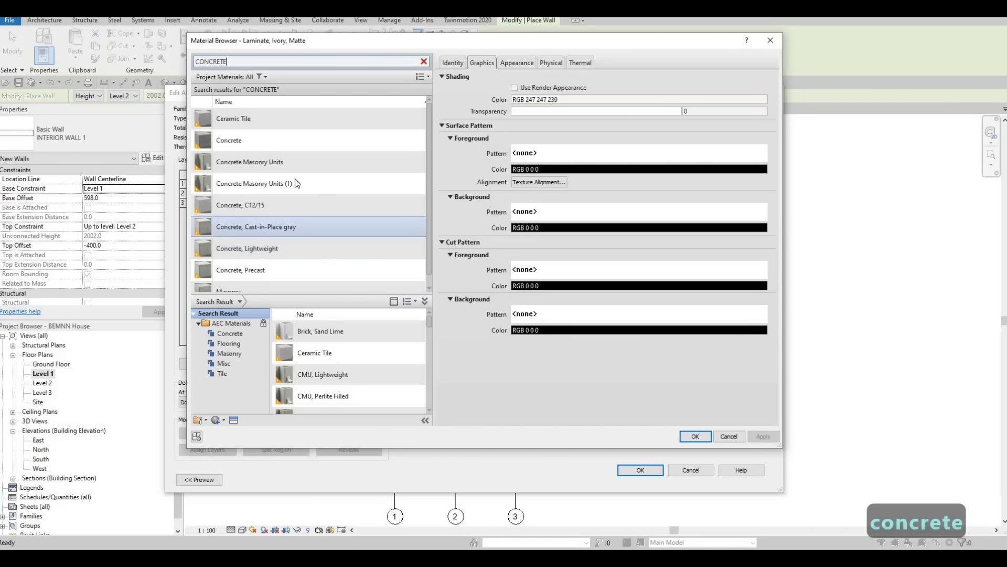
left_click(302, 164)
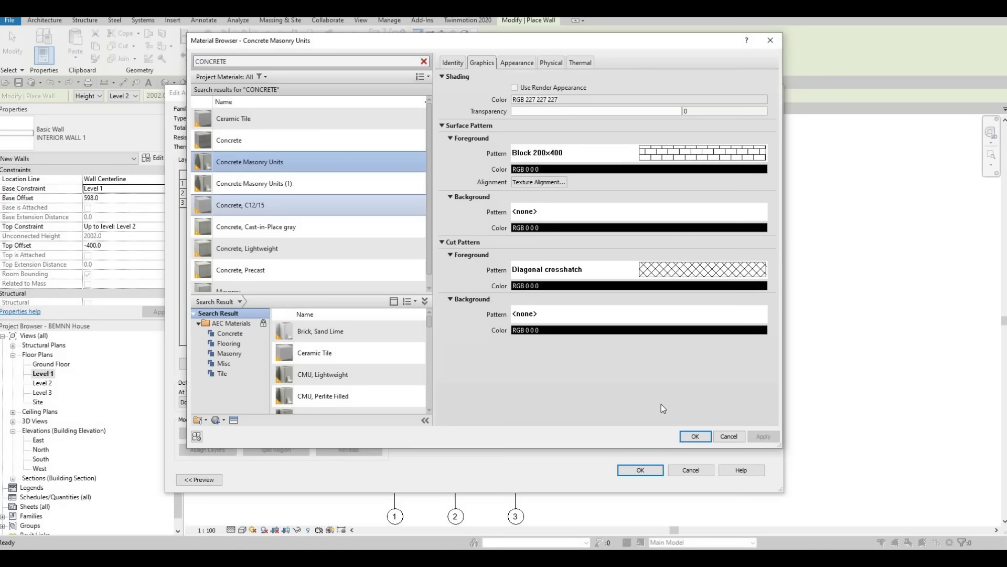
left_click(696, 437)
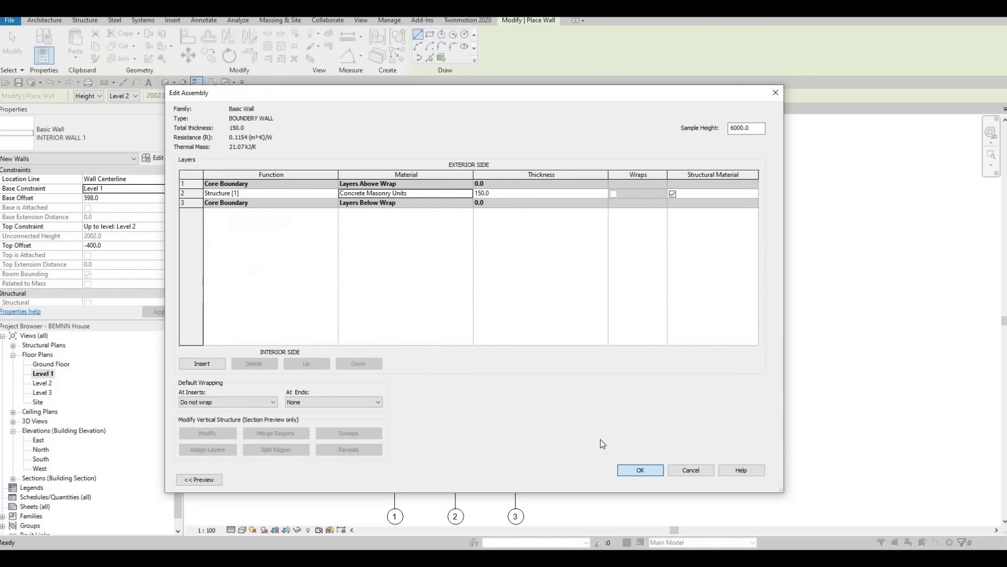
left_click(640, 470)
key("Return")
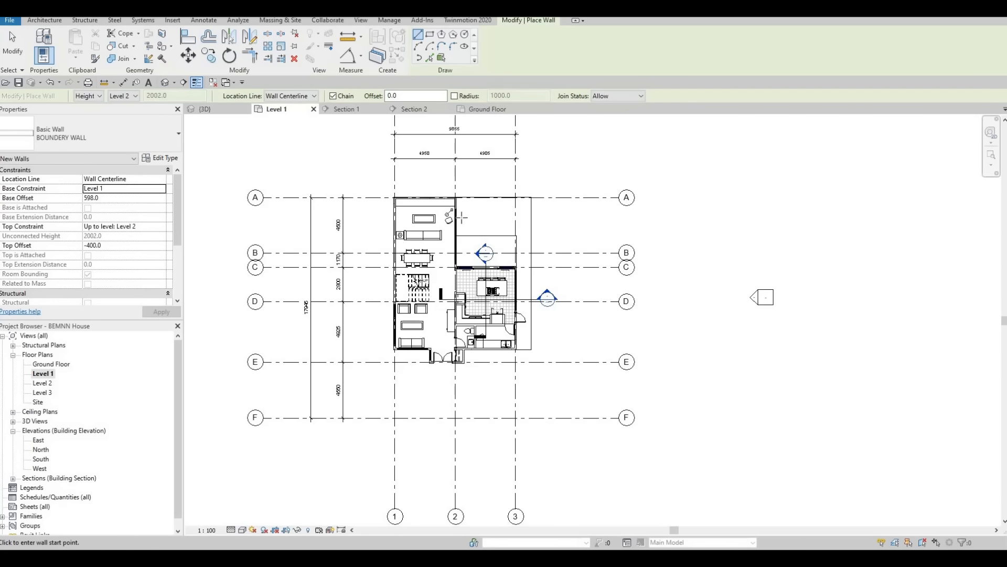
Step: Draw boundary walls along the kitchen-side outer floor edge, about 12370 mm up to grid A, and along grid A back to the house
scroll(521, 350, "up", 6)
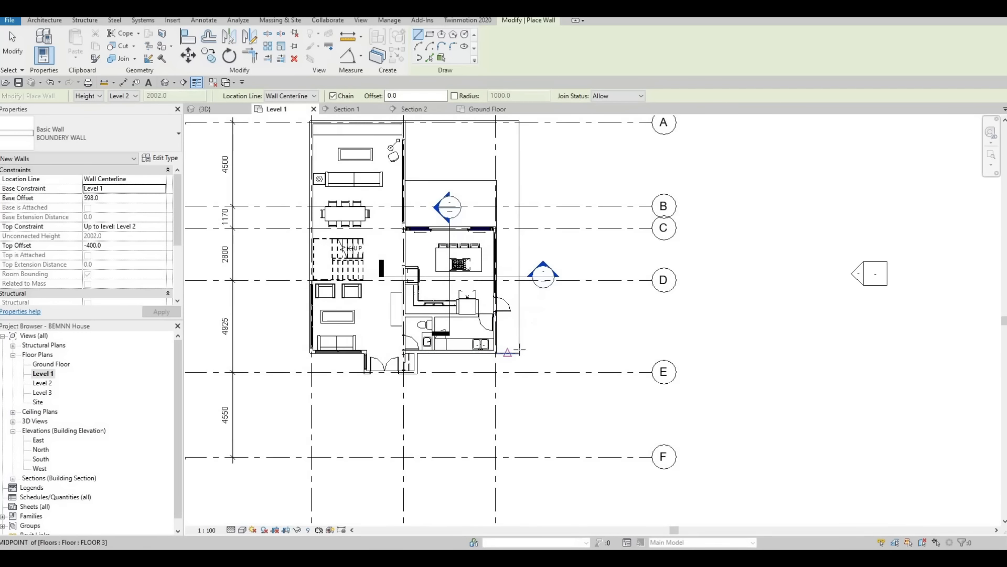
left_click(522, 341)
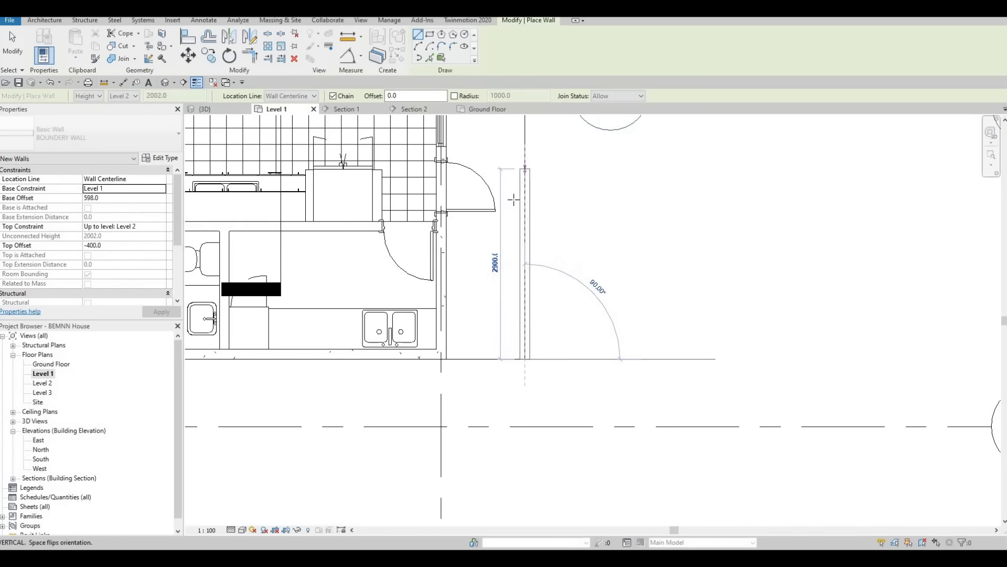
scroll(502, 296, "down", 2)
middle_click_drag(507, 211, 490, 454)
scroll(491, 454, "down", 1)
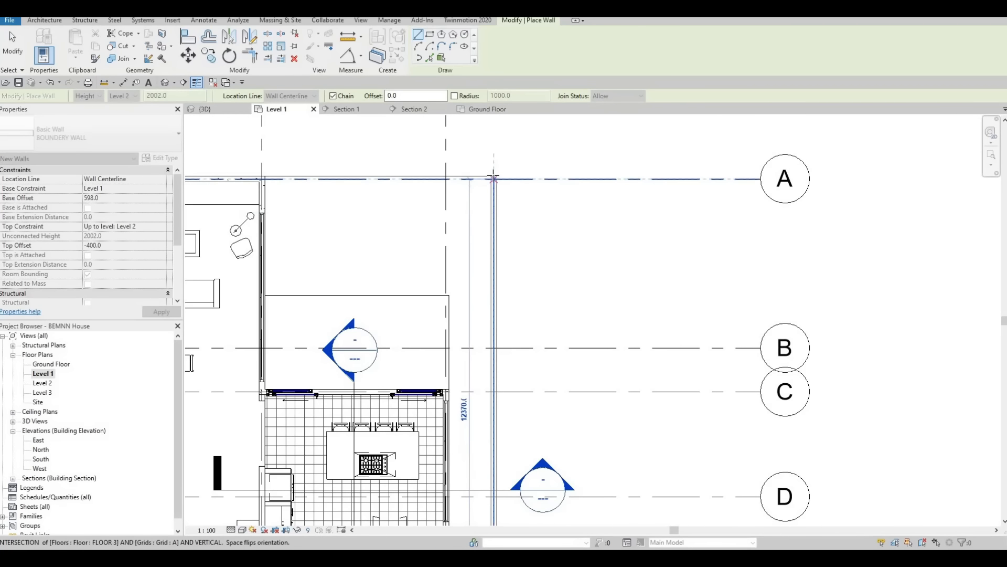
left_click(461, 174)
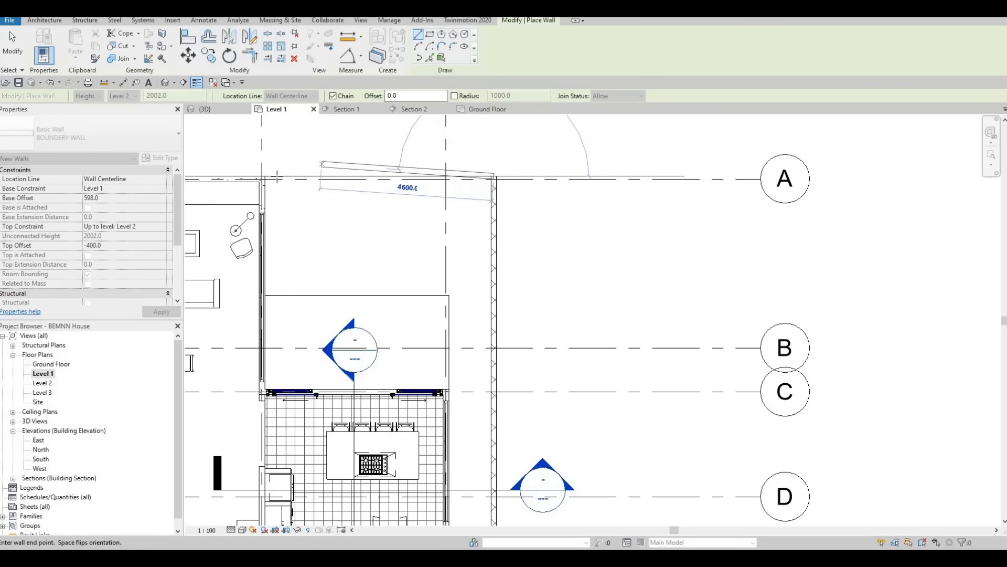
left_click(300, 181)
key("Escape")
key("Escape")
key("Escape")
key("Escape")
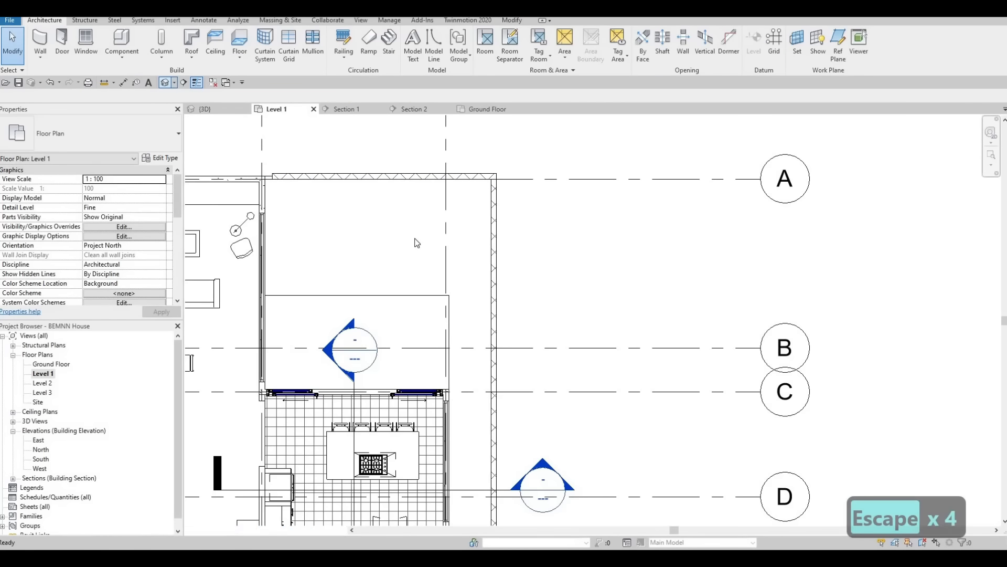
Step: Switch to the 3D view and select the connected chain of boundary walls around the kitchen-side yard
left_click(205, 109)
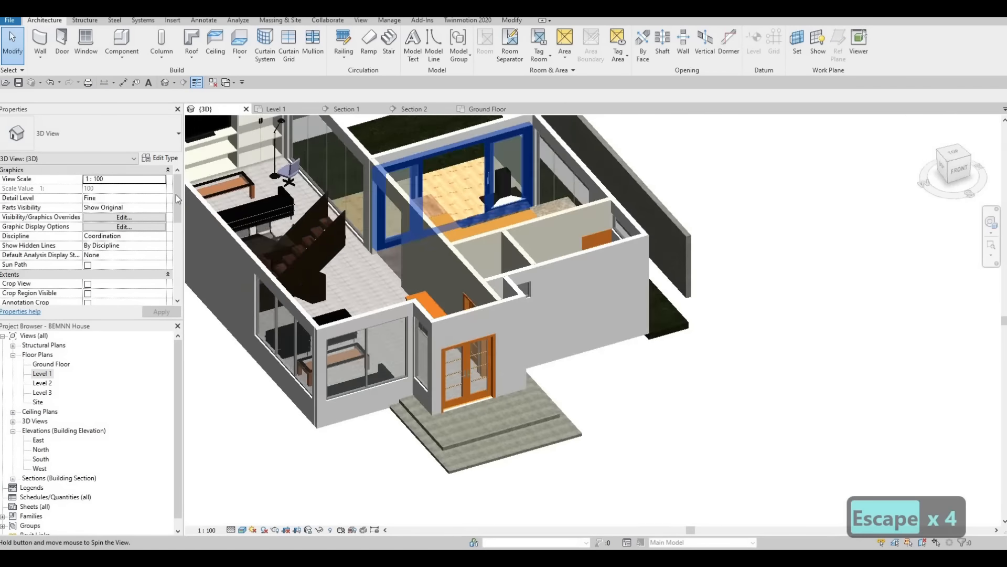
middle_click_drag(315, 210, 477, 286, "shift")
key("Tab")
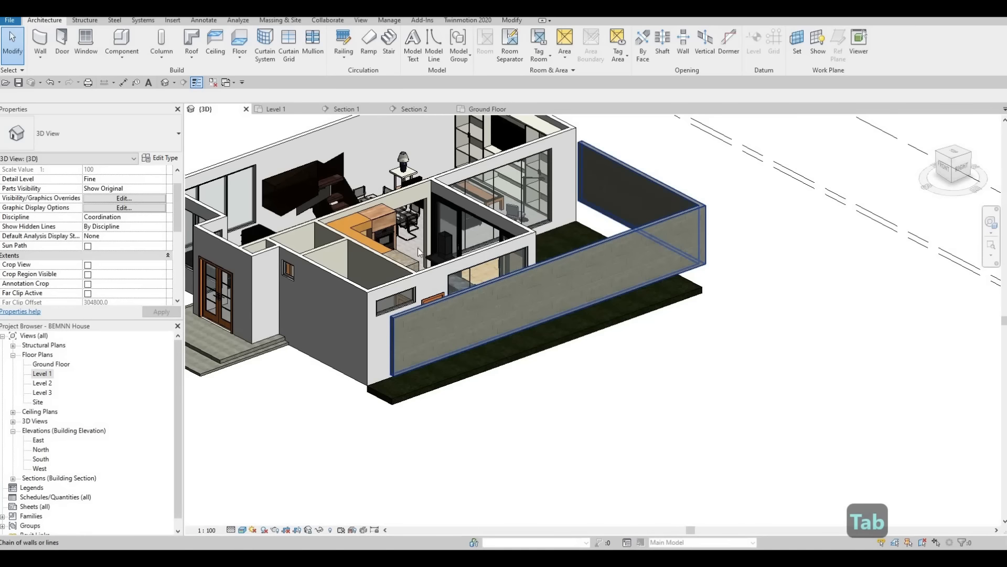
left_click(476, 287)
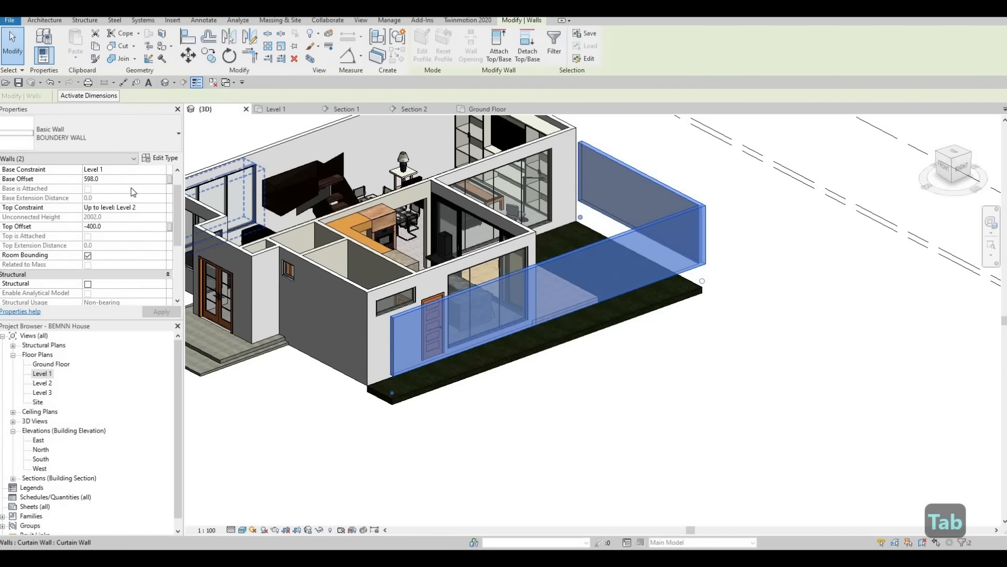
Step: Try to constrain the selected boundary walls from a Ground Floor base up to Level 1
left_click(126, 169)
left_click(112, 178)
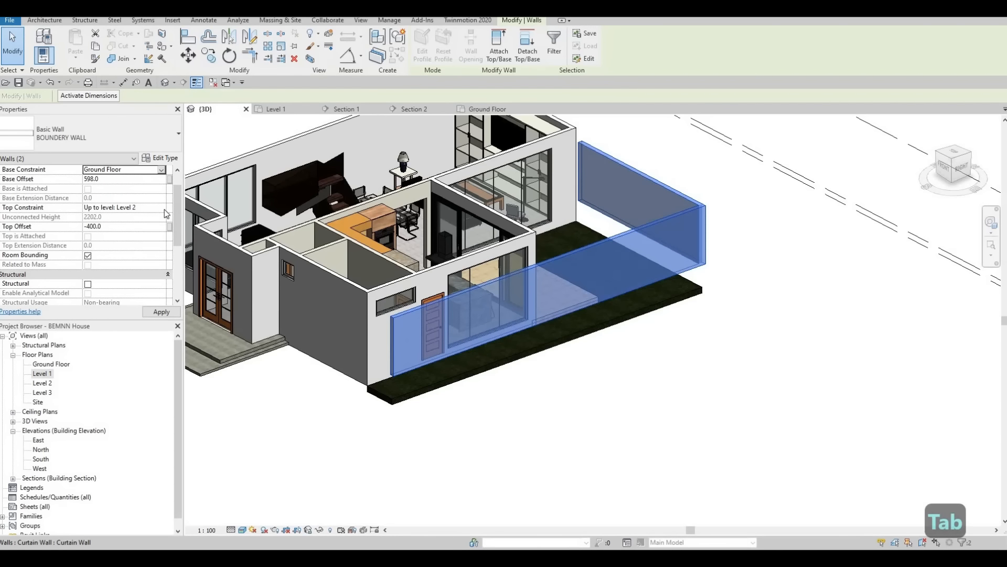
left_click(163, 209)
left_click(161, 207)
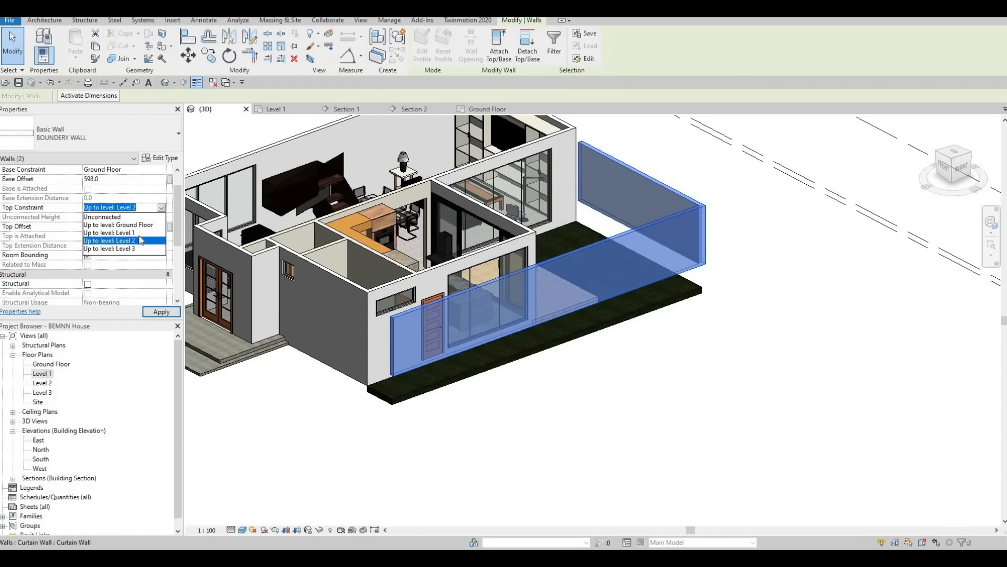
left_click(118, 233)
left_click(161, 312)
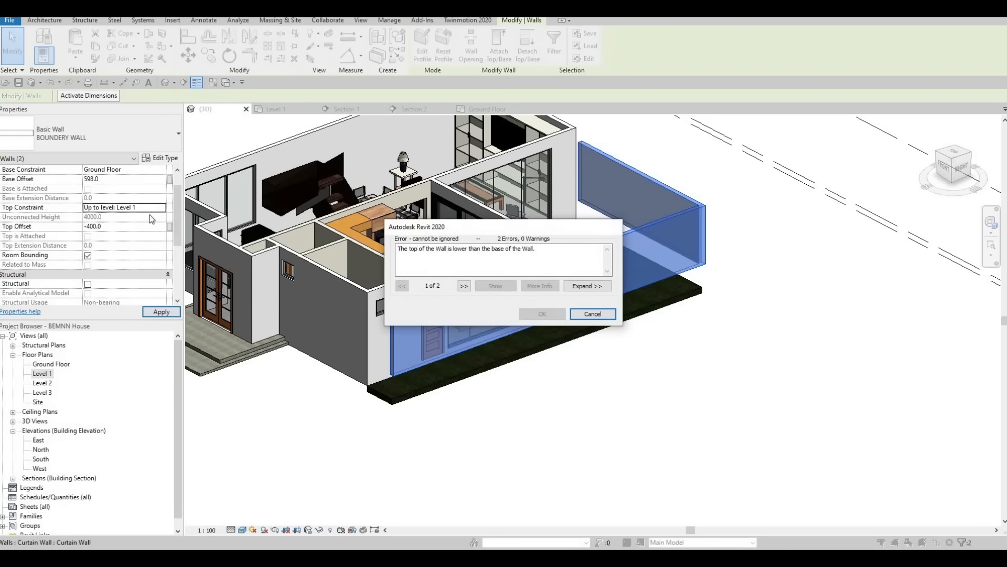
key("Escape")
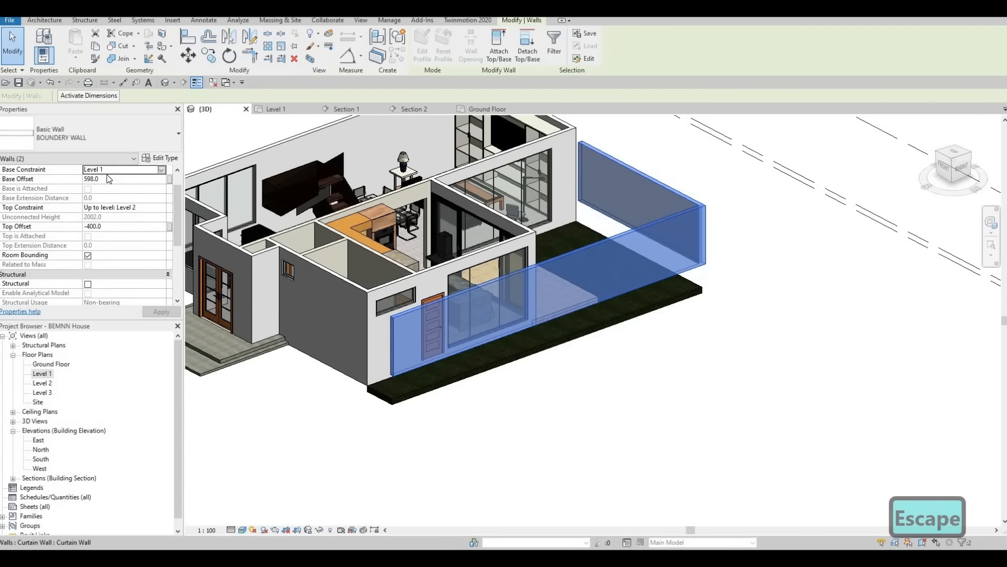
Step: Set the selected boundary walls' base constraint to Ground Floor with a base offset of 0
left_click(135, 179)
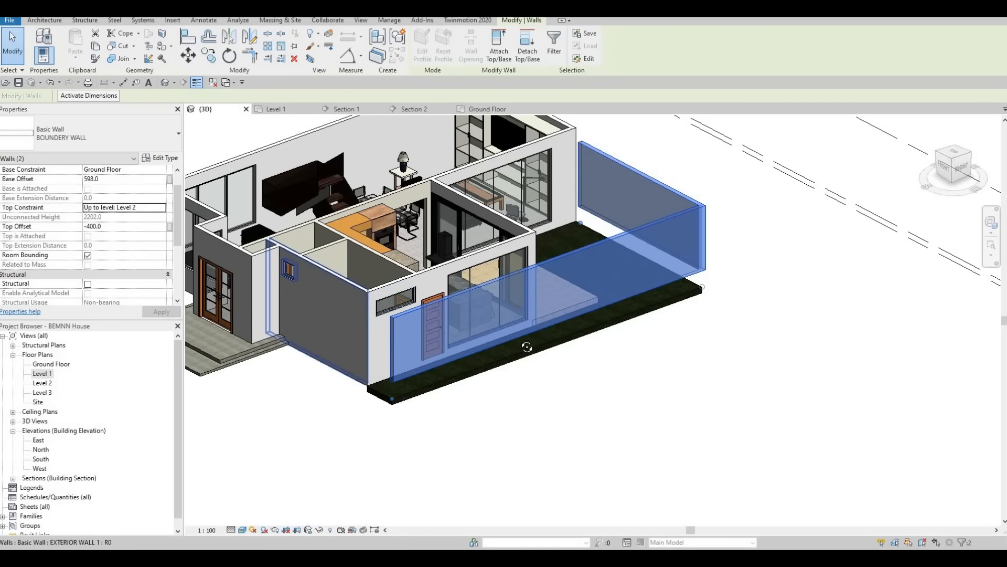
middle_click_drag(526, 346, 585, 344, "shift")
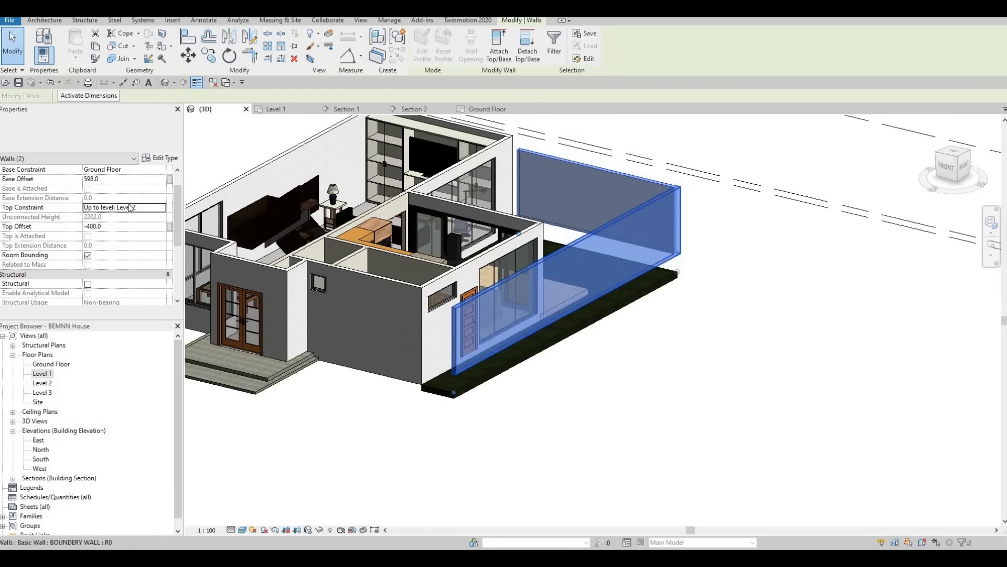
left_click(118, 178)
key("Return")
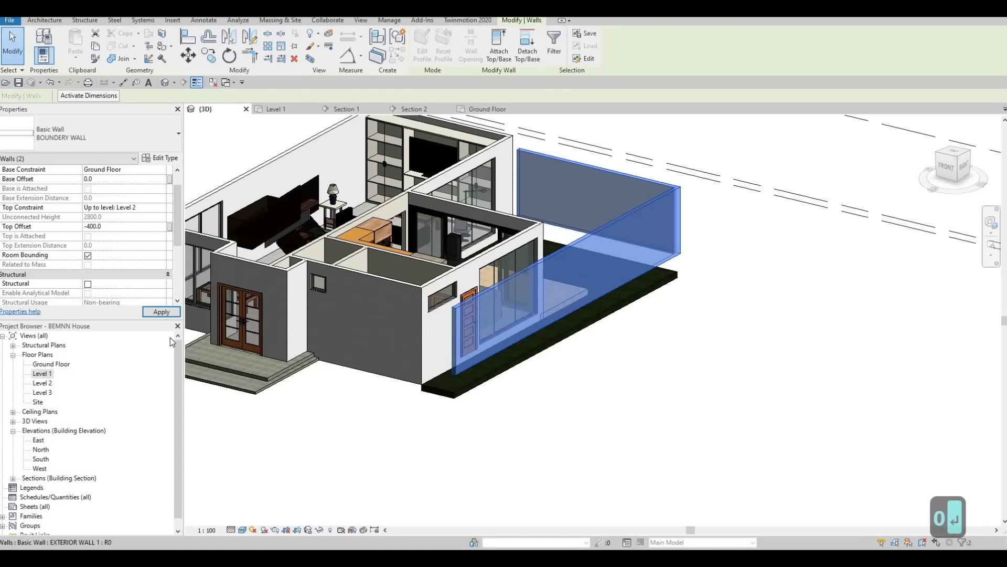
left_click(167, 314)
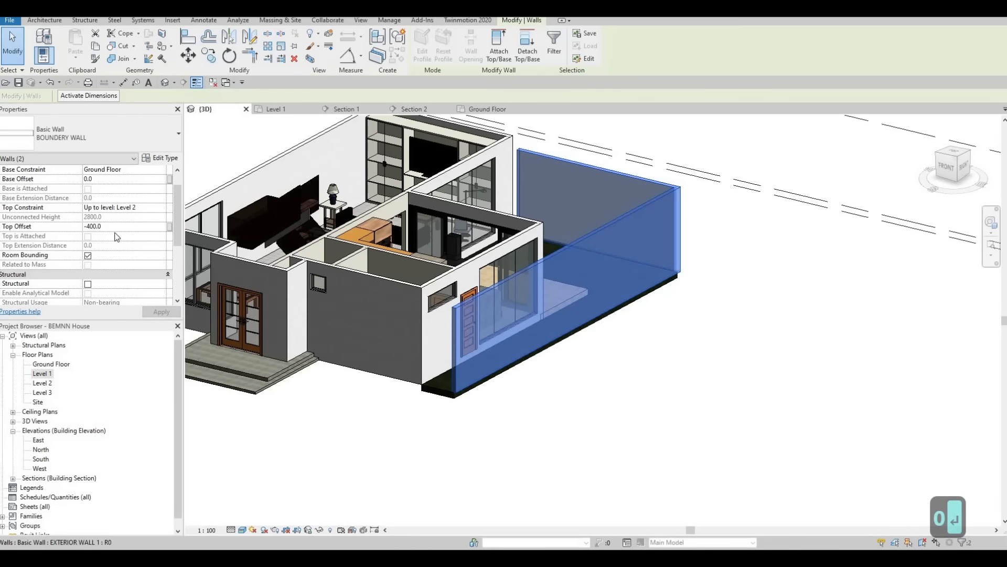
Step: Set the selected boundary walls' top offset to -800
type("-")
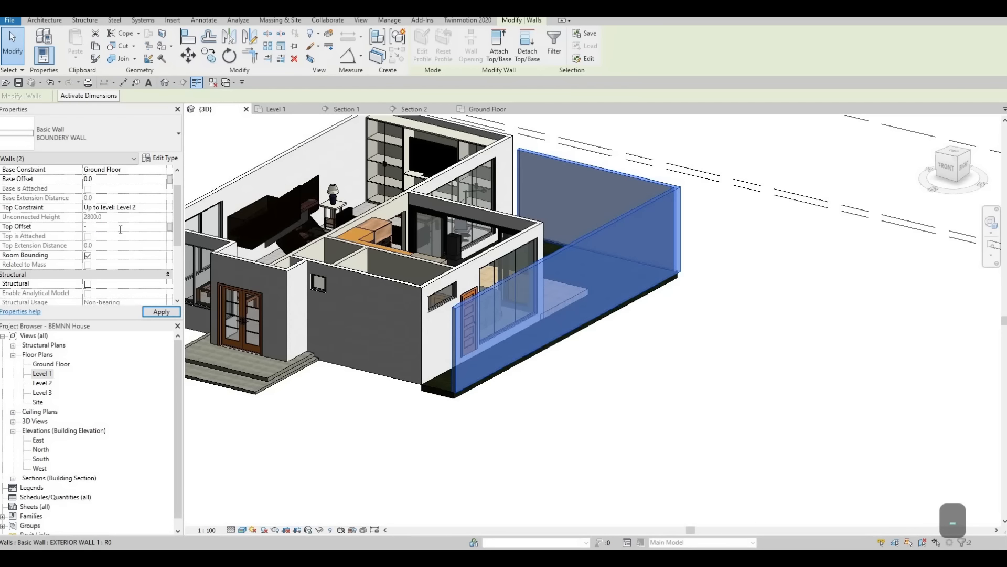
type("800")
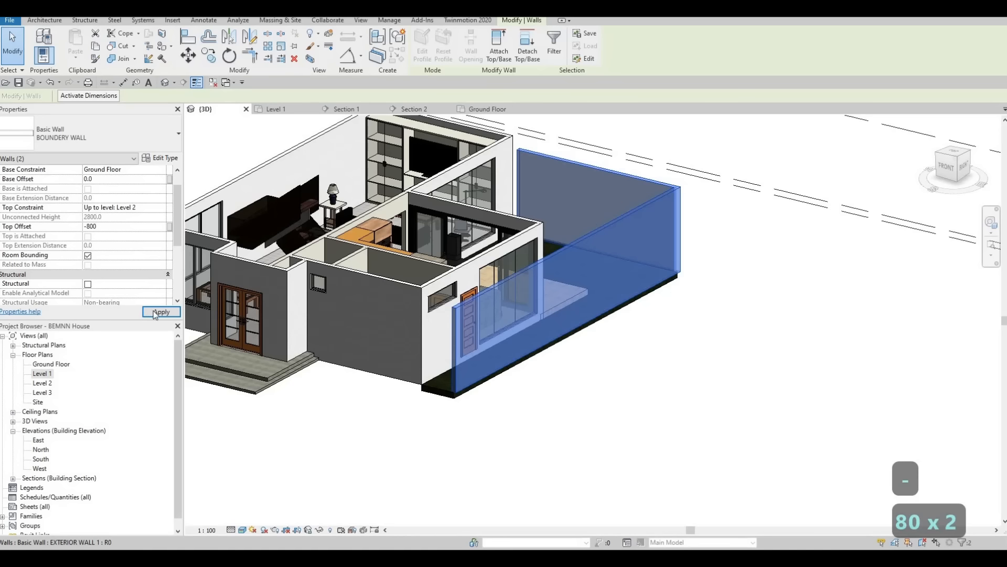
left_click(157, 312)
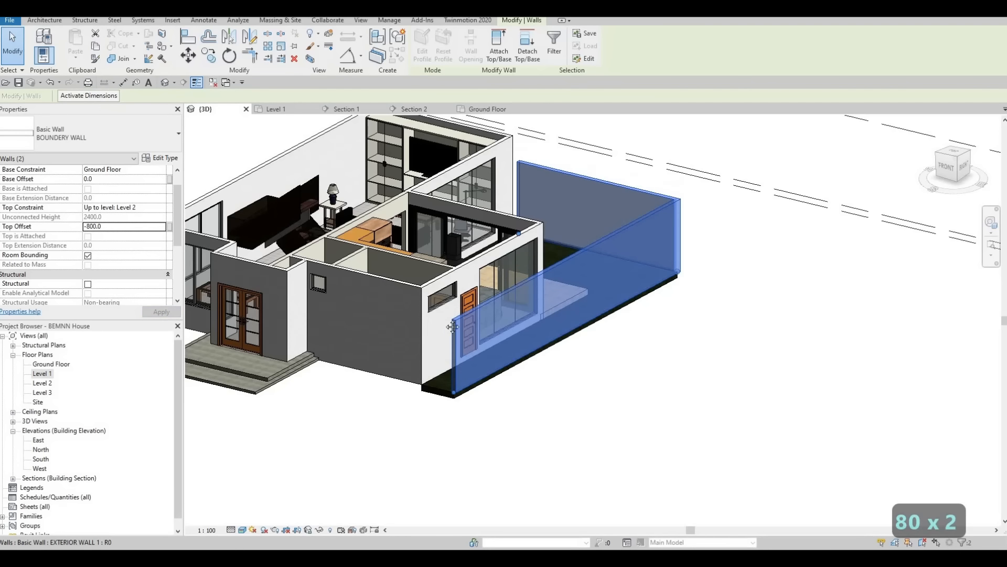
Step: Set the top offset of the selected boundary walls to -1000 and clear the selection
middle_click_drag(430, 350, 141, 231)
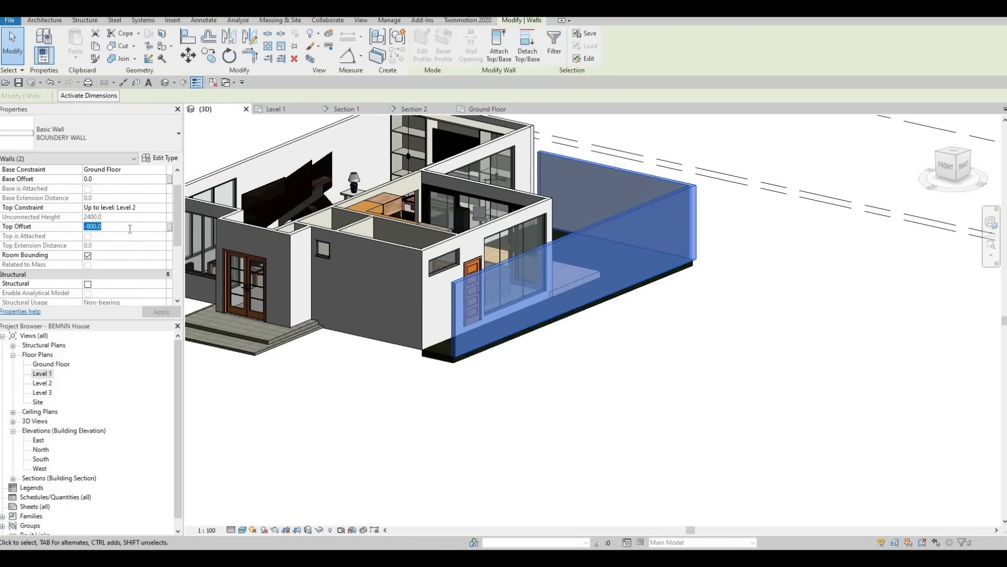
type("-100")
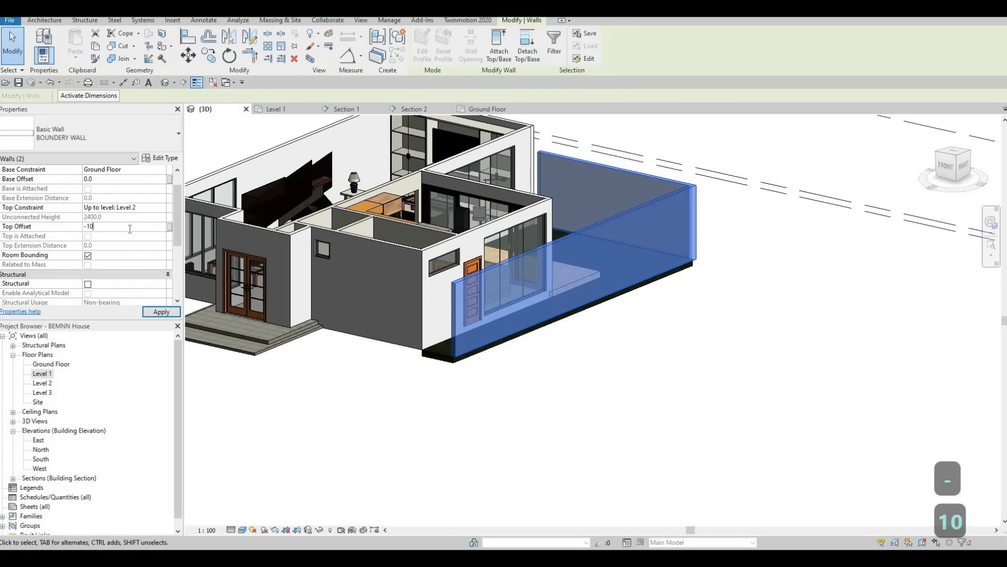
left_click(161, 312)
scroll(476, 335, "down", 3)
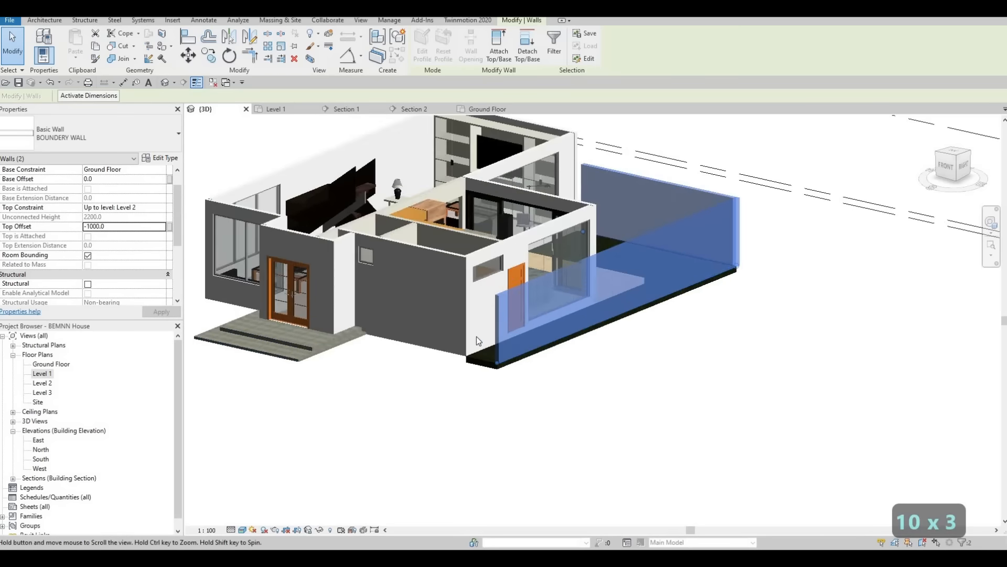
key("Escape")
key("Escape")
Step: In the Level 1 floor plan, create a similar BOUNDERY WALL along grid F, about 11130 mm long, ending in line with the kitchen-side wall
middle_click_drag(485, 316, 609, 315, "shift")
scroll(463, 292, "up", 3)
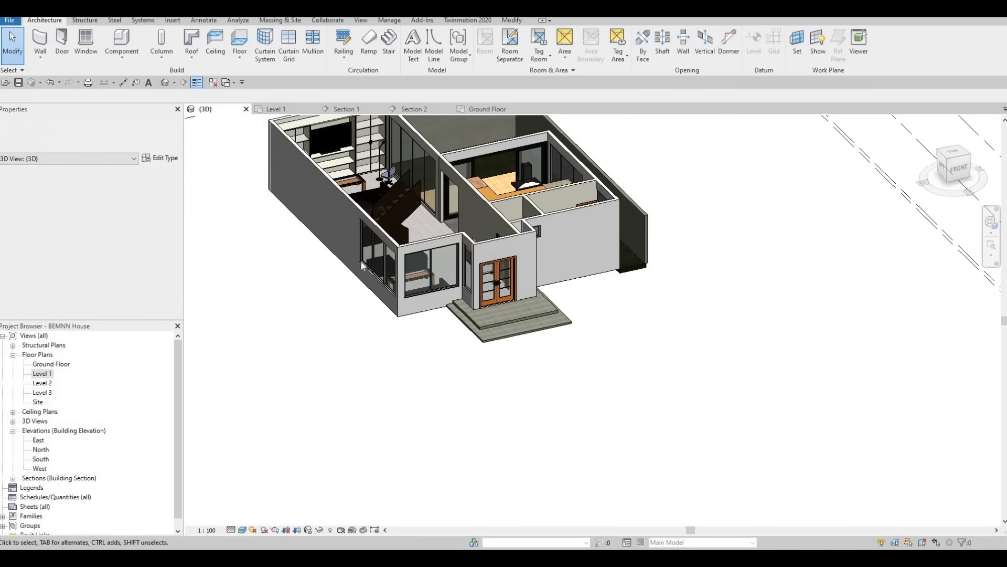
double_click(44, 373)
scroll(501, 212, "down", 3)
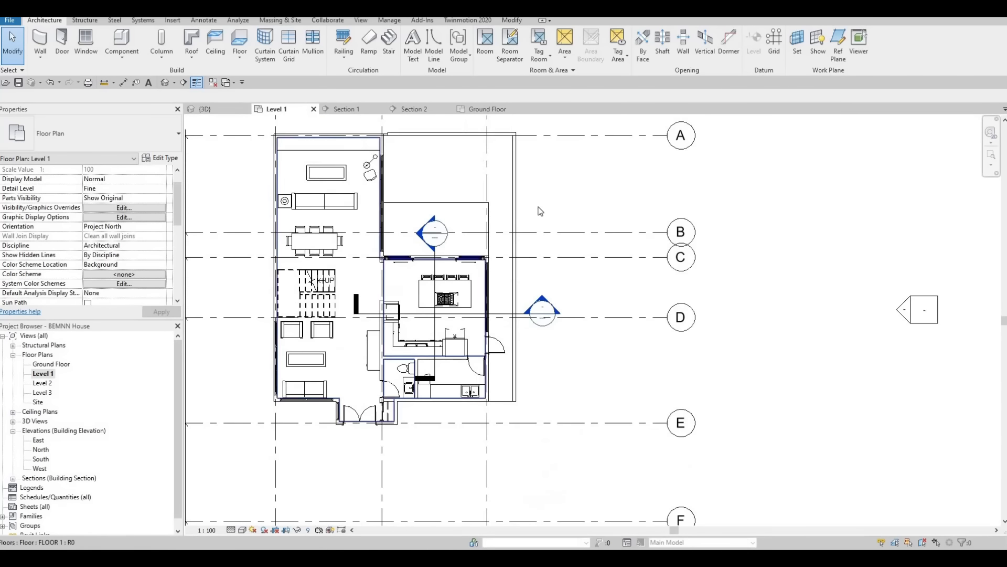
scroll(549, 206, "up", 1)
key("Escape")
key("c")
key("s")
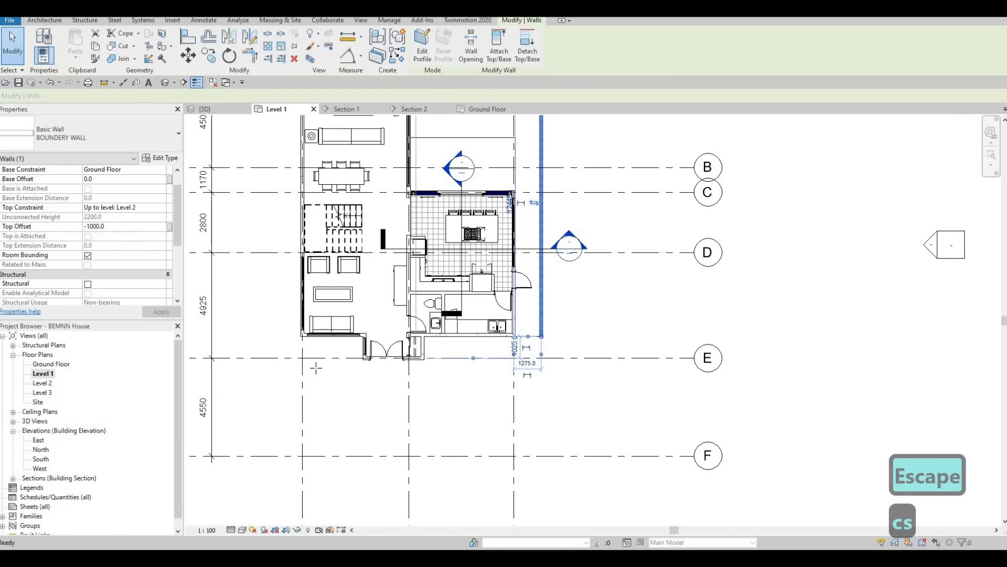
left_click(302, 455)
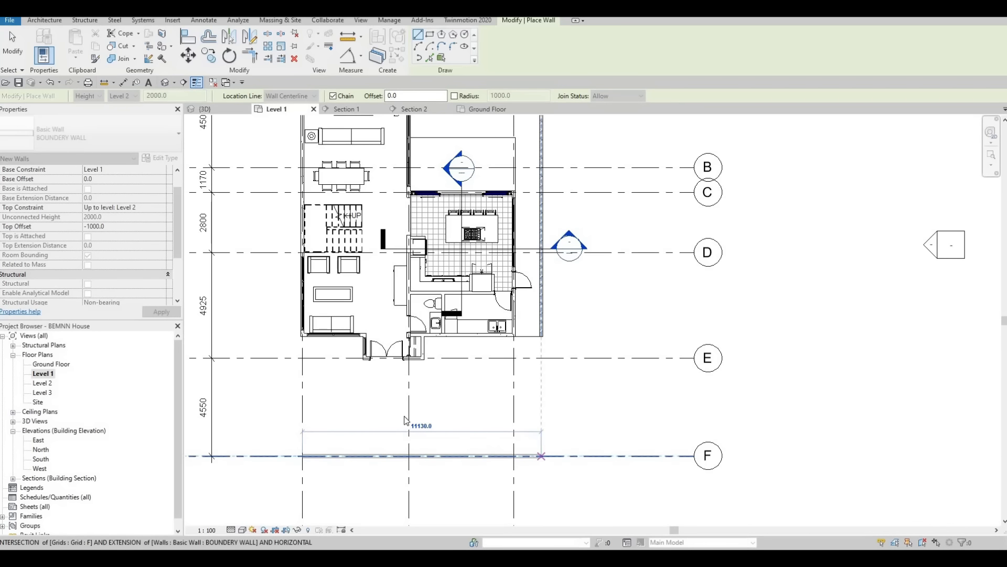
left_click(541, 455)
key("Escape")
key("Escape")
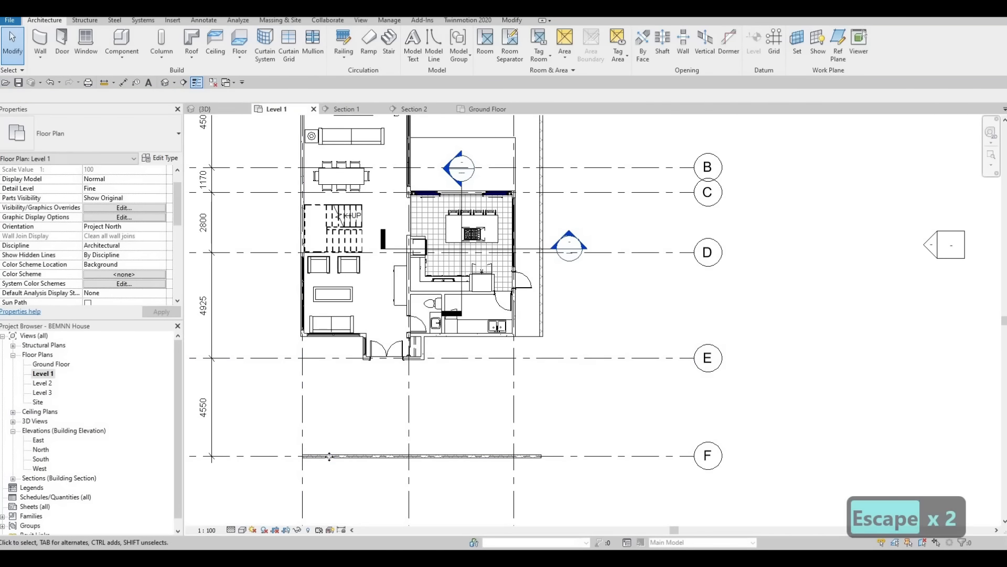
Step: Create a similar boundary wall, about 4710 mm long, from the living-room-side end of the grid F wall toward the house
left_click(329, 456)
key("c")
key("s")
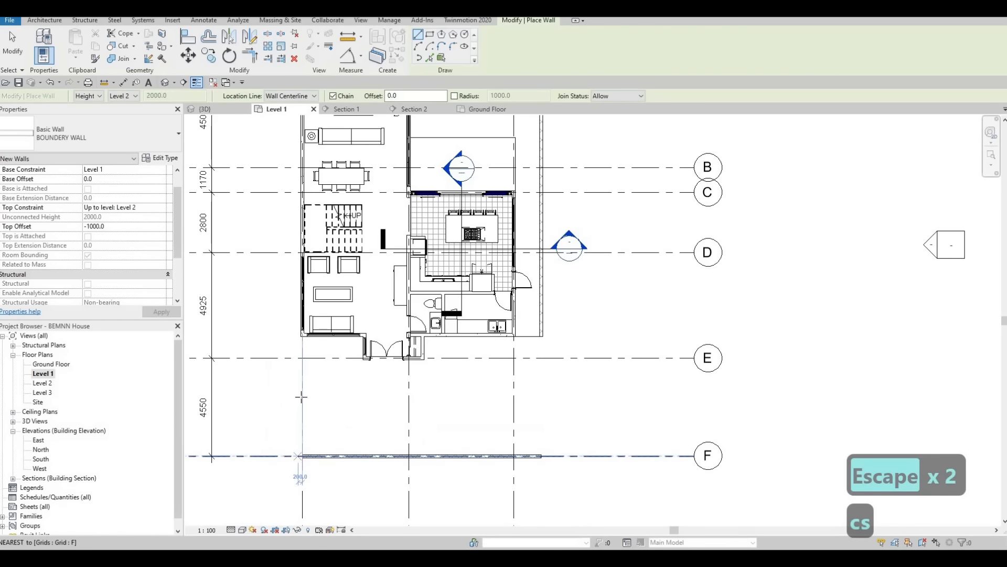
left_click(302, 456)
left_click(302, 355)
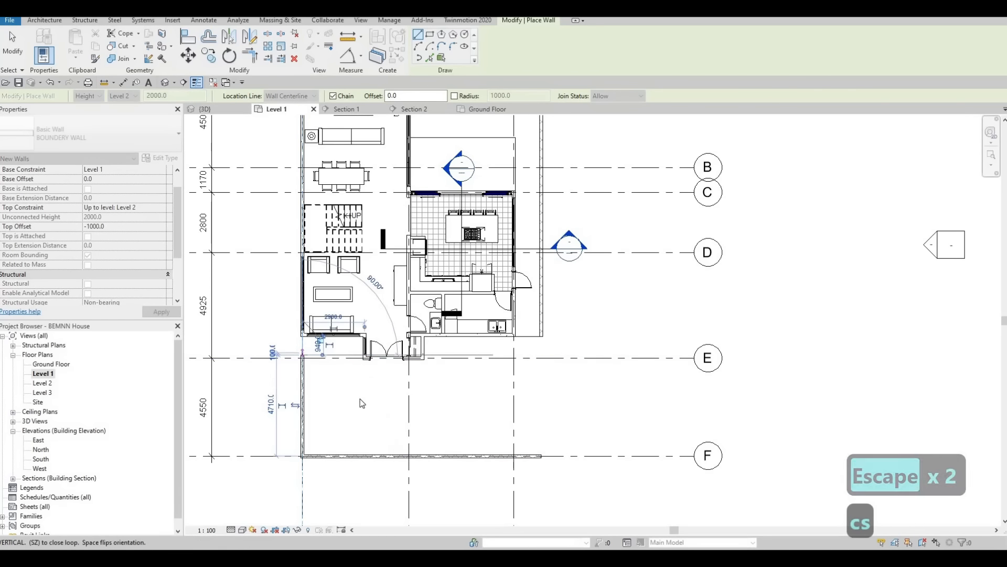
key("Escape")
key("Escape")
key("Escape")
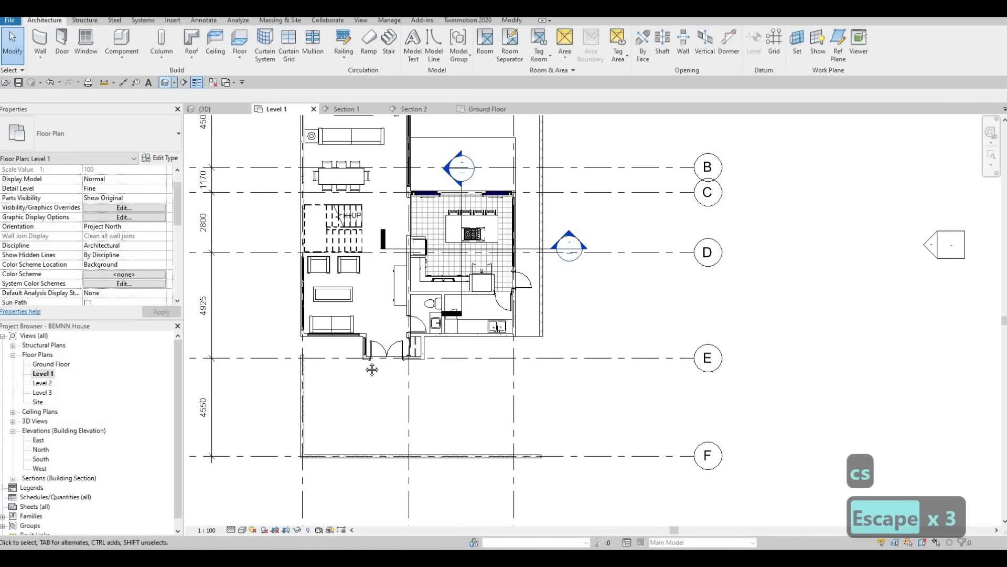
Step: In the 3D view, trim and extend the kitchen-side boundary wall and the front boundary wall to a corner
left_click(164, 83)
middle_click_drag(466, 332, 386, 365, "shift")
scroll(366, 367, "up", 2)
middle_click_drag(353, 241, 329, 274, "shift")
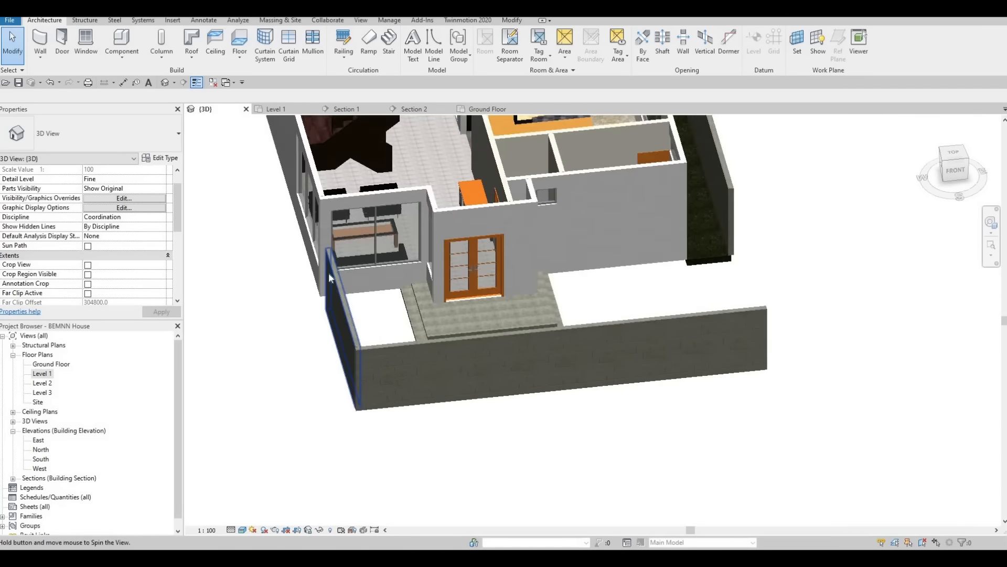
middle_click_drag(609, 335, 447, 384)
scroll(447, 383, "down", 1)
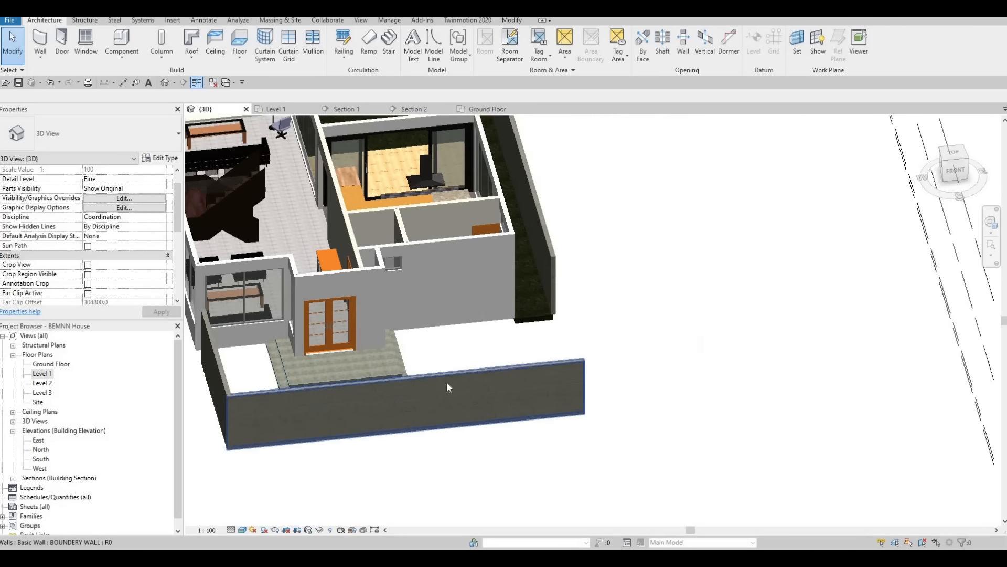
key("t")
key("r")
left_click(549, 254)
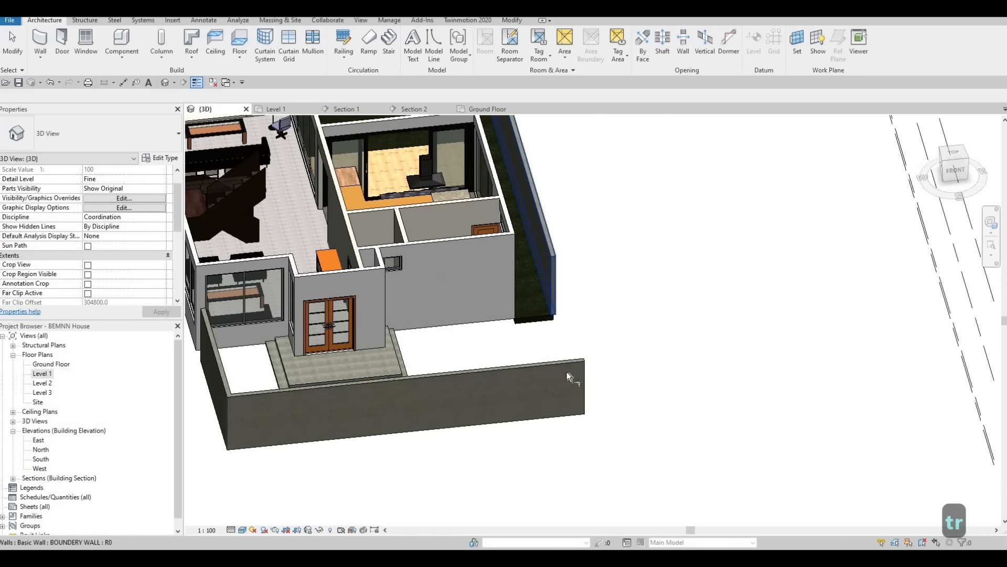
left_click(570, 369)
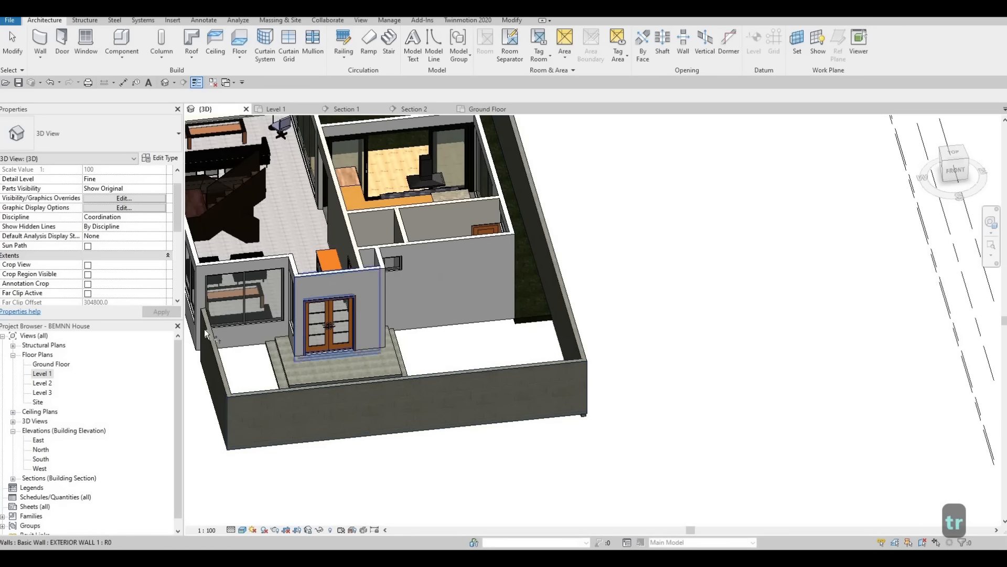
Step: In the Level 1 floor plan, align the outer face of the grid A boundary wall with the house's exterior wall face
middle_click_drag(365, 266, 406, 388)
scroll(407, 388, "down", 1)
scroll(389, 247, "up", 1)
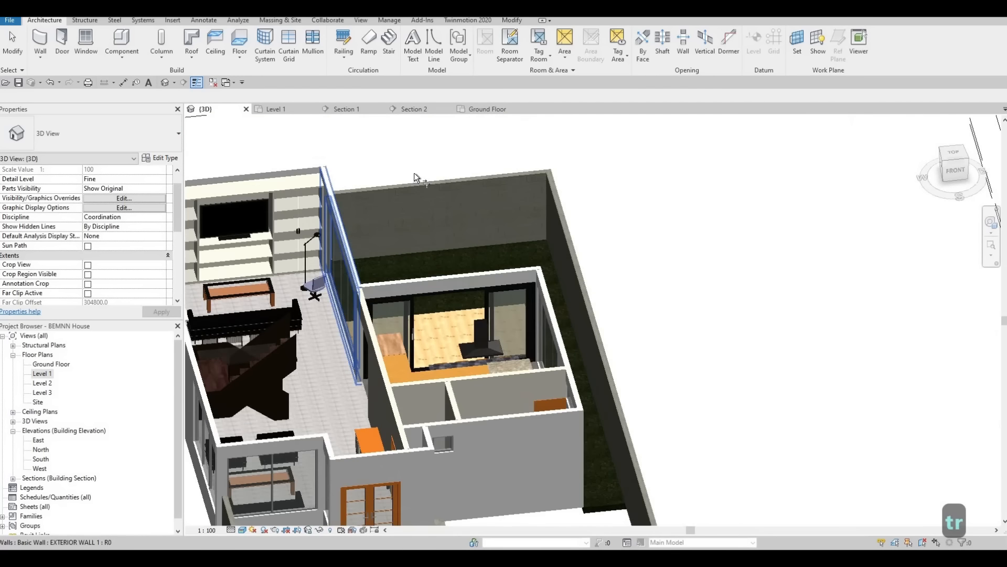
middle_click_drag(446, 153, 396, 157, "shift")
scroll(426, 171, "up", 1)
key("Escape")
key("Escape")
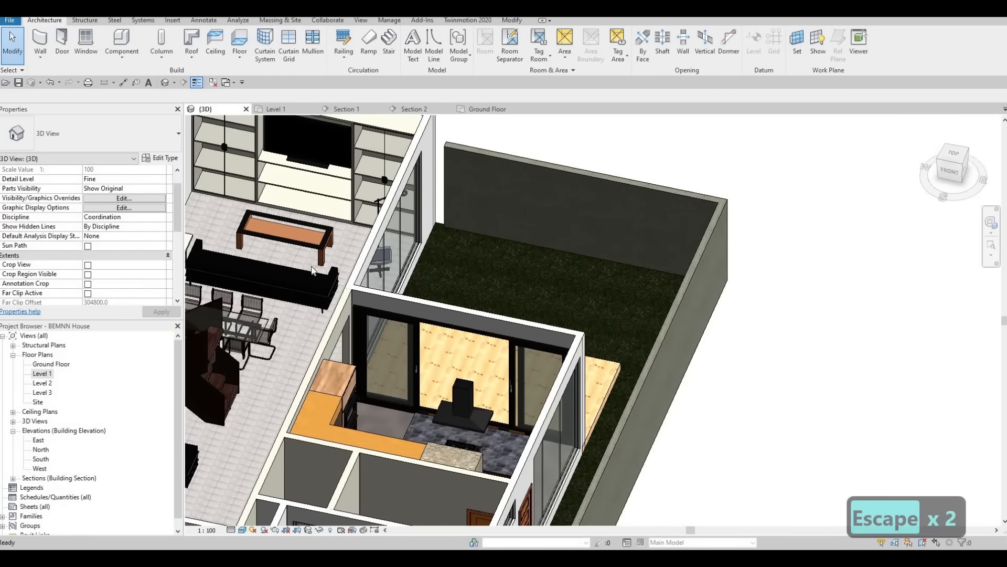
double_click(42, 373)
scroll(428, 385, "up", 5)
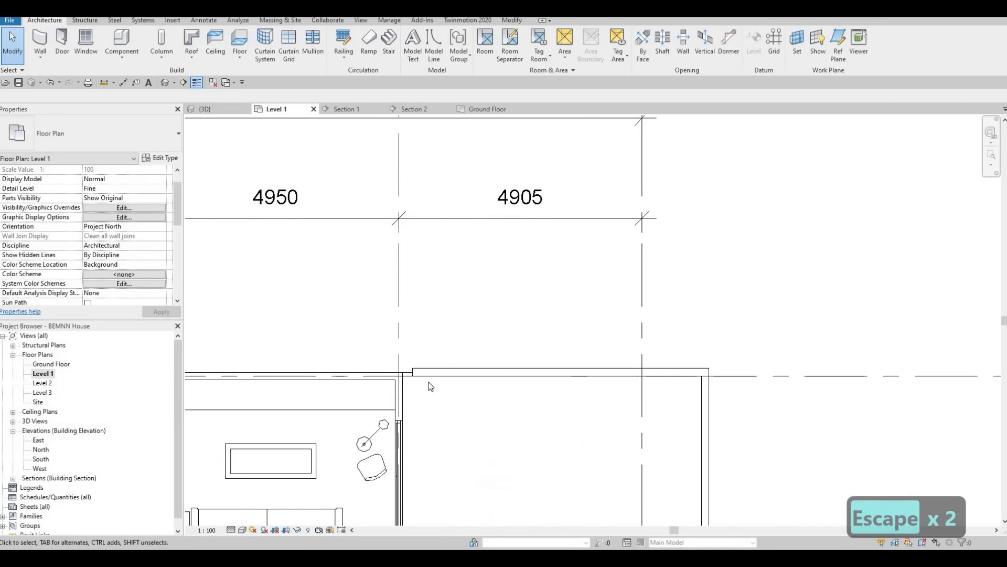
key("a")
key("l")
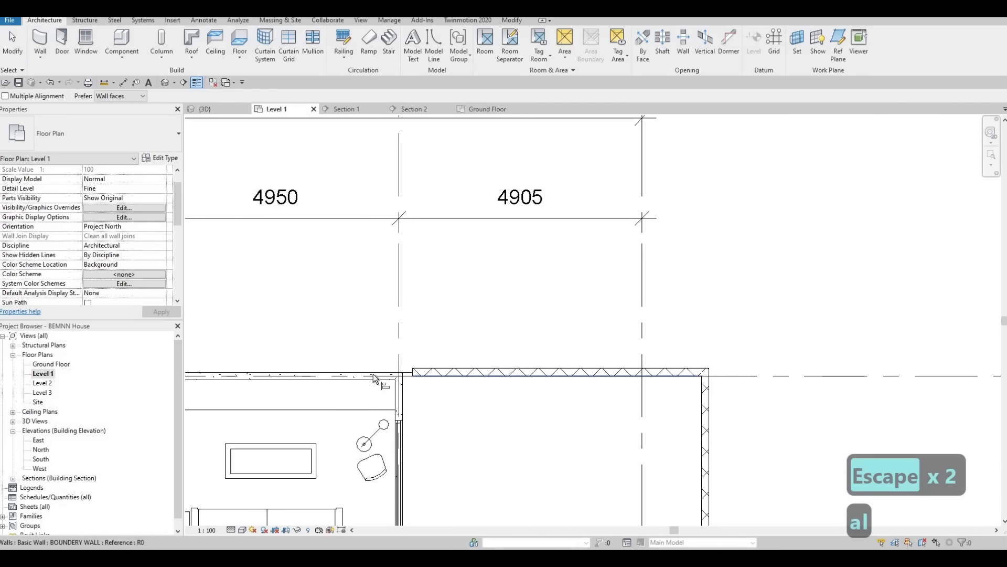
scroll(436, 380, "up", 2)
left_click(417, 383)
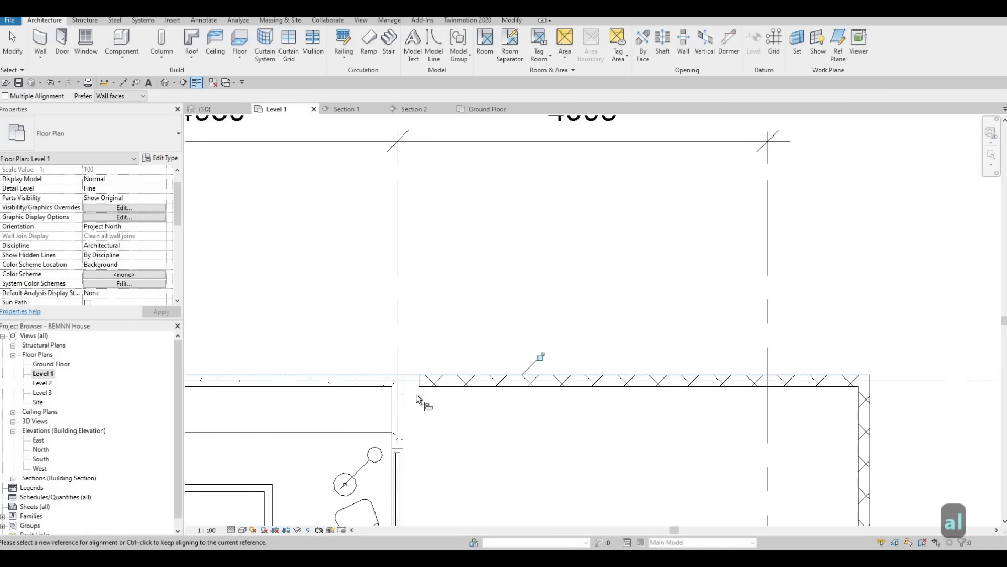
scroll(494, 336, "down", 2)
middle_click_drag(493, 336, 513, 143)
scroll(513, 142, "down", 2)
middle_click_drag(561, 371, 593, 132)
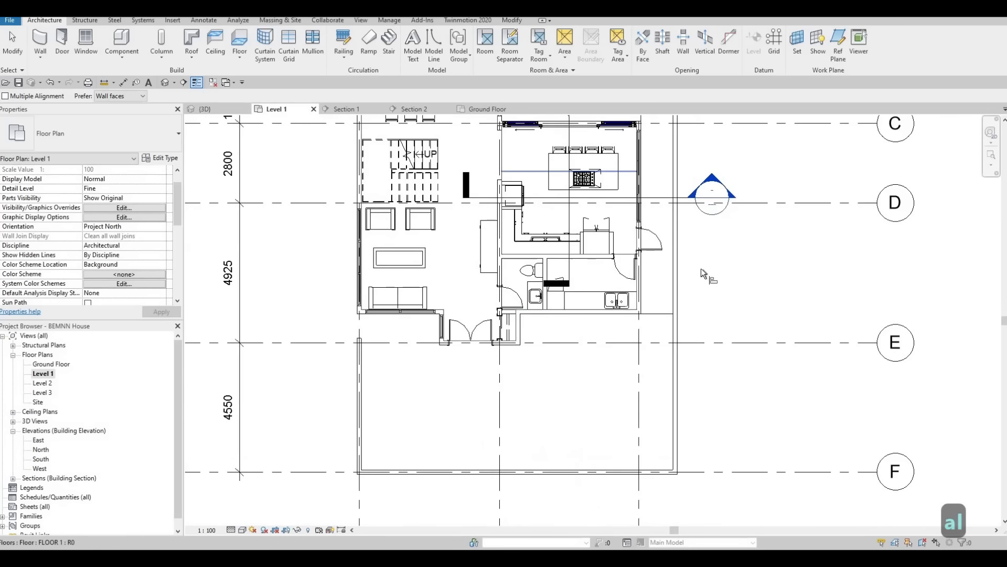
middle_click_drag(701, 269, 700, 189)
scroll(701, 240, "up", 1)
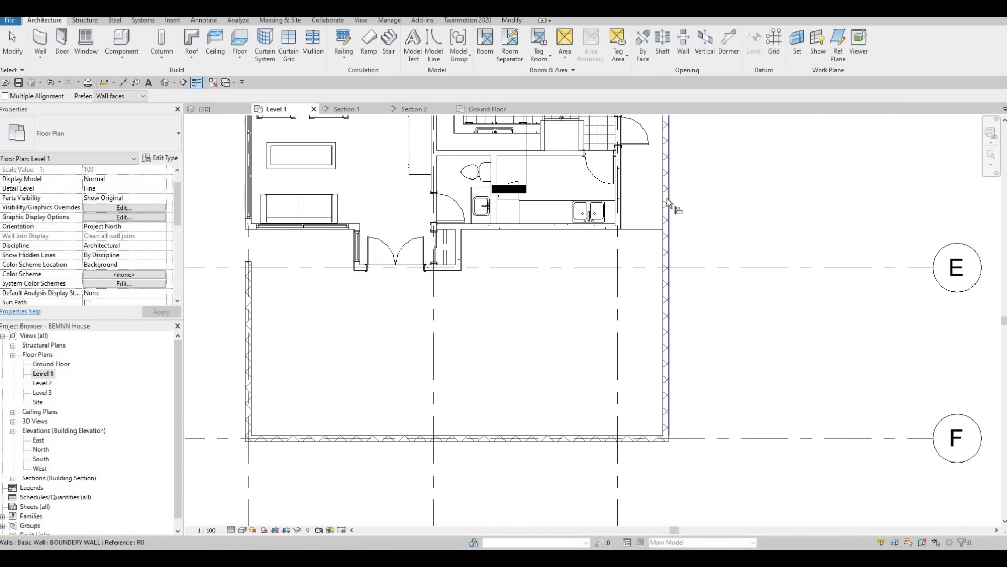
scroll(666, 201, "up", 1)
key("Escape")
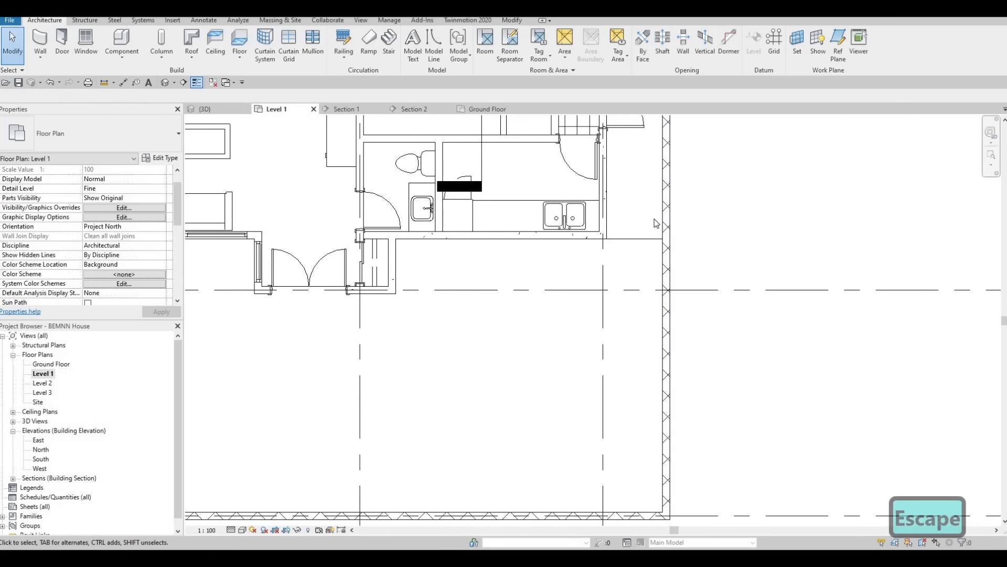
key("Escape")
key("a")
key("l")
scroll(669, 208, "up", 2)
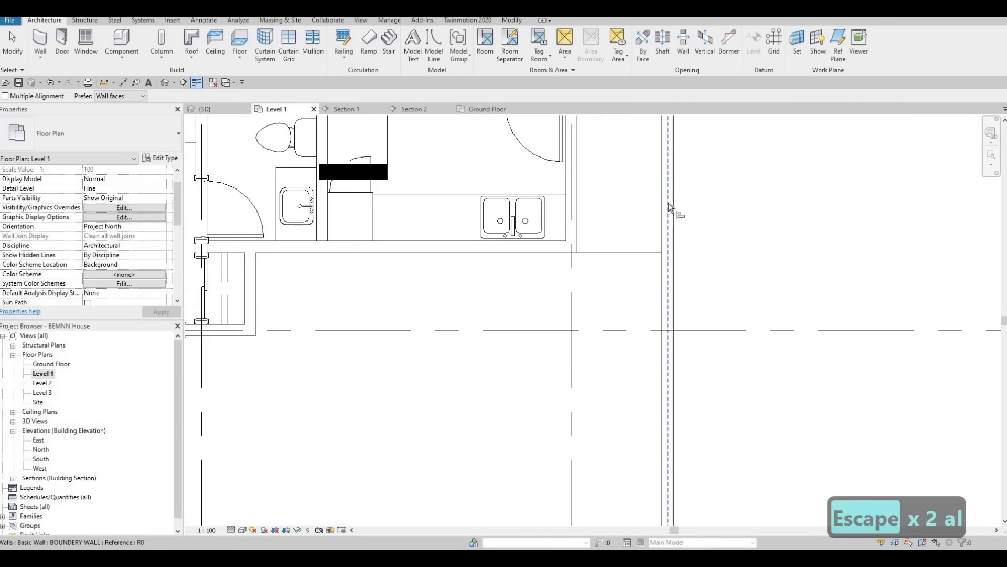
left_click(672, 205)
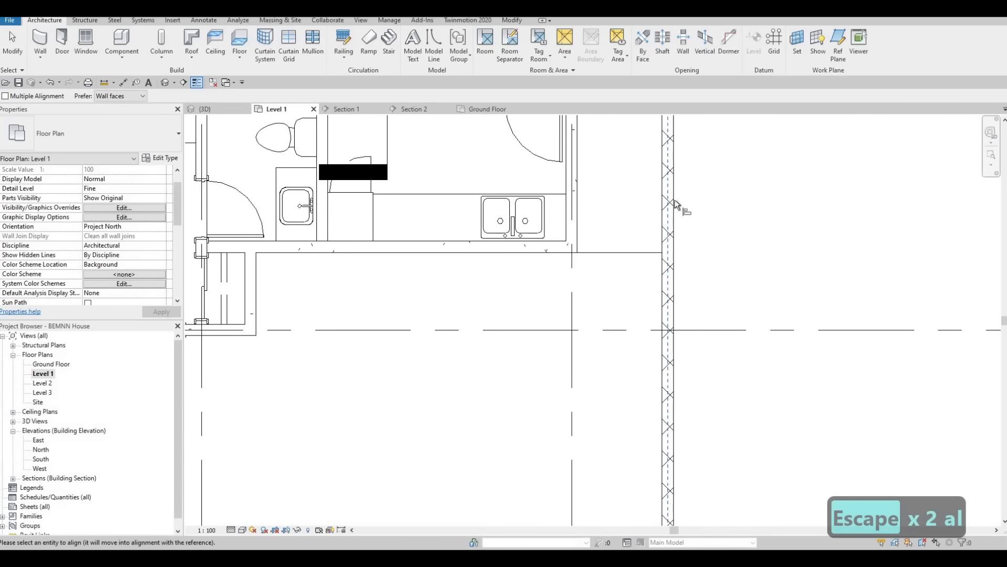
key("Escape")
key("Escape")
Step: Nudge the kitchen-side boundary wall toward the house so it sits clear of the FLOOR 3 edge
scroll(674, 232, "up", 2)
left_click(675, 232)
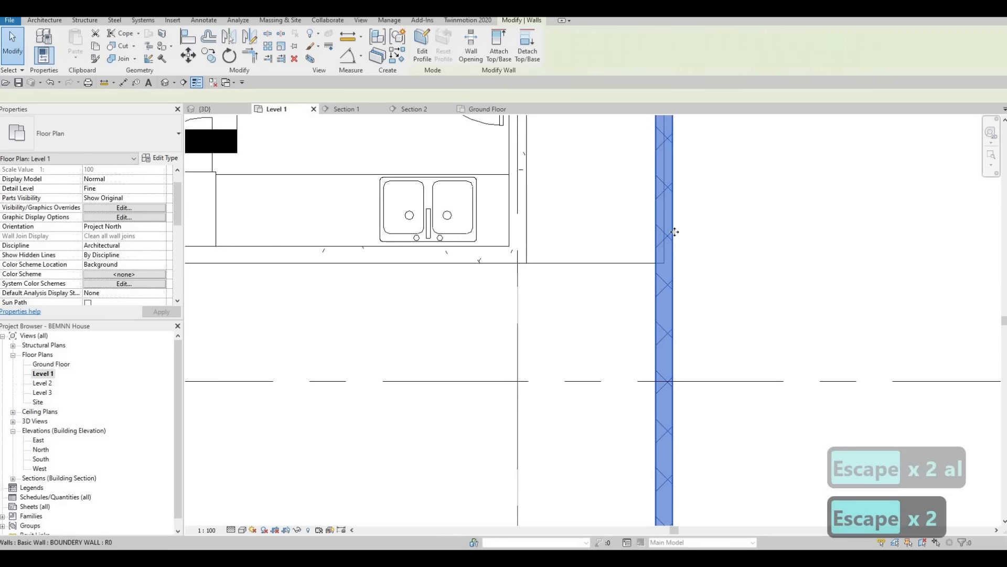
key("Left")
key("Left")
key("Left")
key("Left")
key("Left")
key("Left")
key("Left")
key("Left")
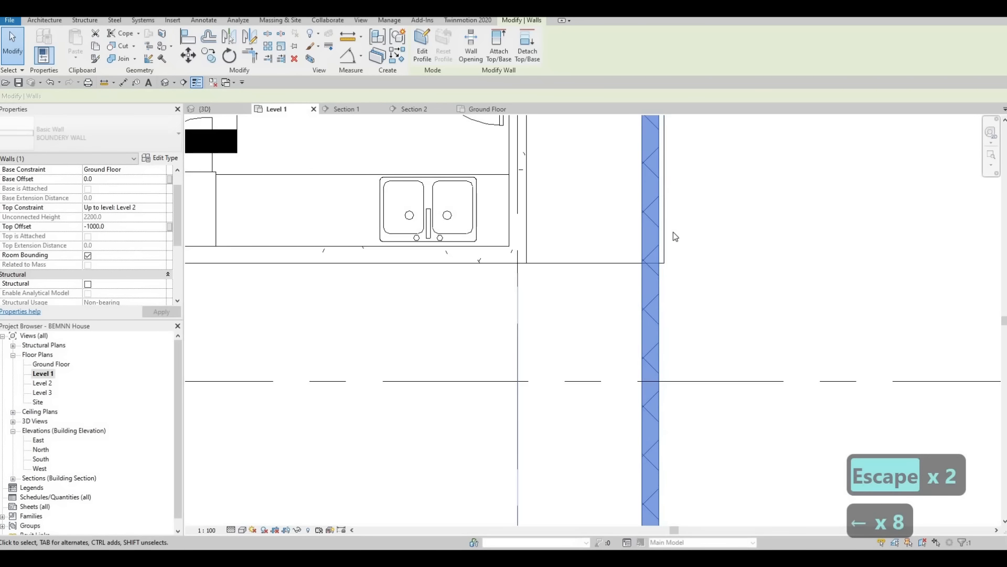
Step: Align the outer face of the kitchen-side boundary wall with the outer edge of FLOOR 3
key("Escape")
key("a")
key("l")
left_click(664, 218)
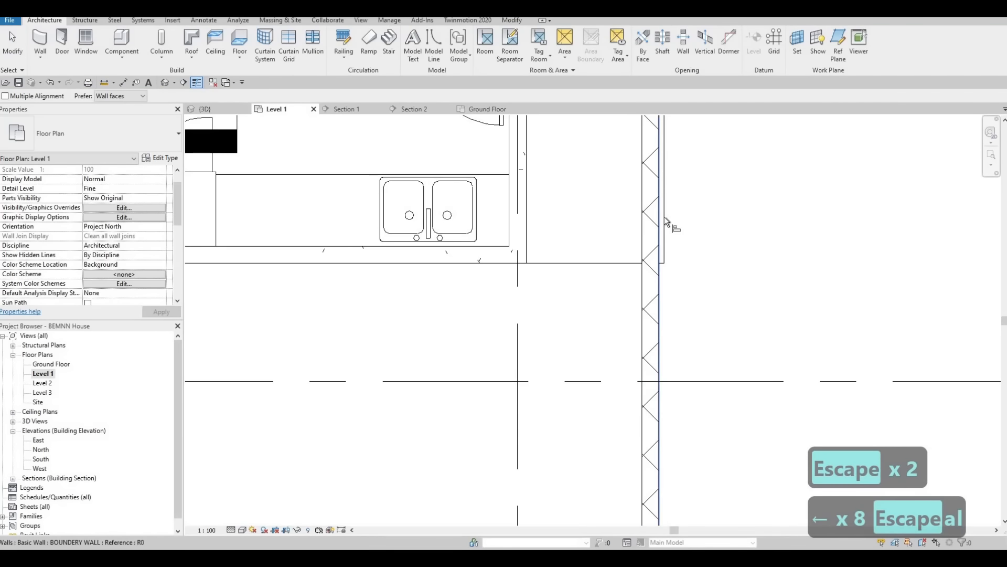
left_click(660, 257)
scroll(531, 343, "down", 5)
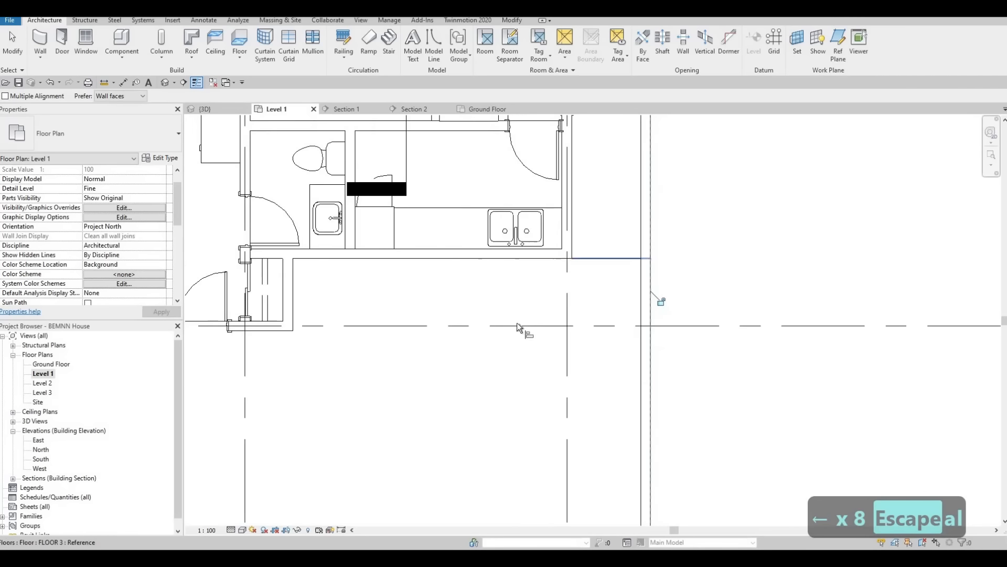
Step: Align the outer face of the living-room-side front boundary wall with the house's exterior wall face
scroll(368, 406, "up", 3)
middle_click_drag(389, 421, 400, 427)
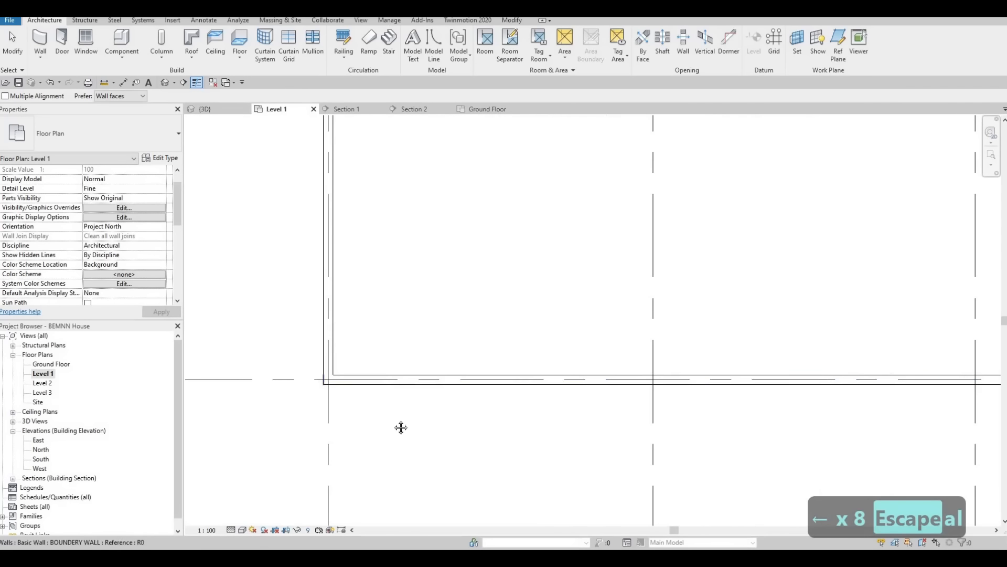
scroll(379, 289, "down", 3)
middle_click_drag(339, 137, 376, 272)
scroll(379, 249, "up", 2)
left_click(379, 231)
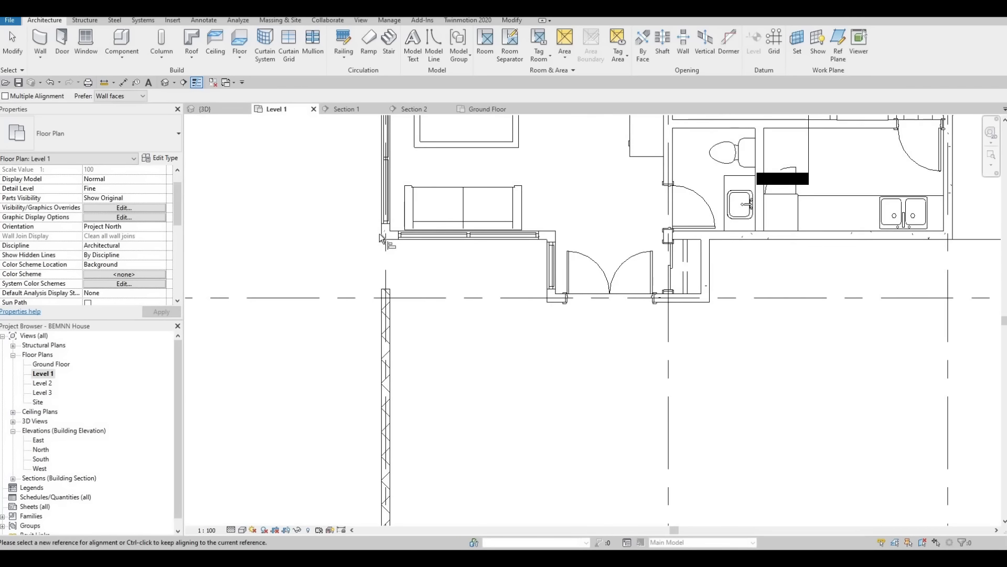
left_click(379, 297)
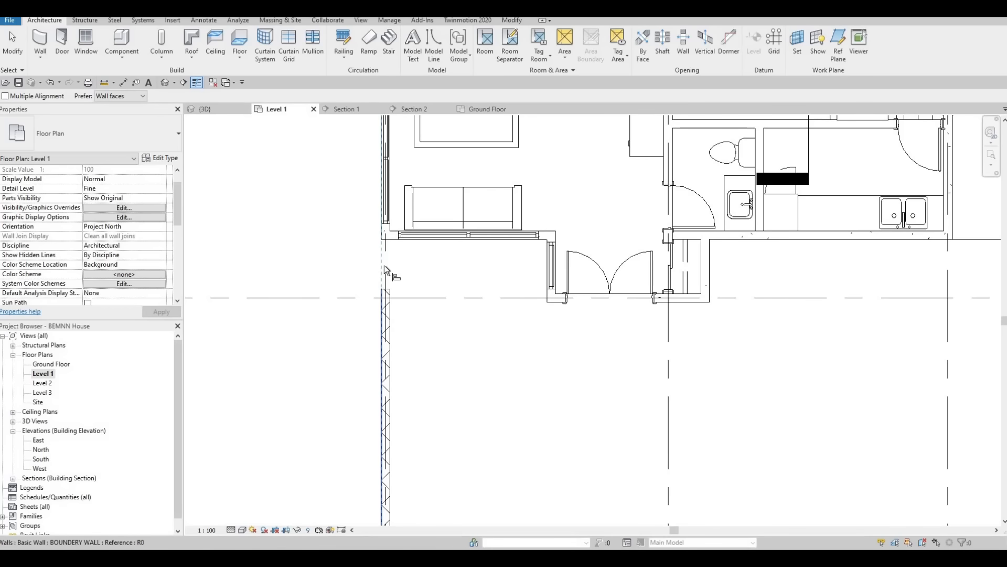
key("Escape")
key("Escape")
Step: Extend the living-room-side front boundary wall past grid E to meet the corner of the house
scroll(390, 306, "up", 2)
key("Escape")
left_click_drag(389, 308, 394, 218)
scroll(423, 353, "down", 5)
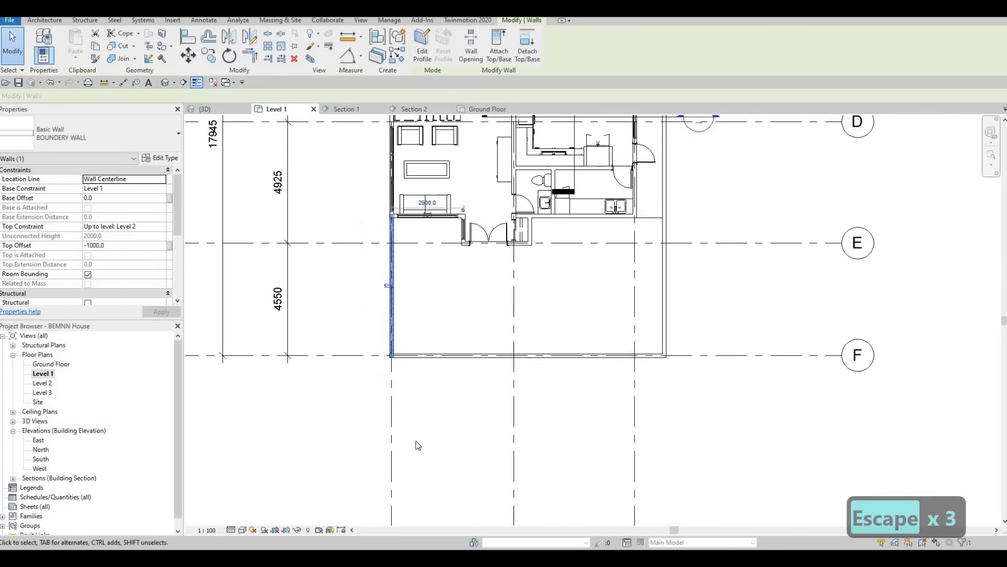
Step: Extend the house-side end of the grid A boundary wall to meet the house's exterior wall
scroll(457, 283, "up", 2)
left_click(451, 240)
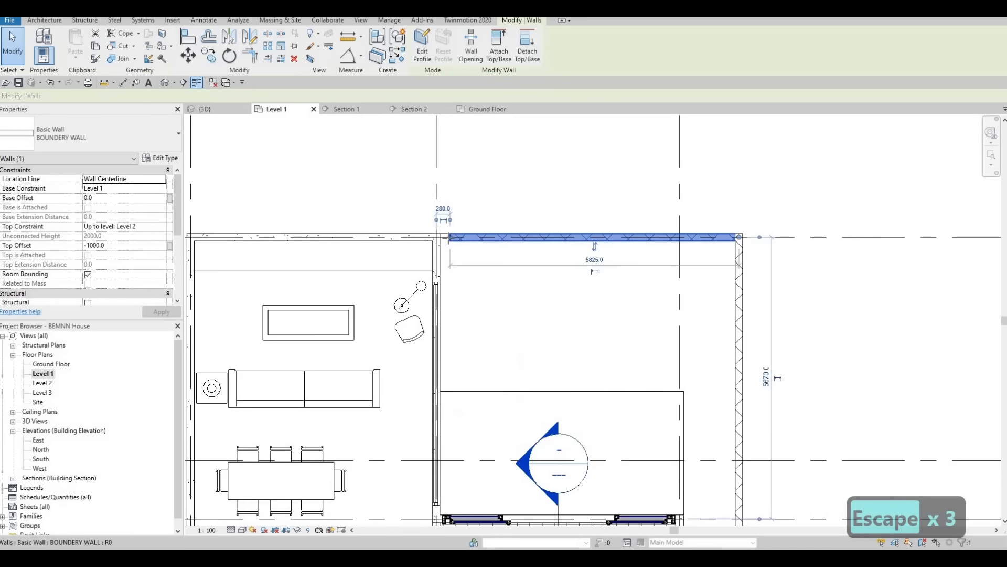
left_click_drag(449, 237, 439, 238)
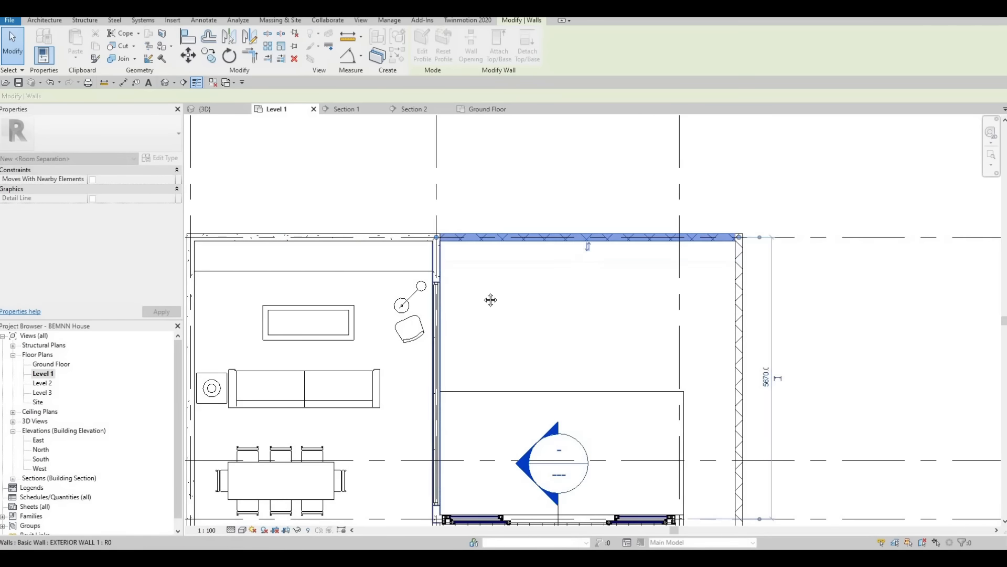
key("Escape")
Step: Examine the boundary walls around the back and front yards in the 3D view
scroll(490, 271, "down", 4)
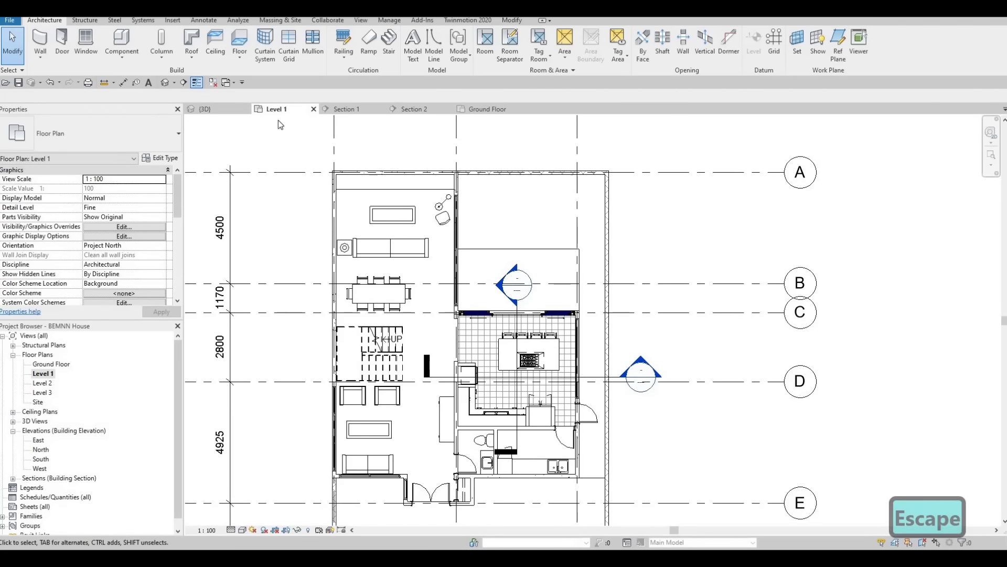
left_click(205, 109)
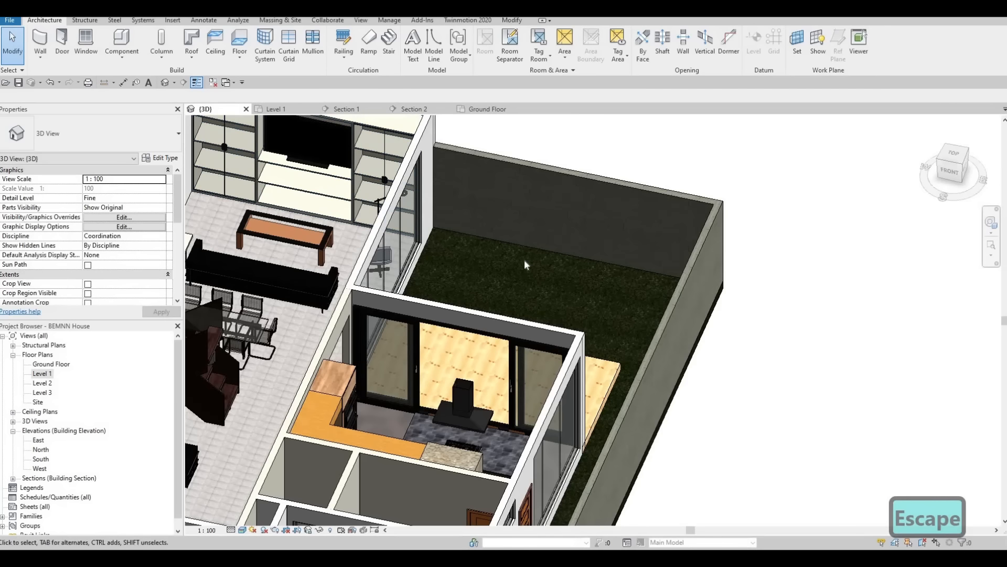
scroll(526, 266, "down", 4)
middle_click_drag(514, 351, 654, 390, "shift")
scroll(619, 315, "up", 3)
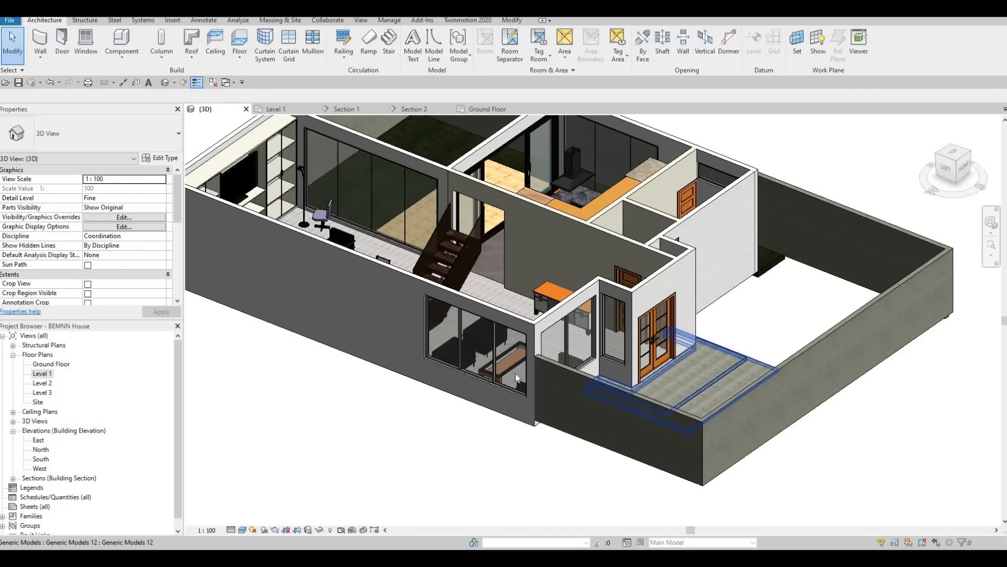
middle_click_drag(609, 395, 592, 410, "shift")
scroll(593, 410, "down", 1)
middle_click_drag(571, 470, 487, 259, "shift")
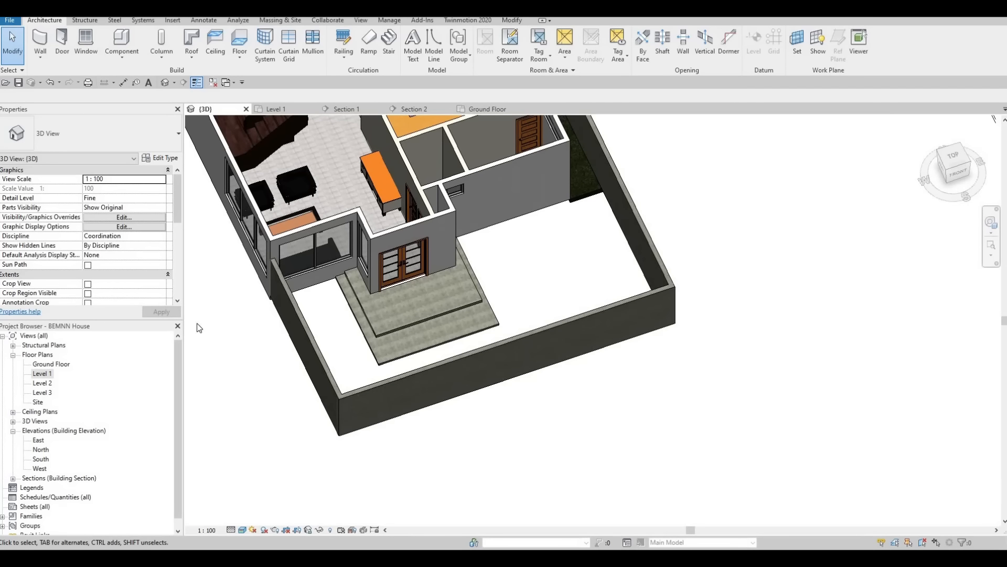
Step: In the Ground Floor plan, start a new floor and duplicate the FLOOR 3 type as FLOOR 4
double_click(52, 364)
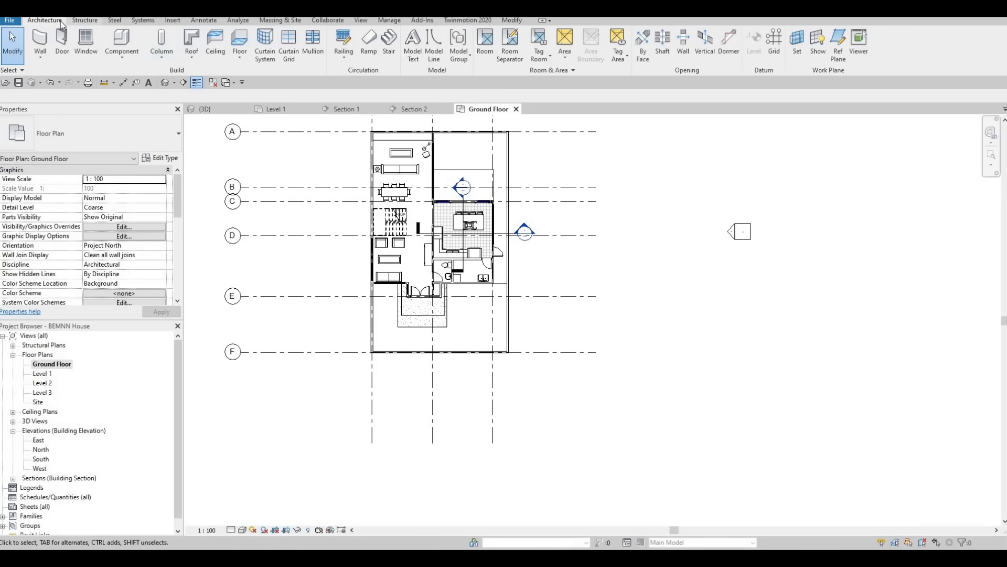
left_click(241, 41)
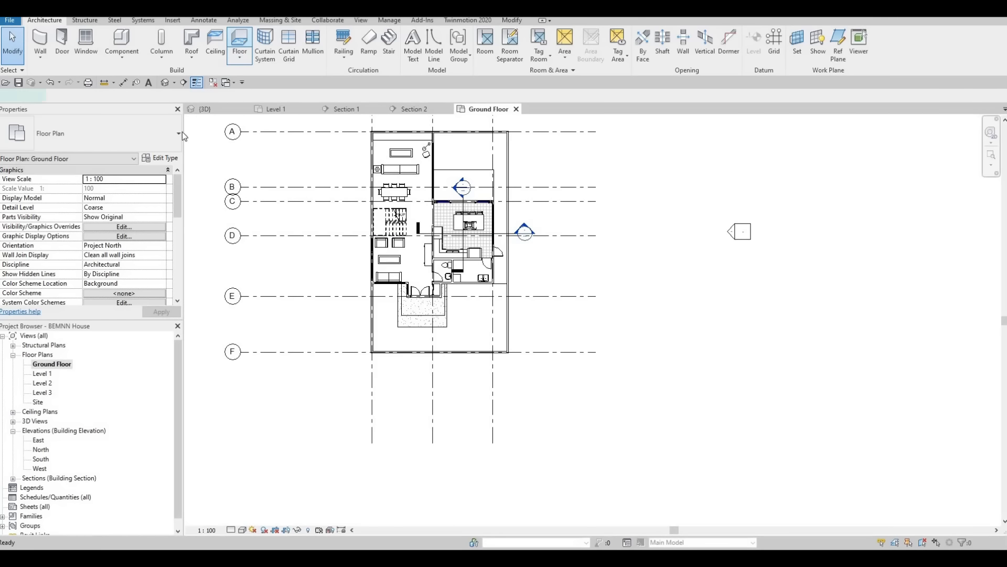
left_click(161, 157)
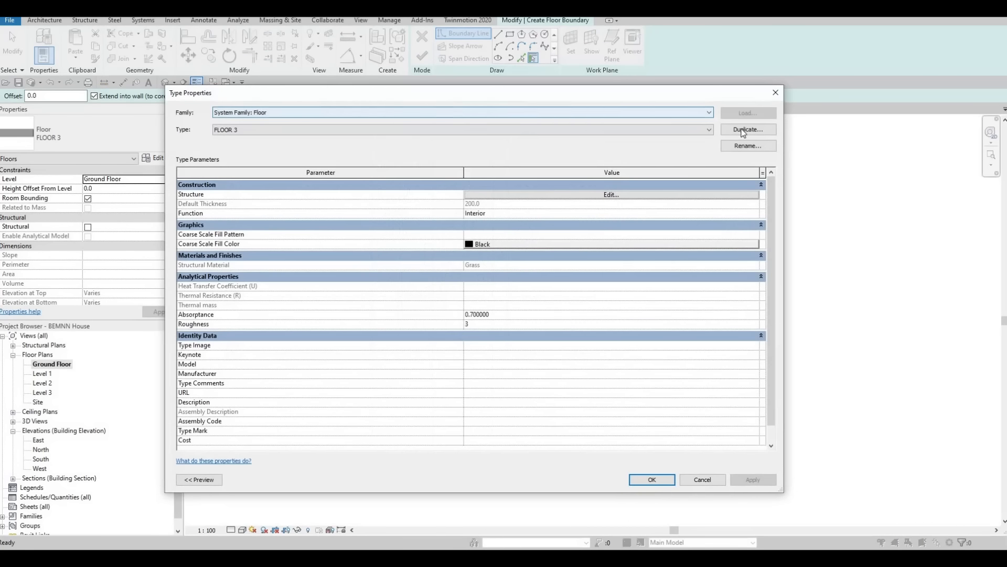
left_click(748, 129)
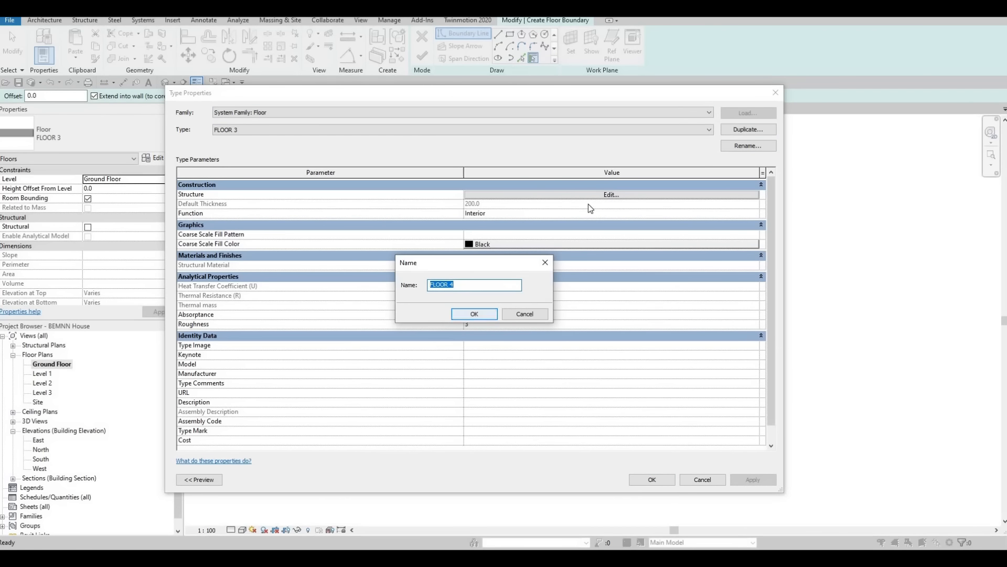
key("Return")
Step: Set the structure layer material of FLOOR 4 to Concrete, High Strength from the AEC Materials concrete library
left_click(578, 194)
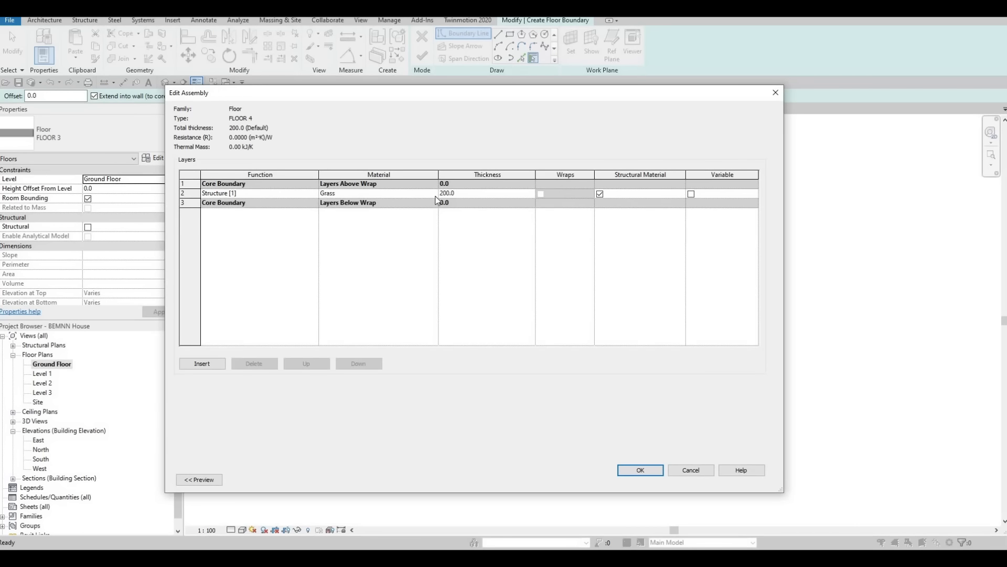
left_click(434, 193)
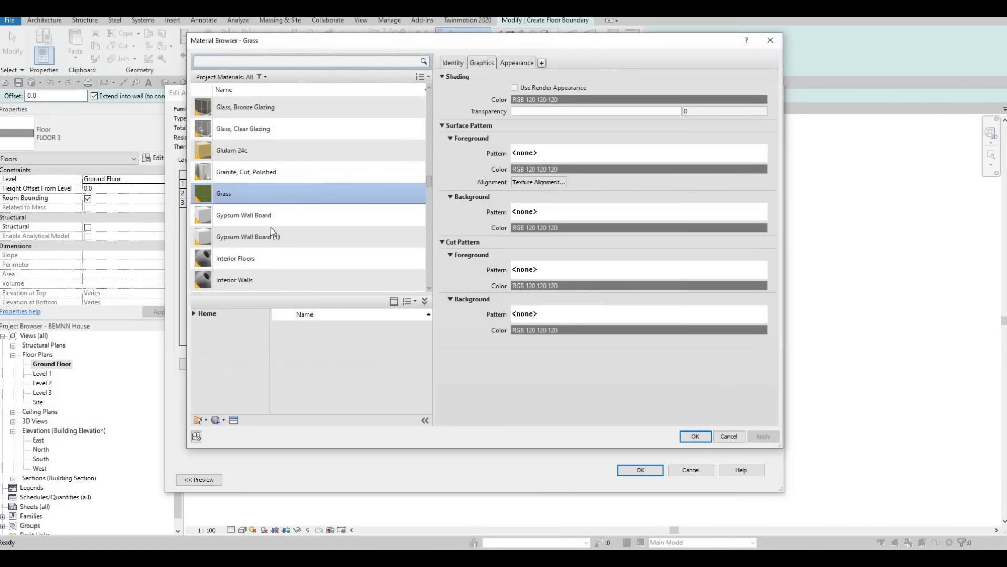
scroll(269, 231, "down", 6)
scroll(239, 273, "down", 4)
left_click(194, 314)
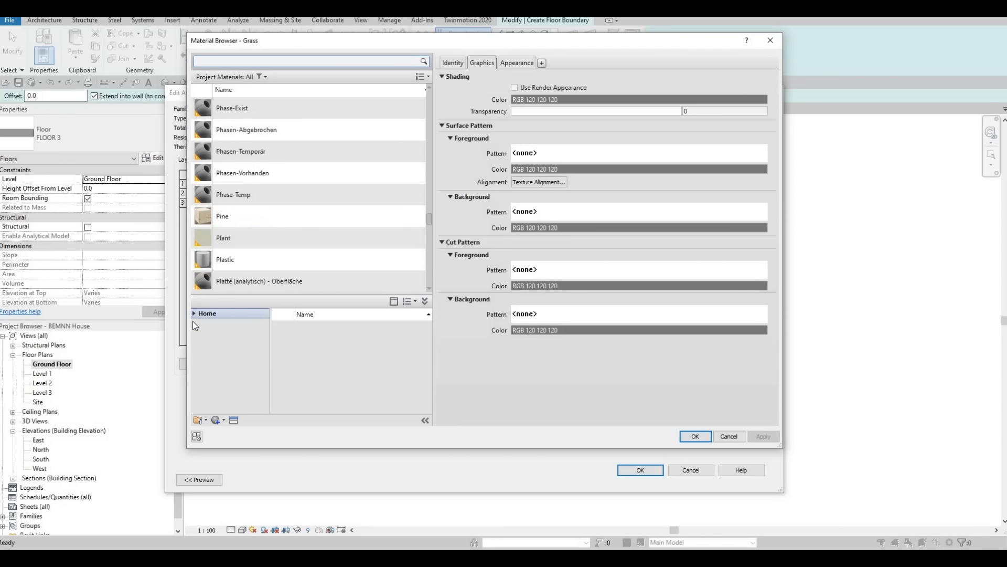
left_click(196, 334)
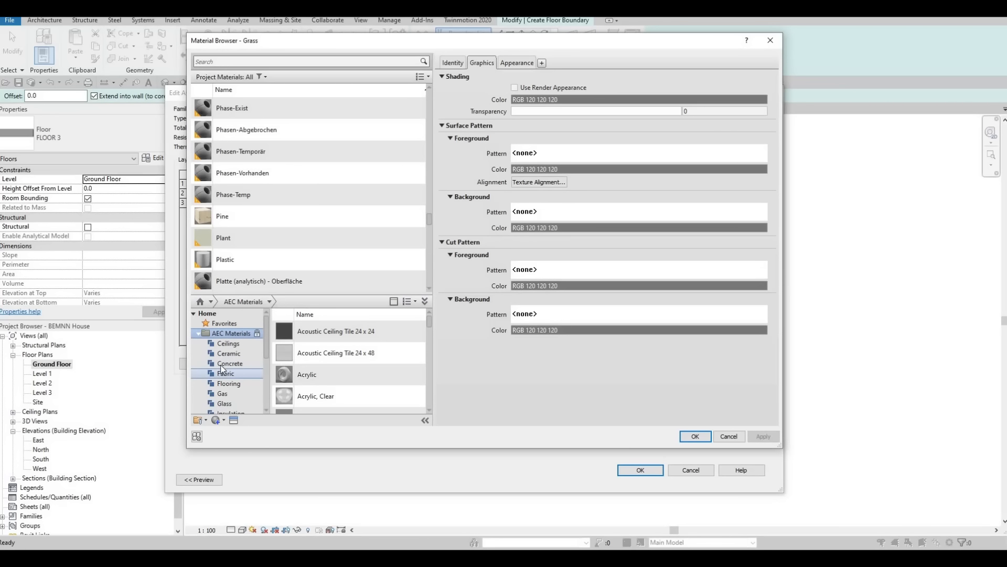
left_click(226, 363)
scroll(363, 368, "down", 5)
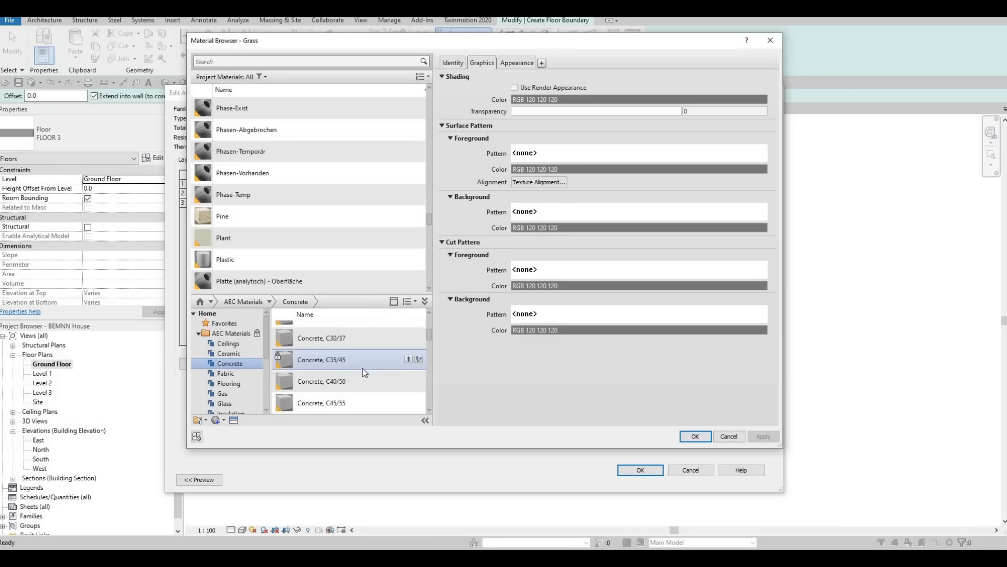
scroll(382, 374, "down", 3)
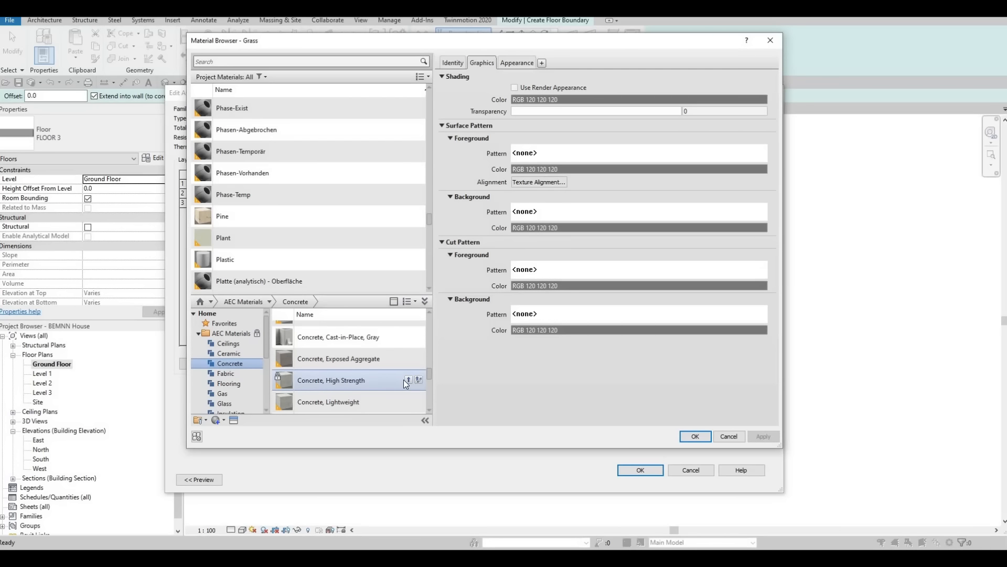
left_click(408, 379)
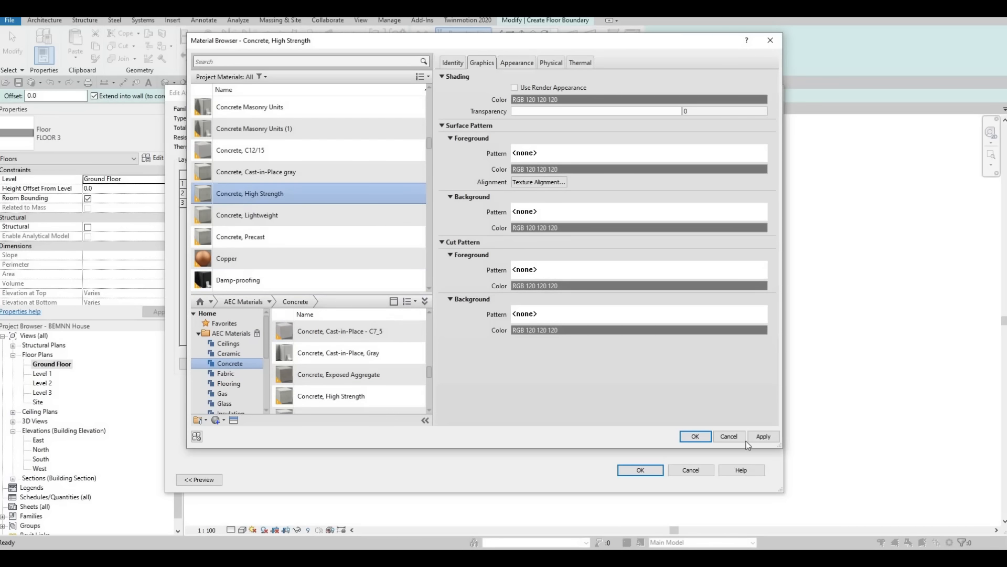
key("Return")
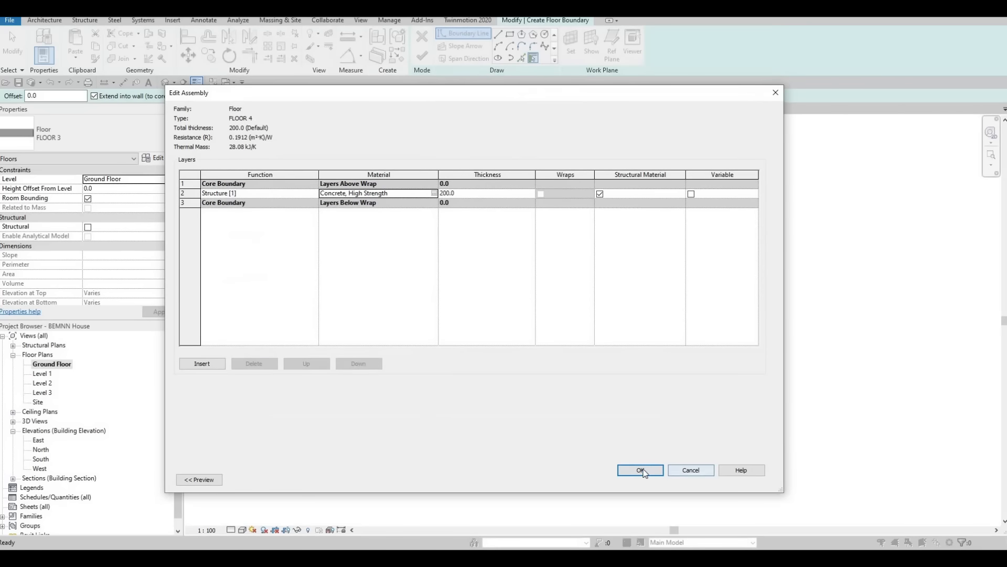
left_click(654, 477)
left_click(652, 480)
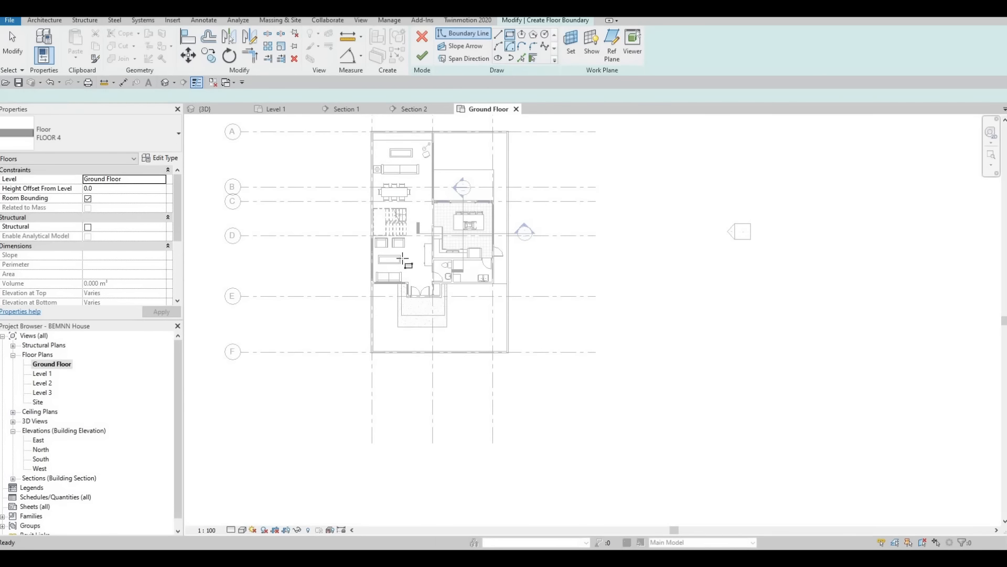
Step: Sketch a rectangular floor boundary over the front yard, from the house's front wall to the inner faces of the boundary walls
scroll(373, 250, "up", 11)
left_click(356, 232)
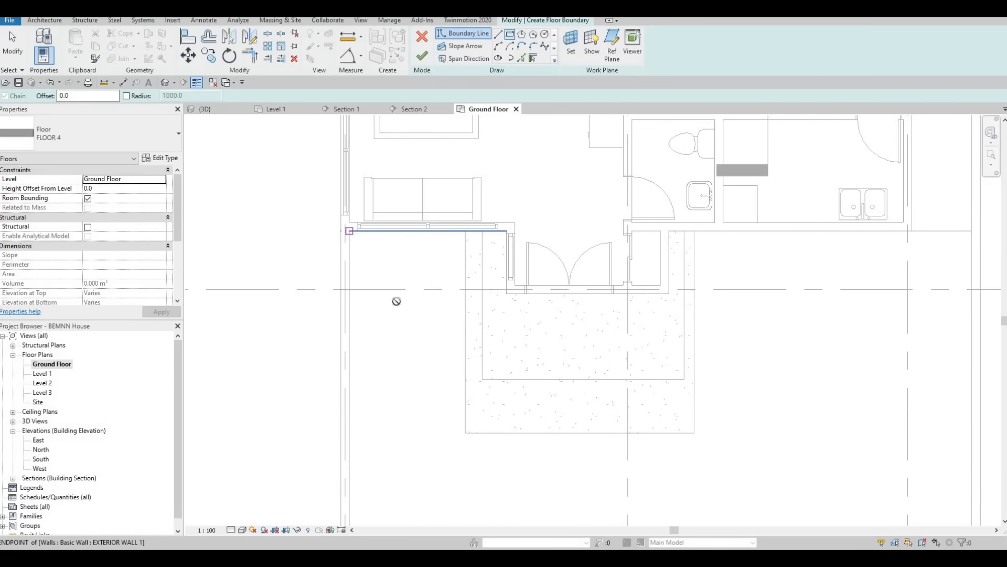
scroll(708, 417, "down", 2)
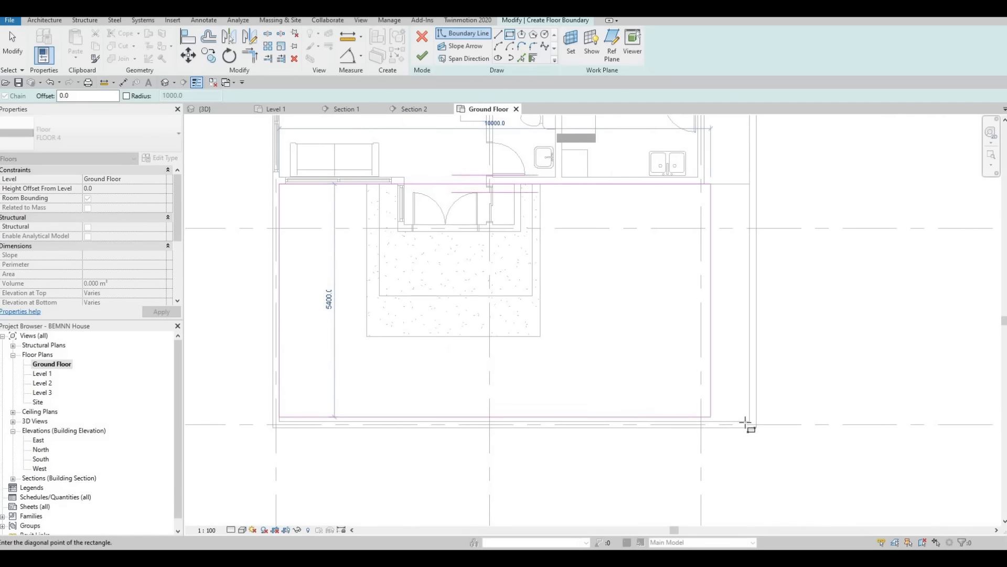
left_click(749, 421)
key("Escape")
key("Escape")
key("Escape")
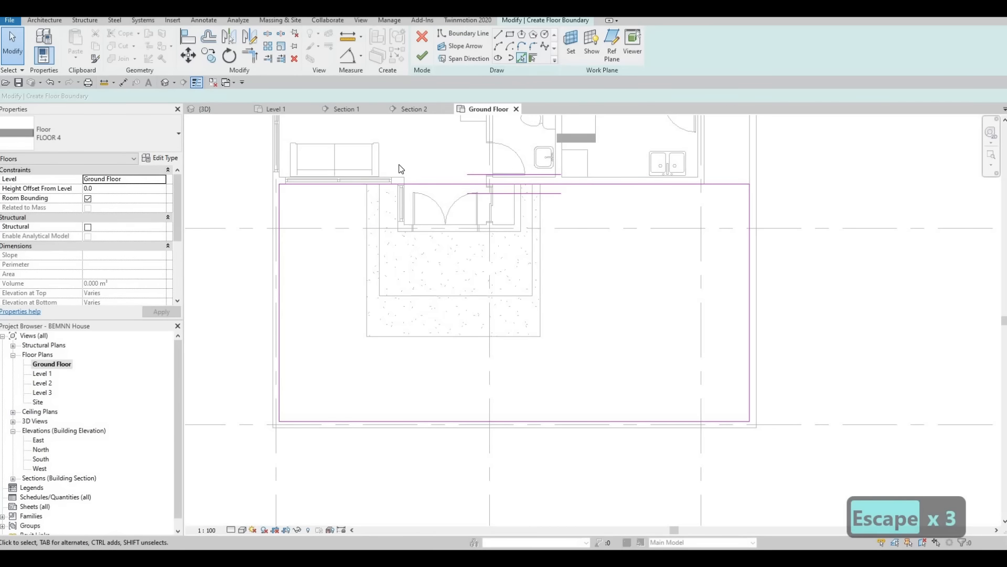
Step: Add floor boundary lines along the outer edges of the entrance steps
left_click(420, 336)
key("Escape")
key("Escape")
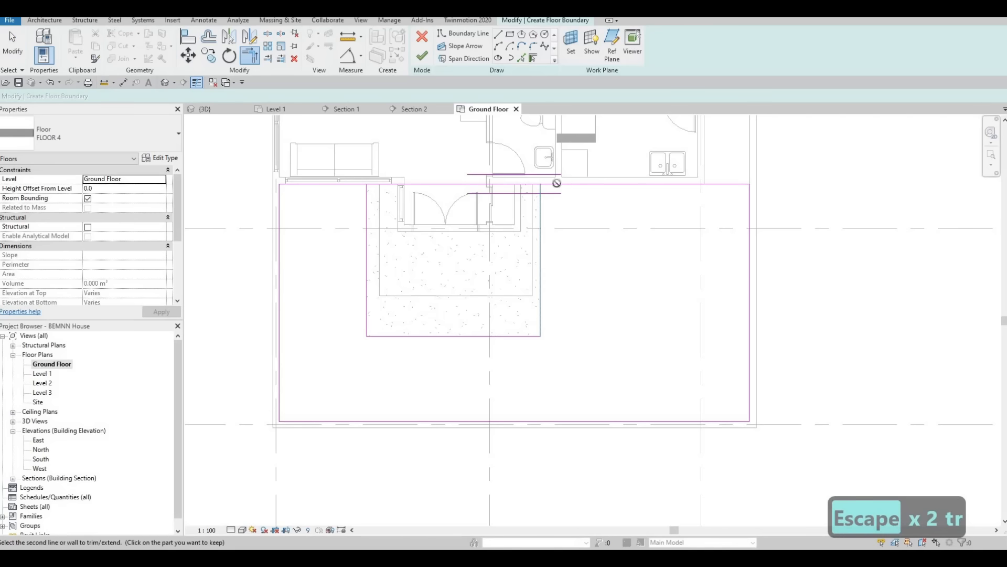
key("Escape")
key("Escape")
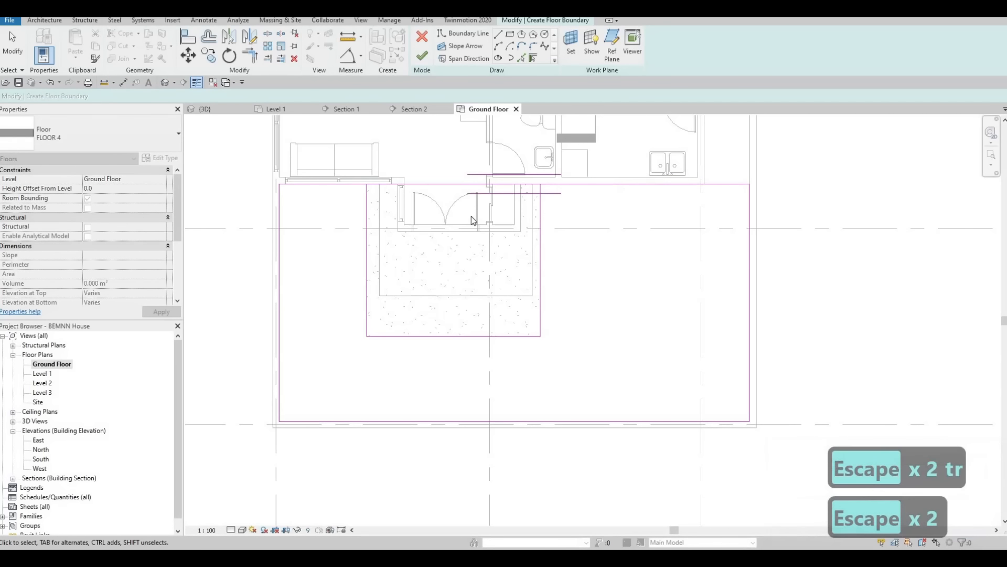
Step: Split the boundary line along the house front and trim both parts to the step outline, leaving the entrance steps outside the floor
key("s")
key("l")
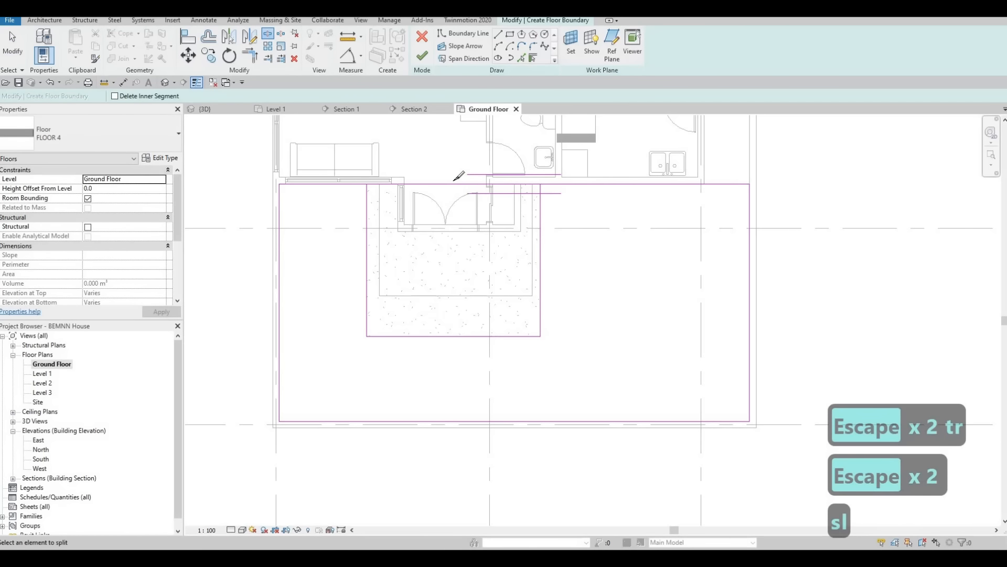
key("Escape")
key("Escape")
key("t")
key("r")
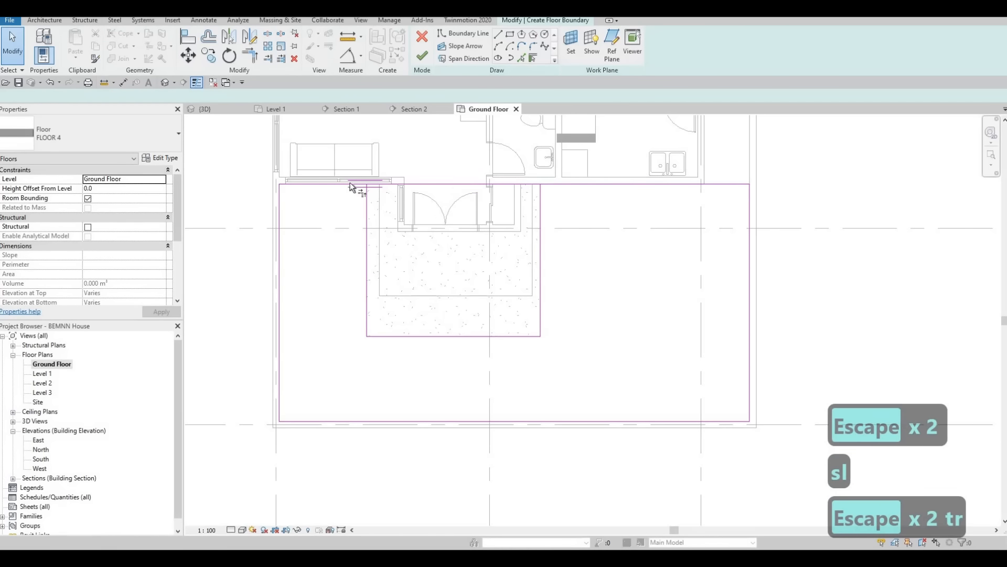
left_click(360, 200)
left_click(367, 208)
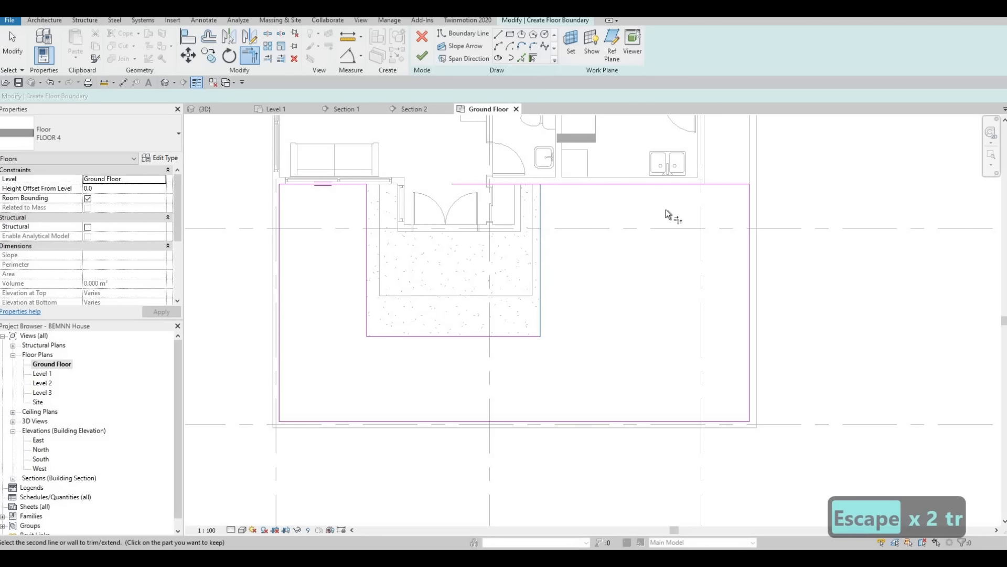
left_click(666, 184)
Step: Finish the boundary sketch to create the FLOOR 4 floor in the front yard, then deselect it
middle_click_drag(723, 136, 683, 227)
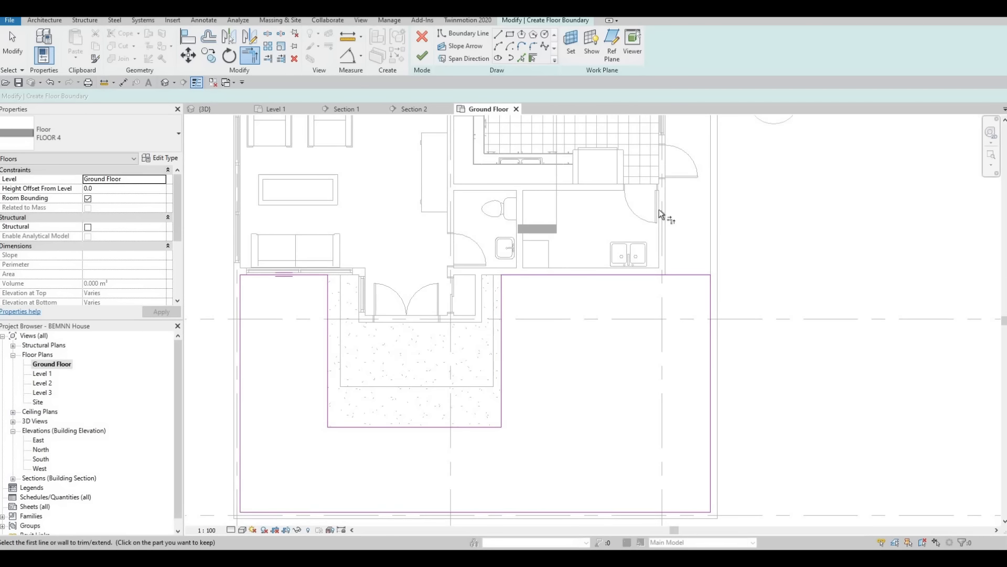
middle_click_drag(715, 197, 761, 136)
key("Escape")
left_click(422, 55)
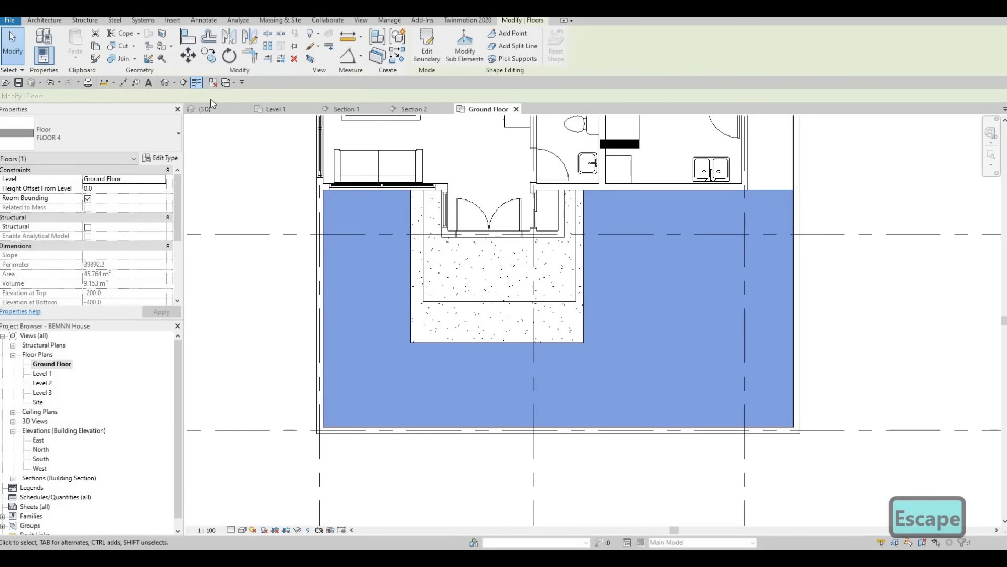
key("Escape")
key("Escape")
Step: In the 3D view, inspect the front-yard floor and the bottom edge of the boundary walls where they meet it
left_click(165, 82)
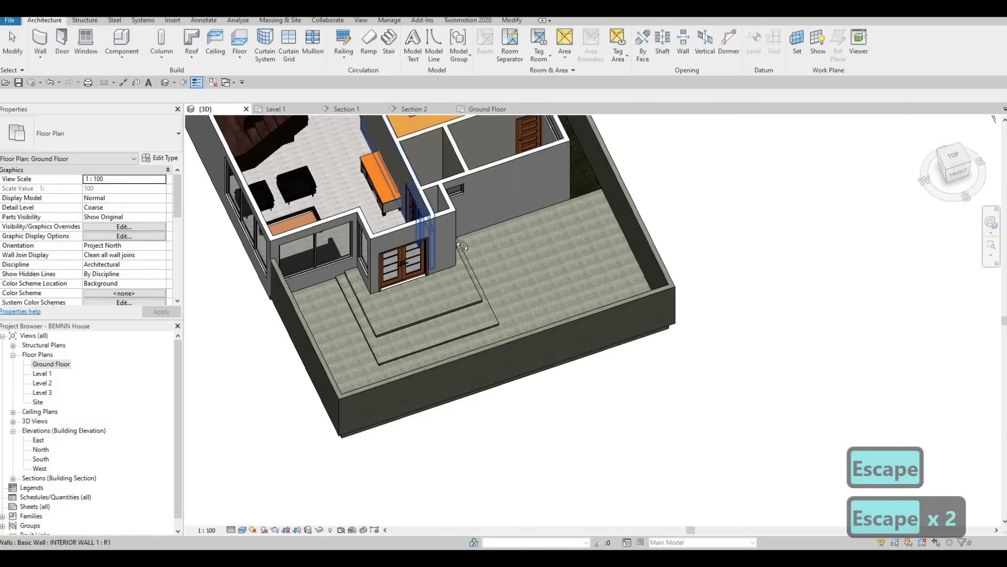
middle_click_drag(492, 220, 493, 283, "shift")
scroll(565, 271, "up", 2)
scroll(565, 271, "up", 1)
scroll(493, 284, "down", 1)
middle_click_drag(399, 236, 567, 267)
middle_click_drag(520, 246, 514, 271, "shift")
scroll(526, 253, "down", 2)
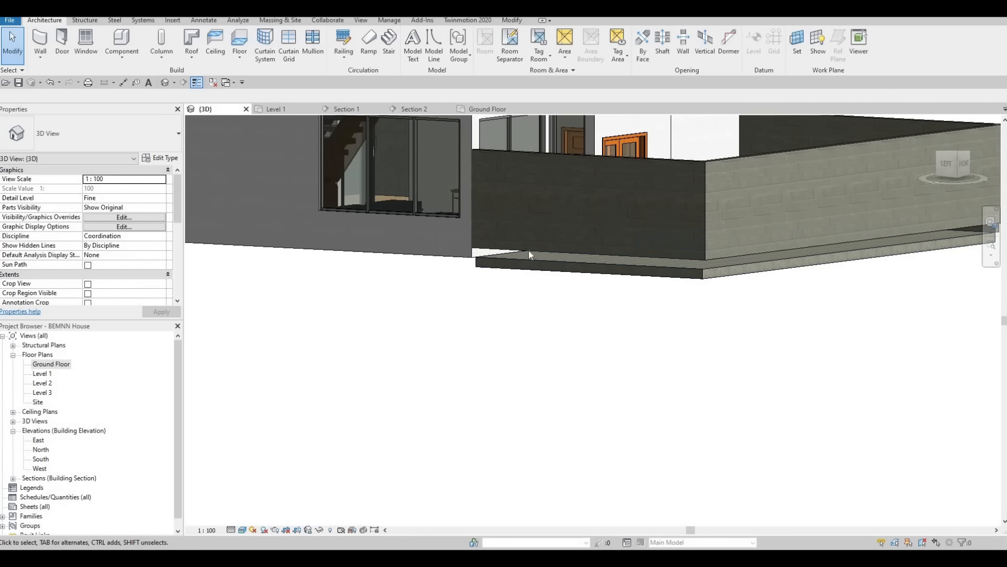
Step: Select the connected chain of walls around the front yard and set its base constraint to Ground Floor
key("Tab")
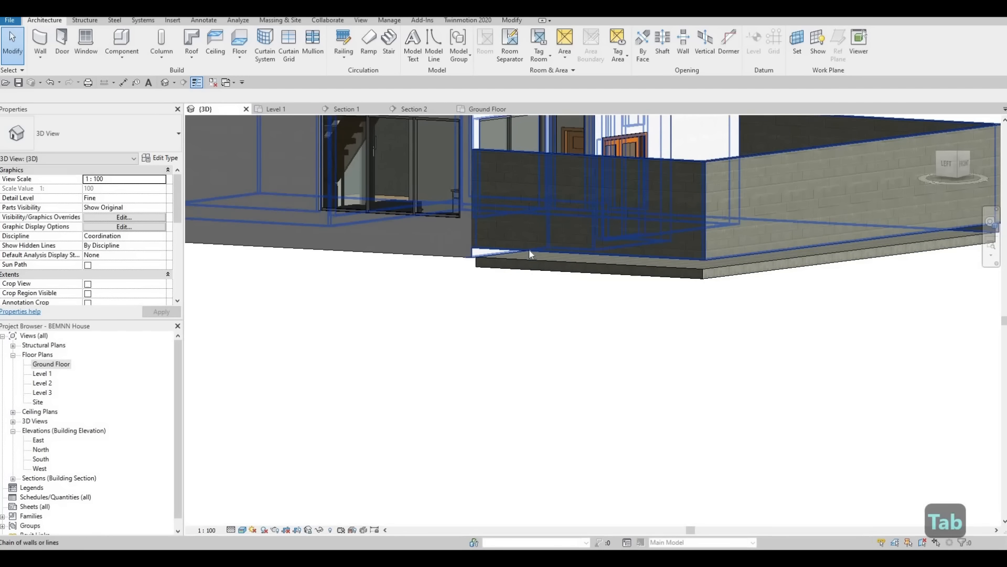
left_click(476, 254)
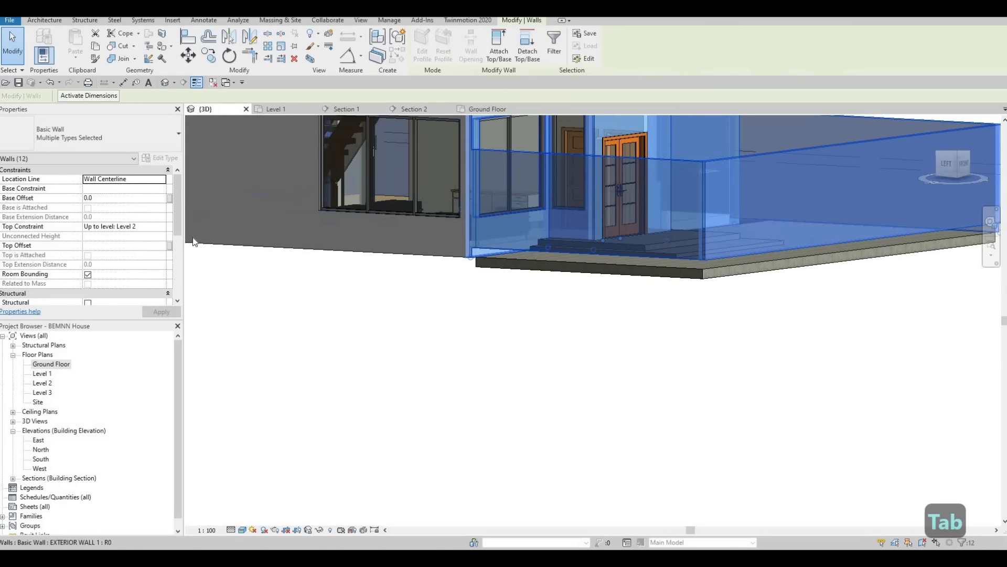
left_click(133, 191)
left_click(168, 313)
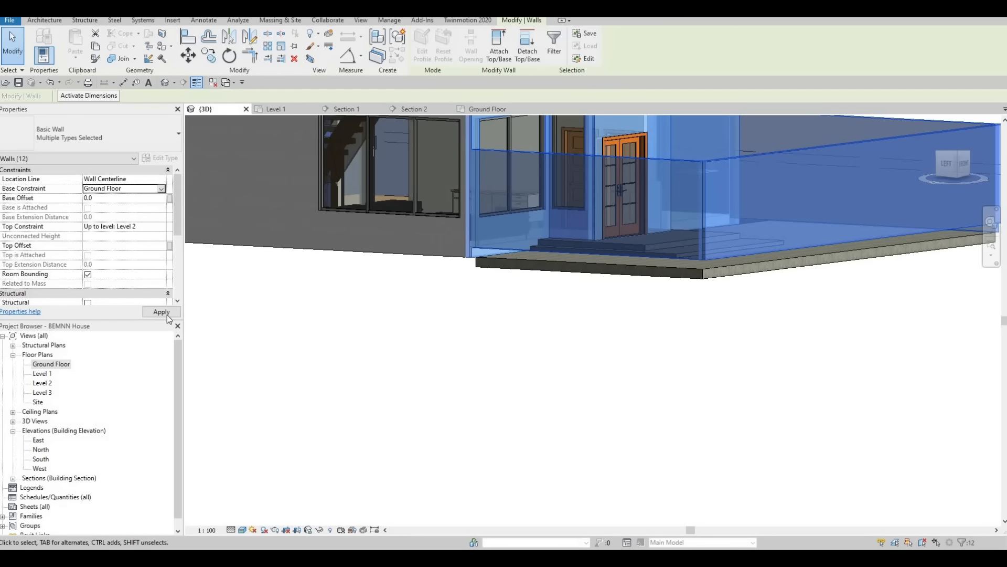
left_click(161, 312)
key("Escape")
key("Escape")
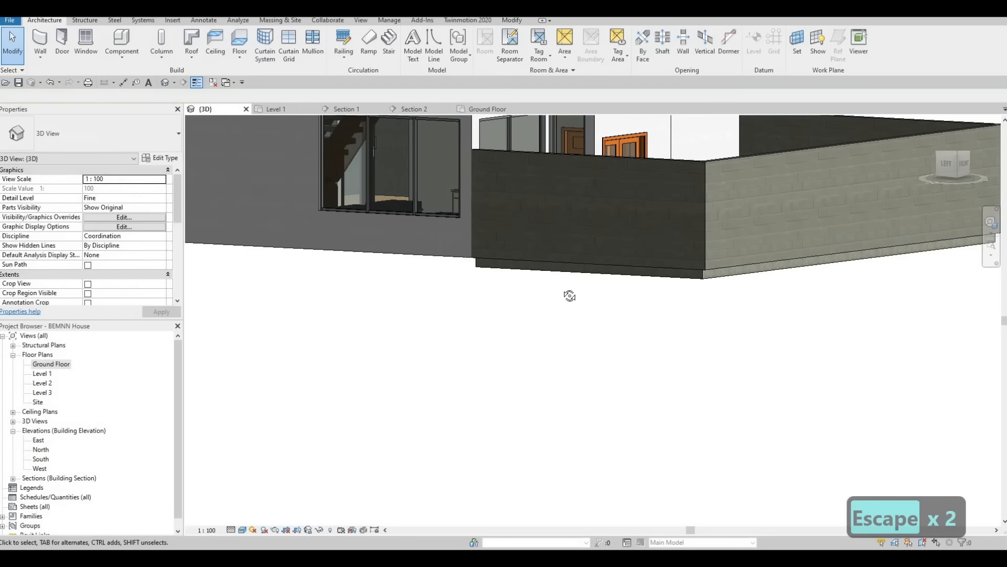
Step: Review the whole house with its paved front yard and boundary walls from above in 3D
middle_click_drag(569, 292, 559, 366, "shift")
scroll(585, 332, "up", 3)
scroll(568, 351, "down", 2)
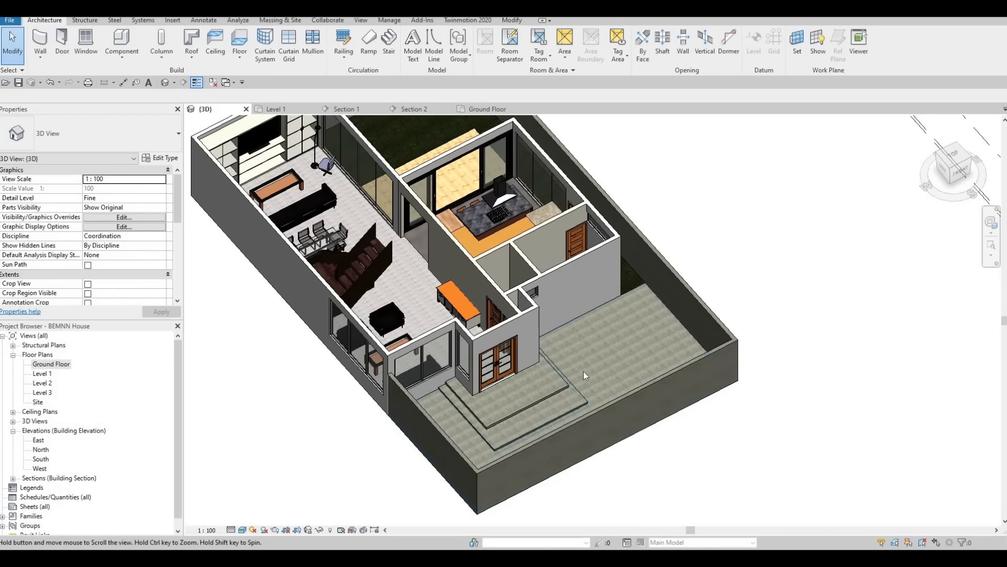
scroll(583, 371, "down", 2)
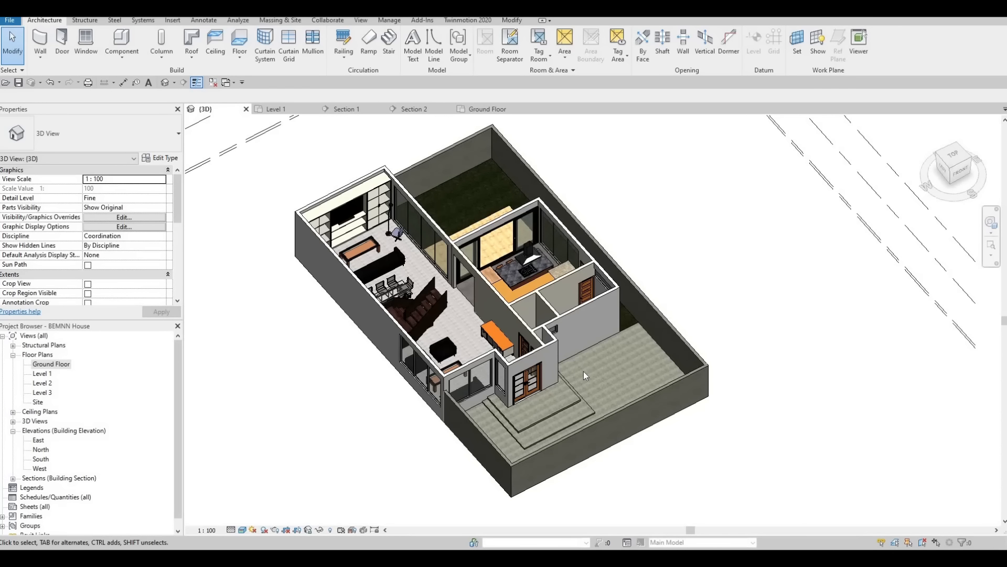